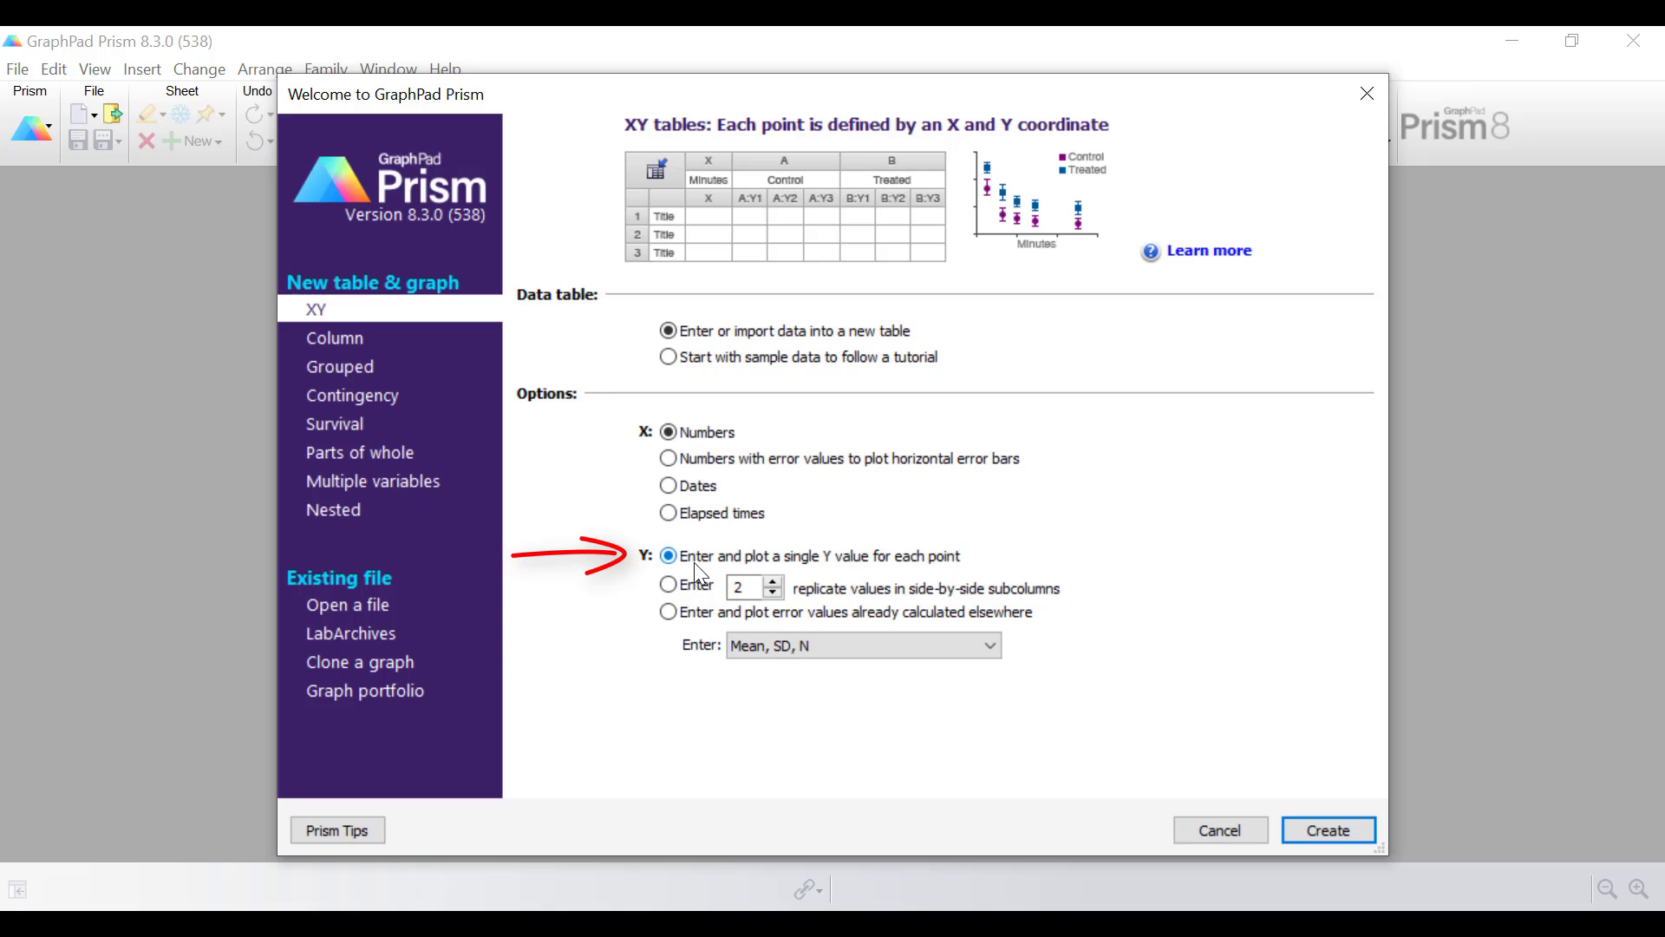
Step: Create a new XY data table with numeric X values and a single Y value per point, and select the X column title
left_click(1338, 835)
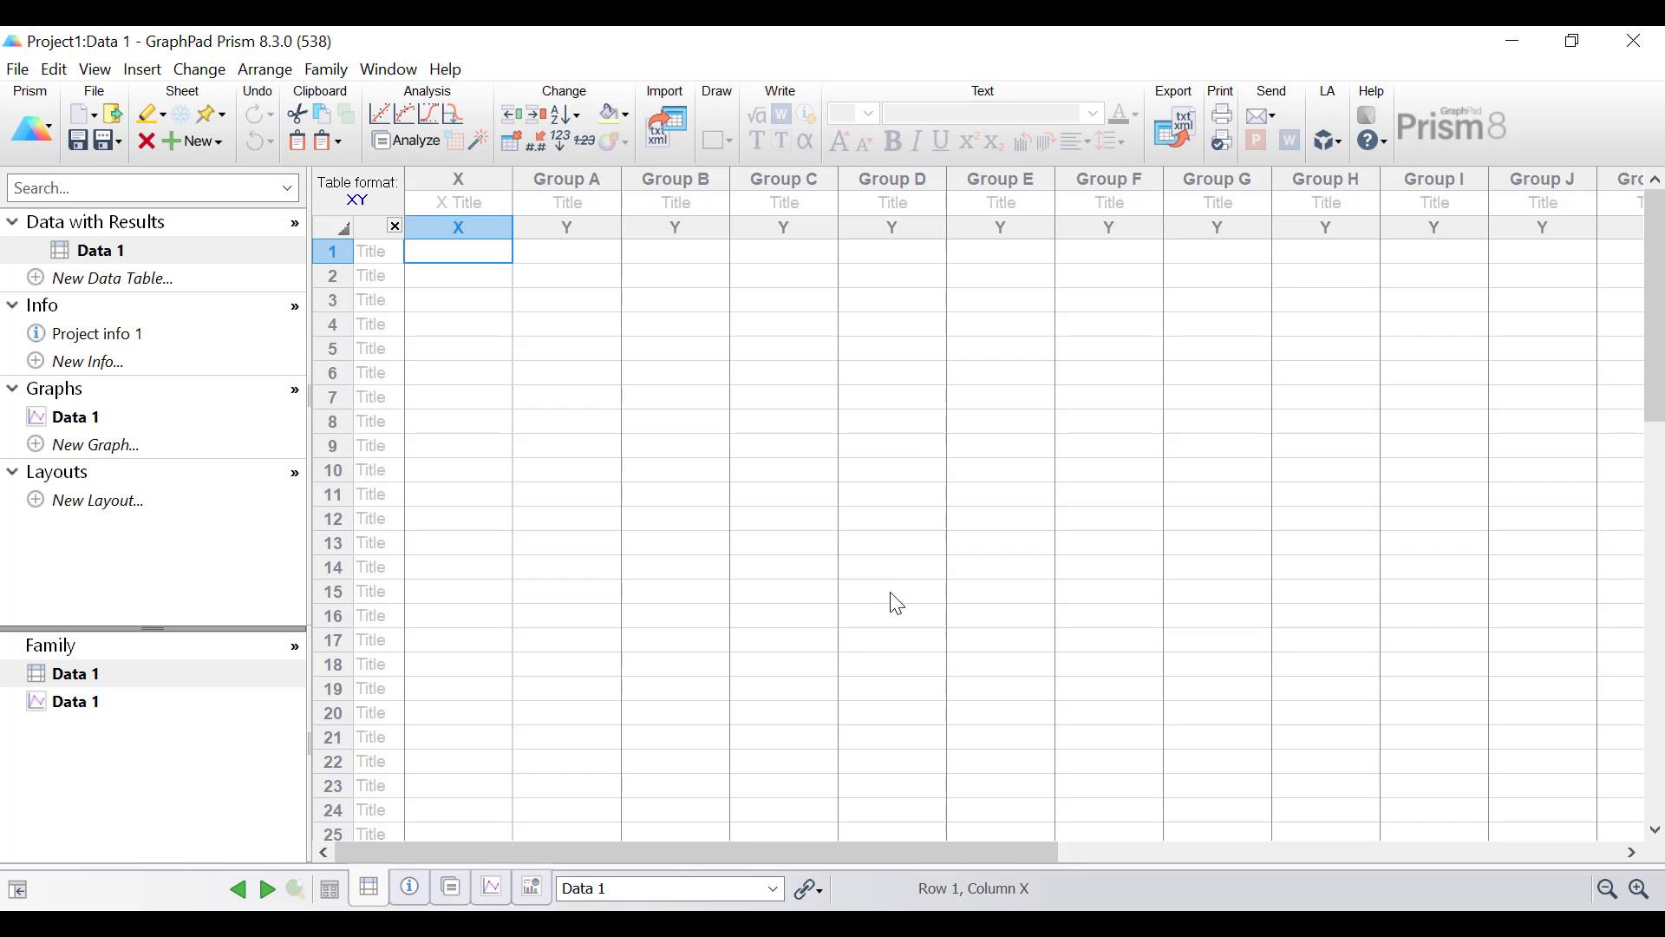
left_click(467, 205)
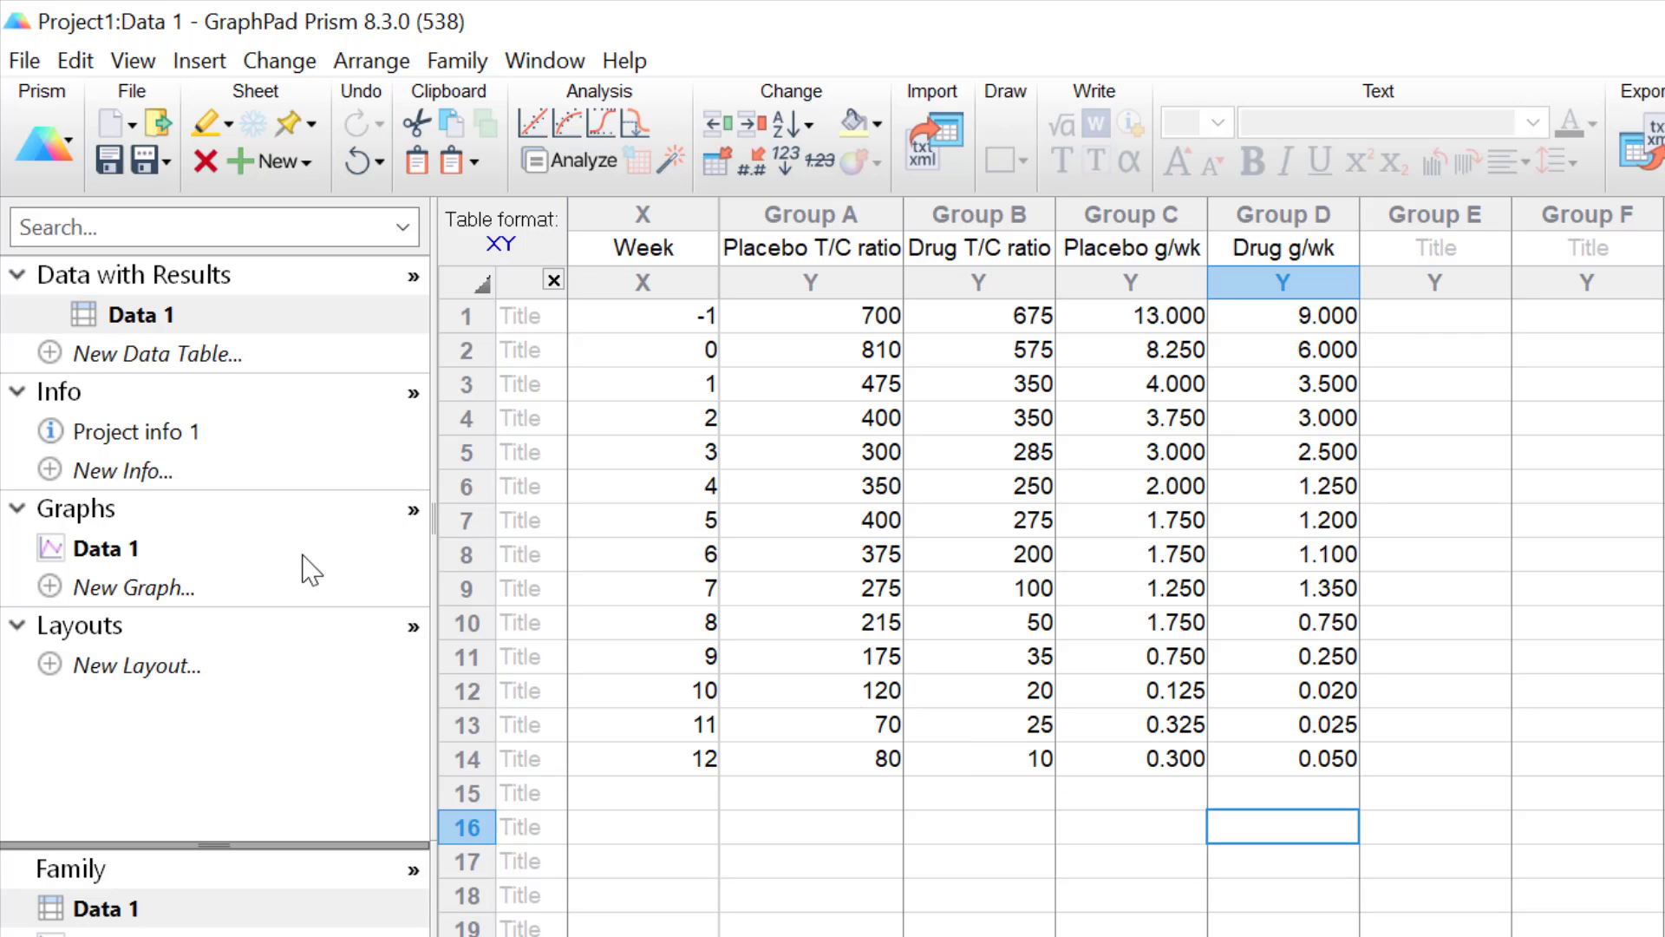
Step: Open the Data 1 graph and accept the XY family's Points only graph type
left_click(141, 554)
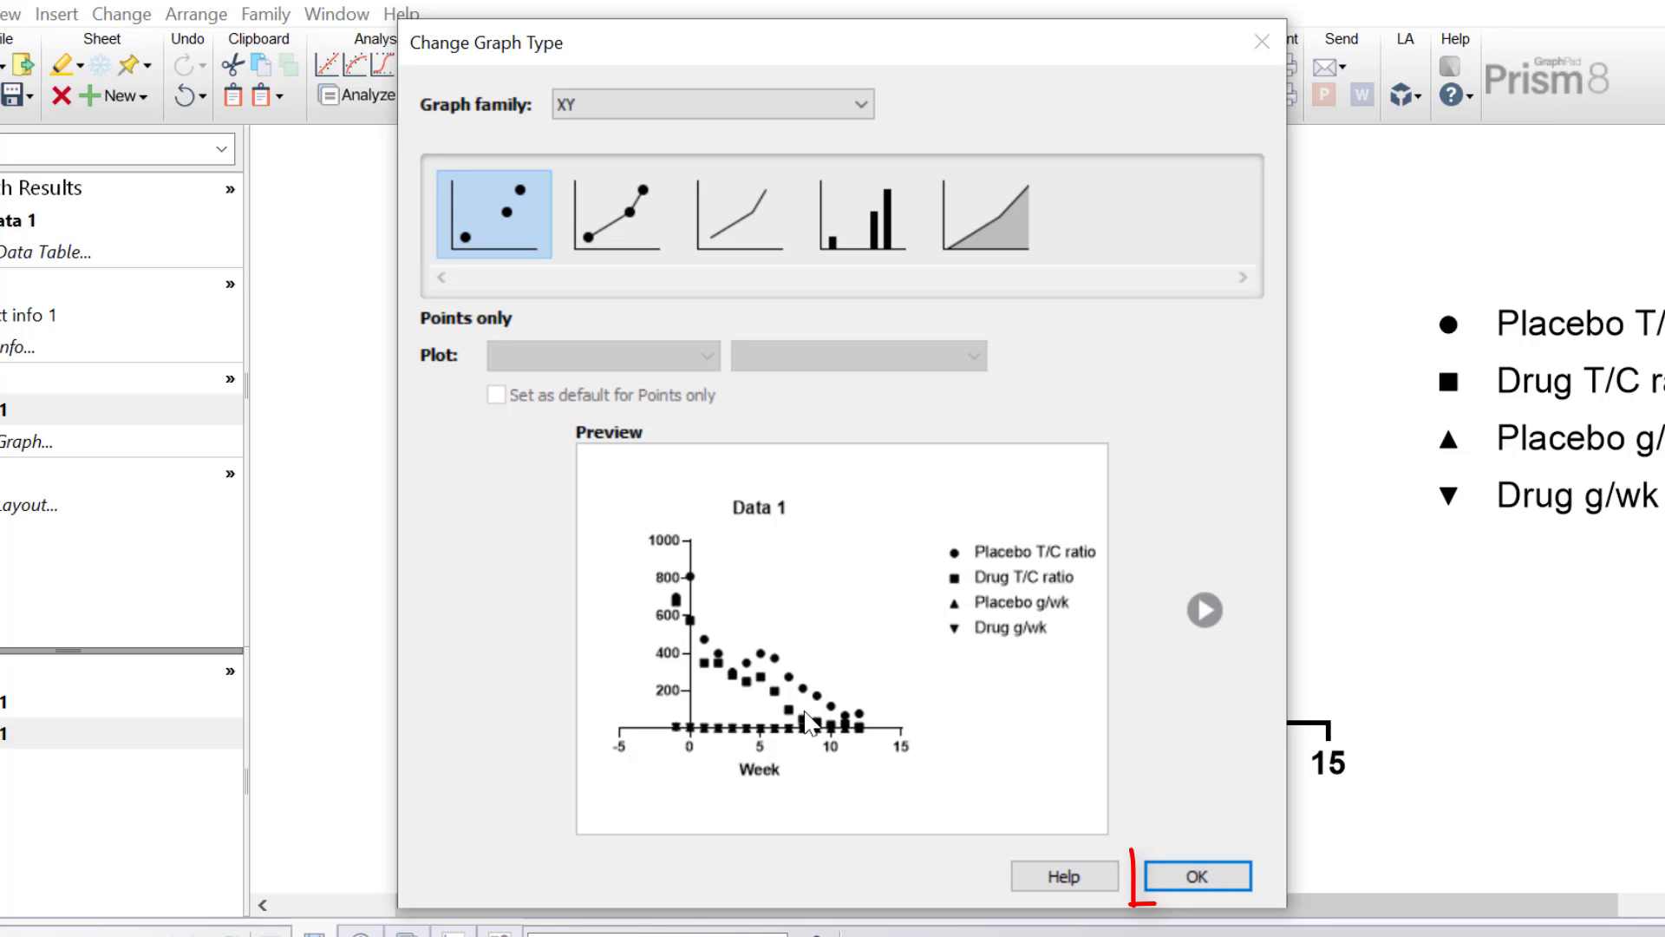
left_click(1197, 876)
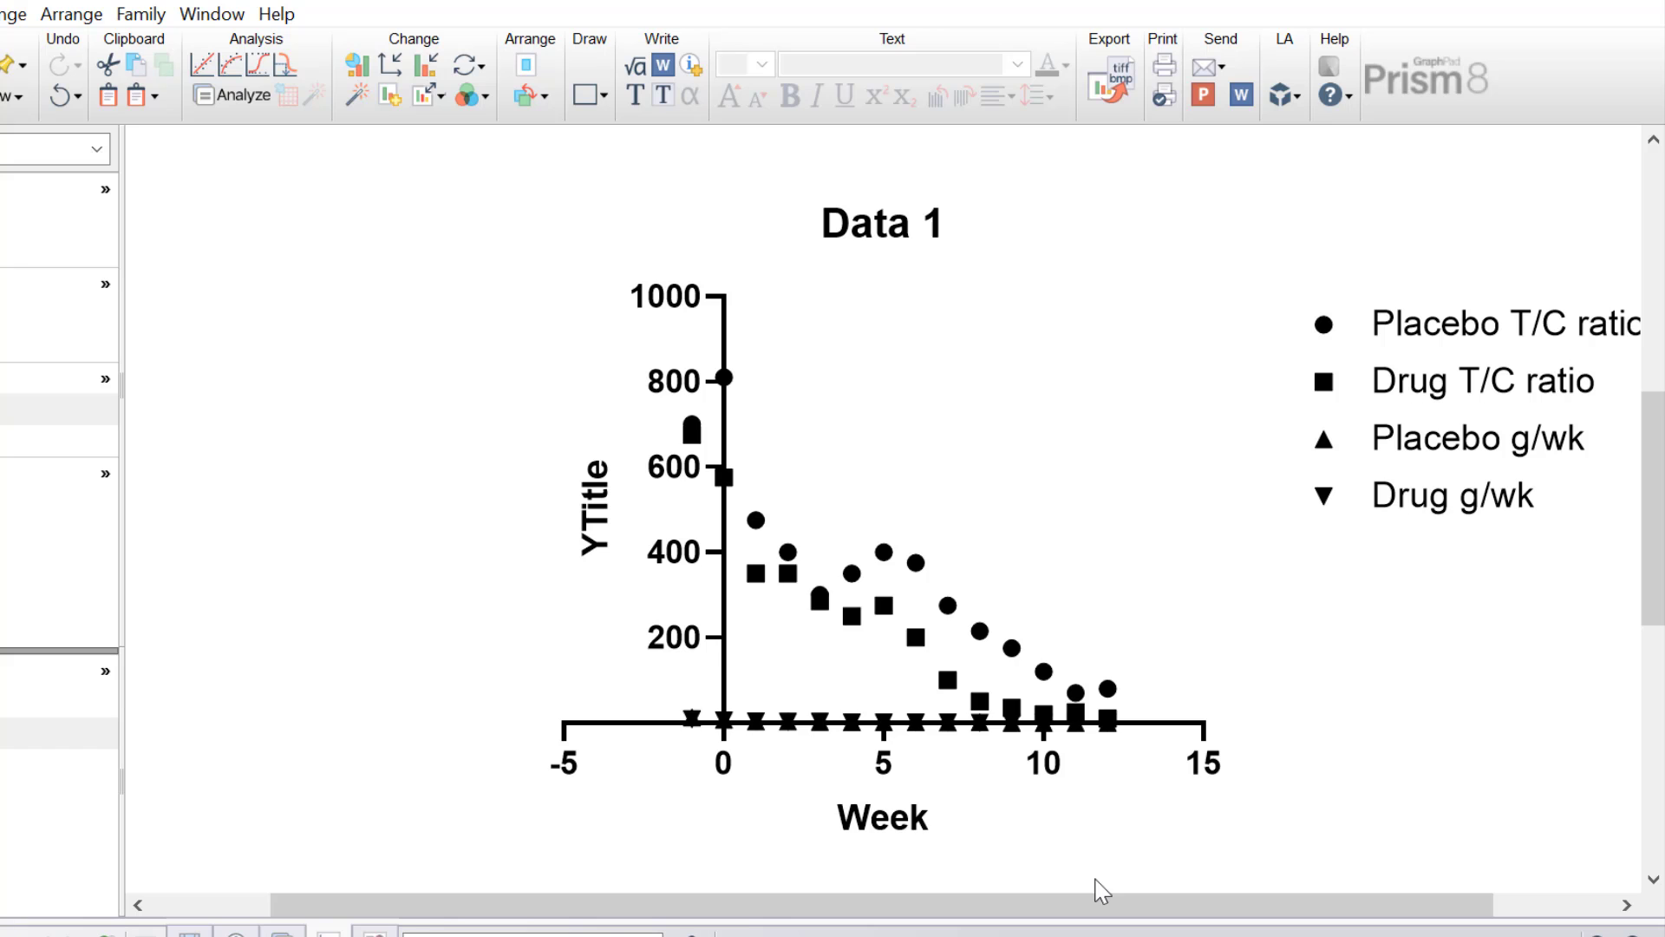
Step: Open the graph formatting settings and plot the Placebo T/C ratio data set on the right Y axis
left_click_drag(1089, 907, 884, 911)
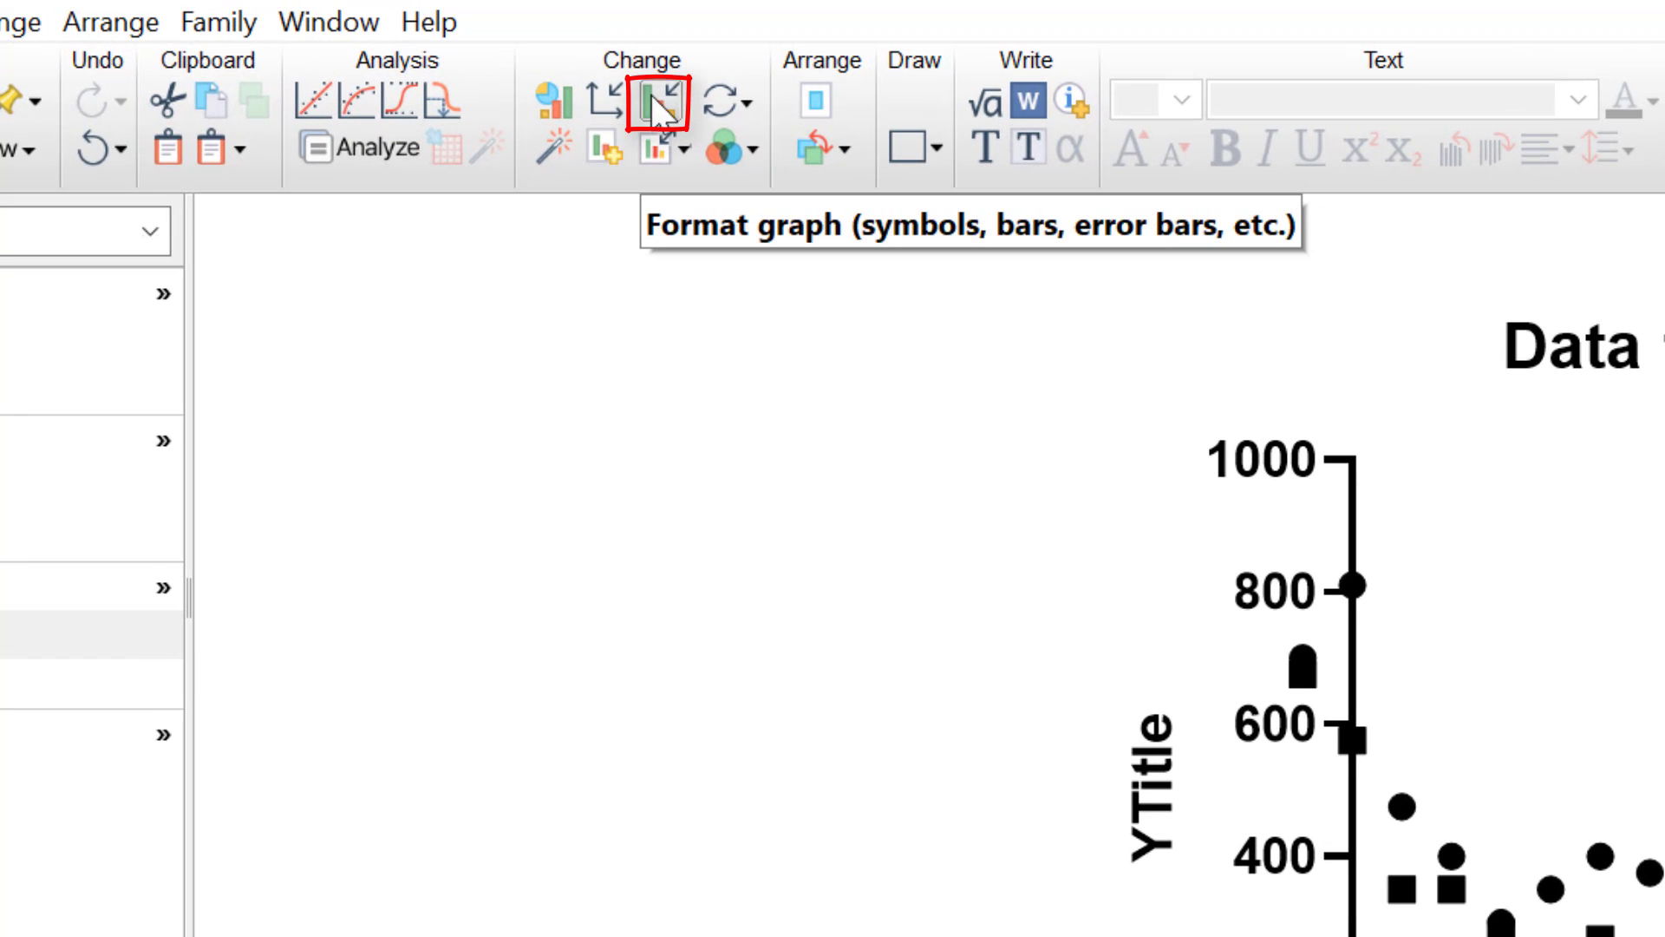
left_click(660, 108)
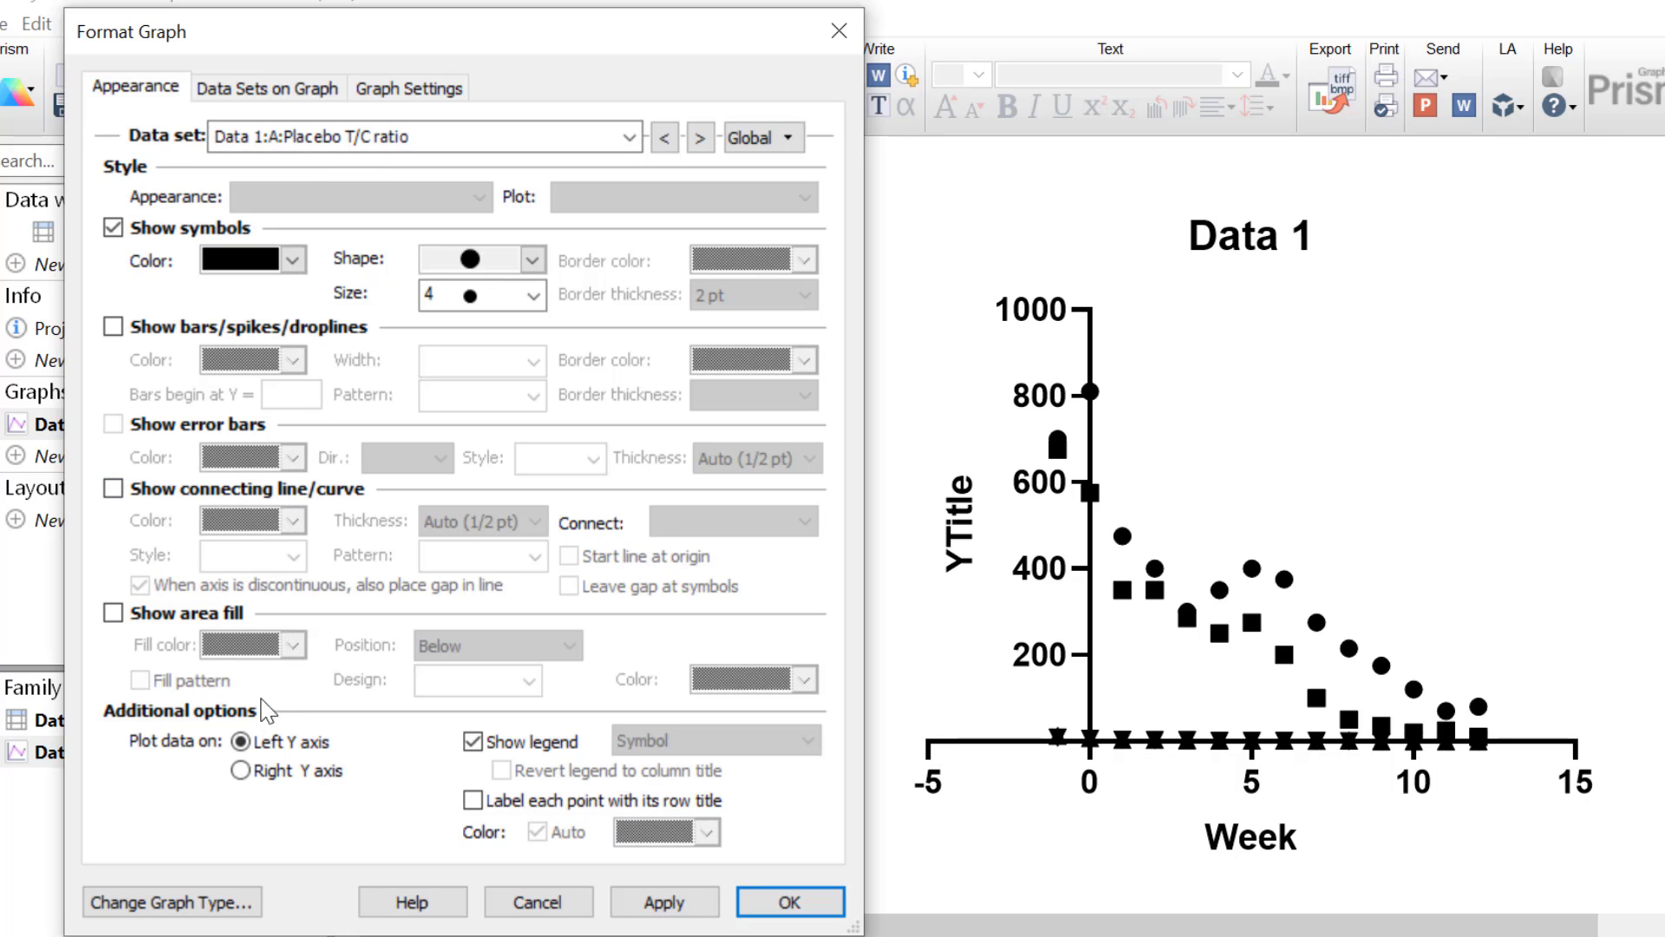
left_click(246, 771)
left_click(655, 910)
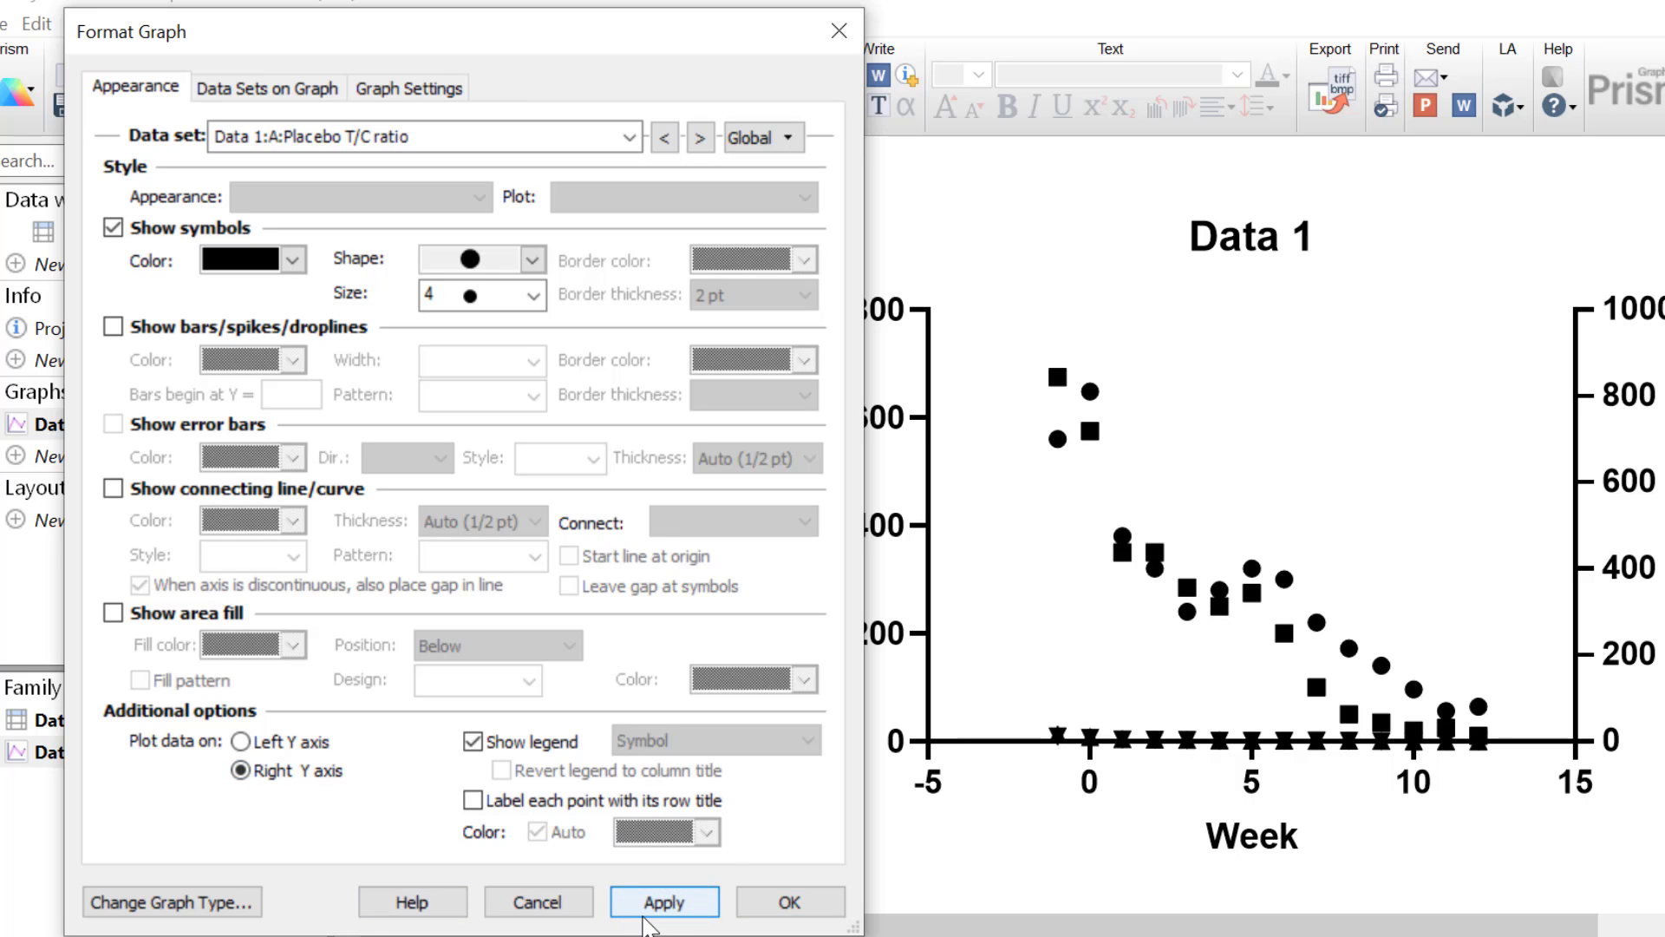
Step: Plot the Drug T/C ratio data set on the right Y axis and apply the change
left_click(701, 137)
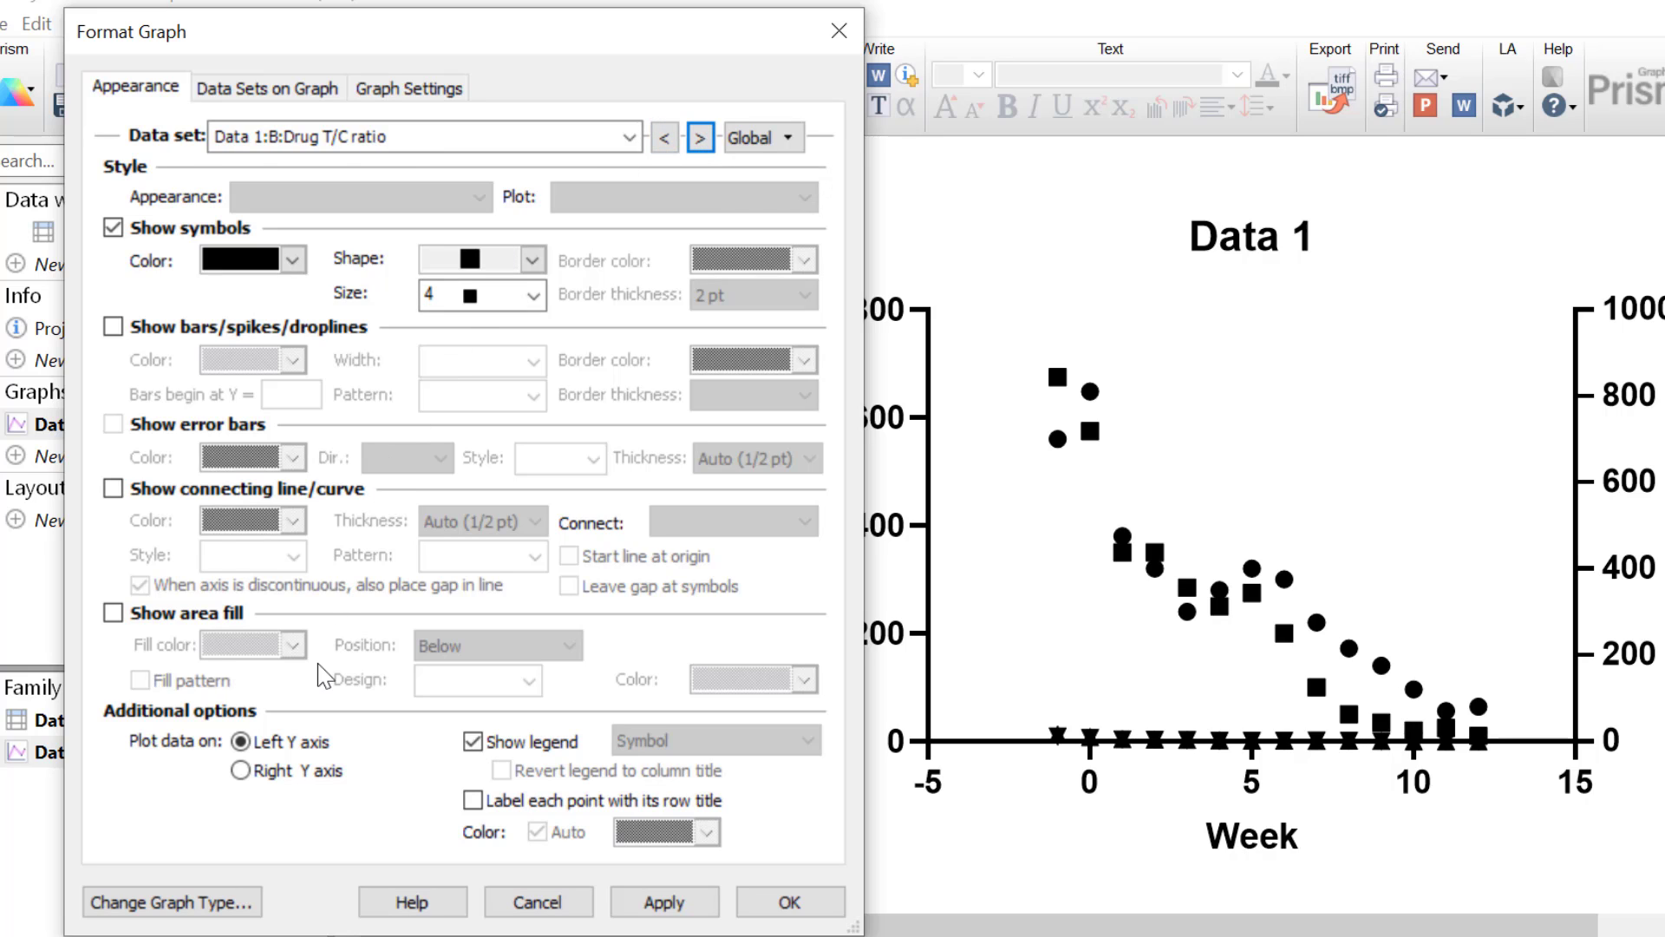
left_click(290, 768)
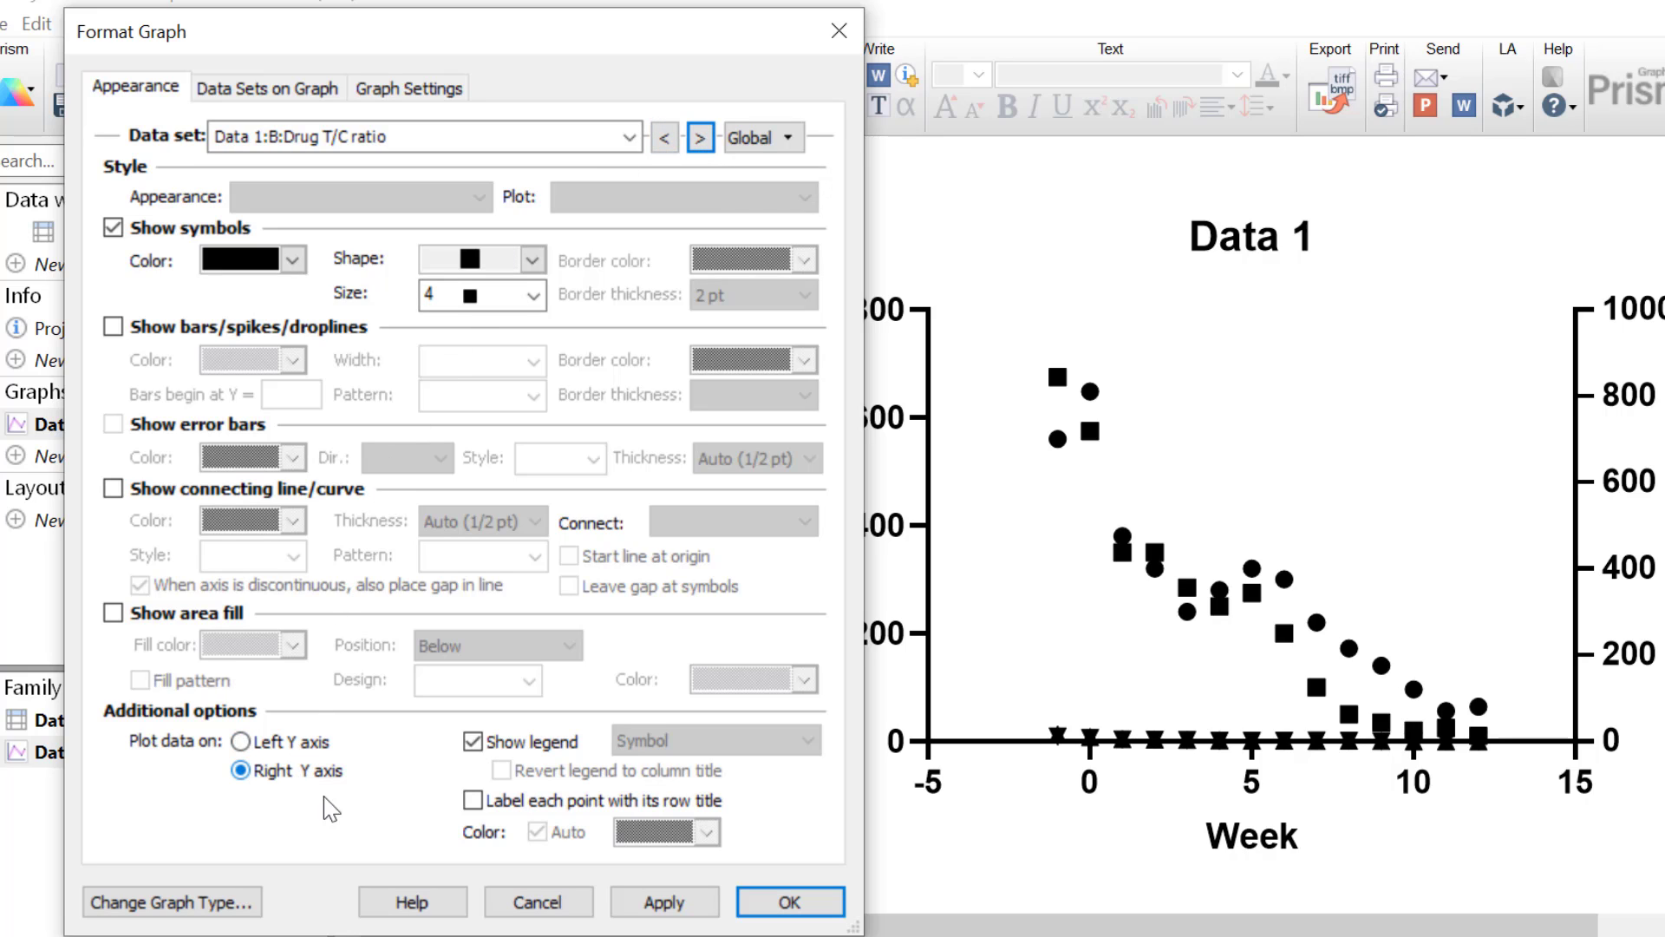
left_click(647, 911)
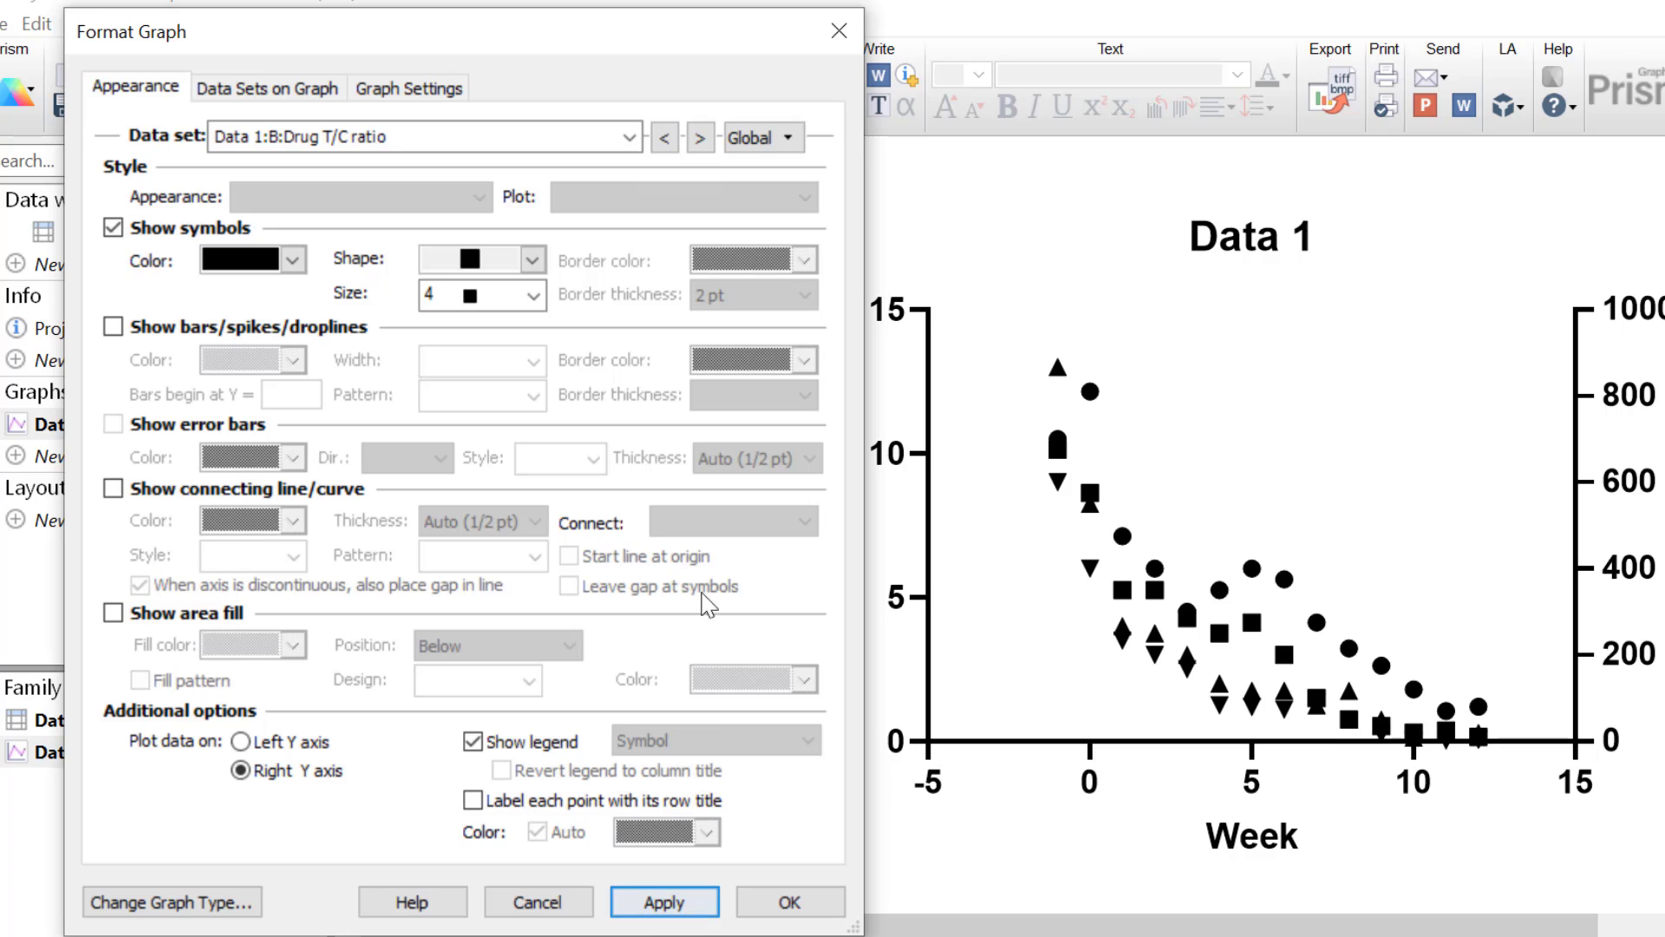
Step: Replace the Placebo g/wk data set's symbols with black bars that have a 1/2 pt border, and apply the change
left_click(700, 137)
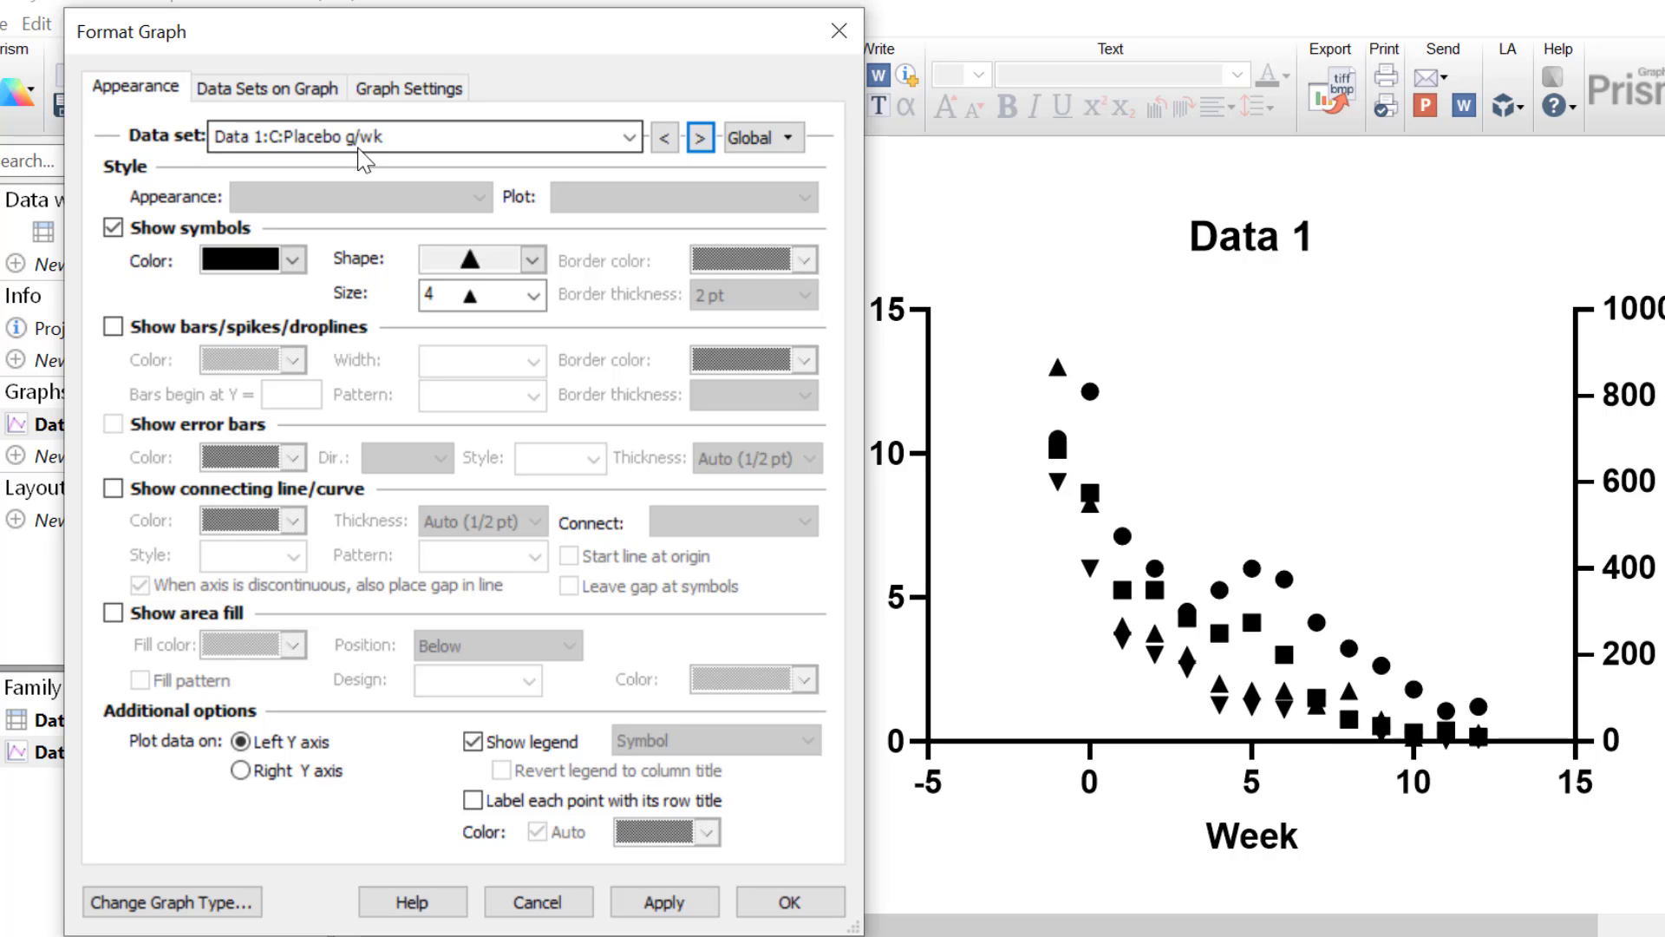
left_click(161, 233)
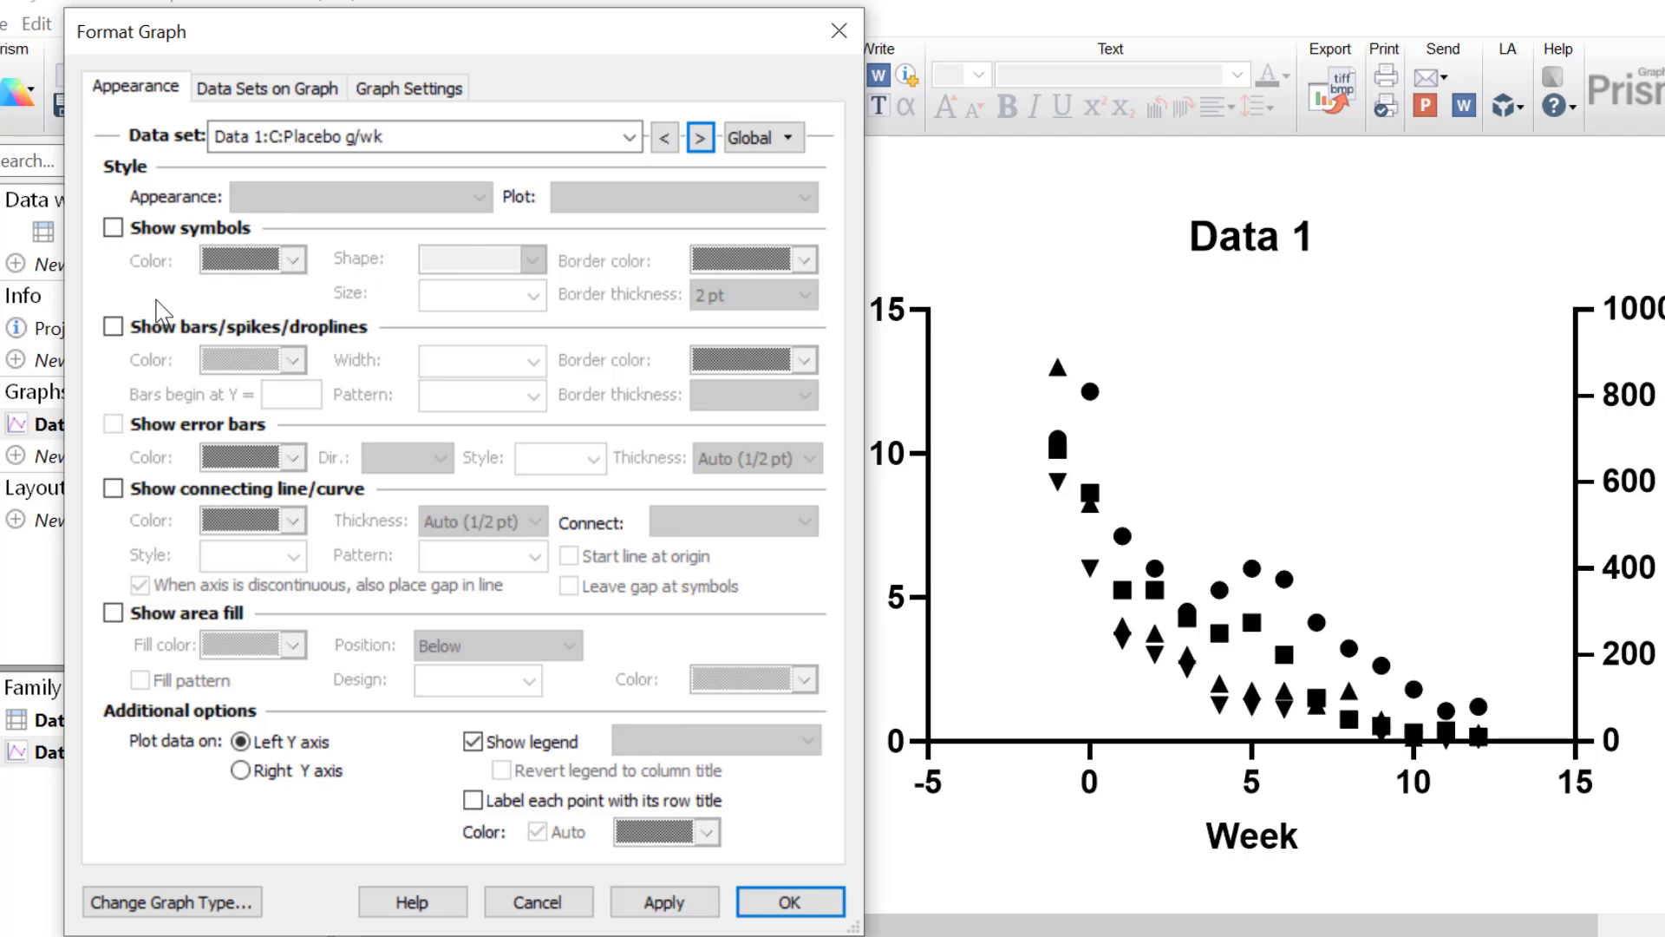
left_click(148, 327)
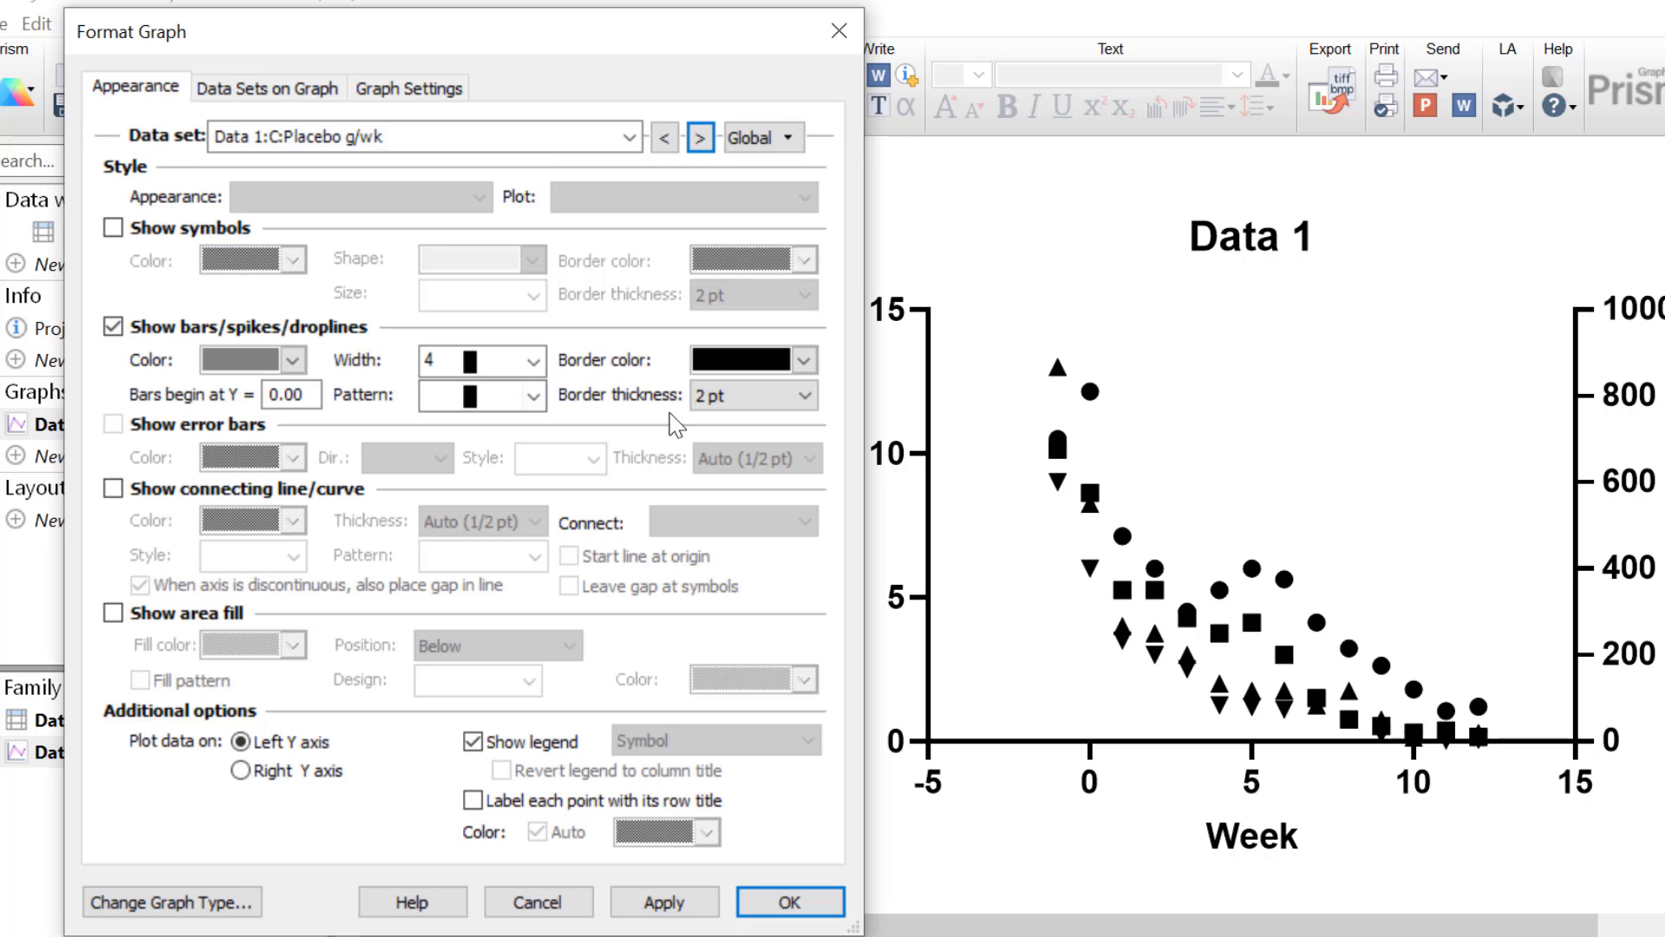
left_click(722, 399)
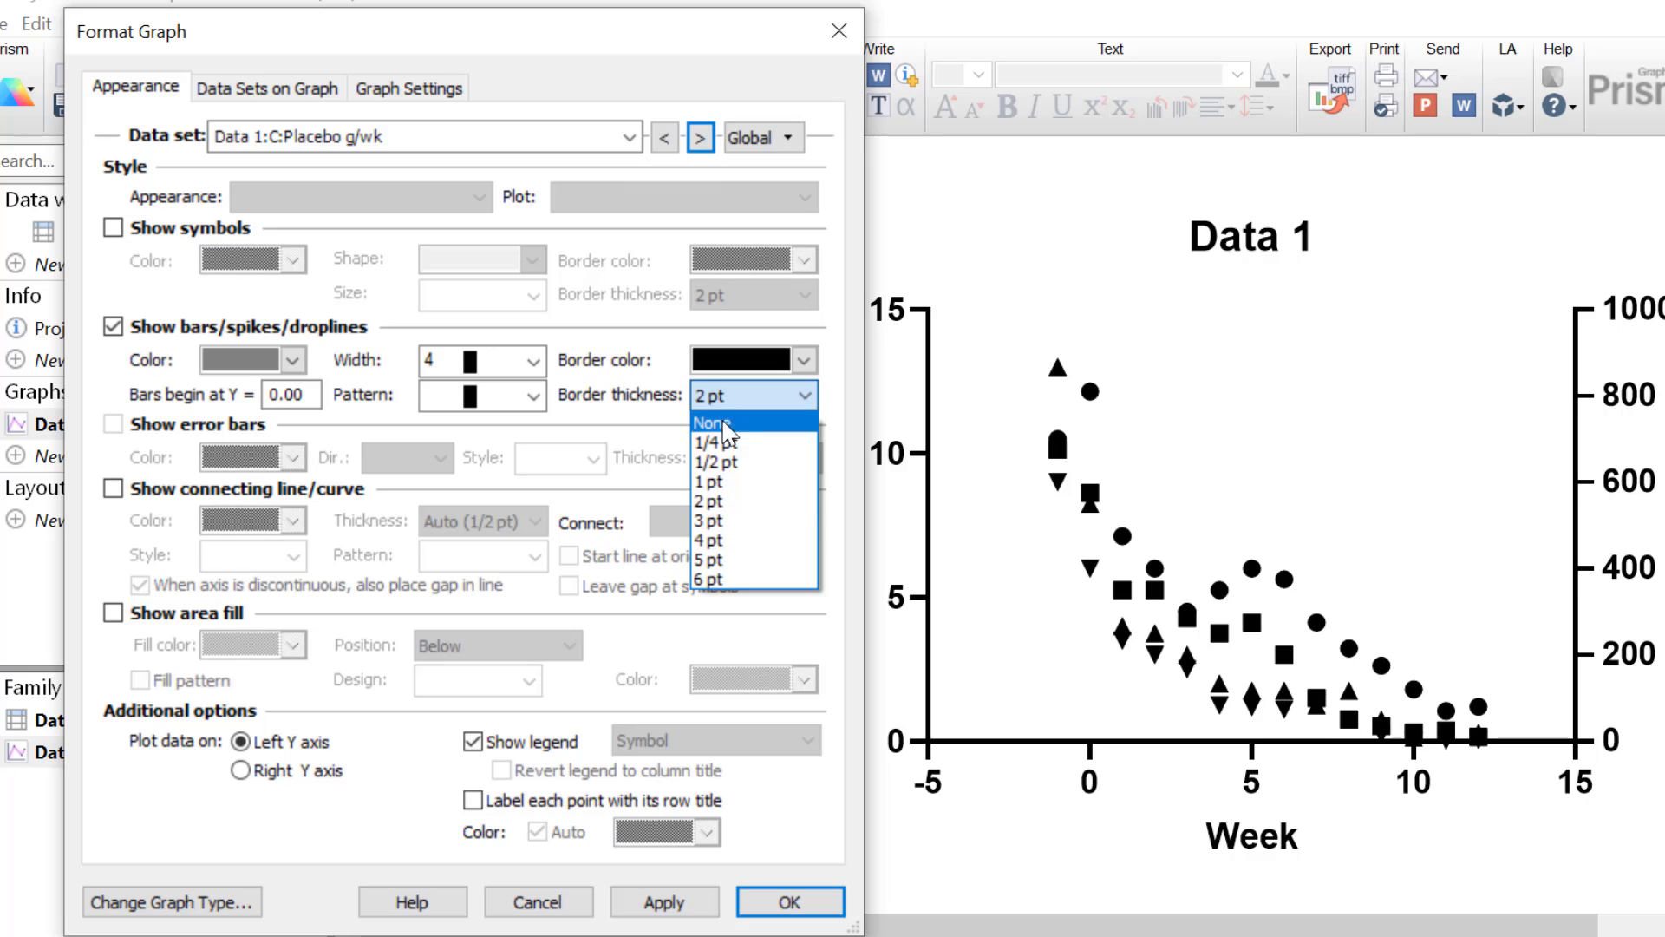
left_click(711, 462)
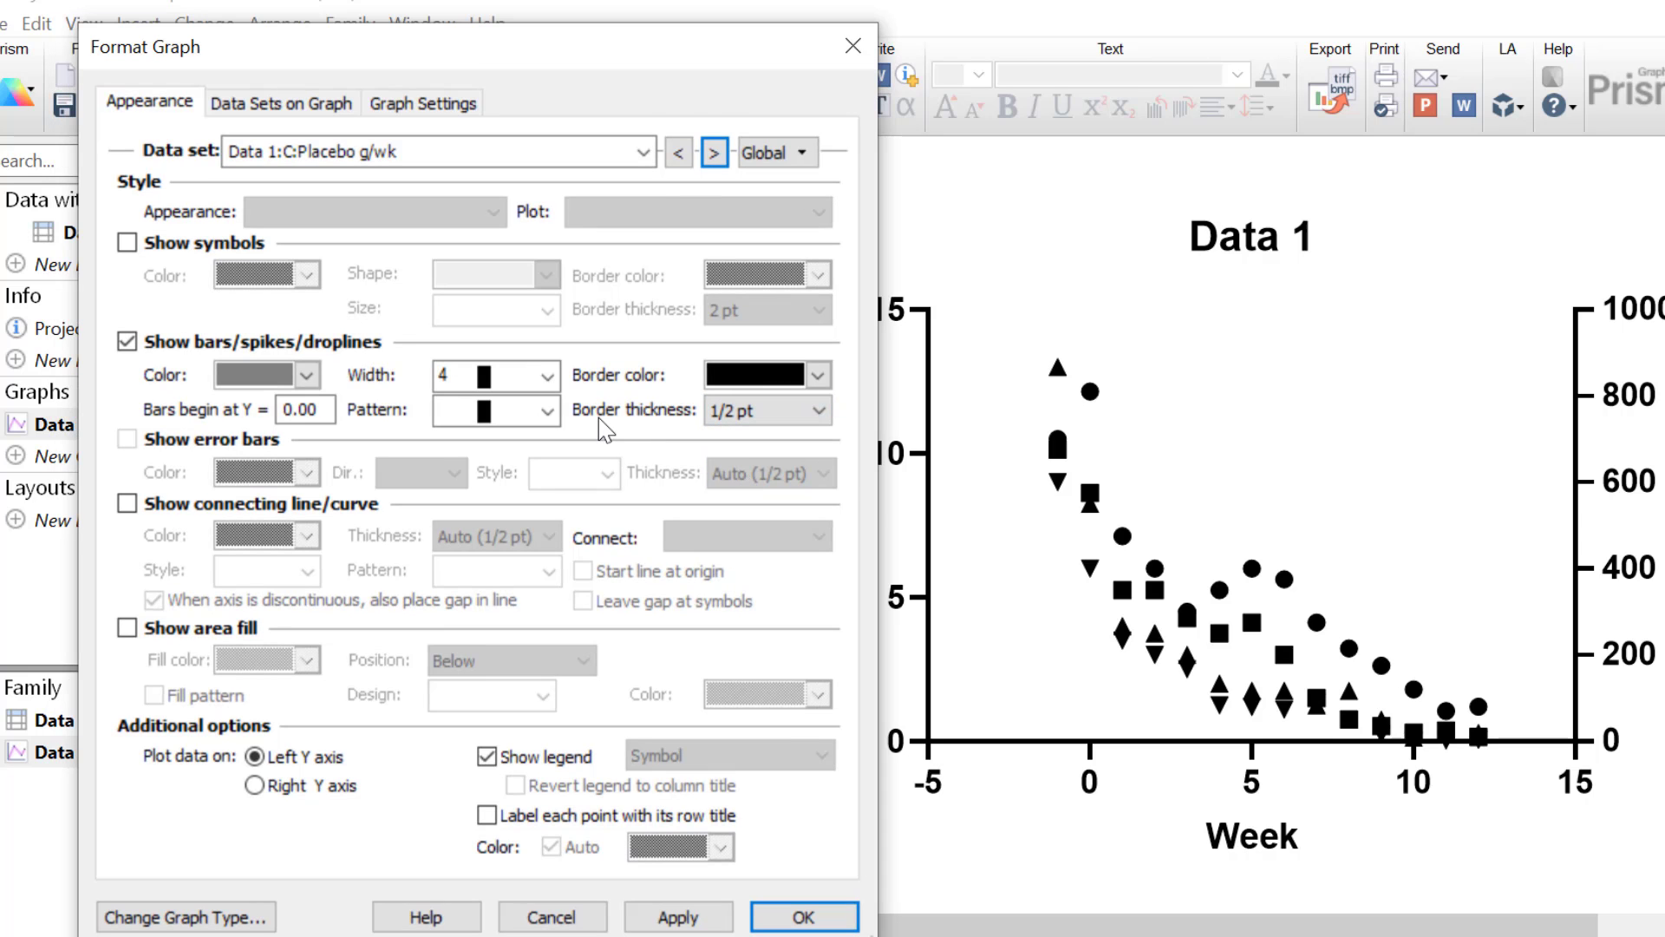
left_click(306, 375)
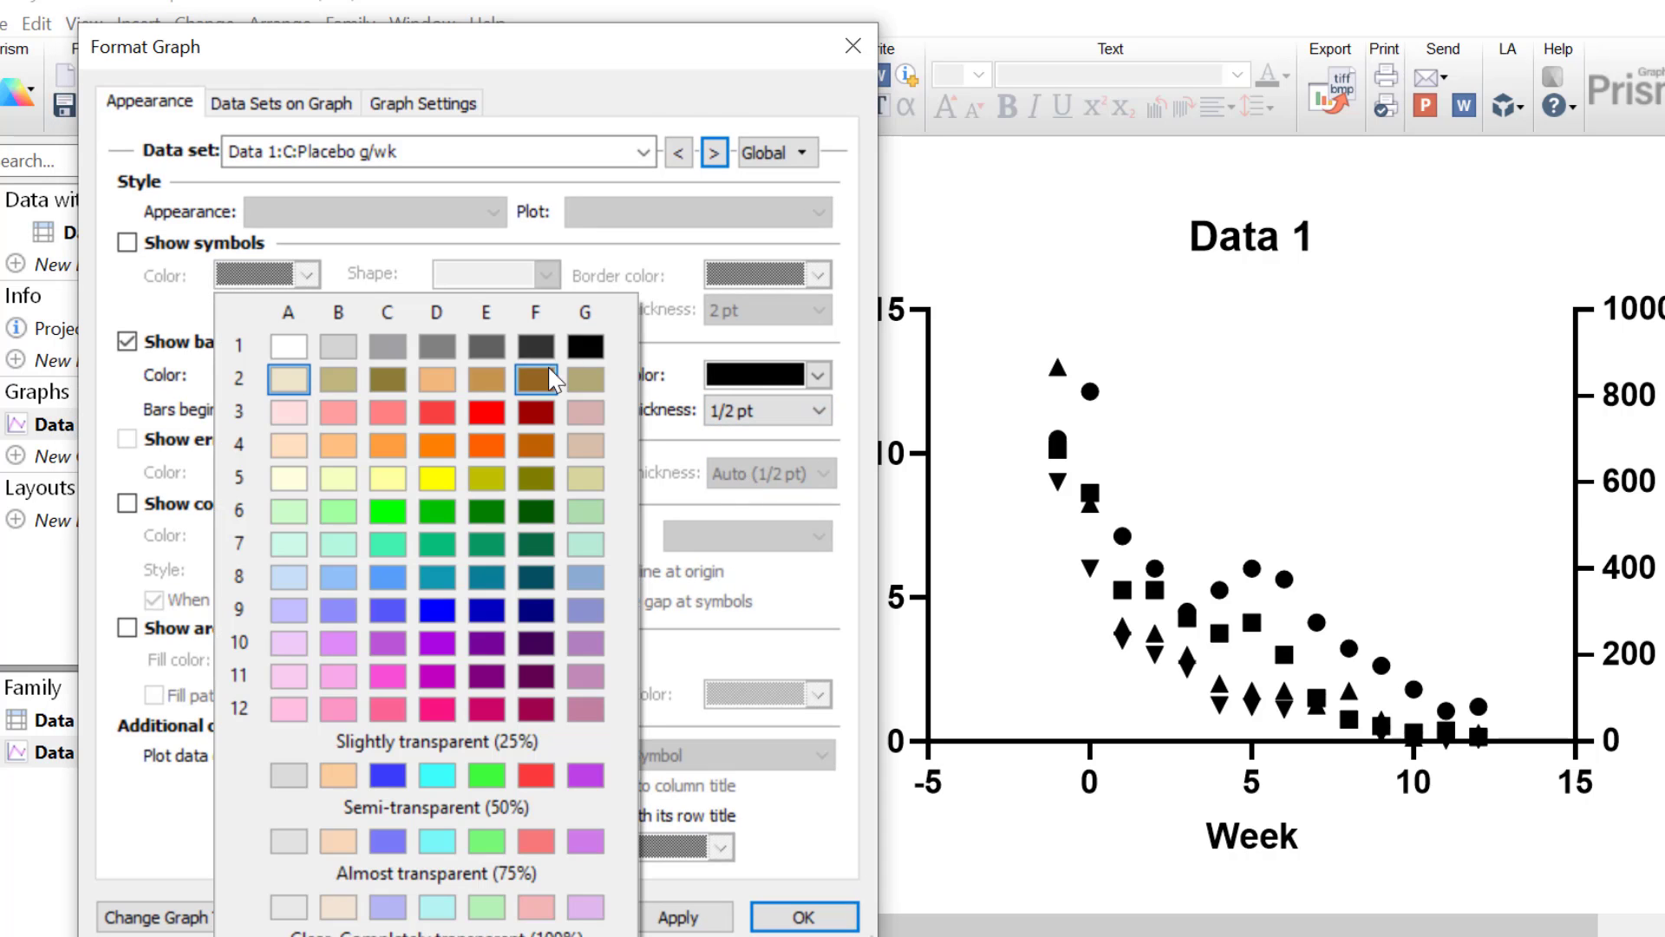
left_click(574, 345)
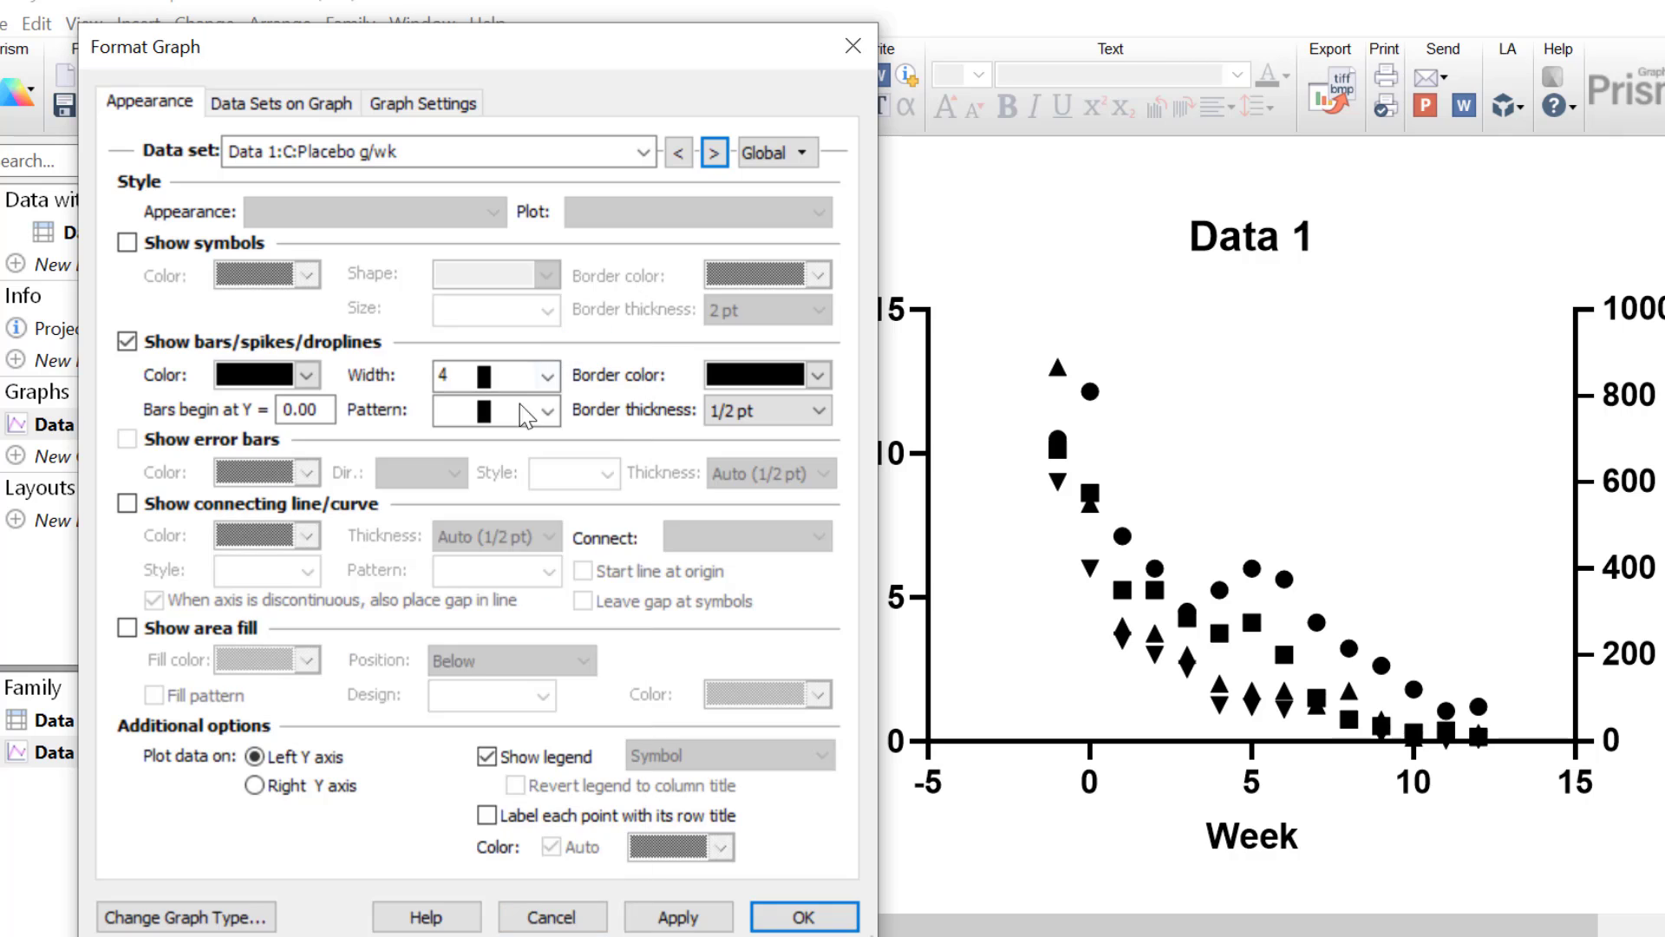
left_click(679, 917)
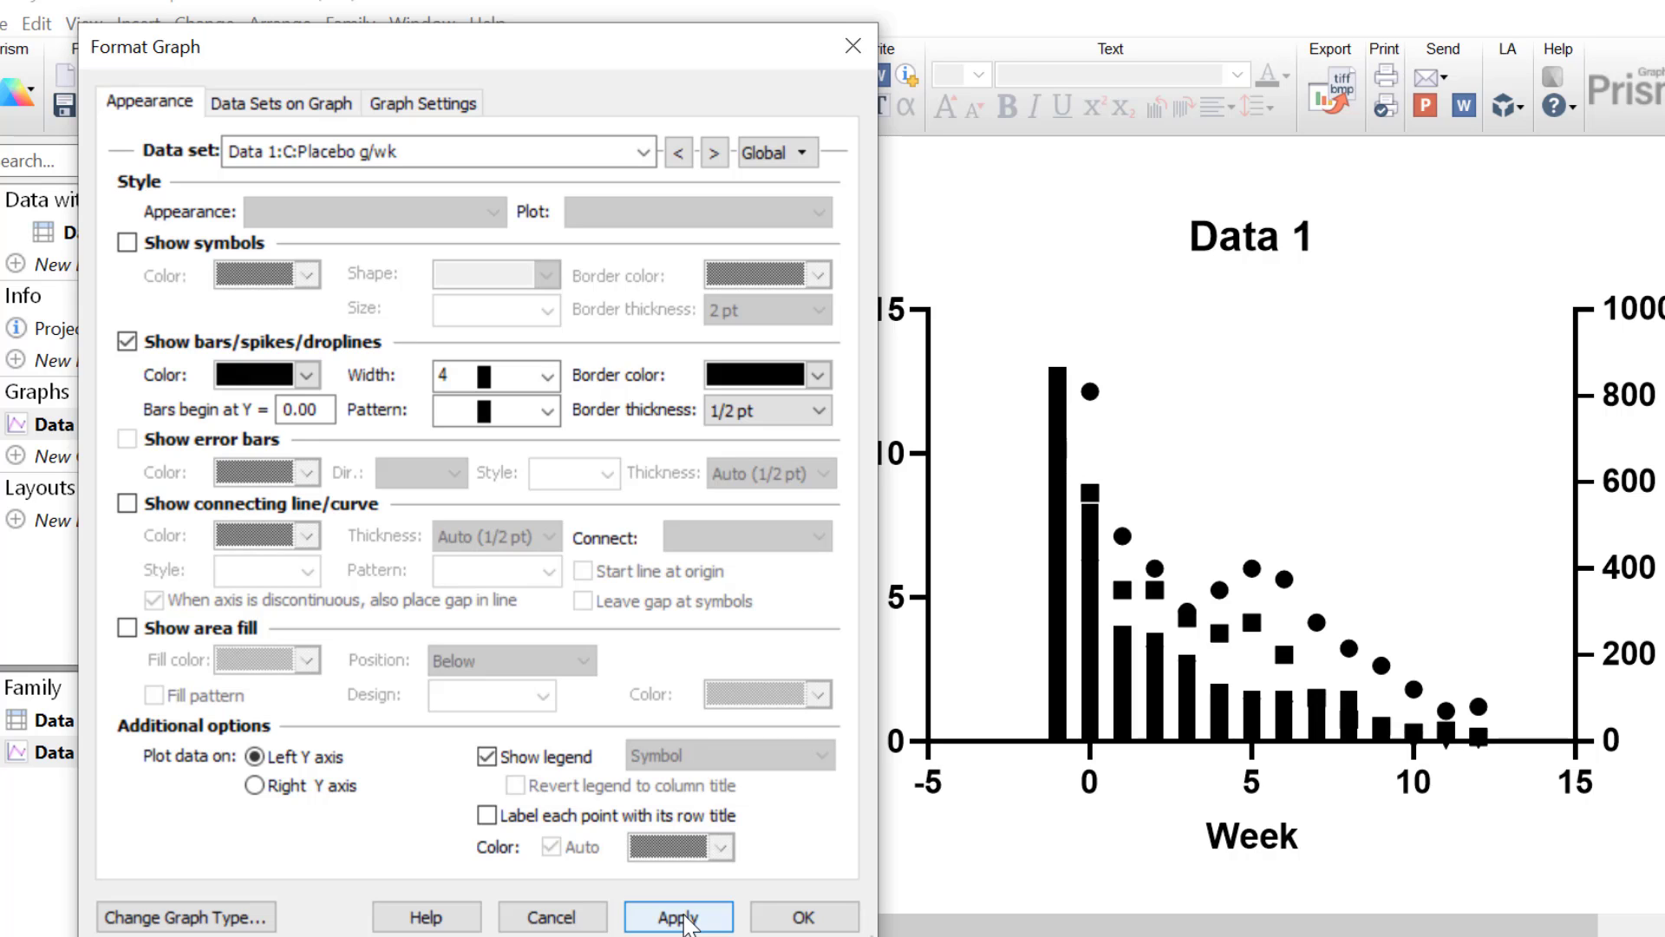
Step: Replace the Drug g/wk data set's symbols with blue bars that have a 1/2 pt border, and apply the change
left_click(713, 157)
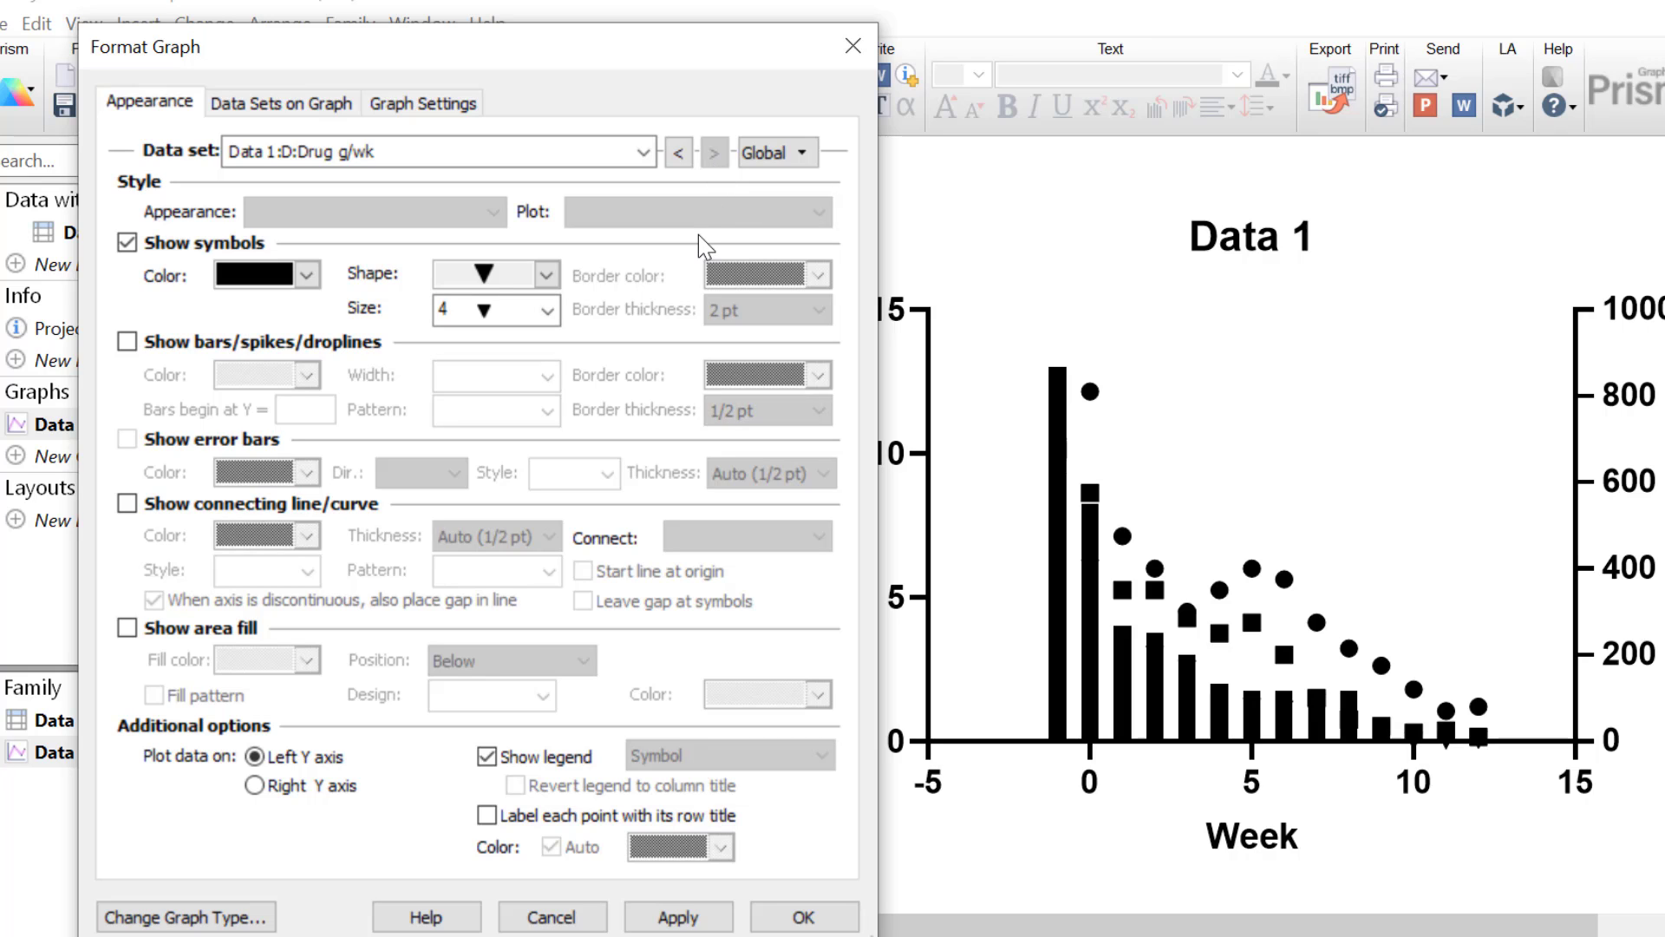
left_click(187, 243)
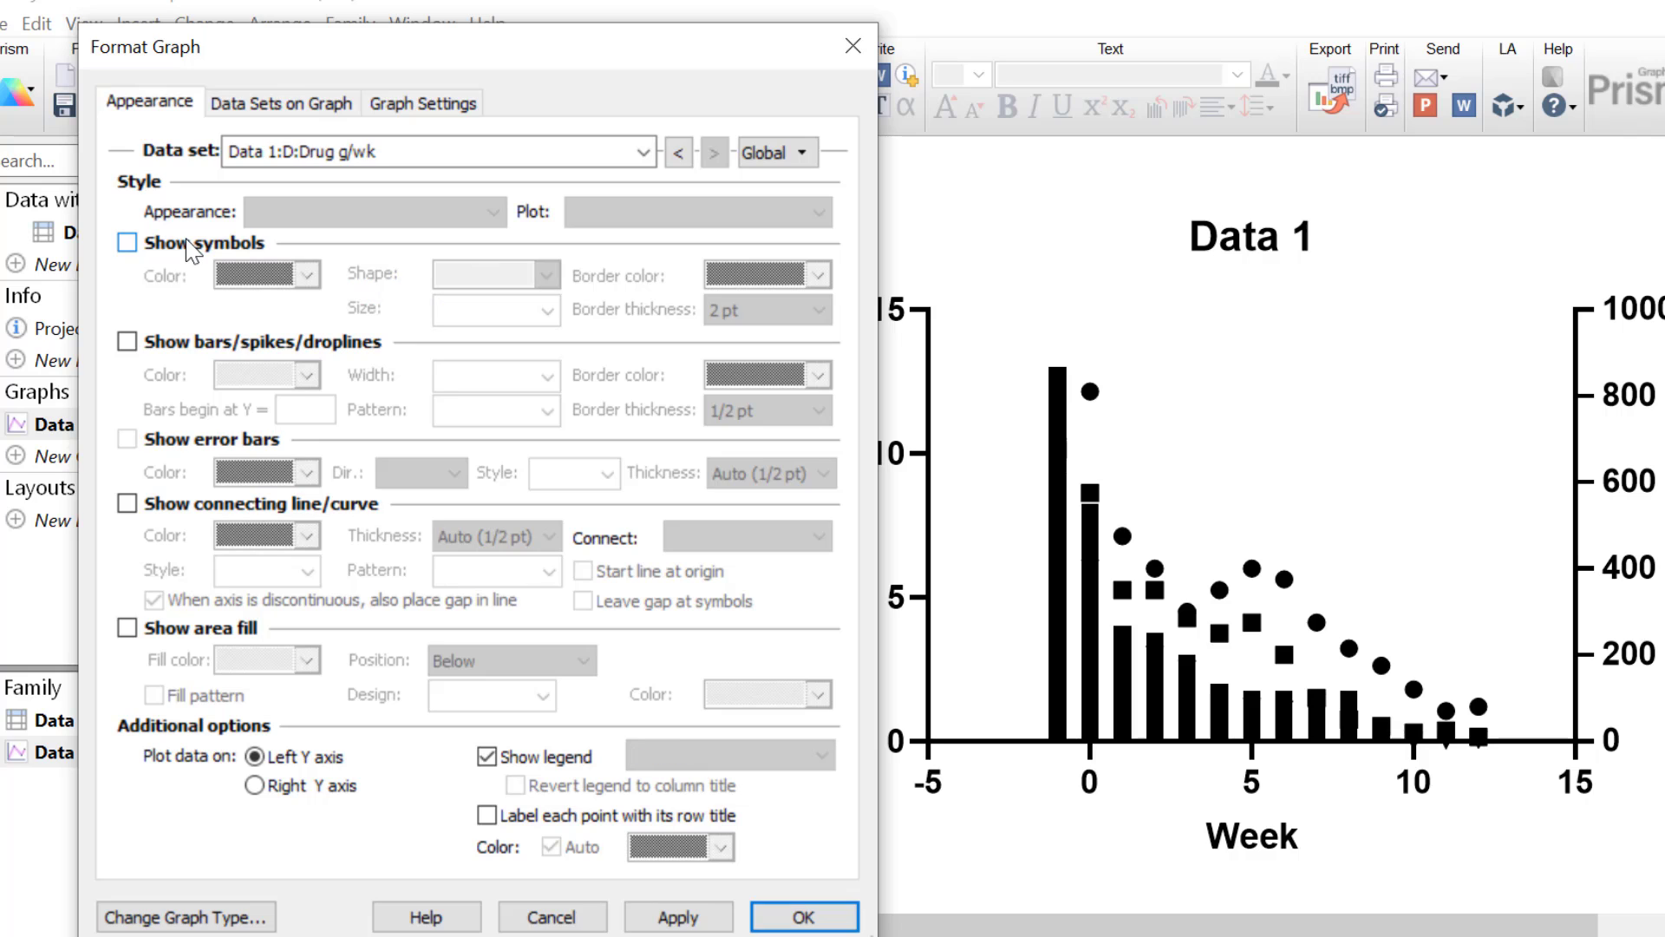
left_click(167, 345)
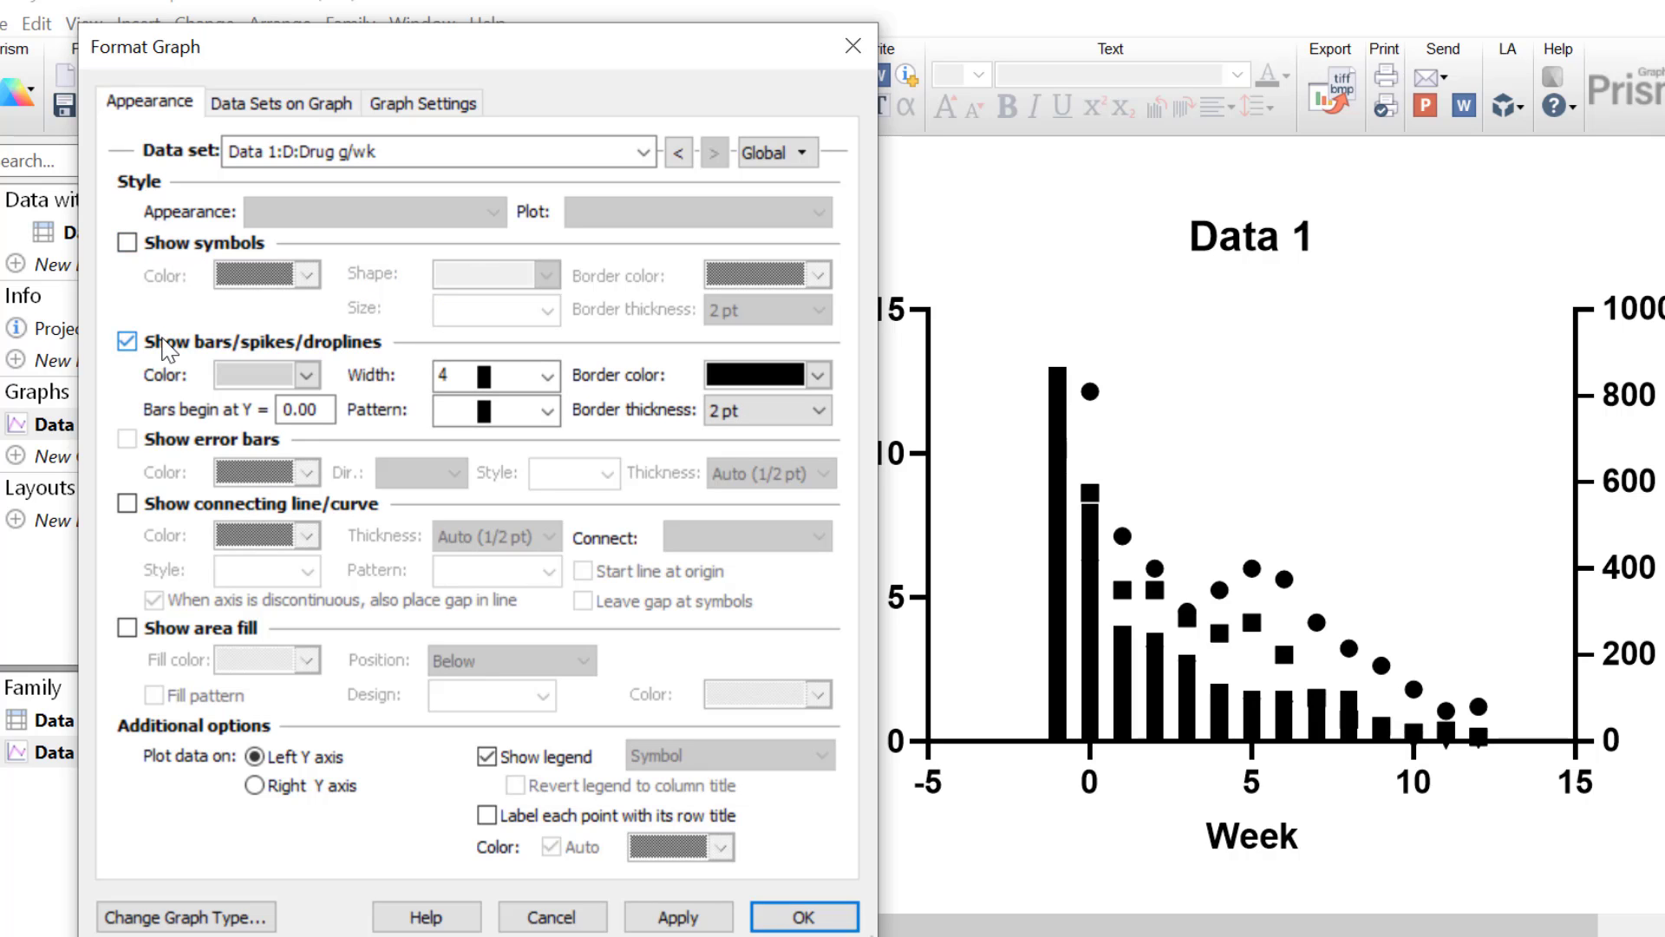
left_click(260, 376)
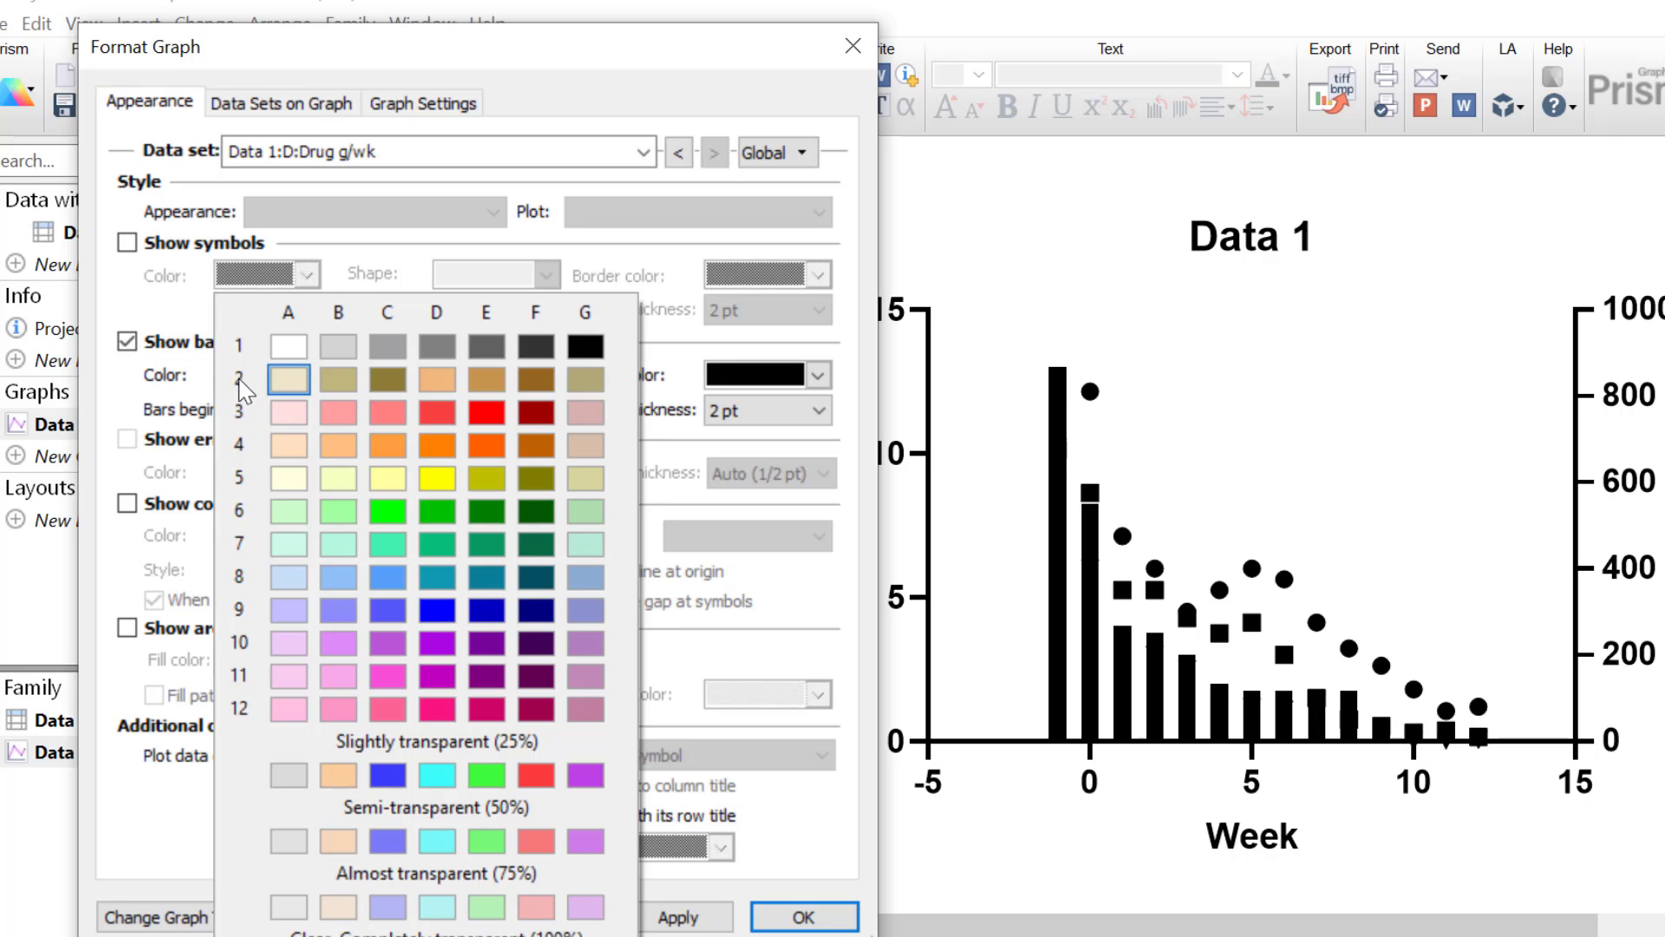
left_click(369, 601)
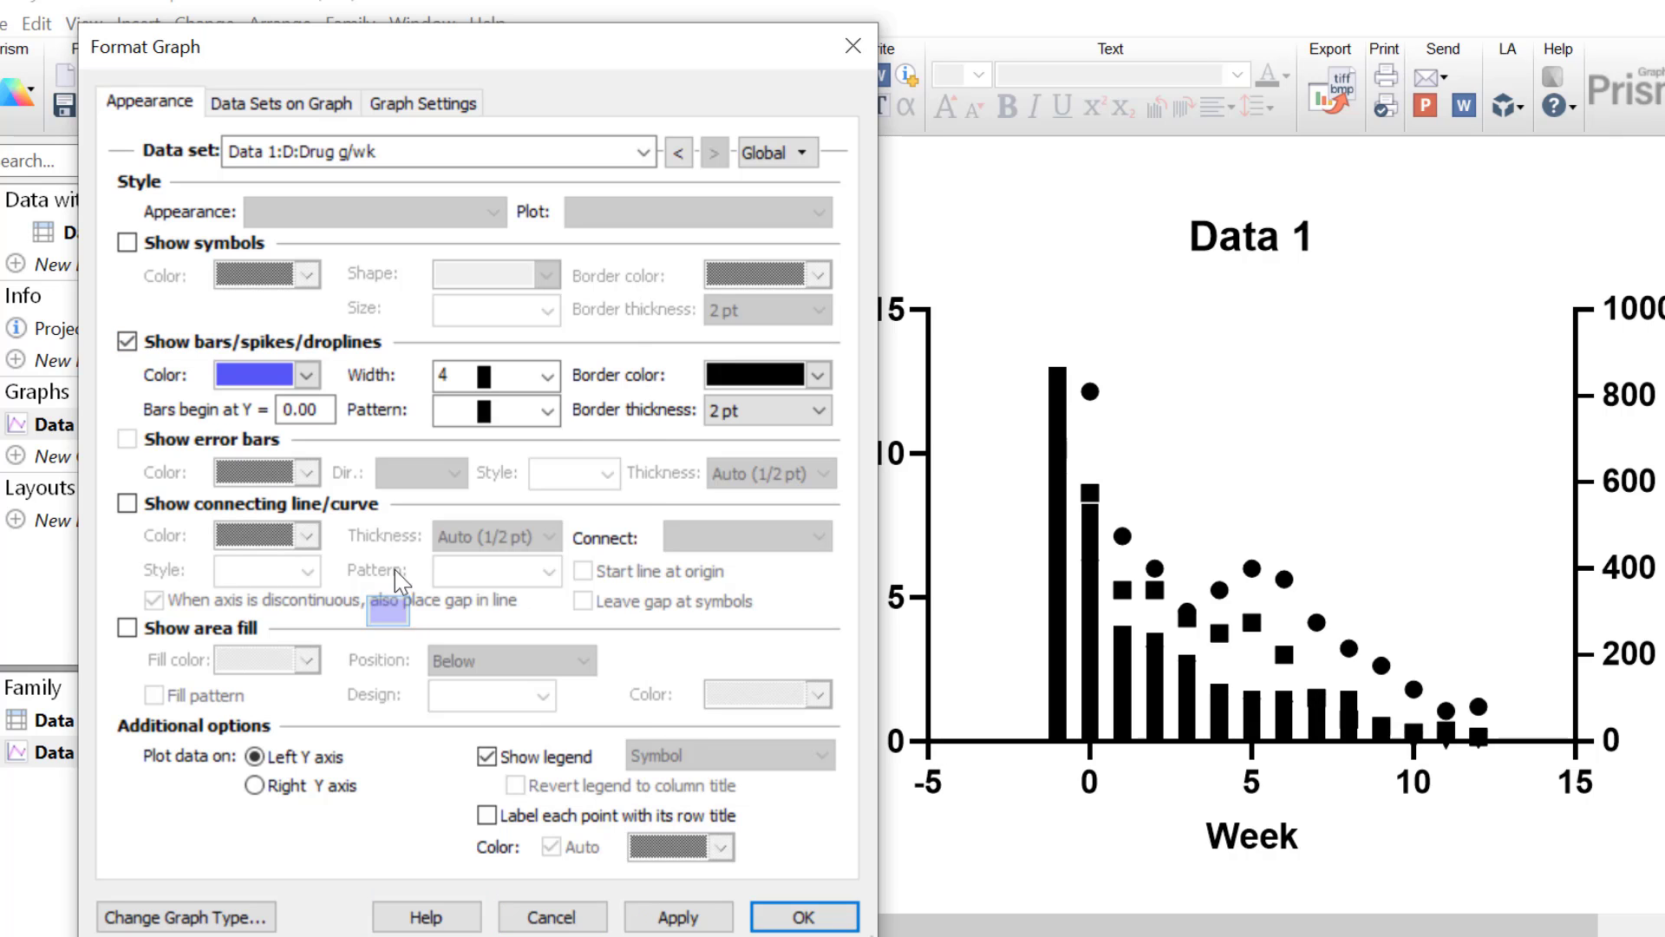
left_click(731, 409)
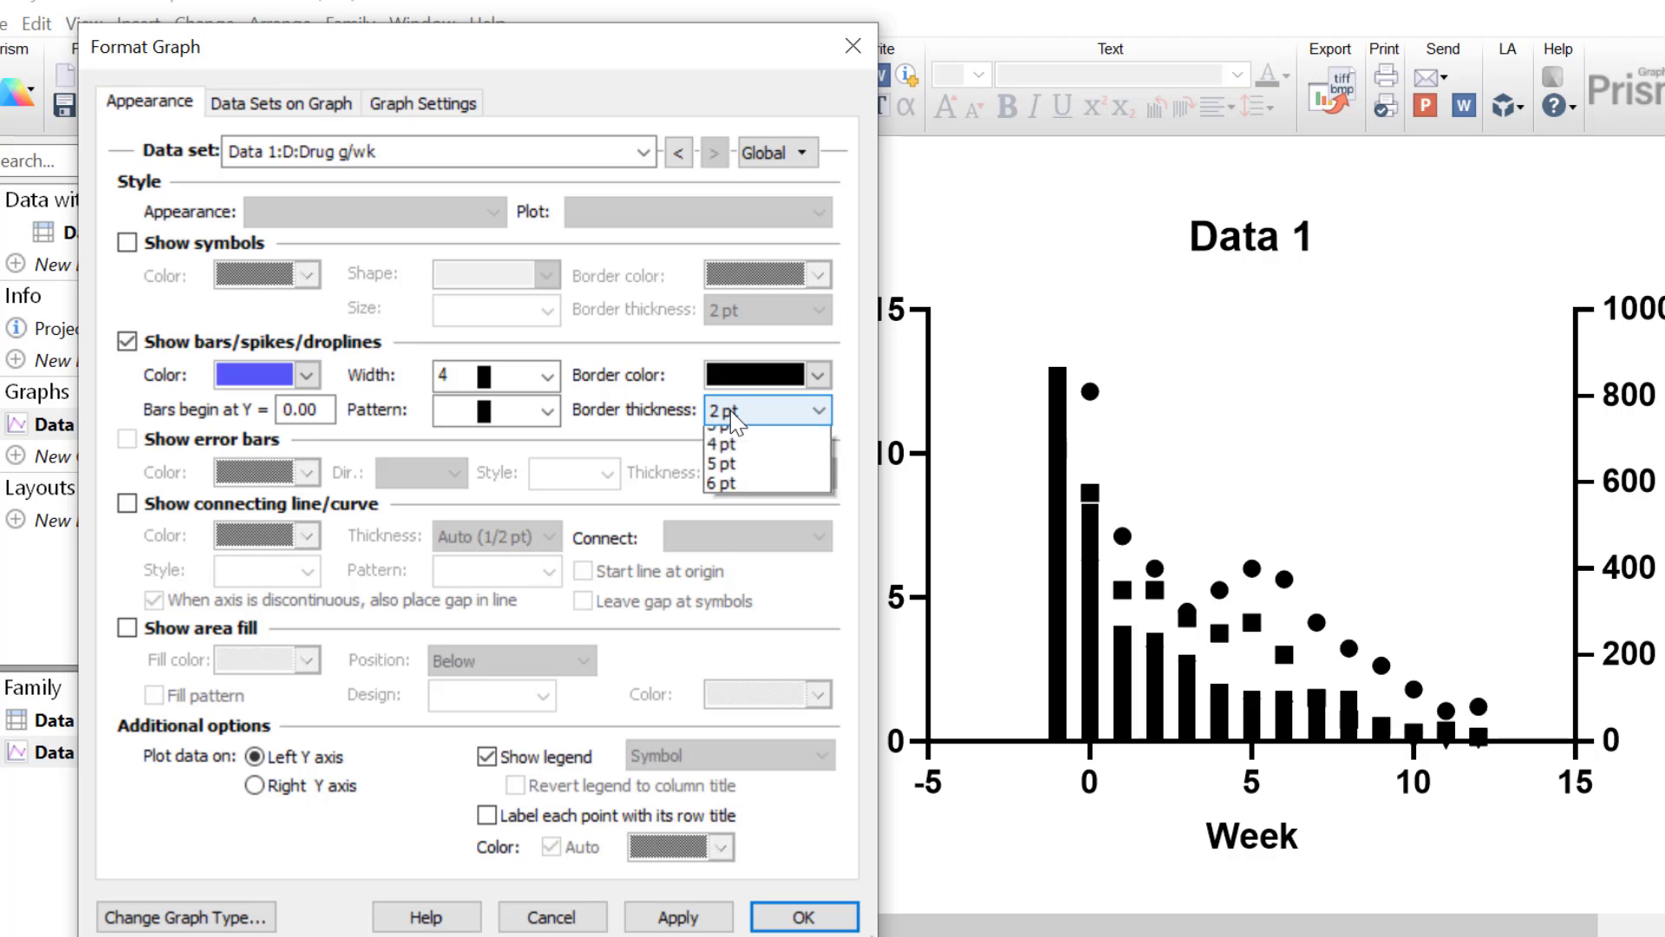
left_click(738, 483)
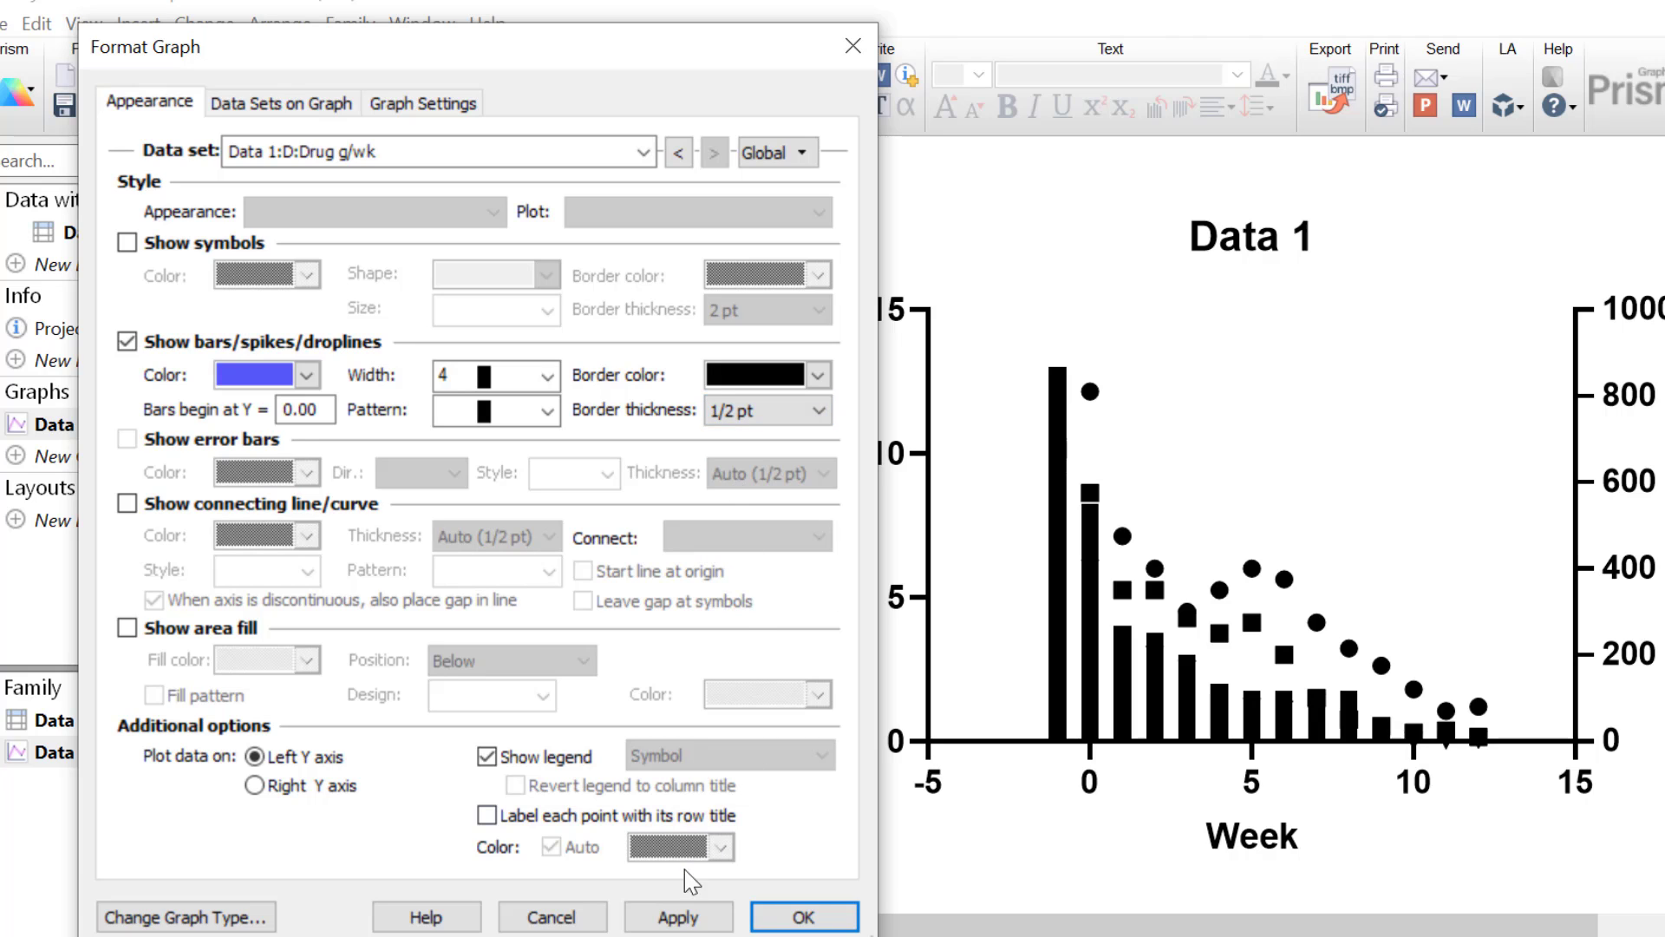
left_click(681, 917)
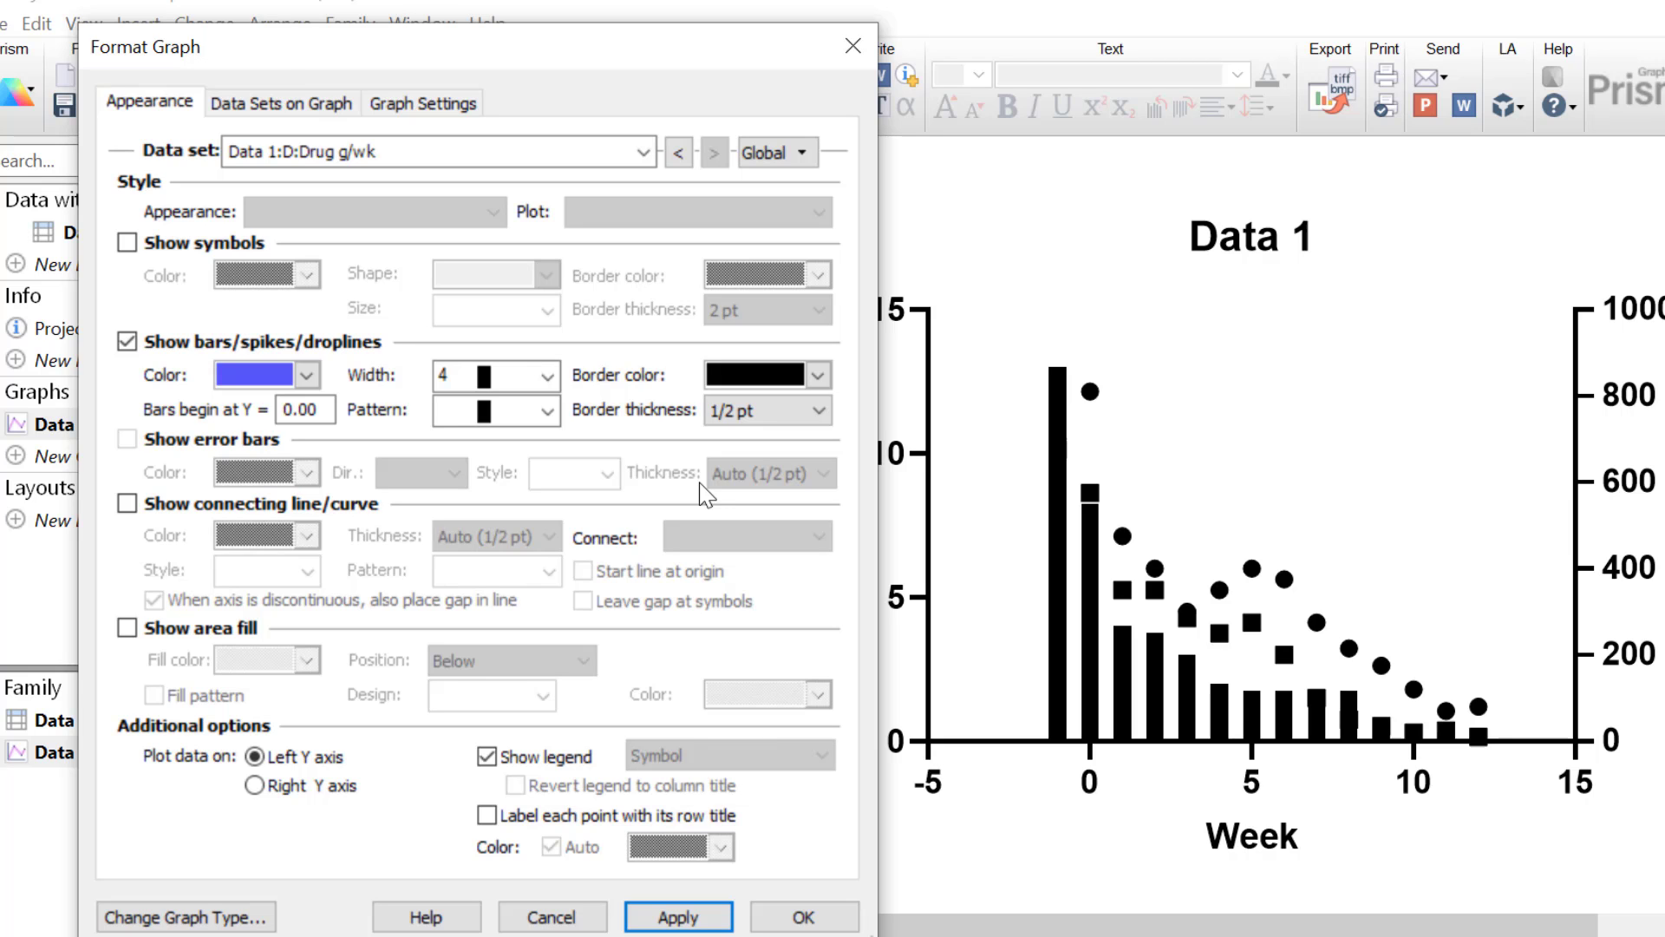
Step: Nudge all points of the Drug g/wk data set by 0.5 in X so its bars sit beside the placebo bars
left_click(240, 108)
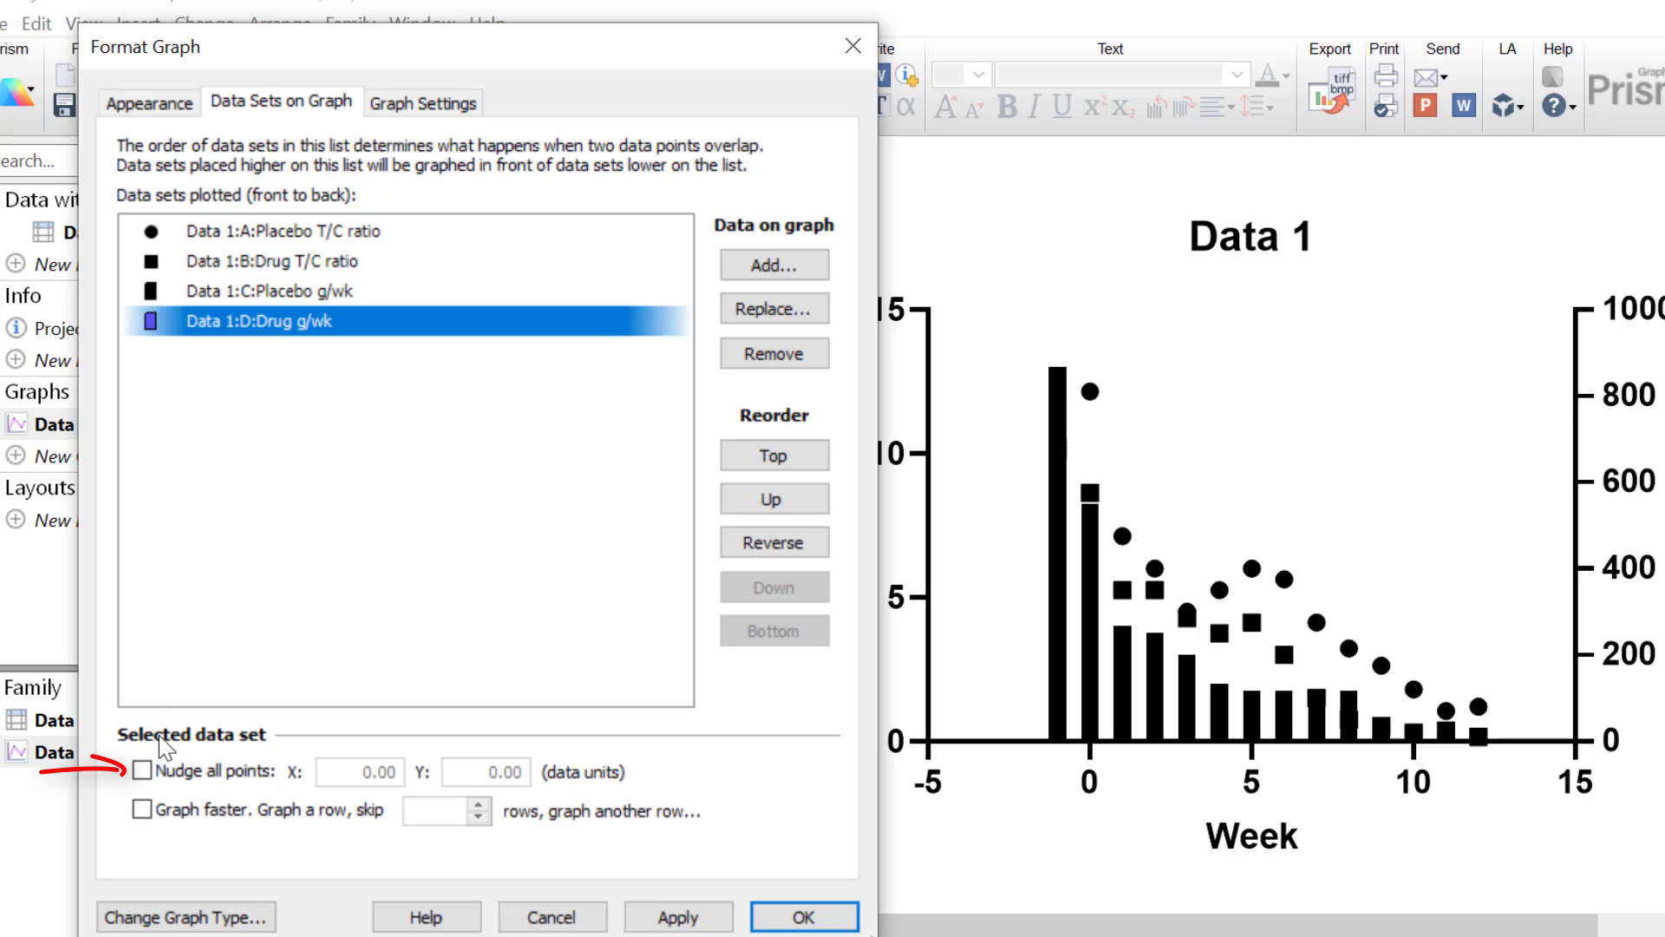
left_click(172, 773)
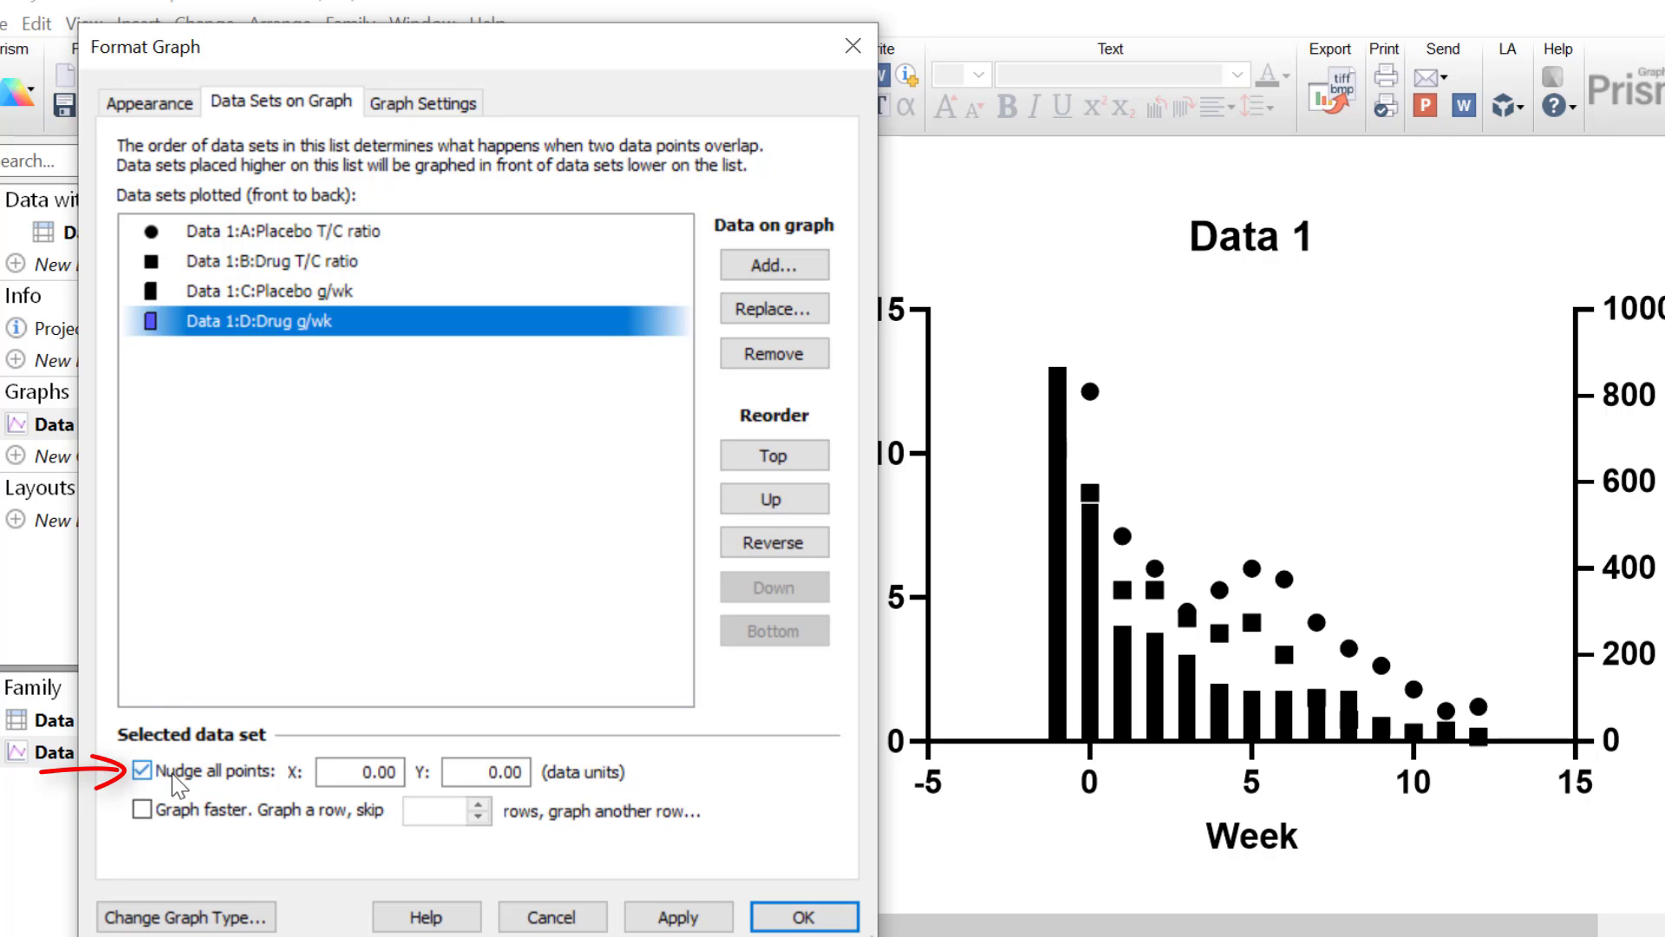
left_click(323, 771)
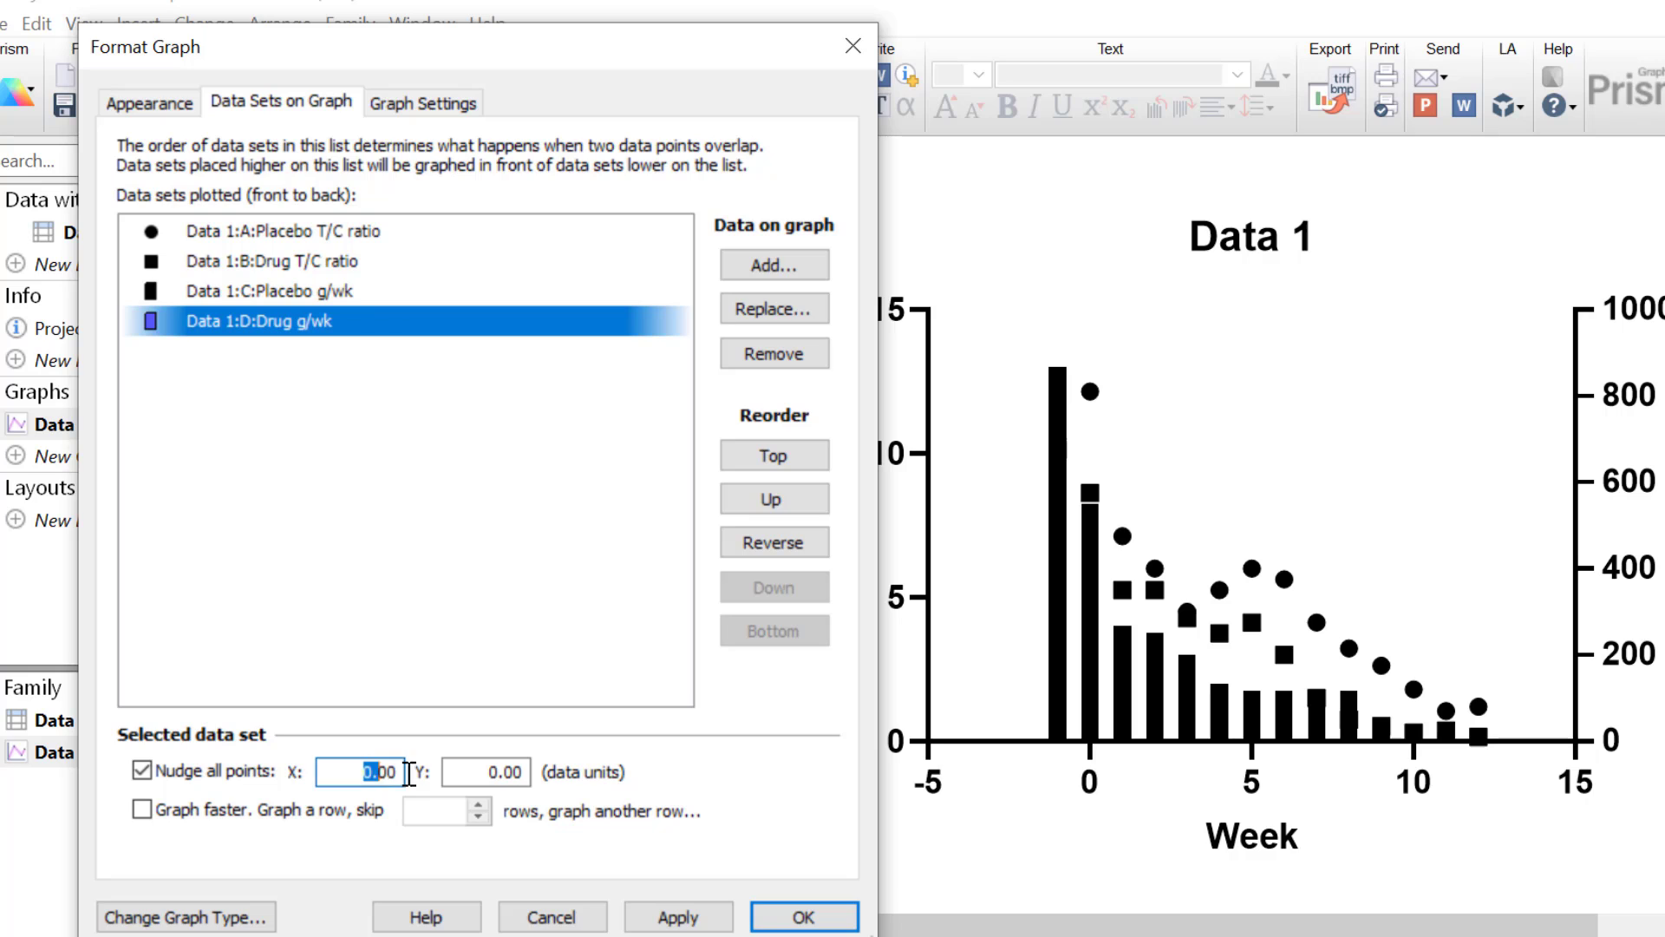
type("0.5")
left_click(679, 917)
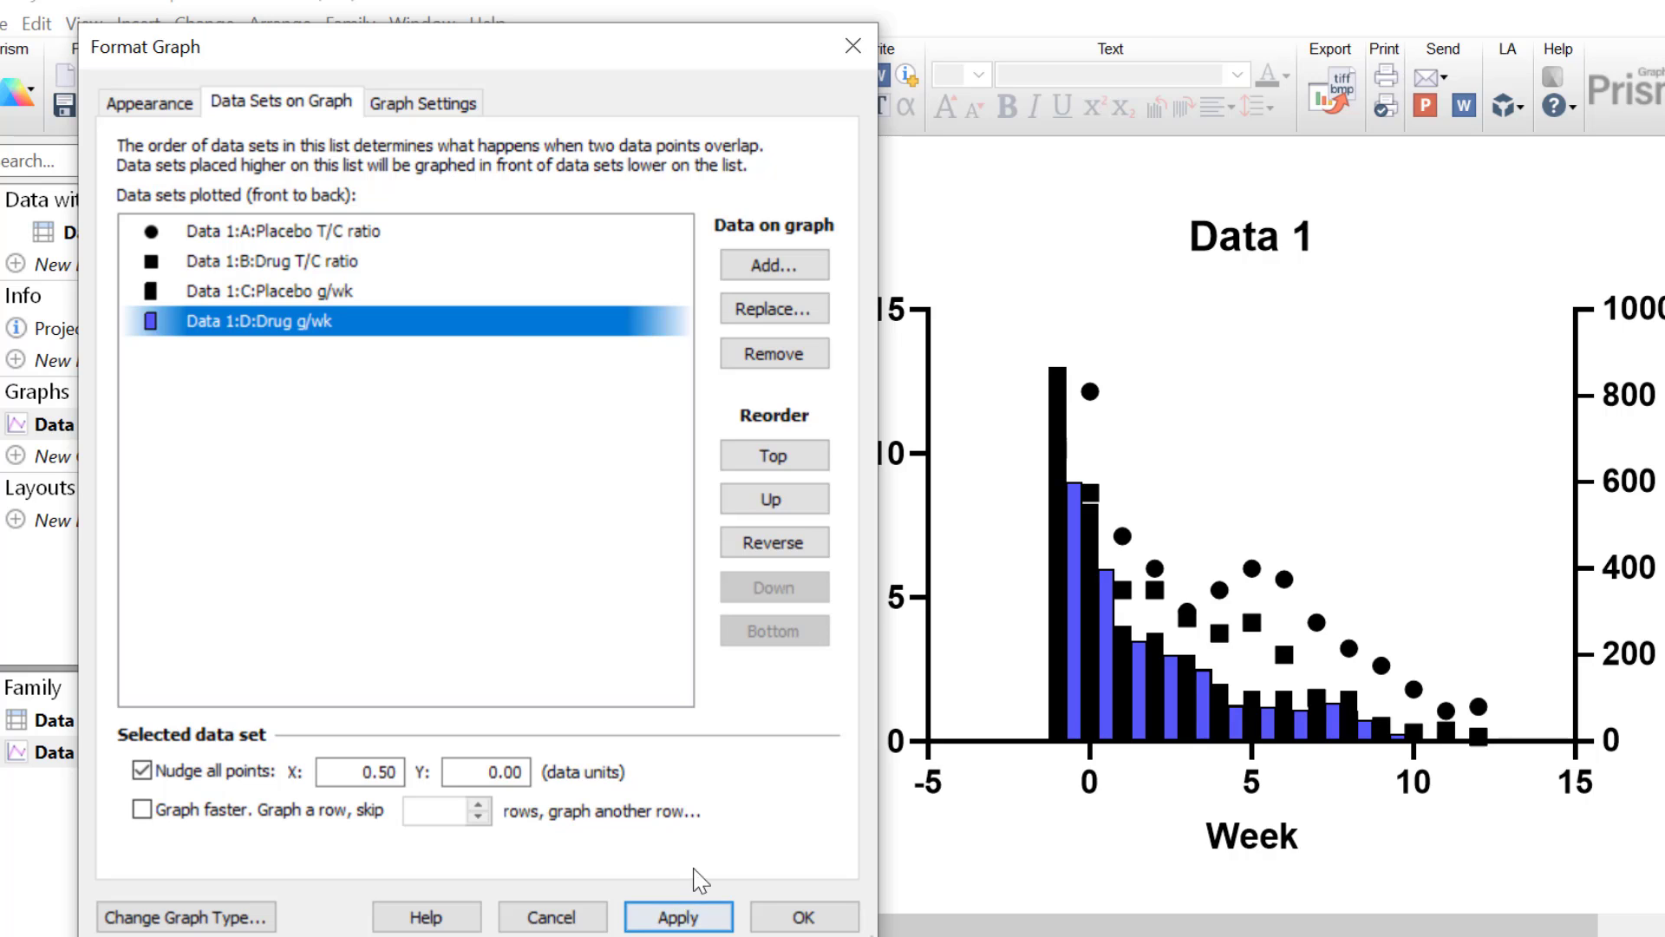
Step: Add a connecting line to the Placebo T/C ratio data set, color it semi-transparent (50%) light orange, and apply the change
left_click(184, 108)
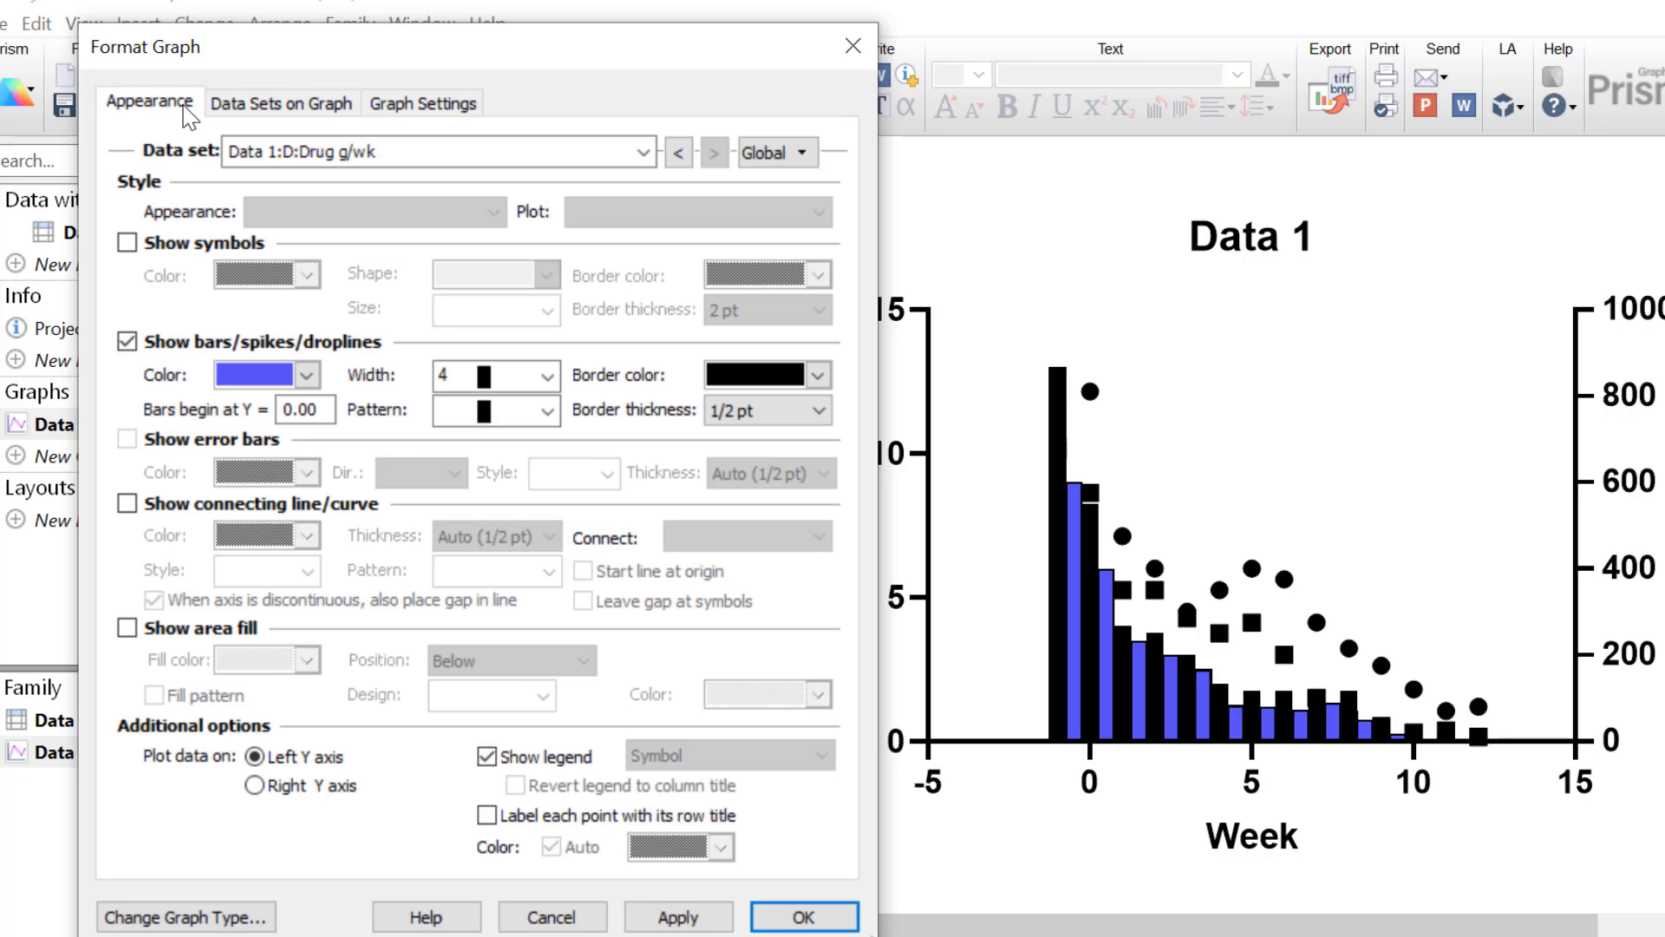
left_click(677, 155)
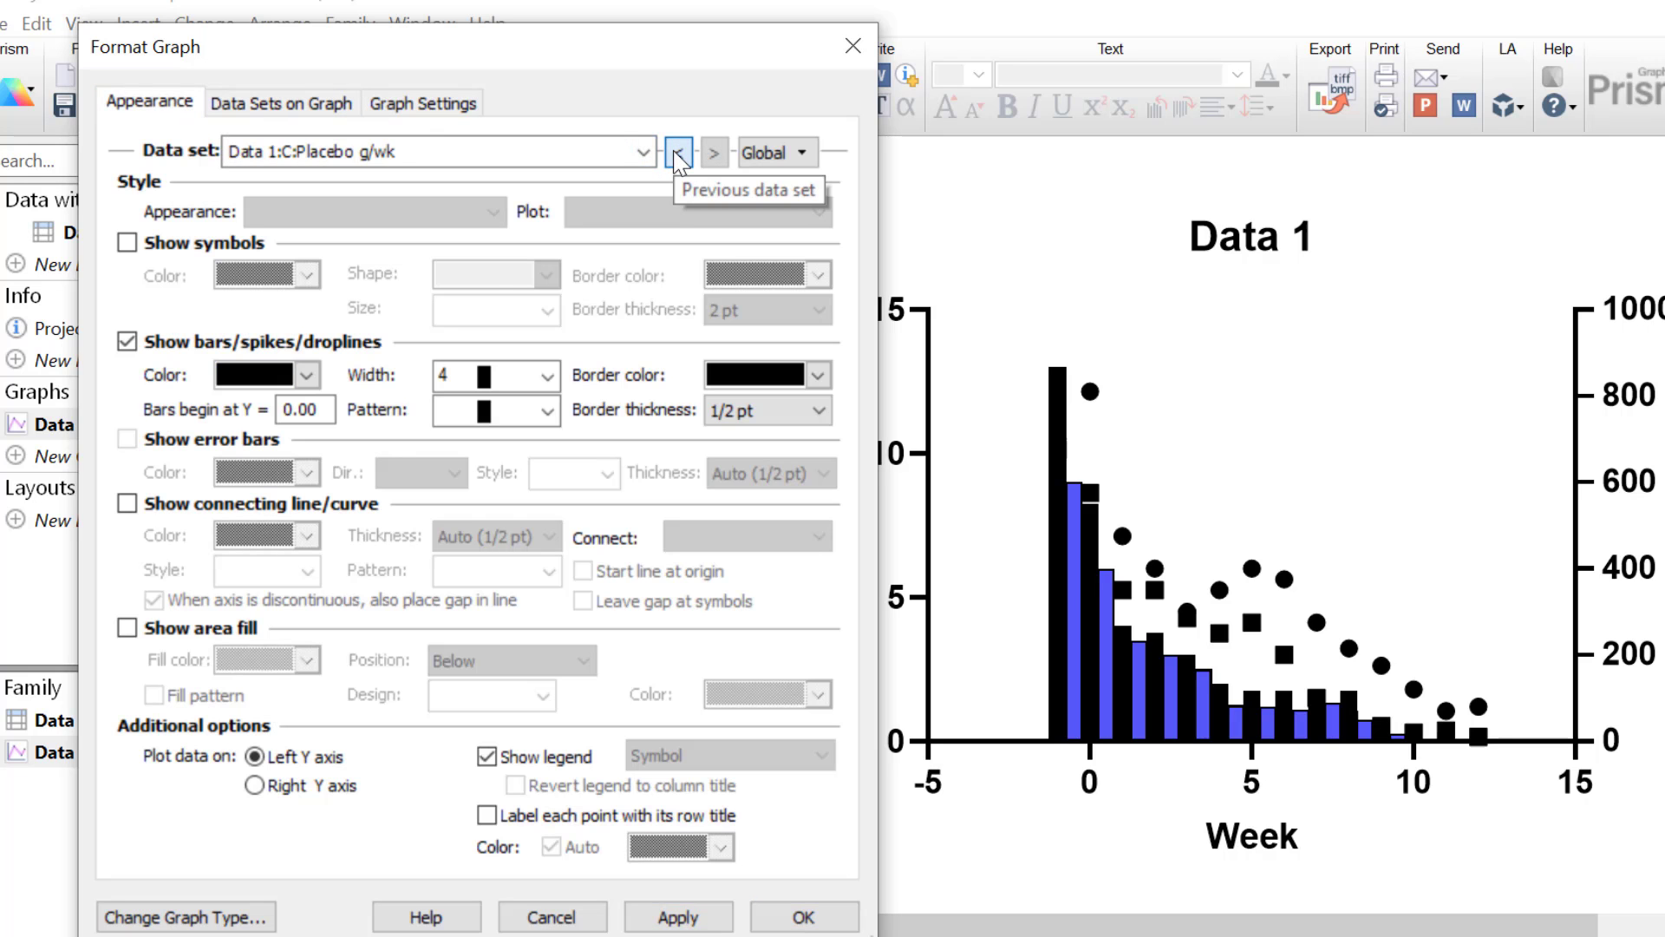
left_click(677, 155)
left_click(677, 155)
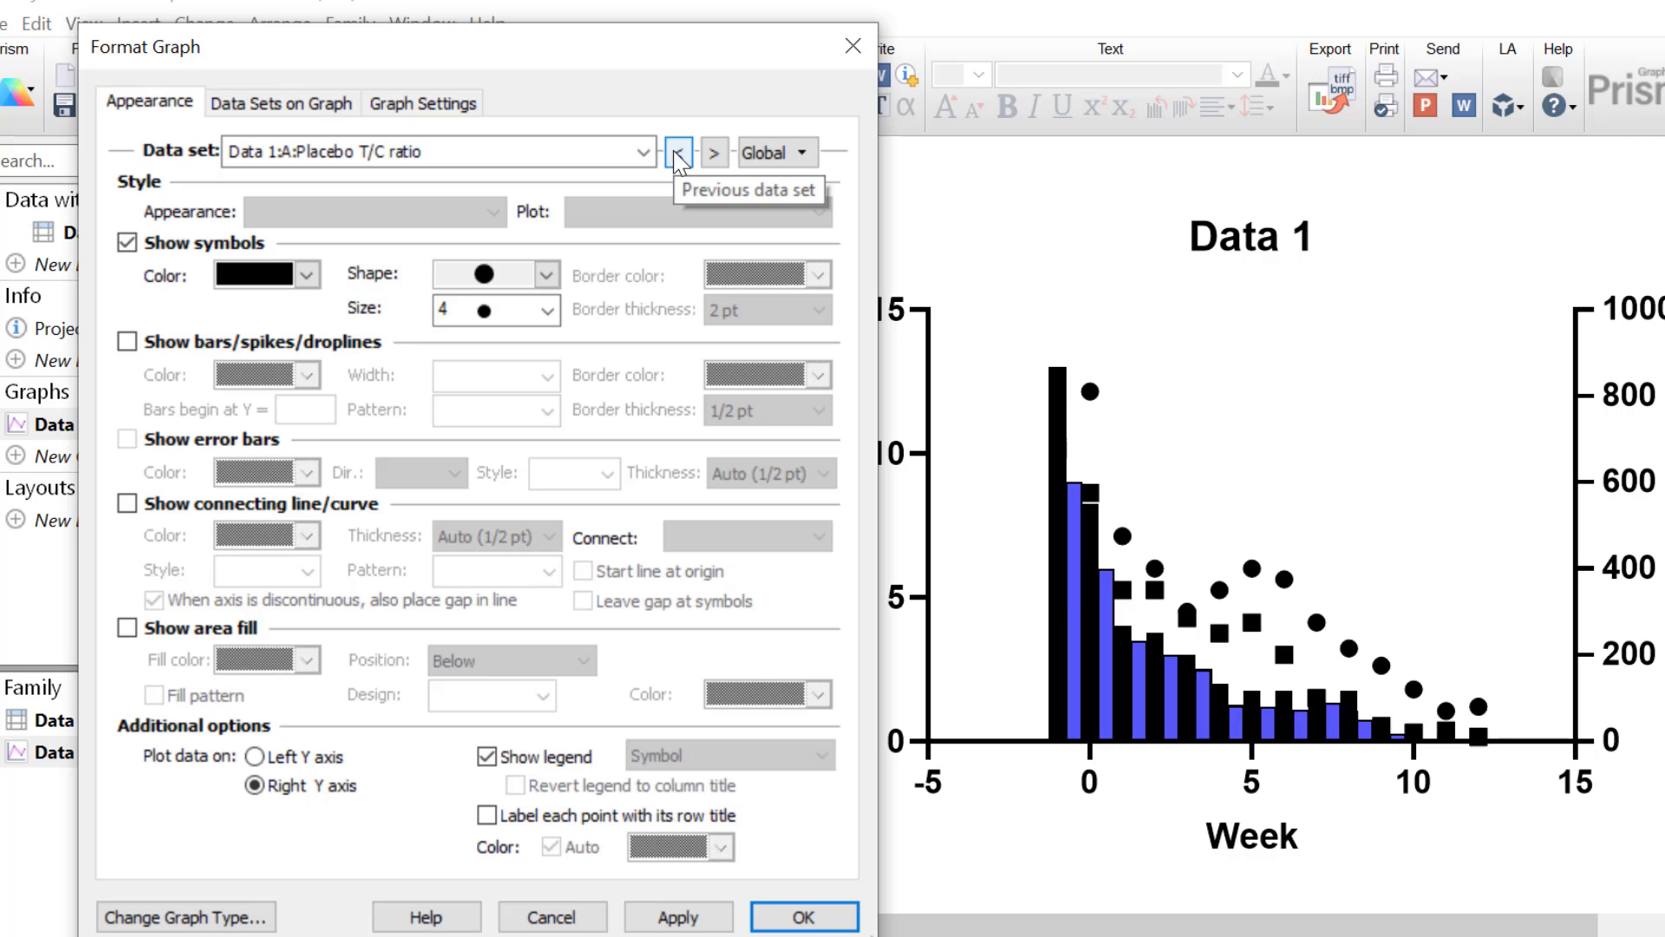
left_click(677, 154)
left_click(714, 154)
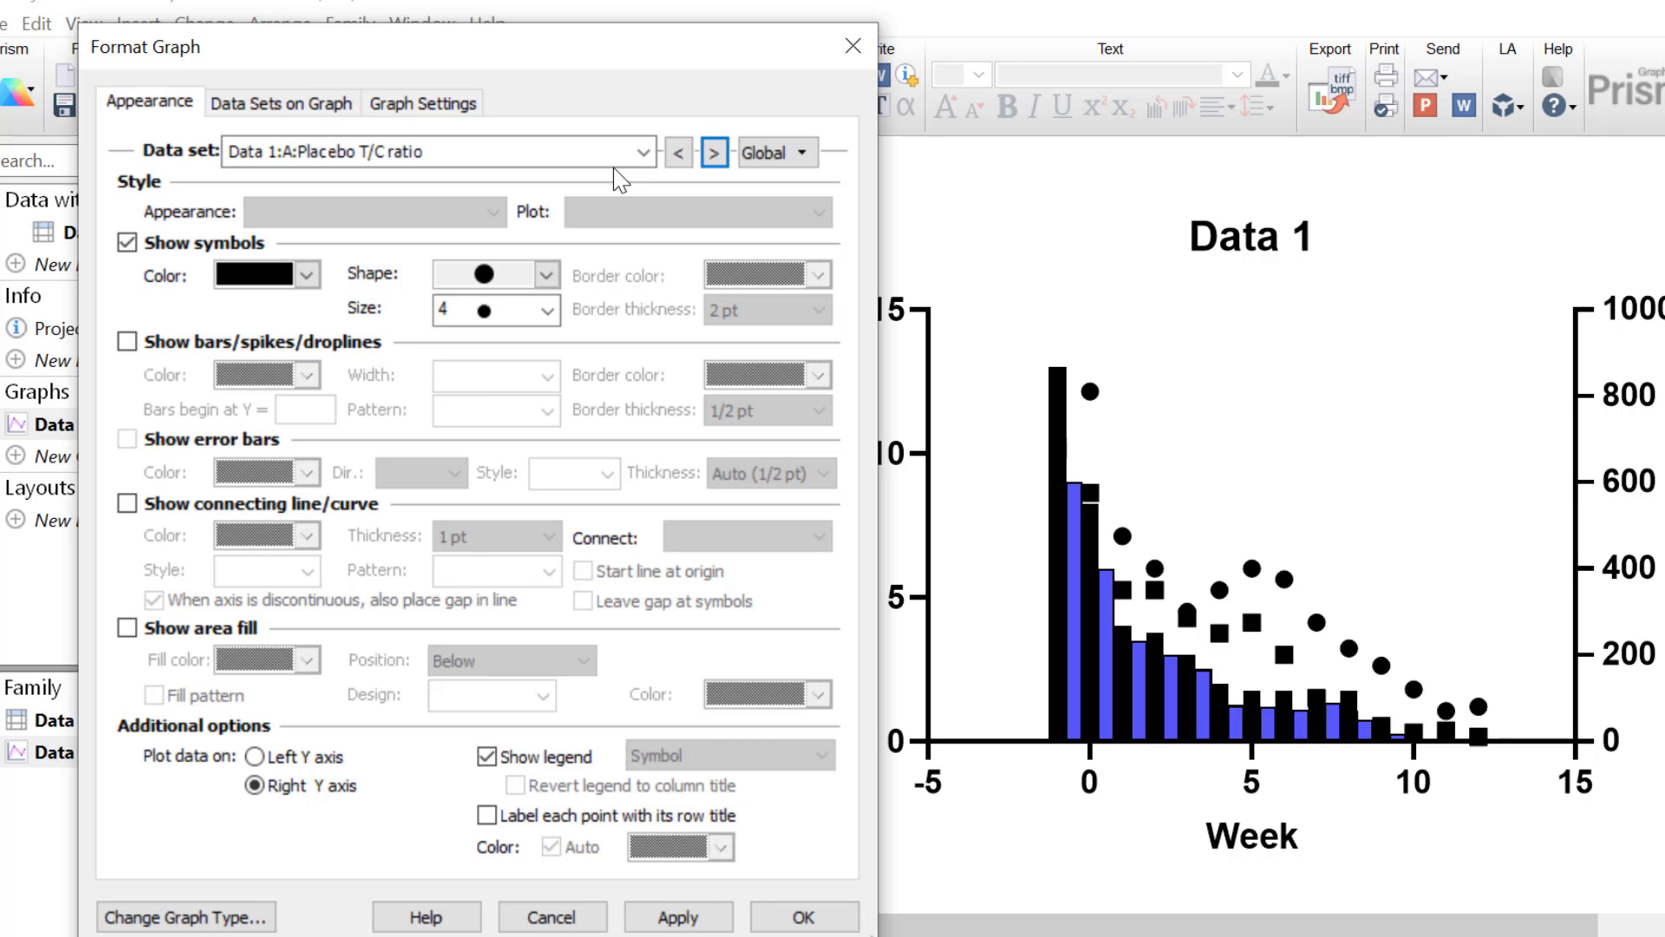
left_click(283, 505)
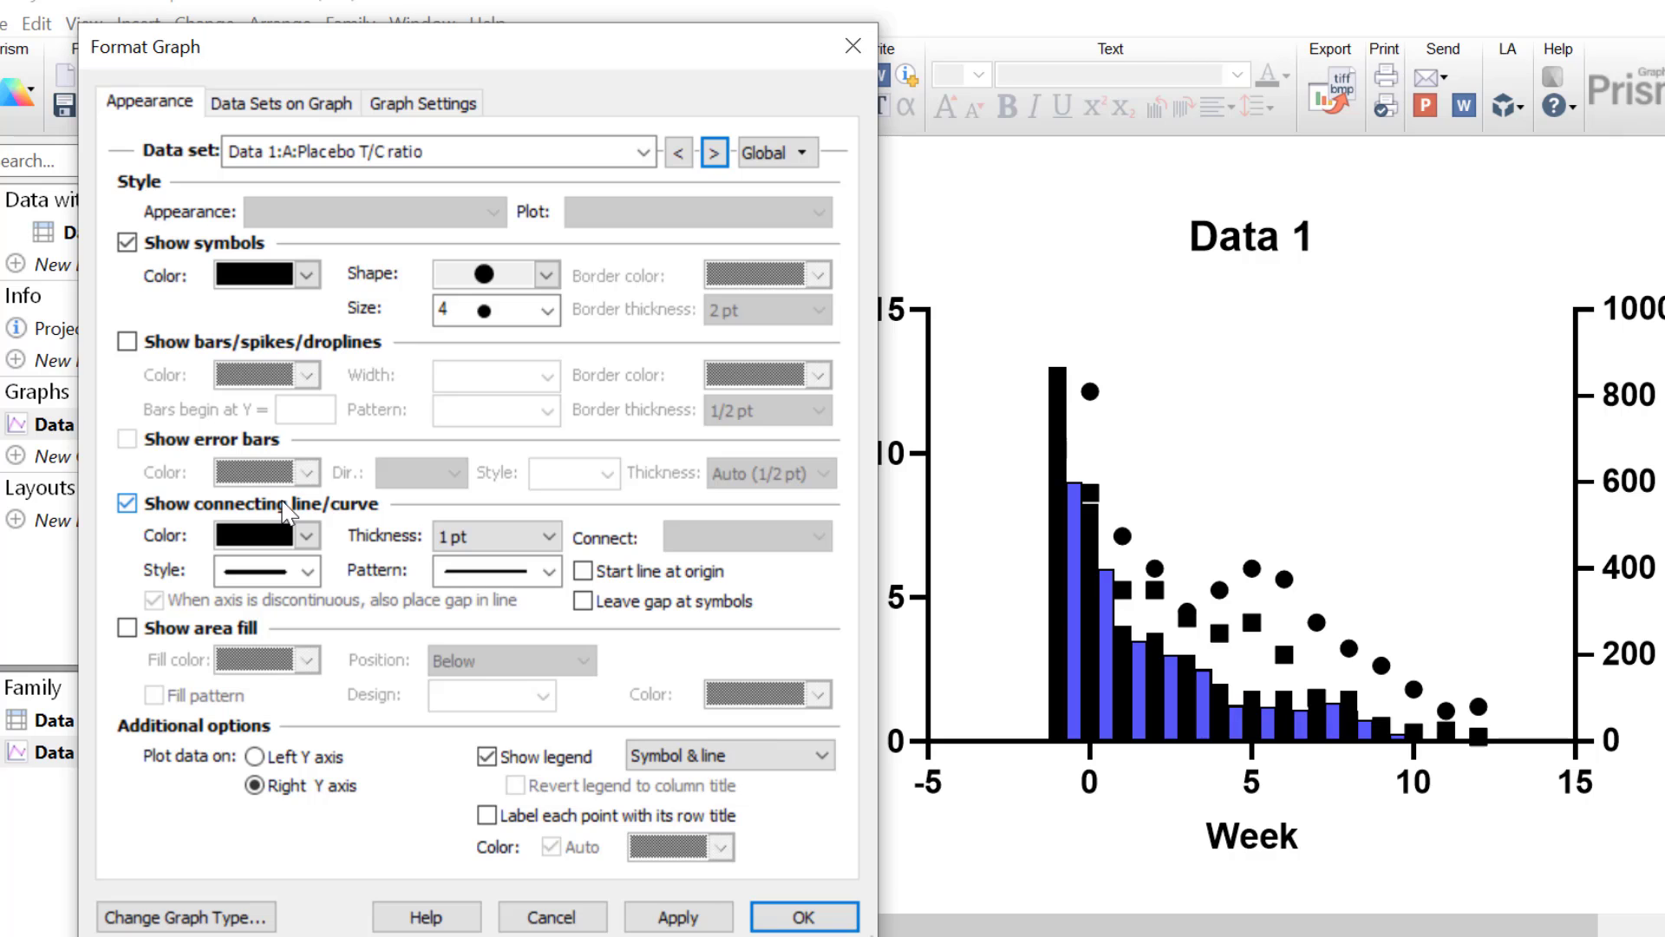
left_click(307, 275)
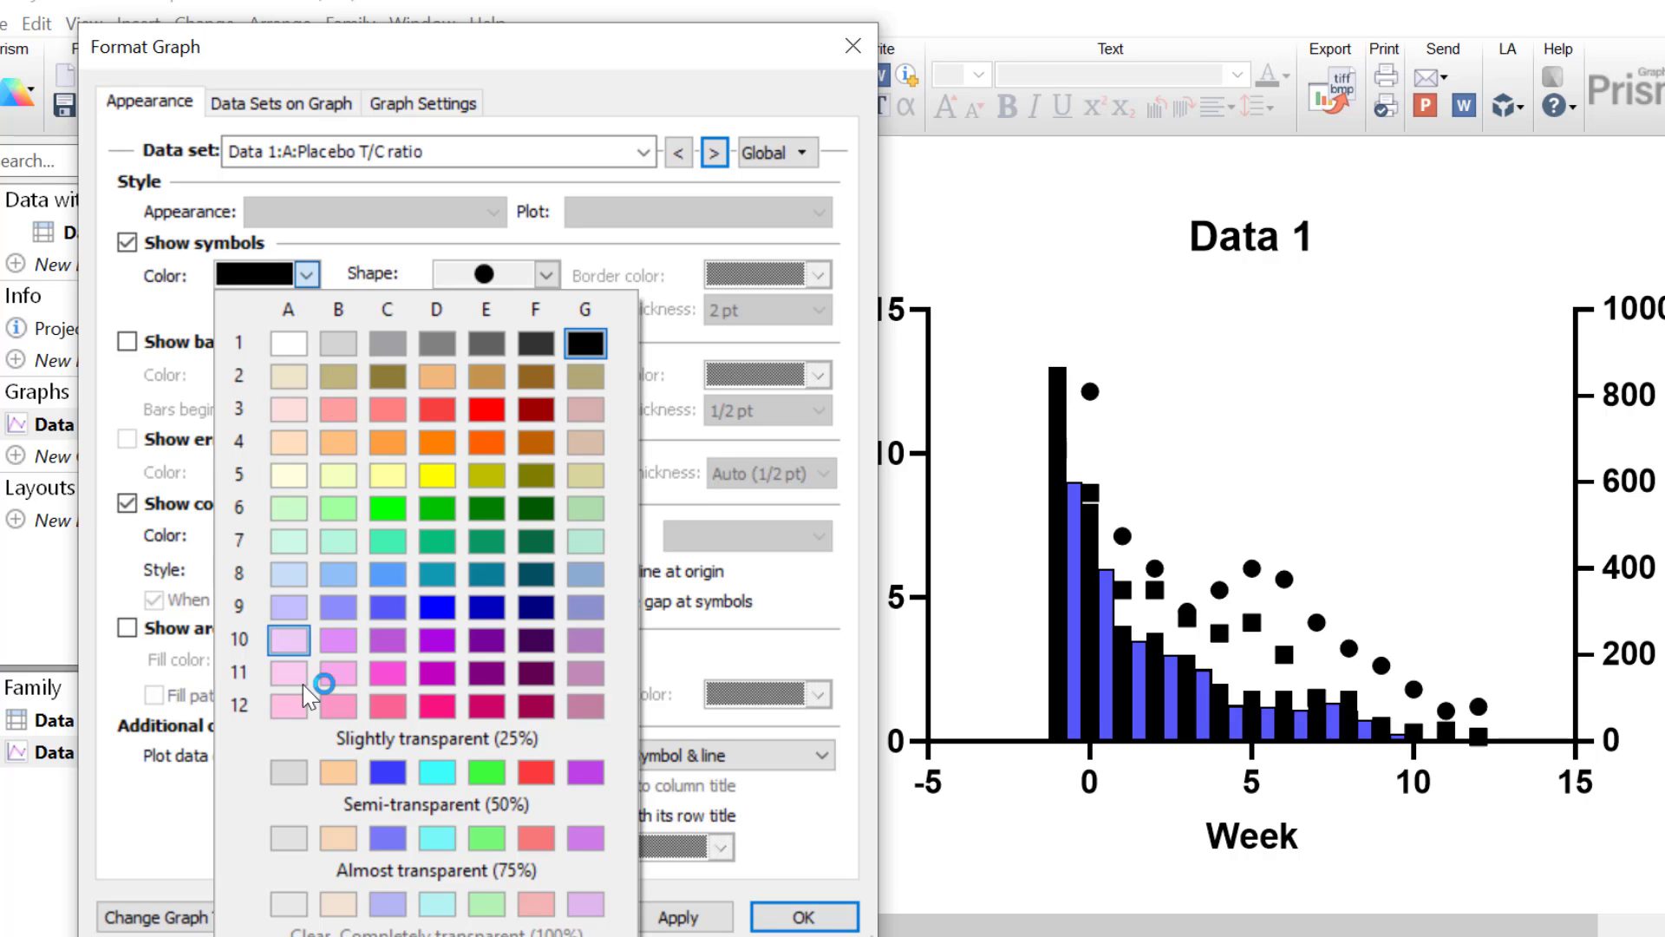
left_click(337, 836)
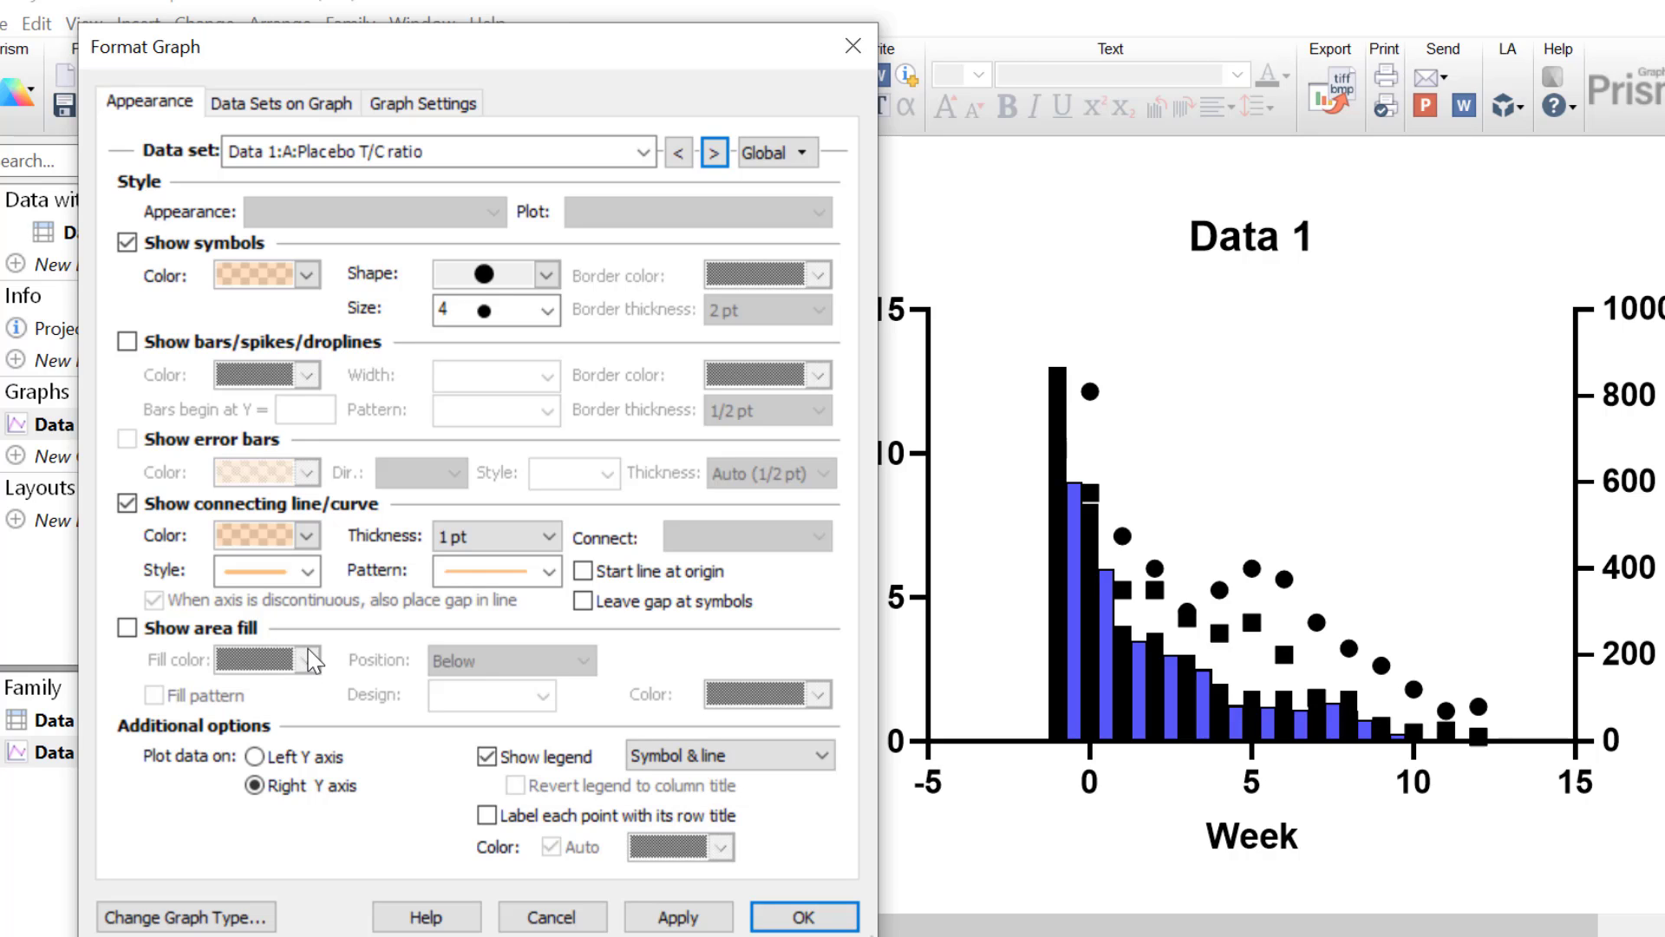
left_click(694, 919)
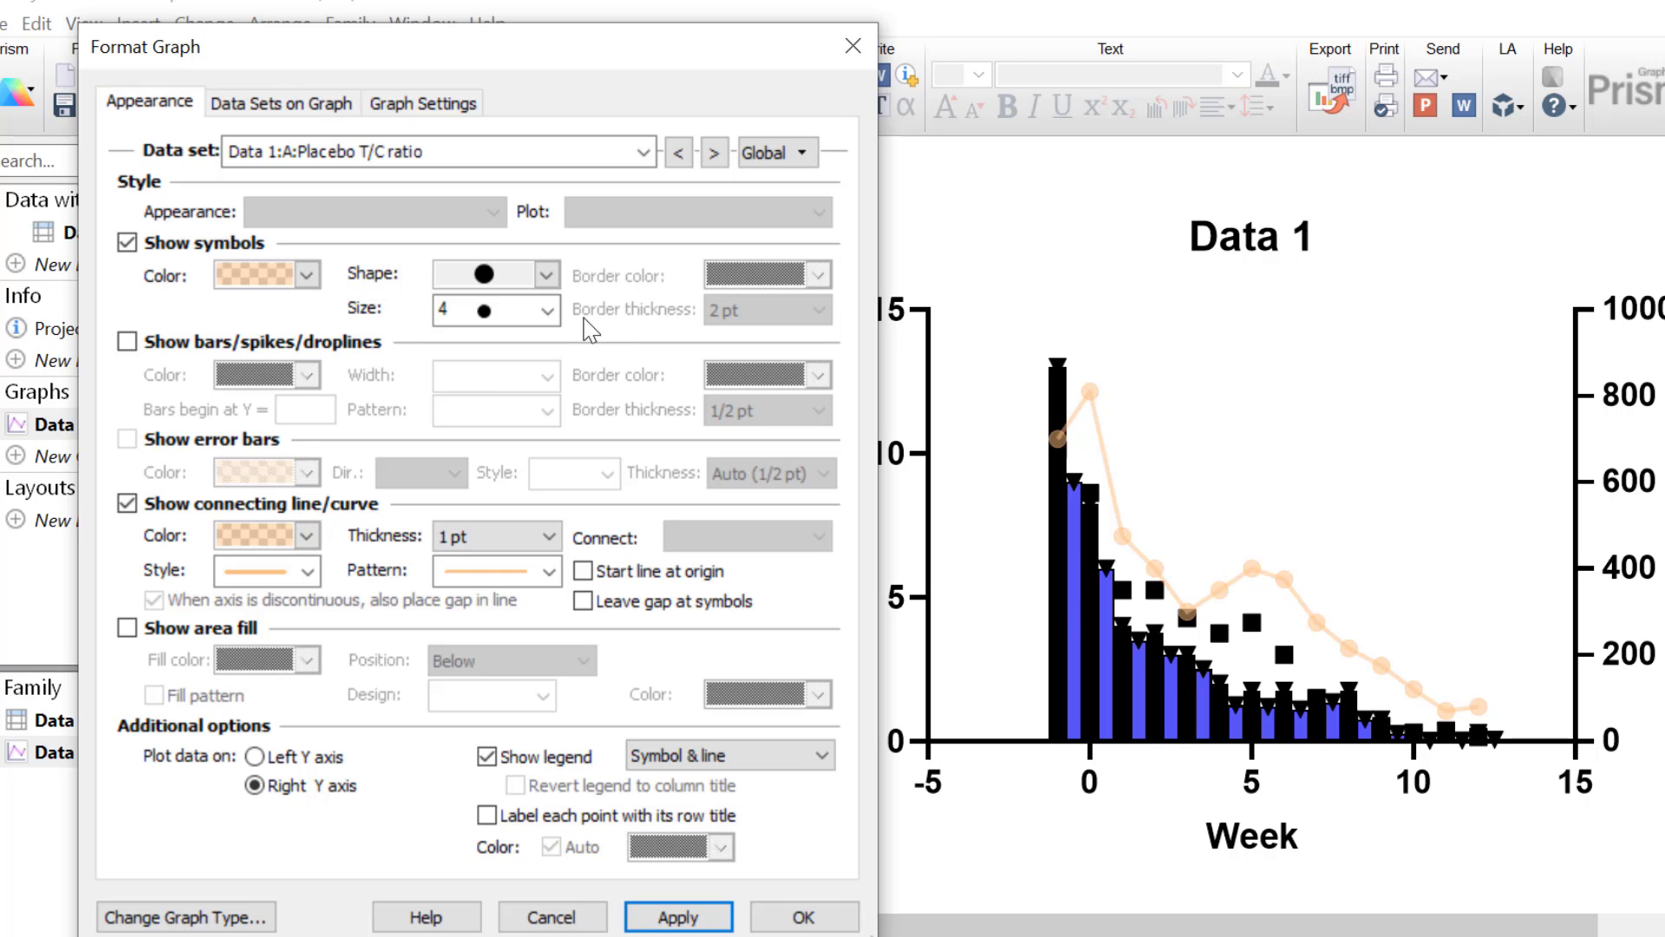
Step: Set the Placebo T/C ratio data set's symbol size to 3 and apply the change
left_click(548, 310)
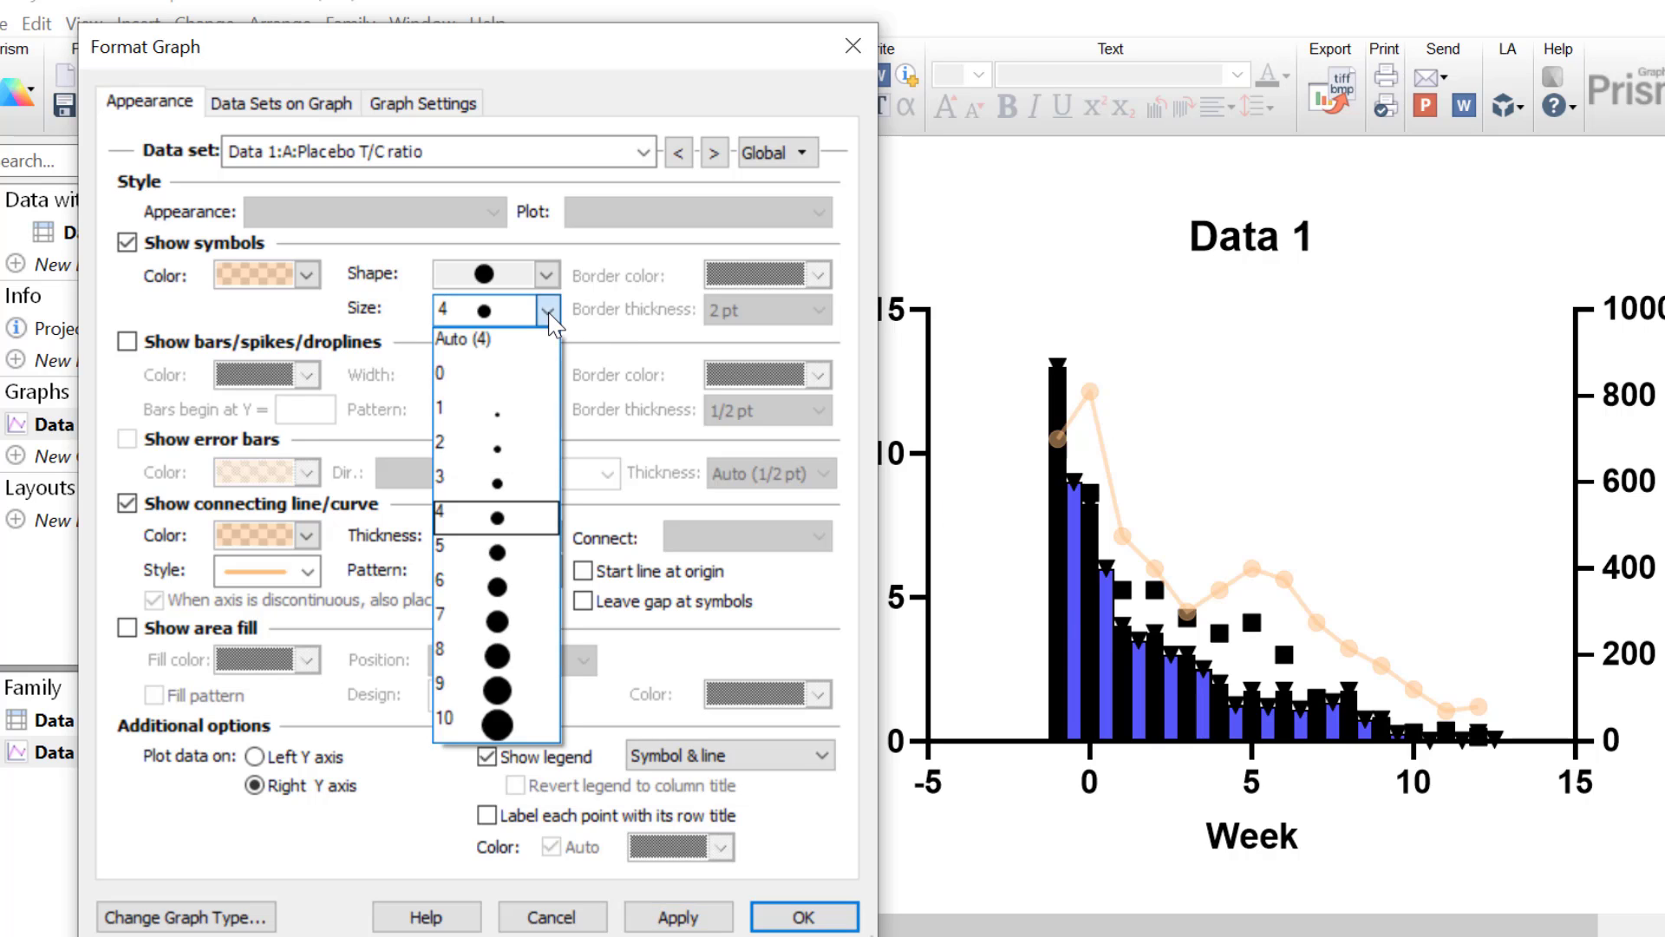
left_click(527, 475)
left_click(669, 917)
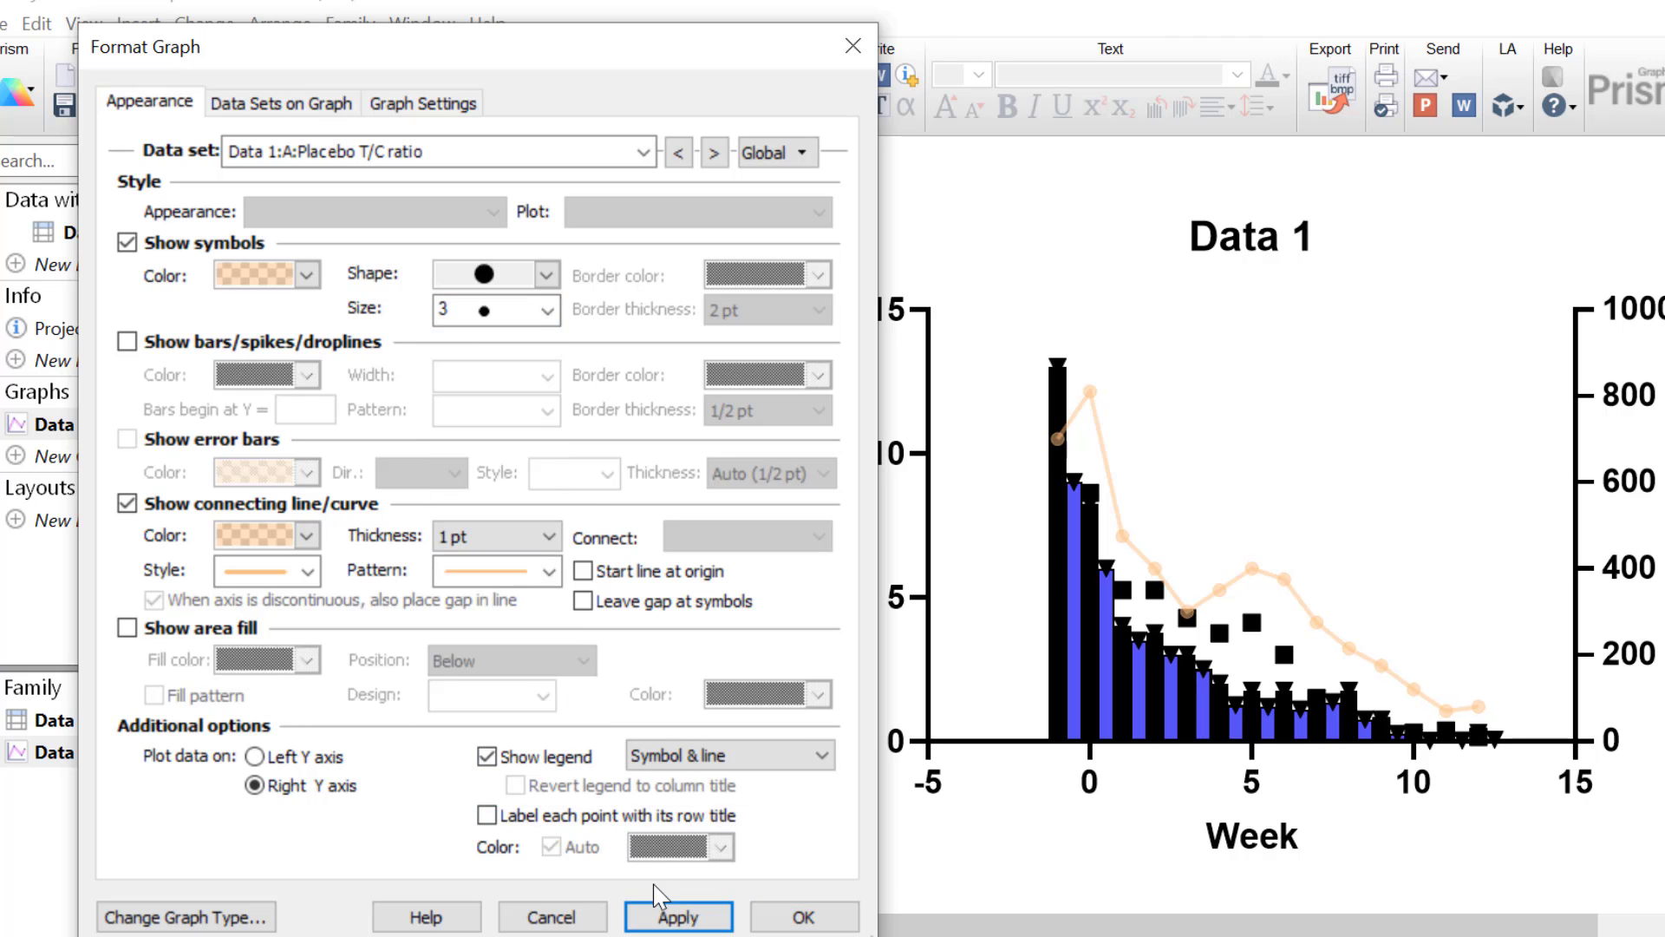
Step: Give the Drug T/C ratio data set a connecting line, semi-transparent (50%) red coloring and size 3 symbols, and apply the change
left_click(717, 153)
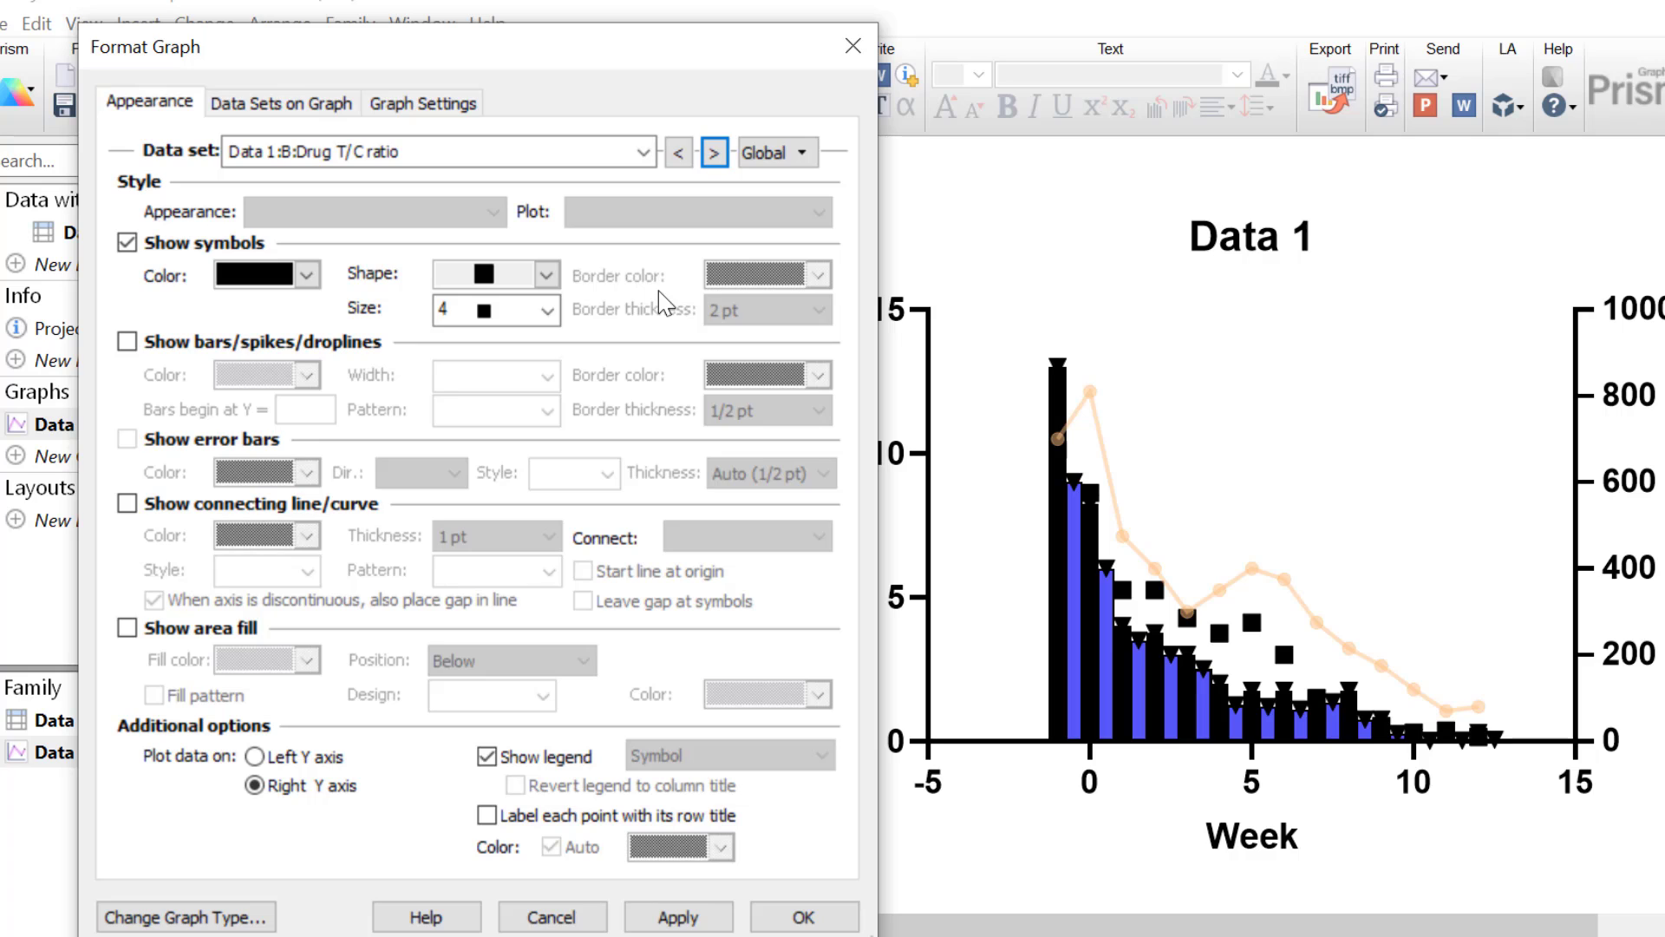
left_click(220, 503)
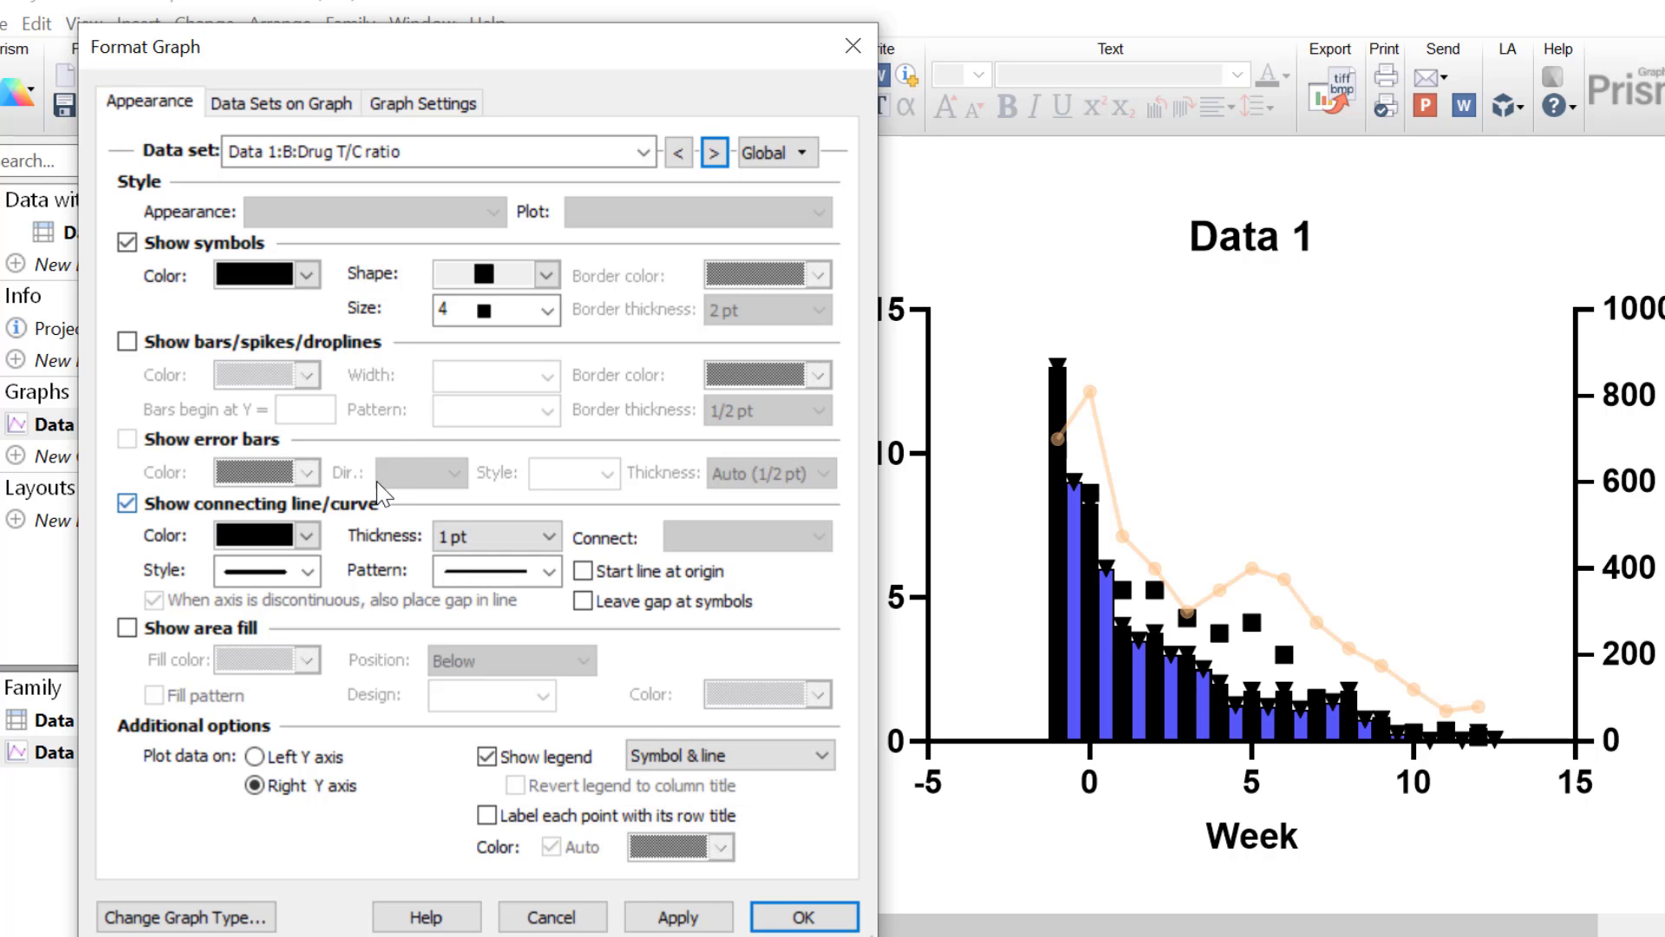
left_click(307, 275)
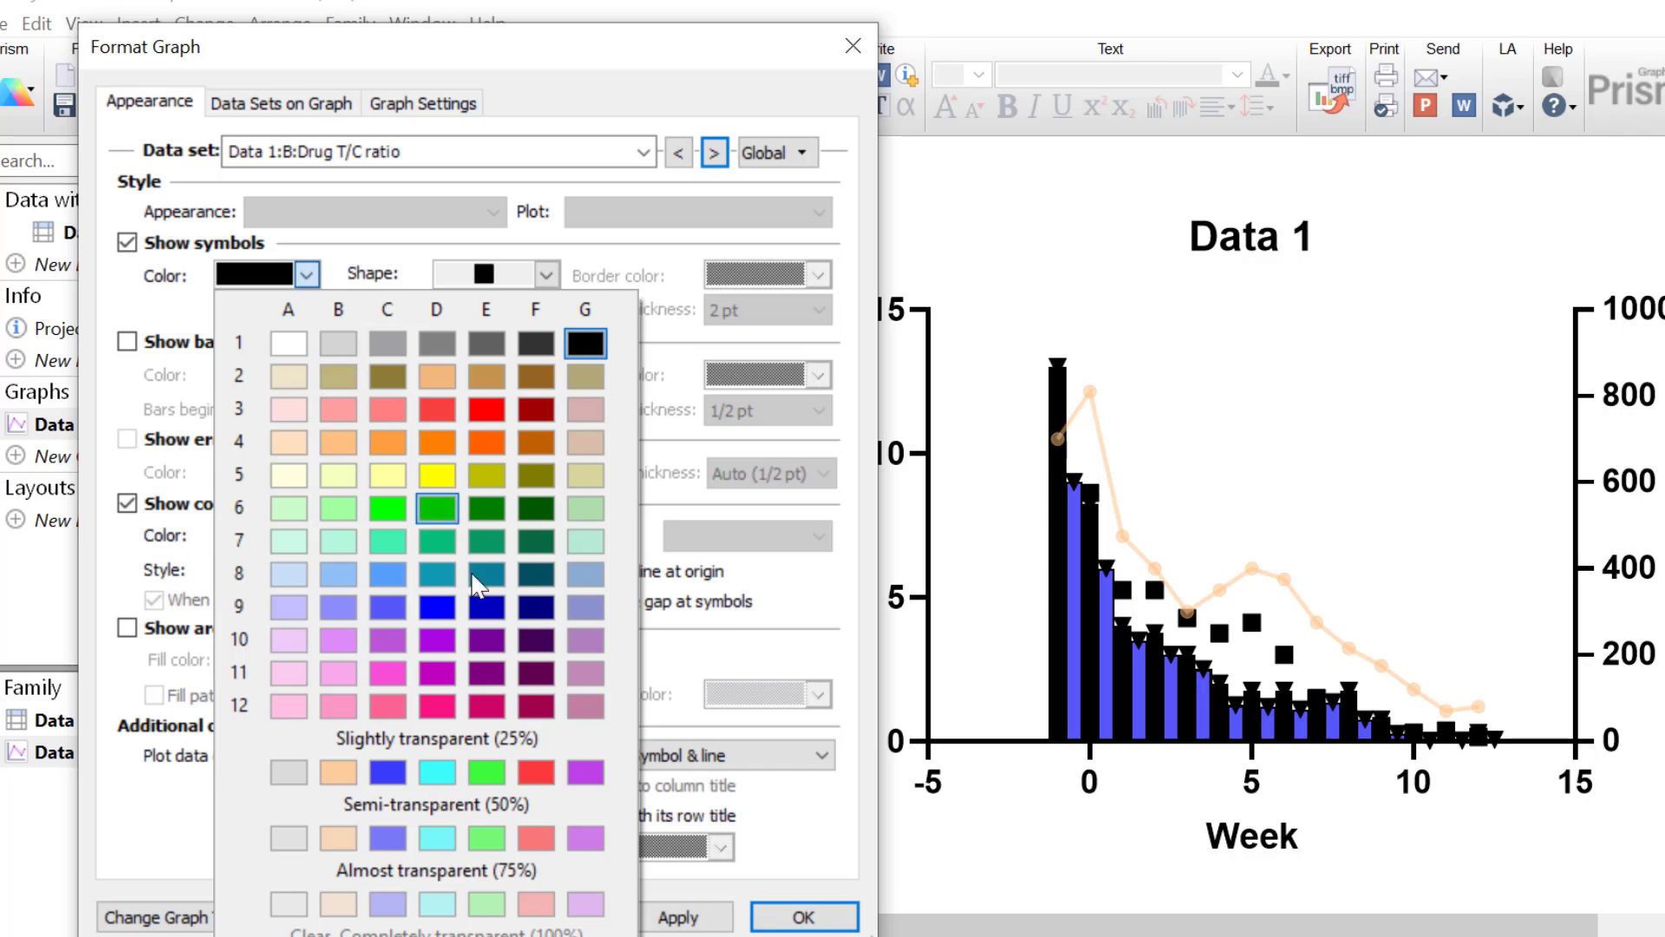
left_click(533, 843)
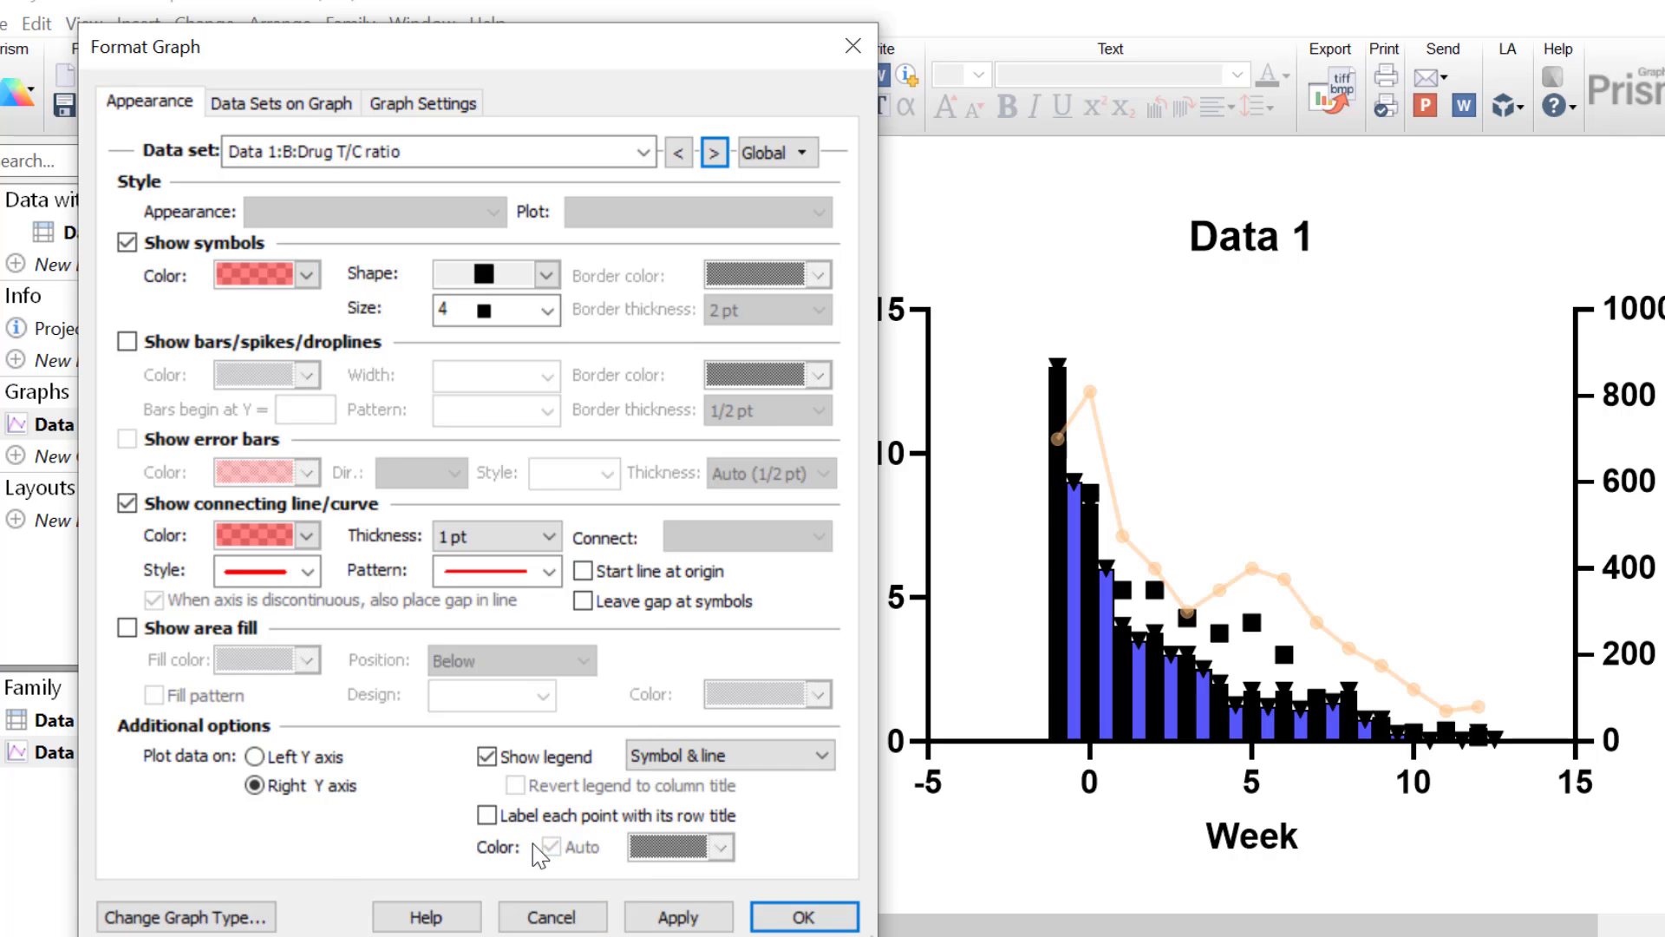
left_click(485, 309)
left_click(497, 476)
left_click(659, 918)
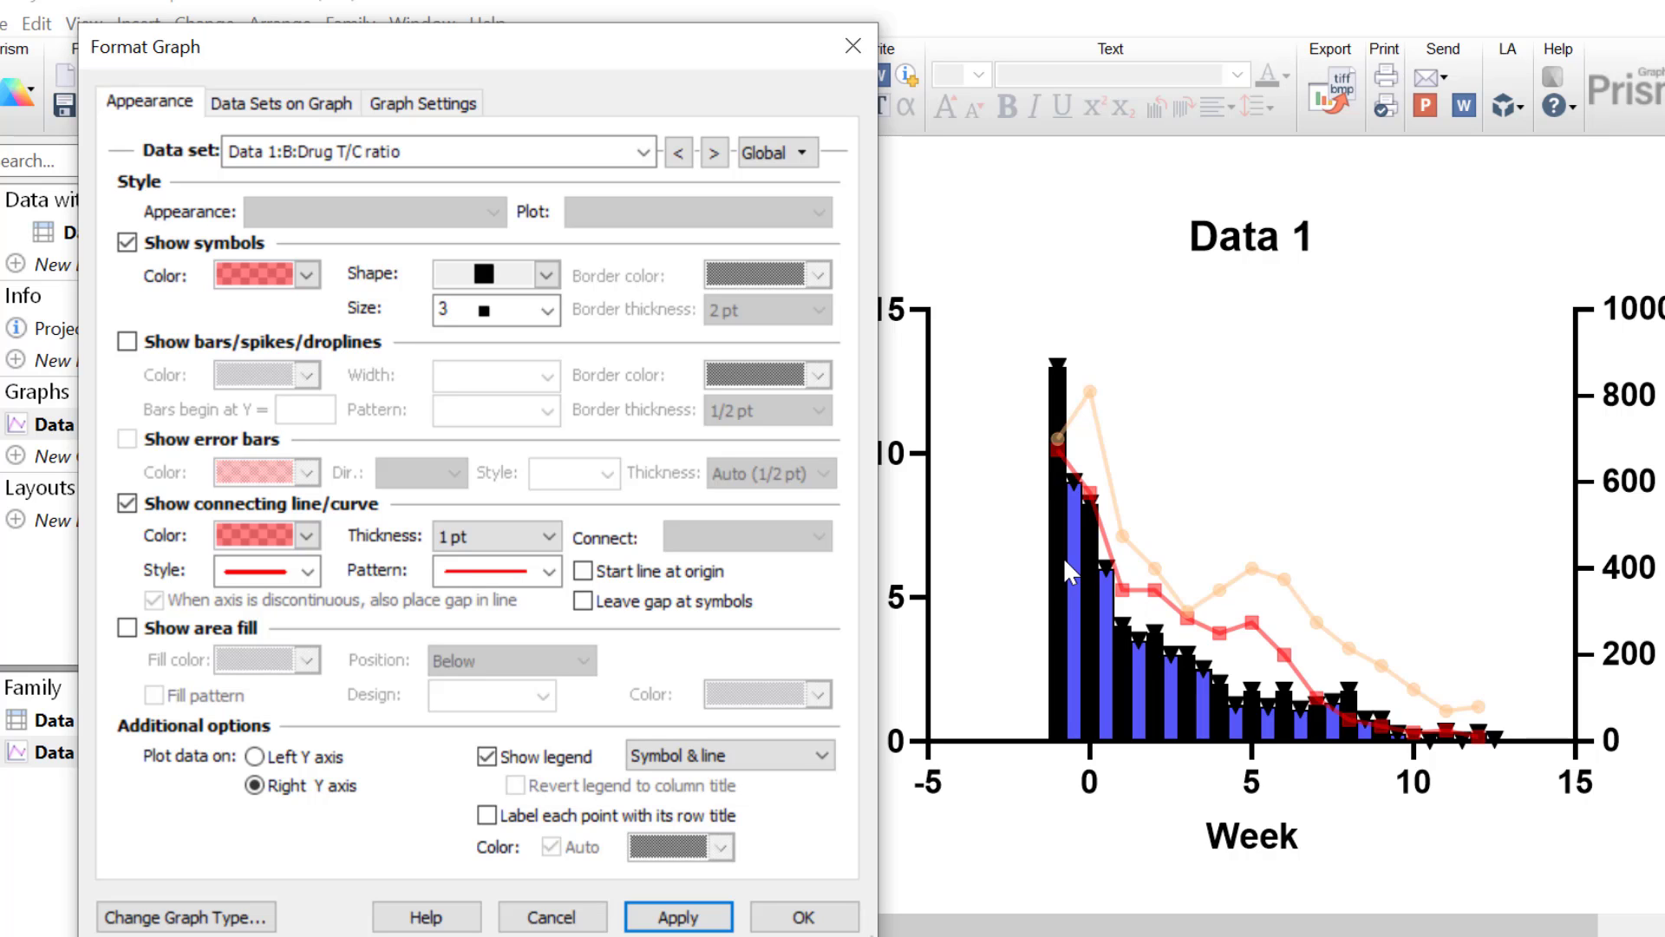
Step: Hide the symbols of the Placebo g/wk and Drug g/wk data sets and accept the graph formatting
left_click(714, 153)
left_click(156, 248)
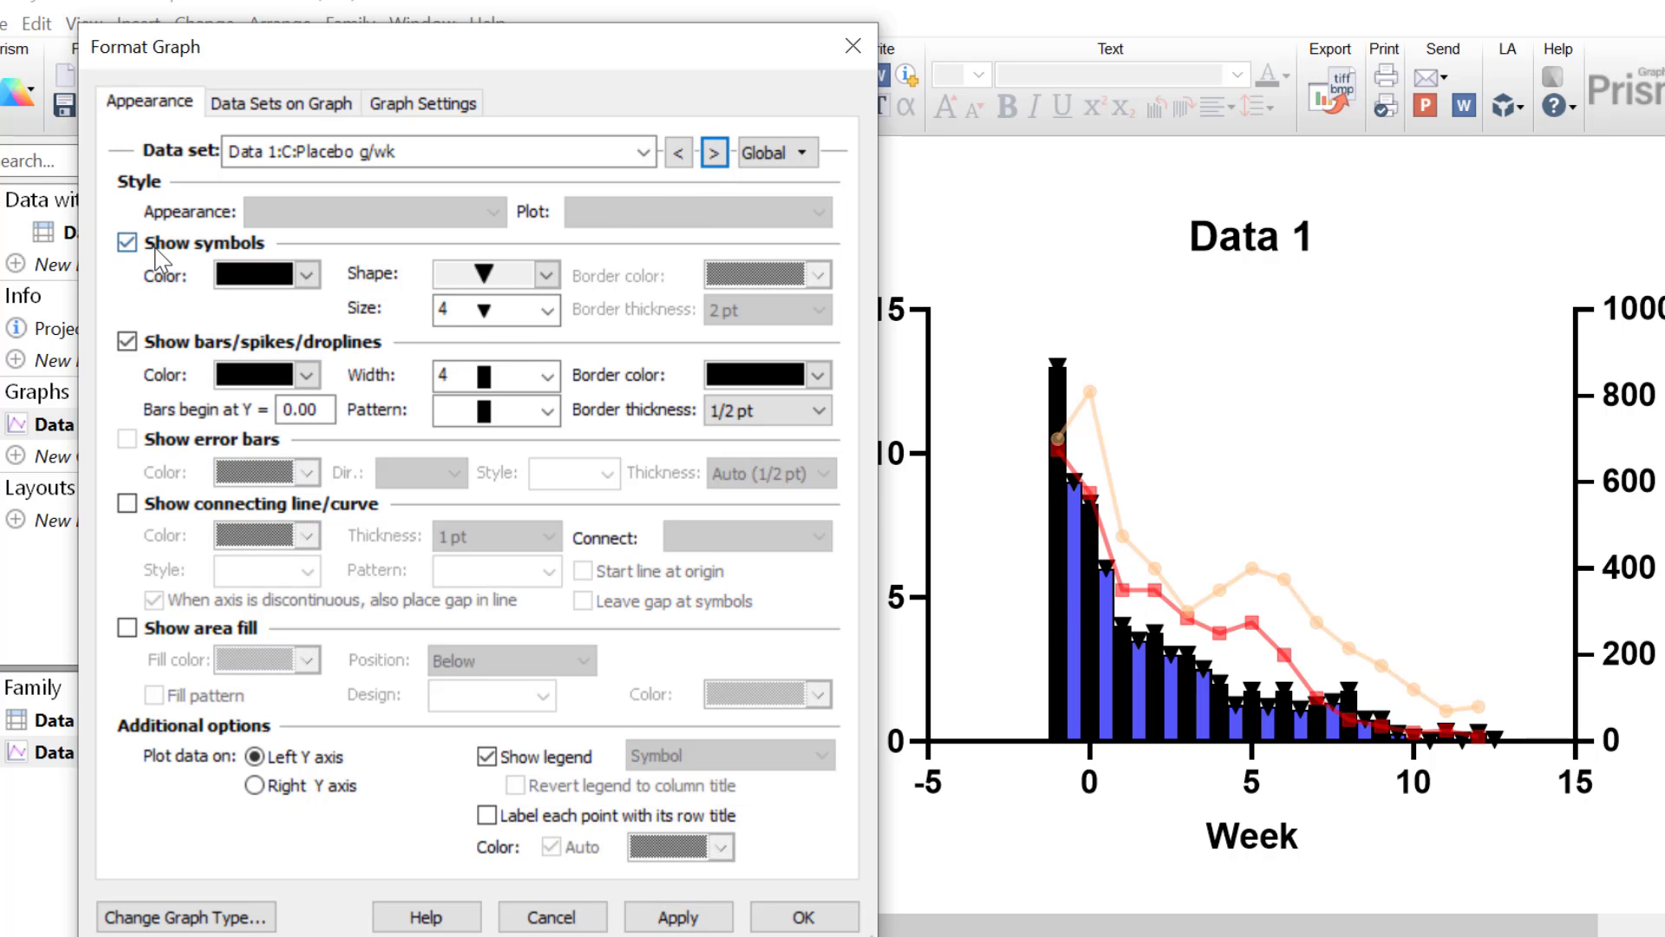
left_click(716, 153)
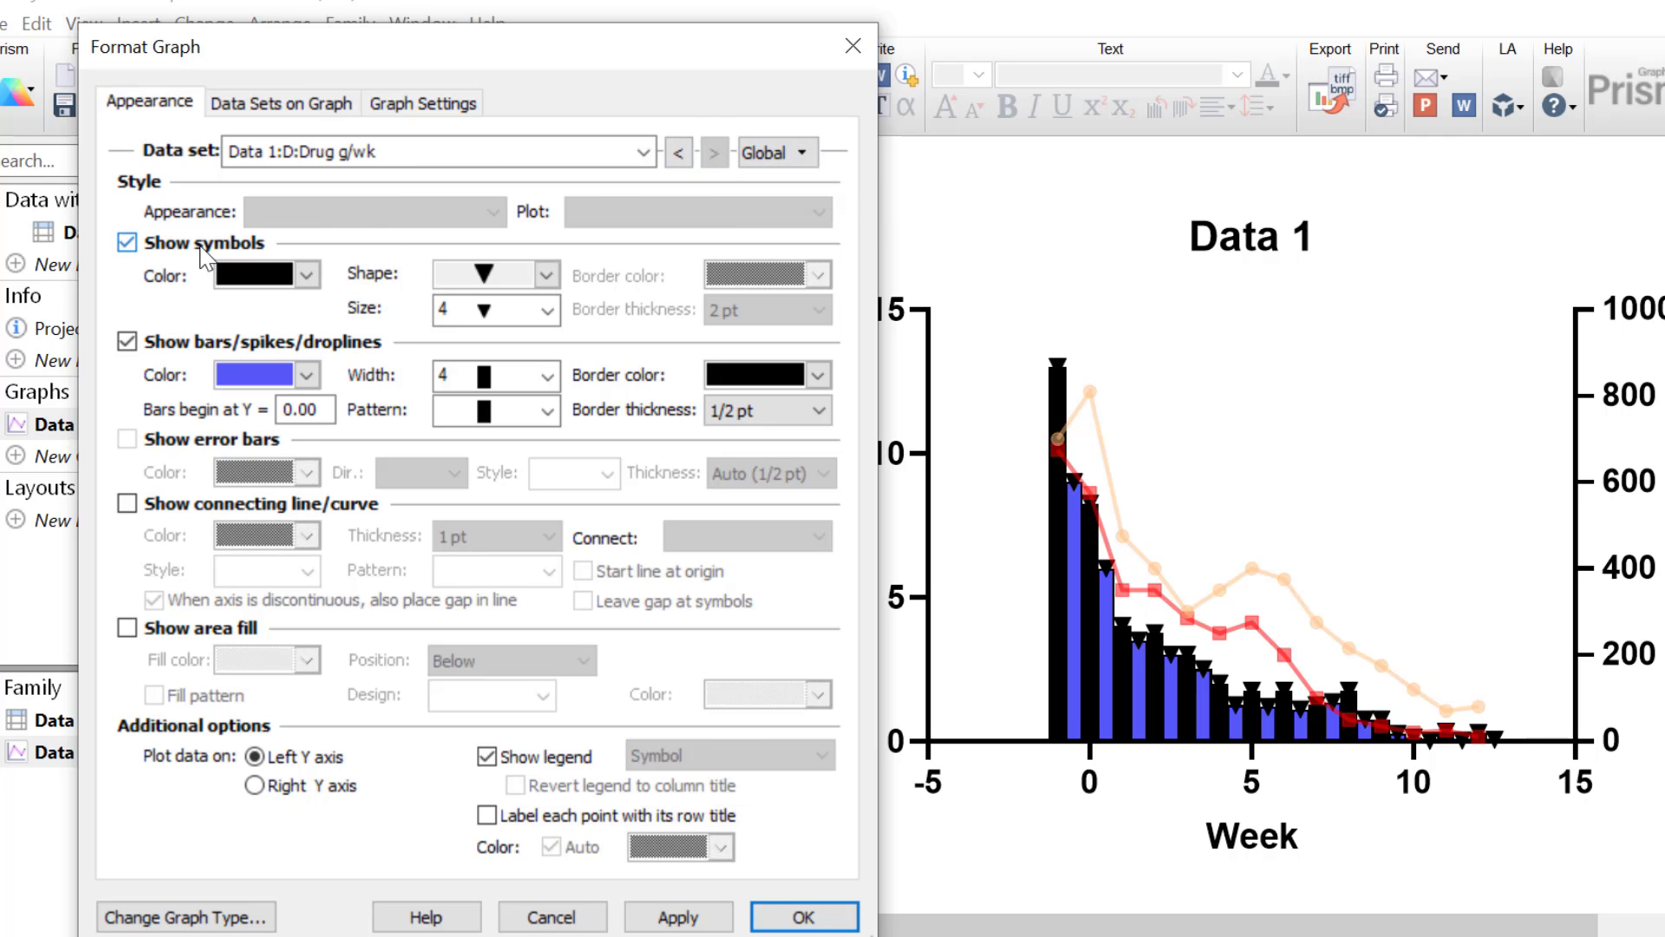
left_click(701, 923)
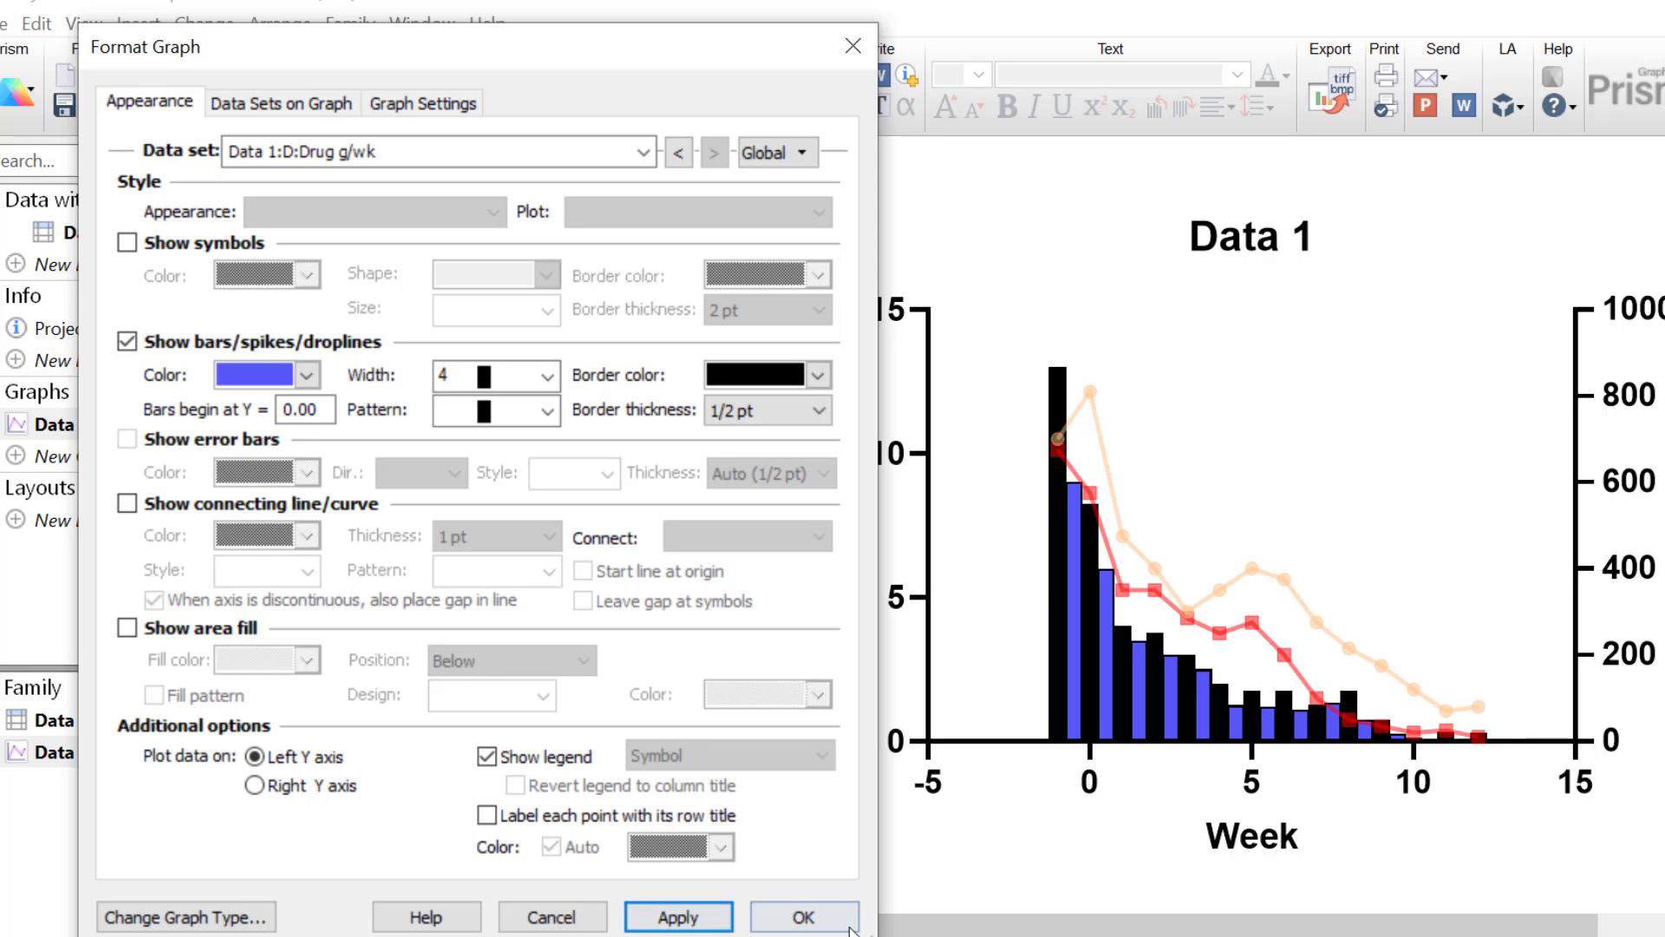
left_click(793, 916)
Step: Turn off the automatic range for the X axis and set its range from -2 to 13
left_click_drag(911, 929, 1132, 929)
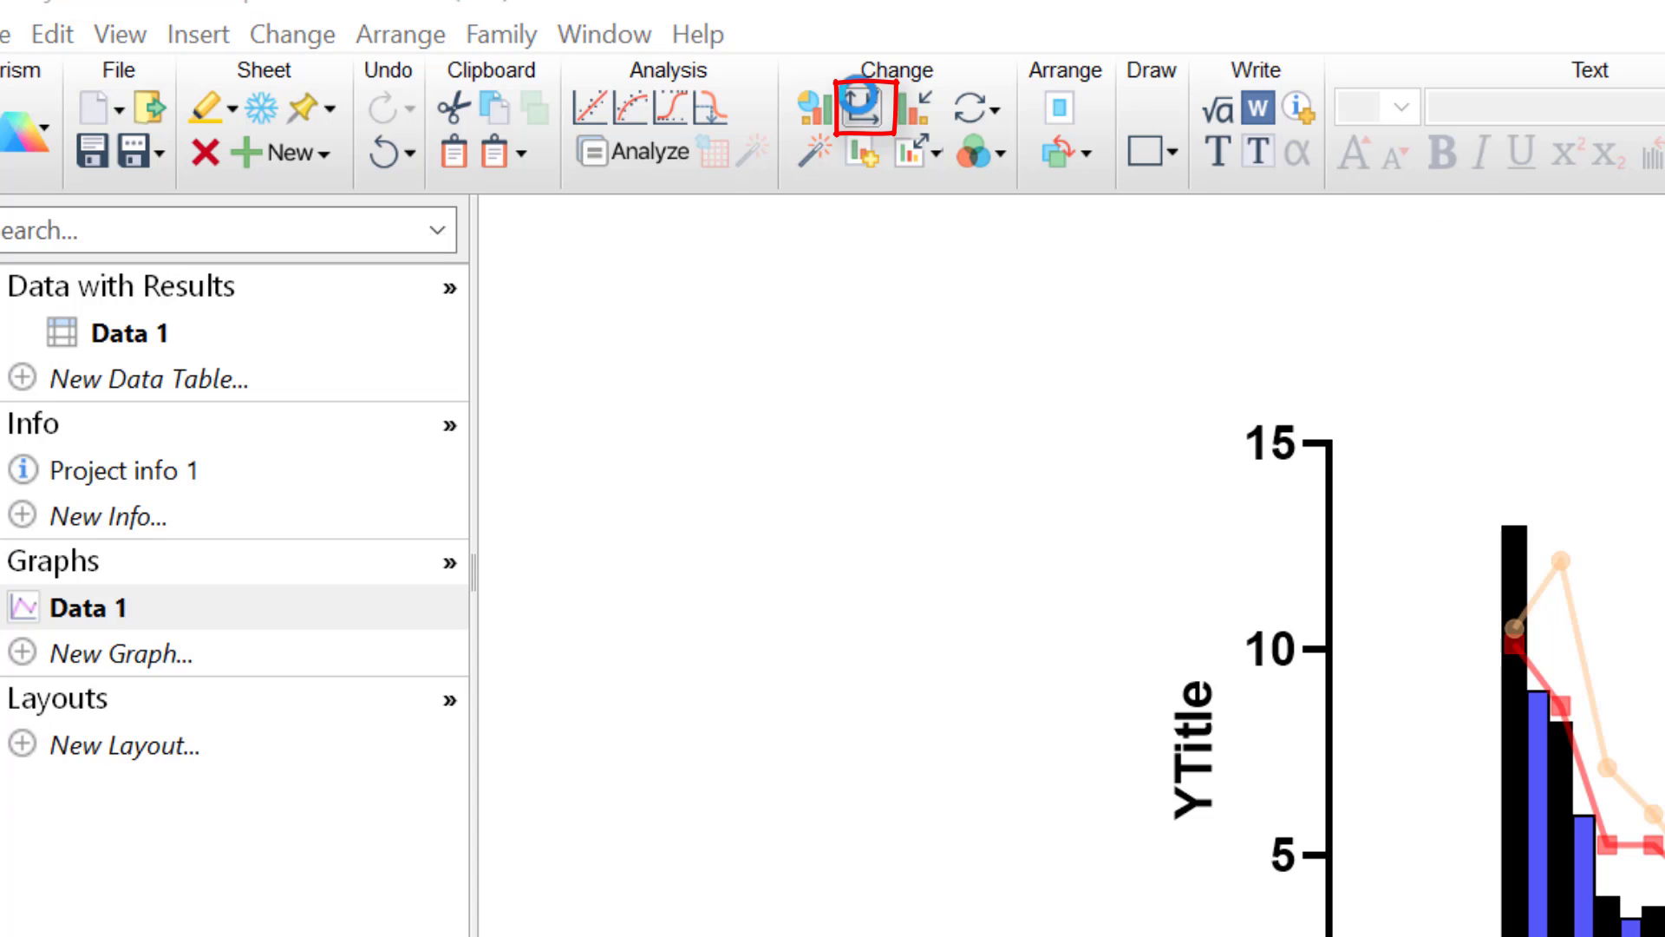
left_click(863, 109)
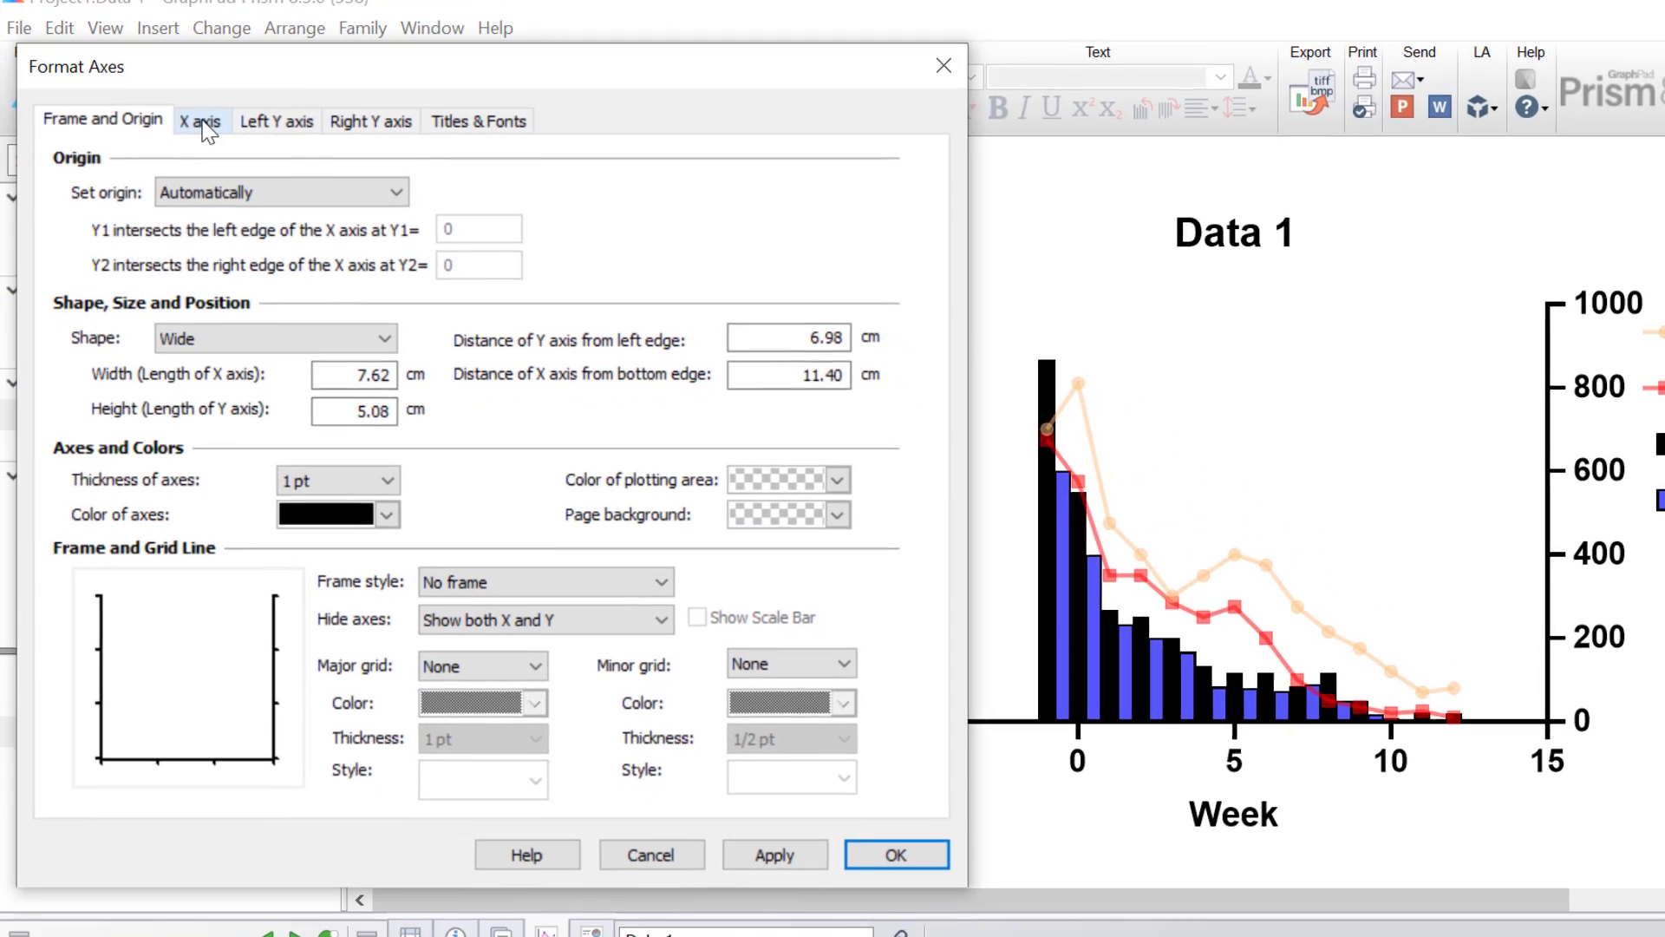
left_click(203, 122)
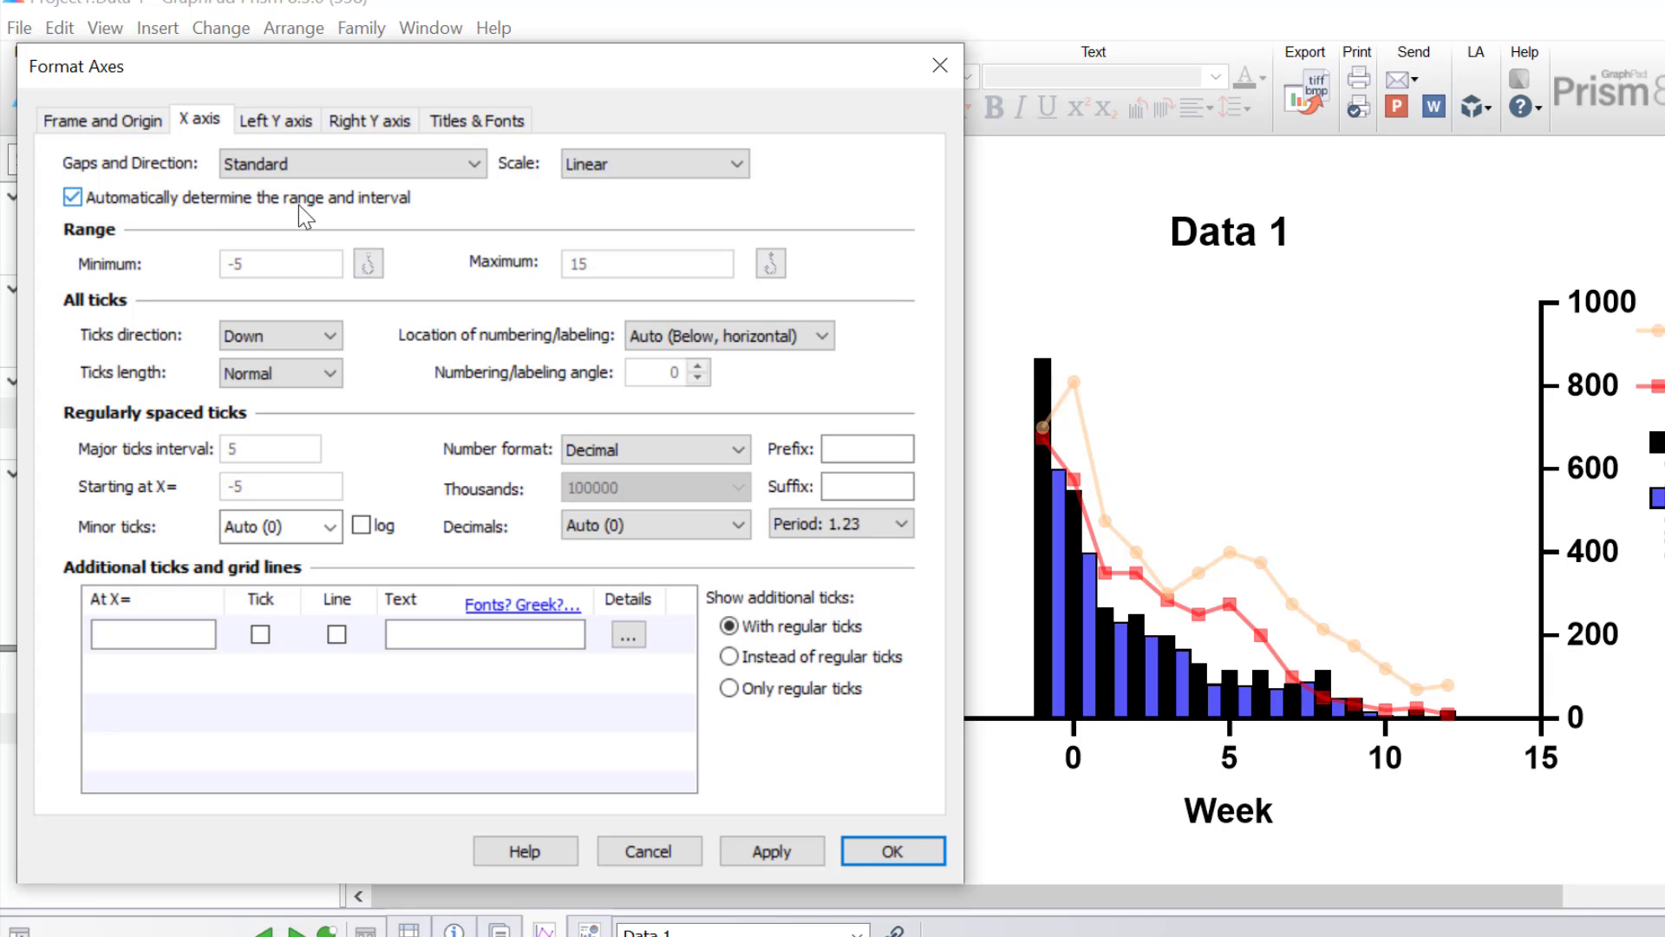
left_click(238, 198)
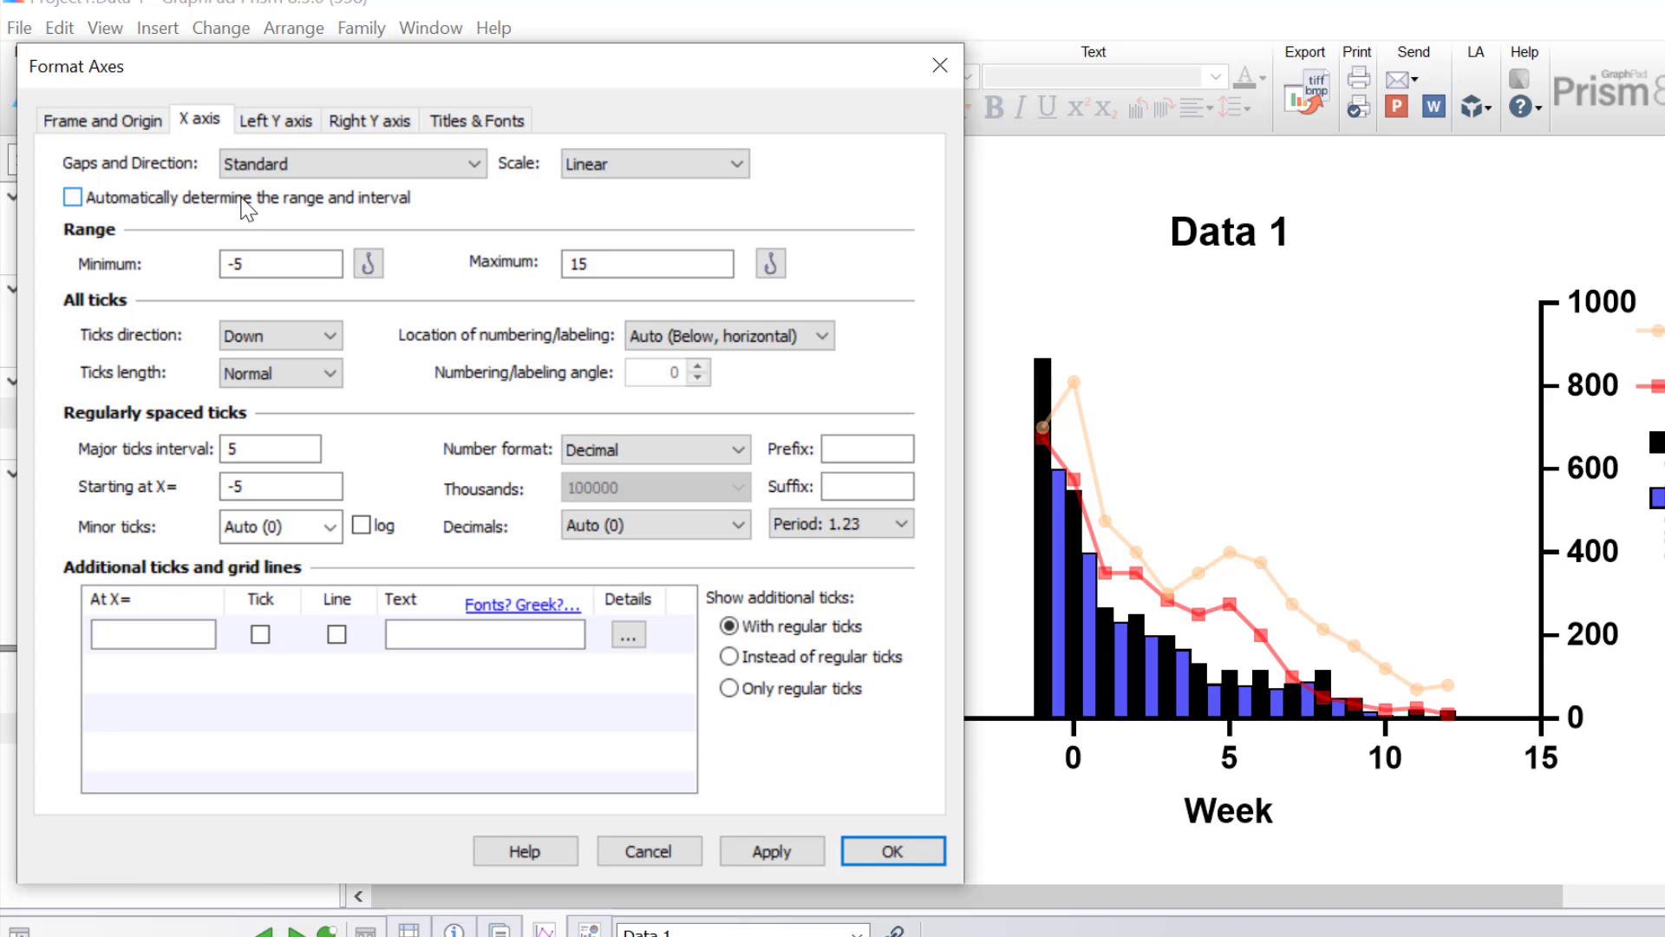
left_click(268, 264)
key("BackSpace")
type("2")
left_click_drag(631, 268, 525, 271)
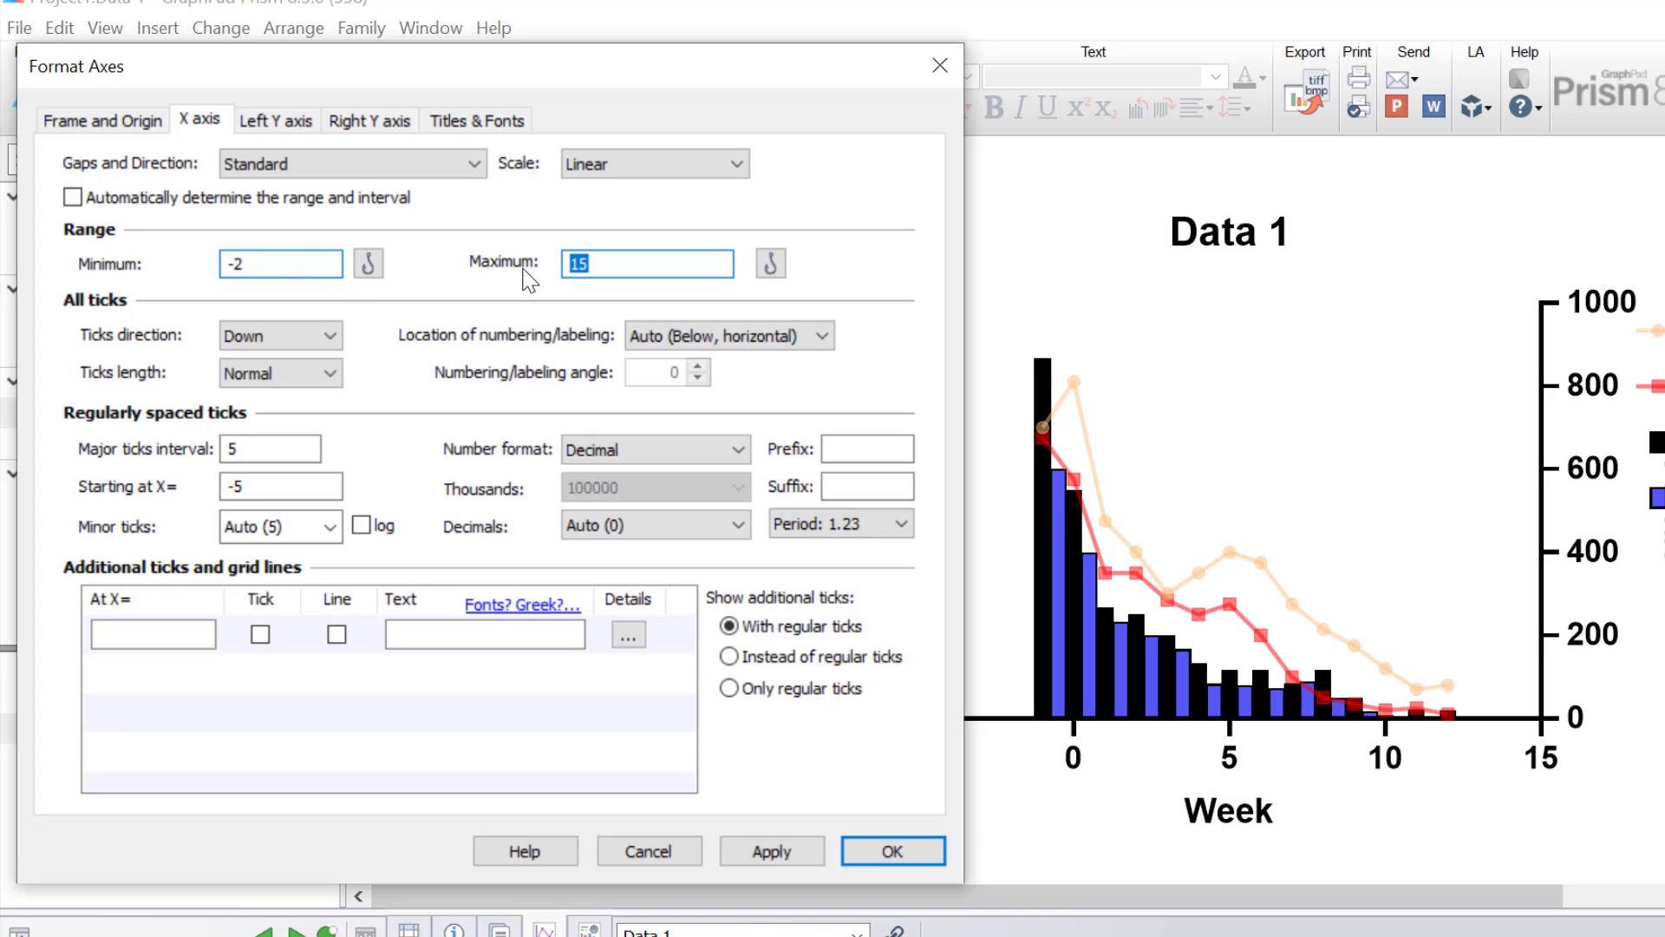
type("13")
Step: Set the X axis major ticks interval to 1 and accept the axis formatting
double_click(261, 452)
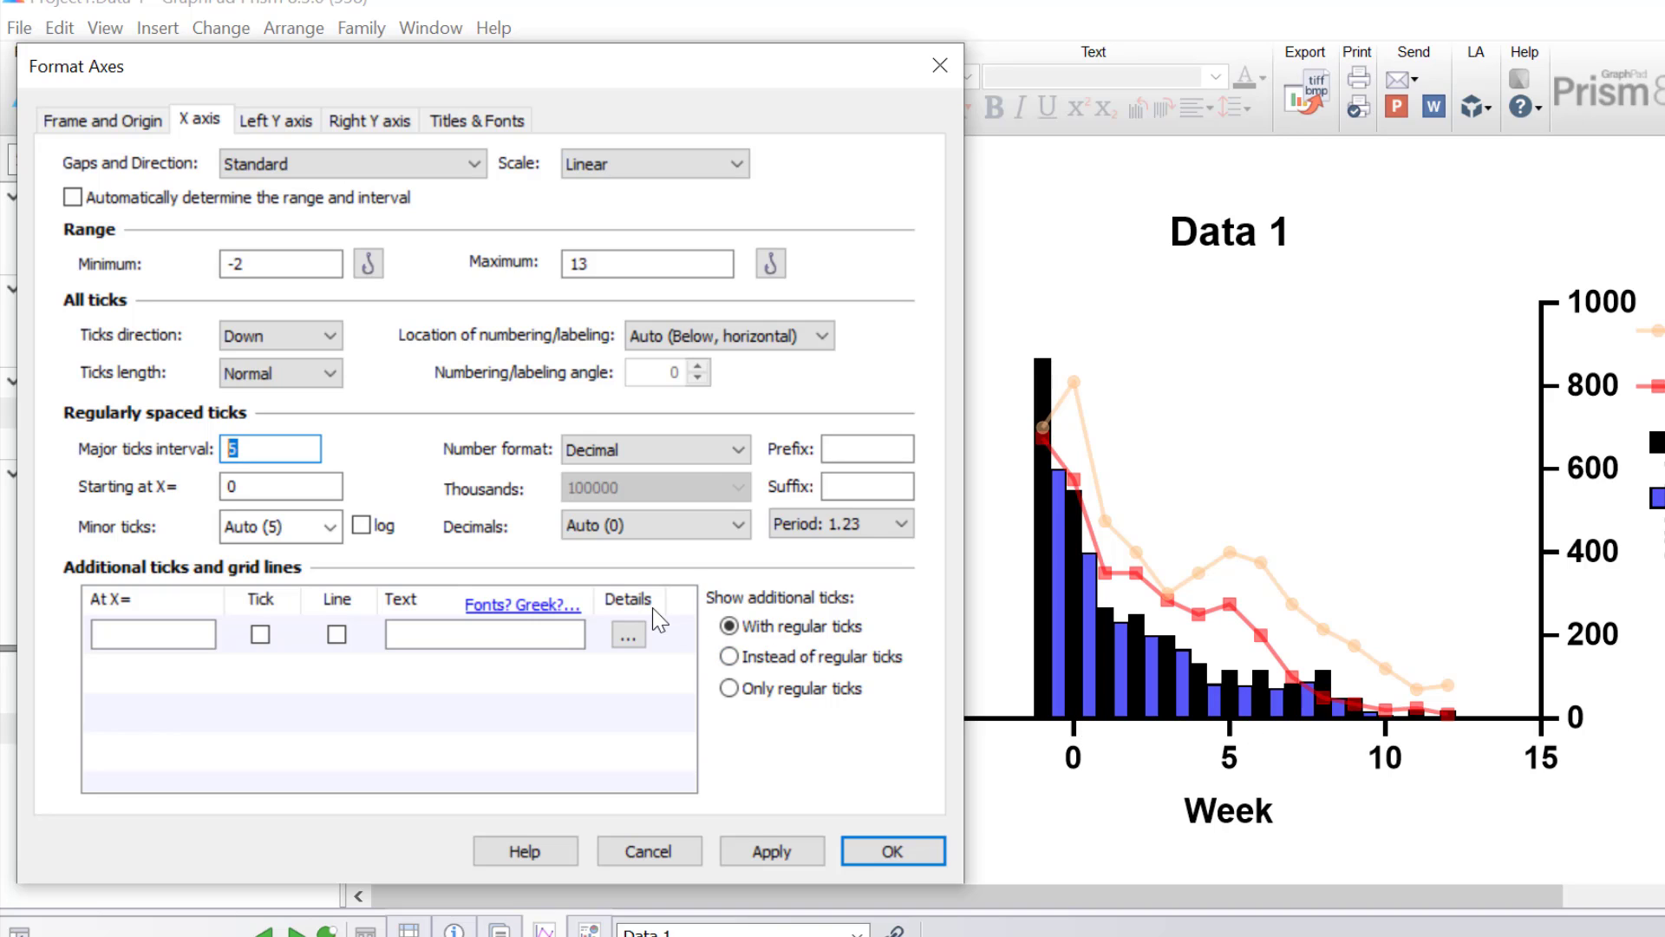
type("1")
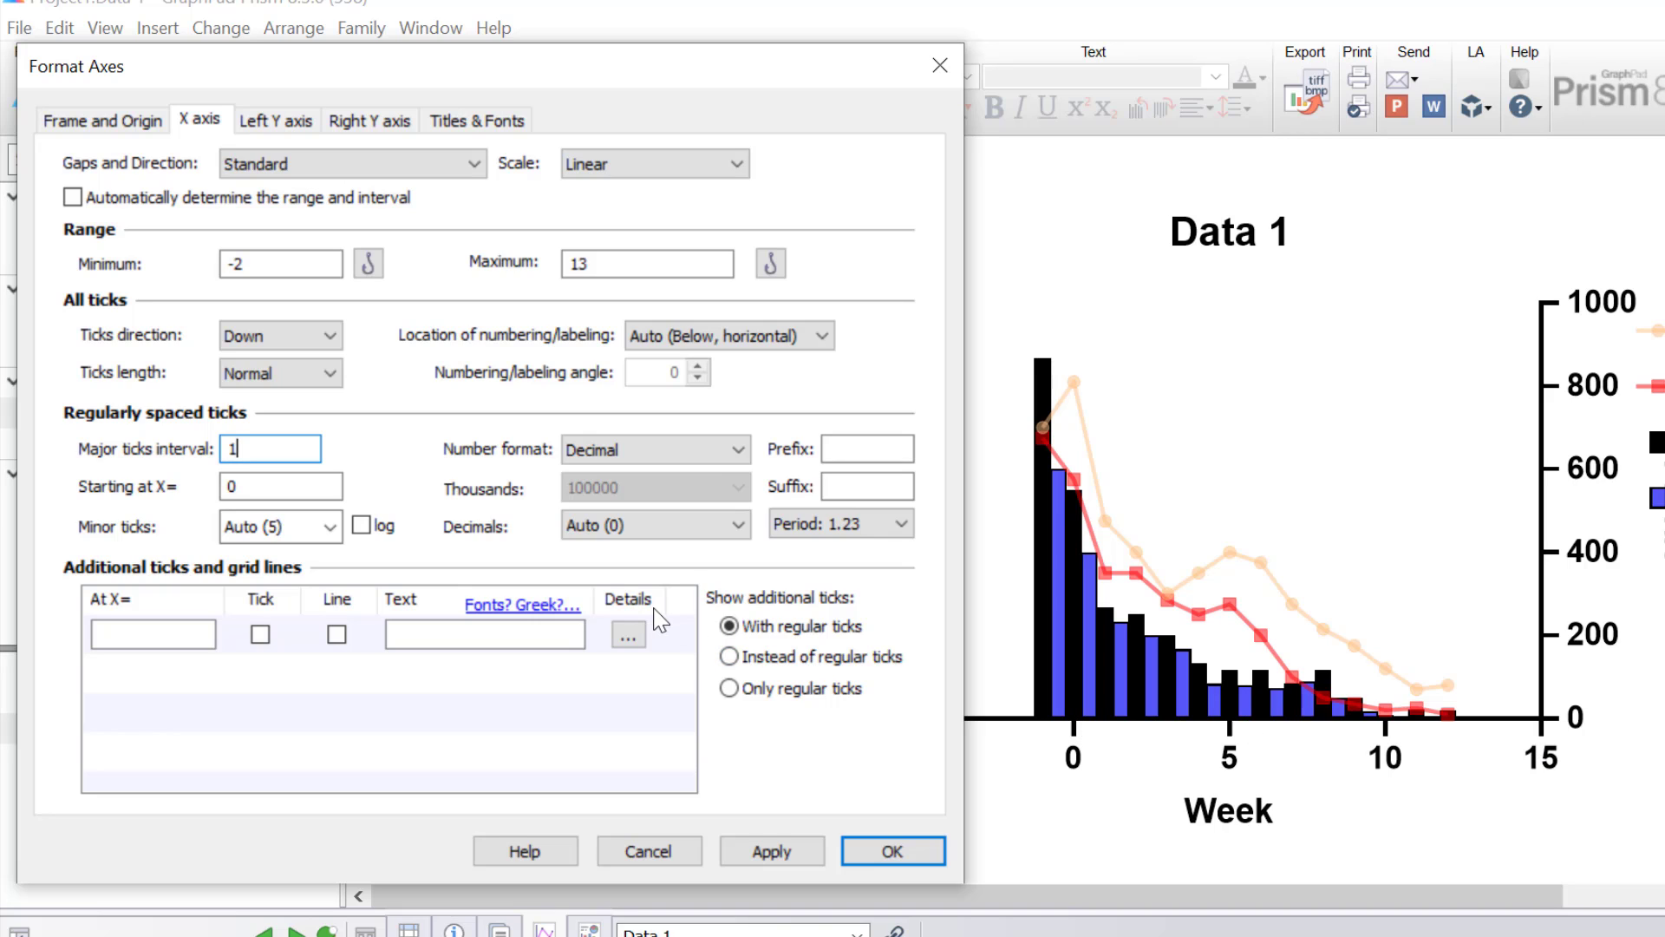
left_click(747, 849)
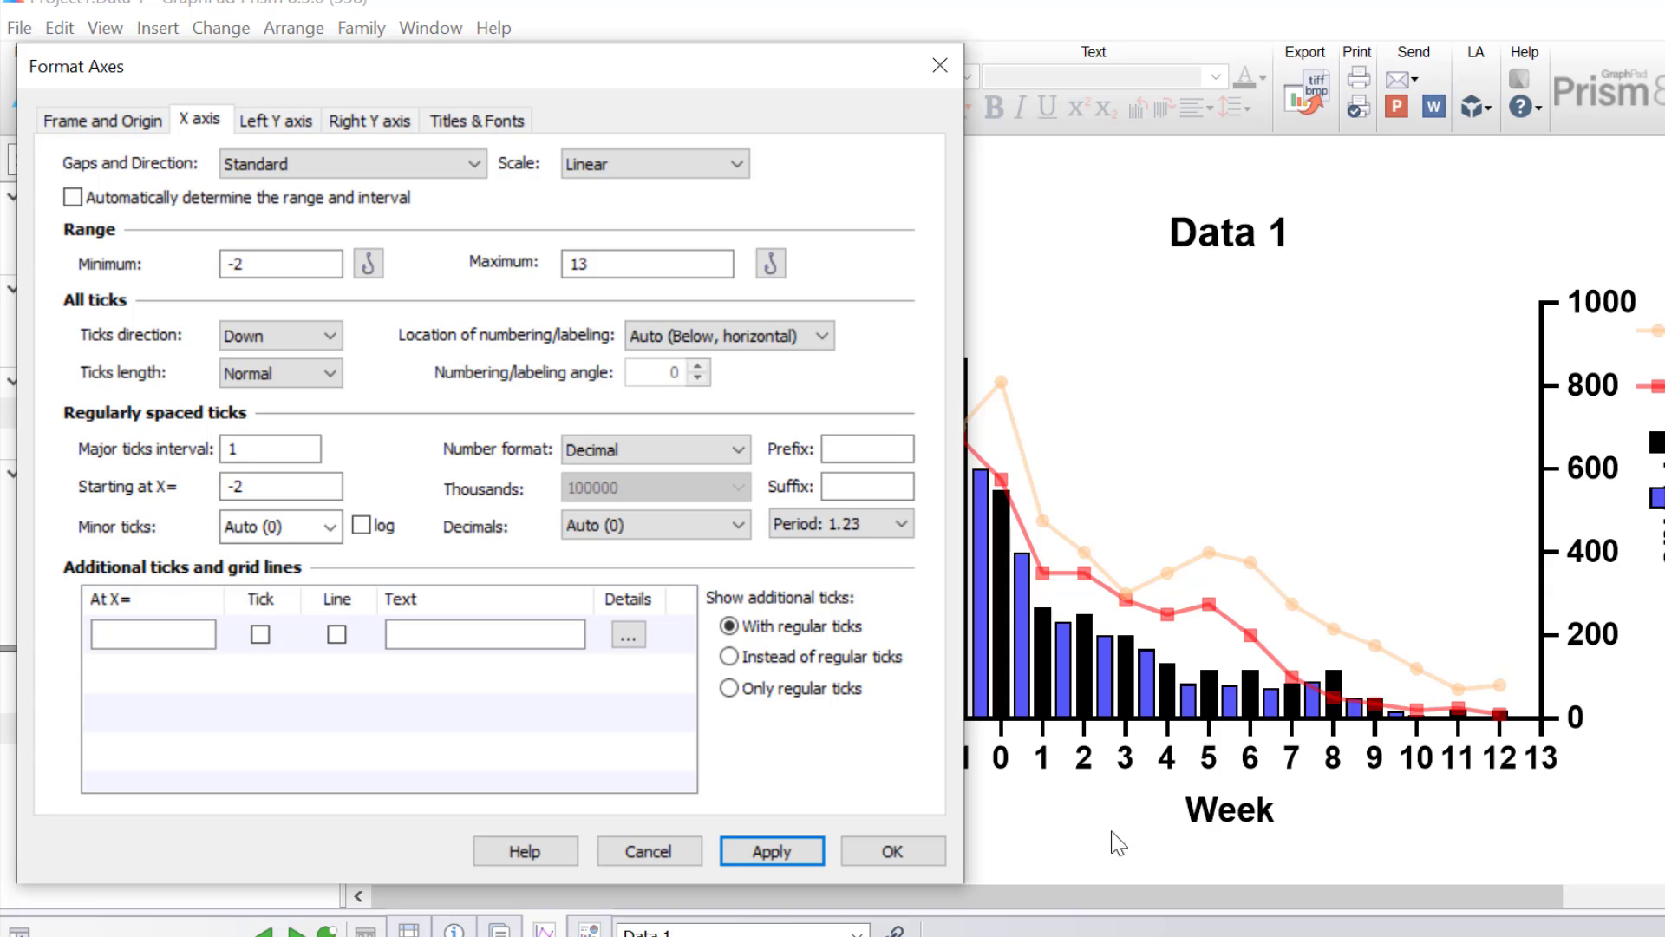
left_click(878, 852)
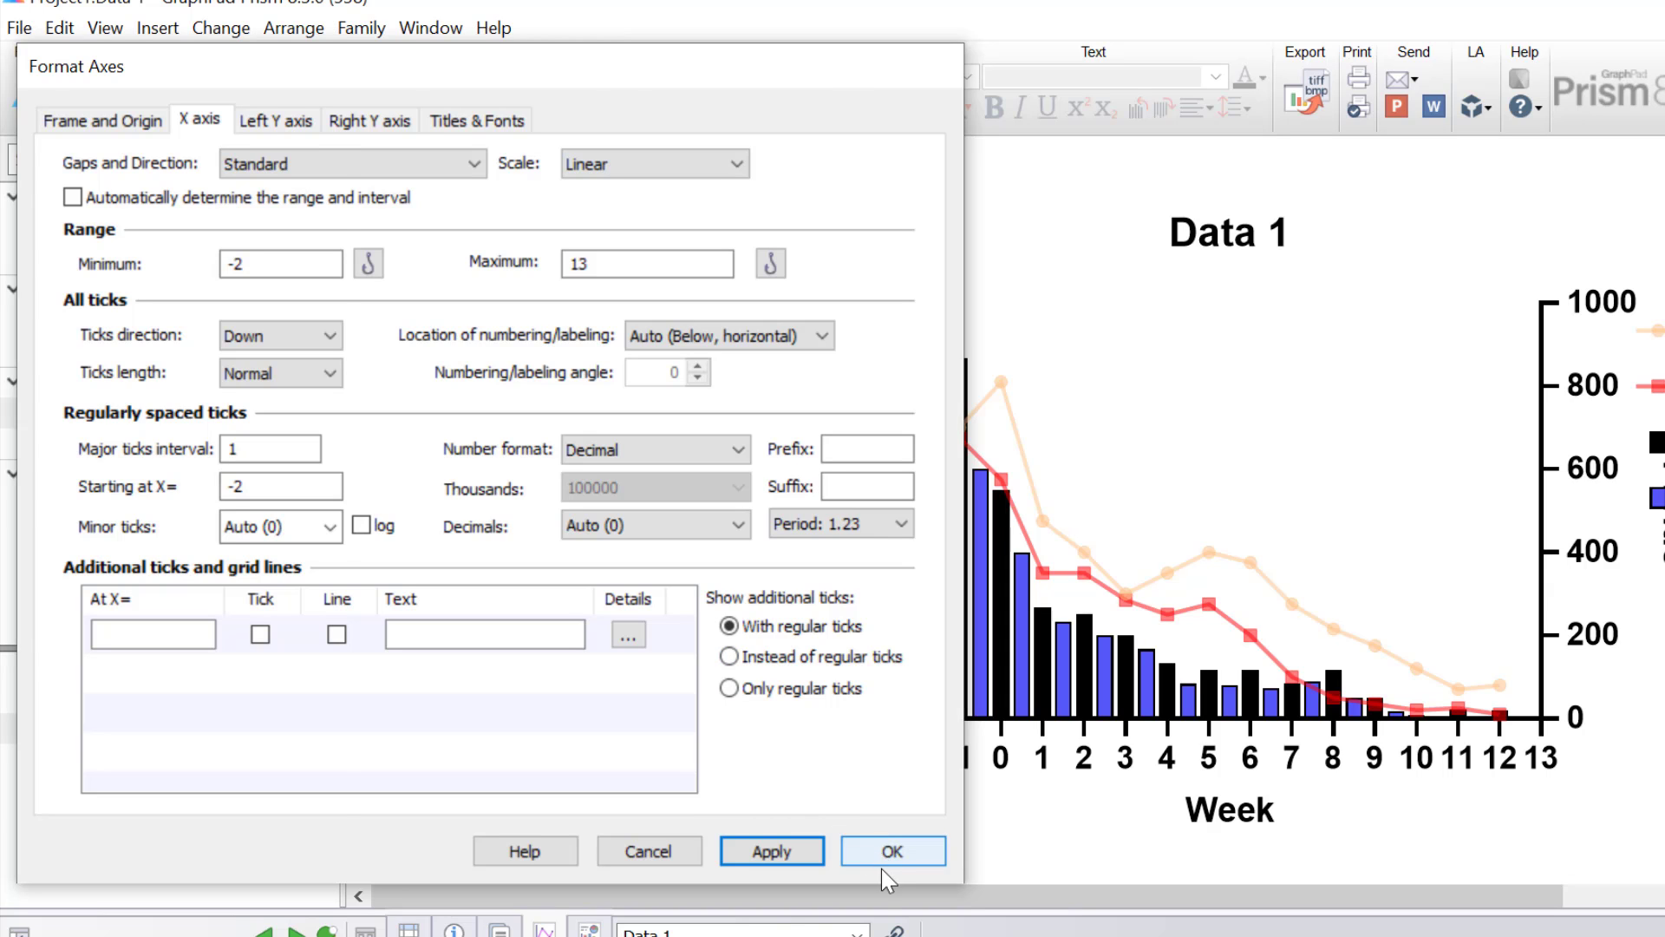
Step: Title the left Y axis "Weight change (g/wk) (bars)"
left_click_drag(864, 892, 1058, 869)
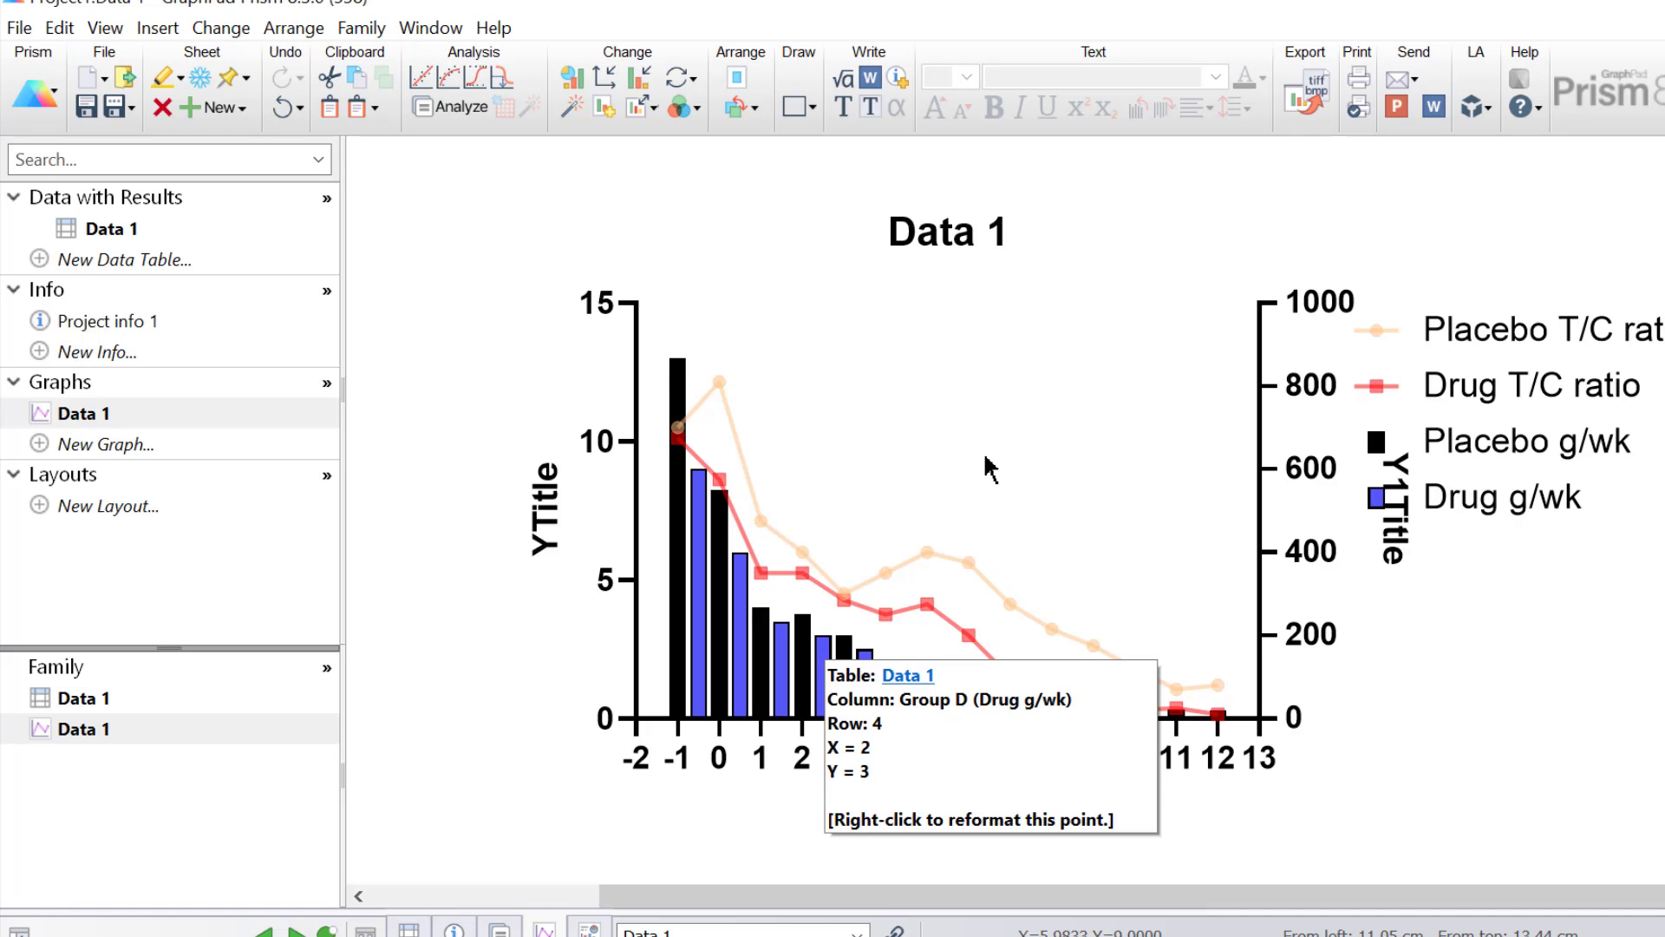
left_click(546, 510)
type("Weight")
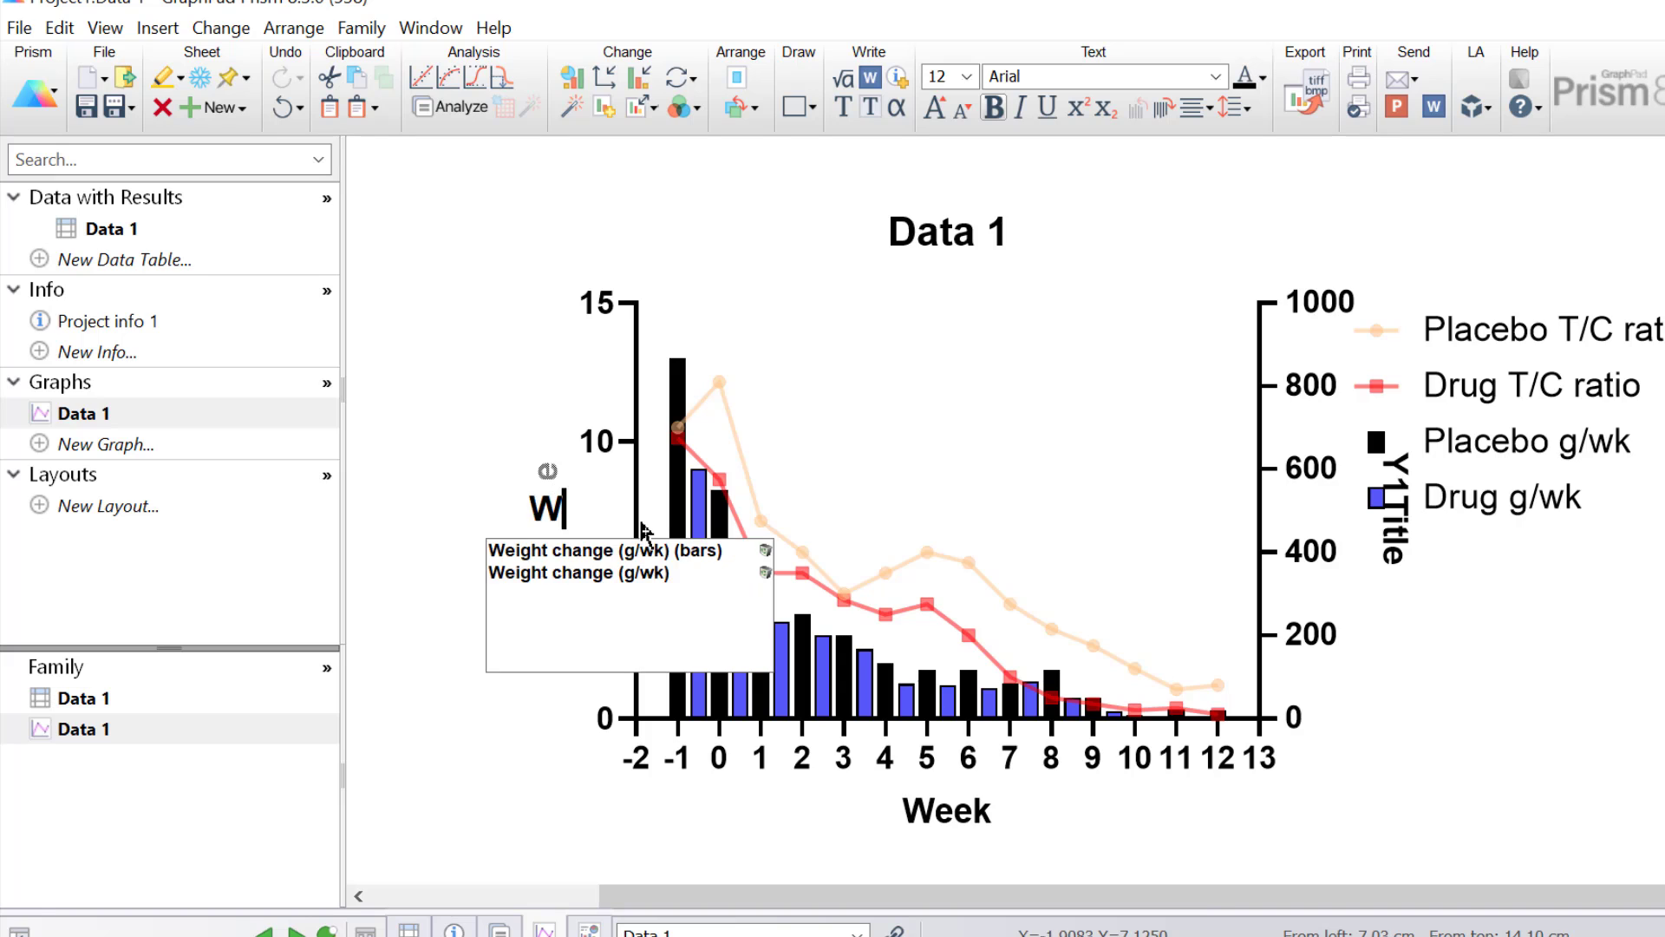
left_click(684, 550)
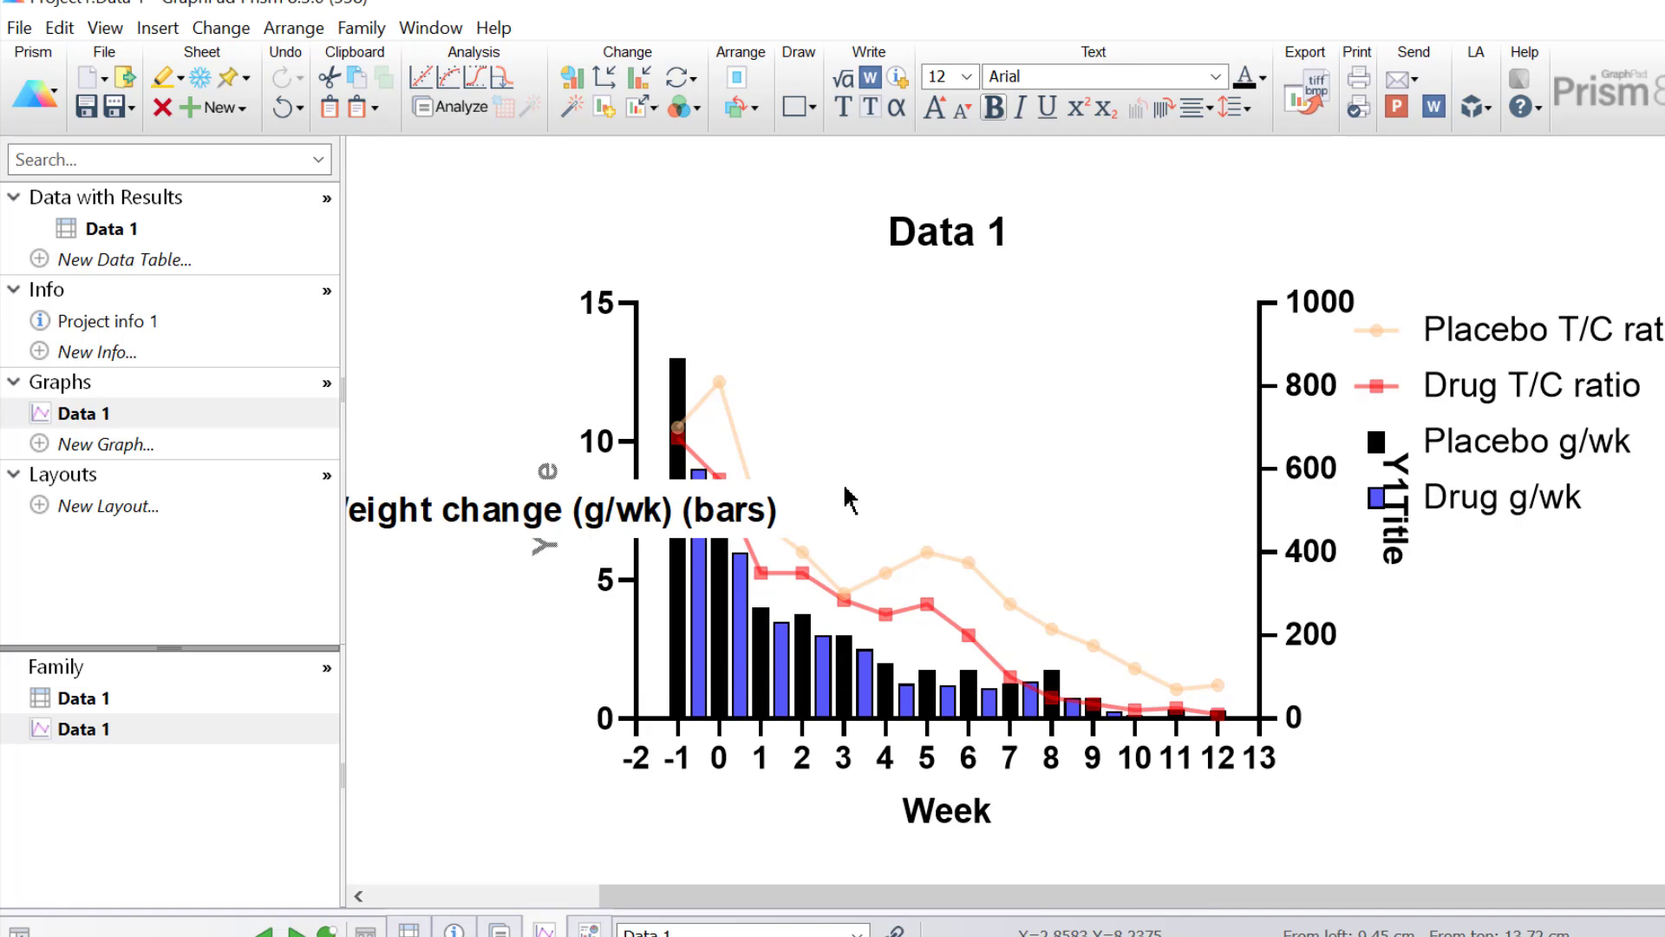
left_click(706, 205)
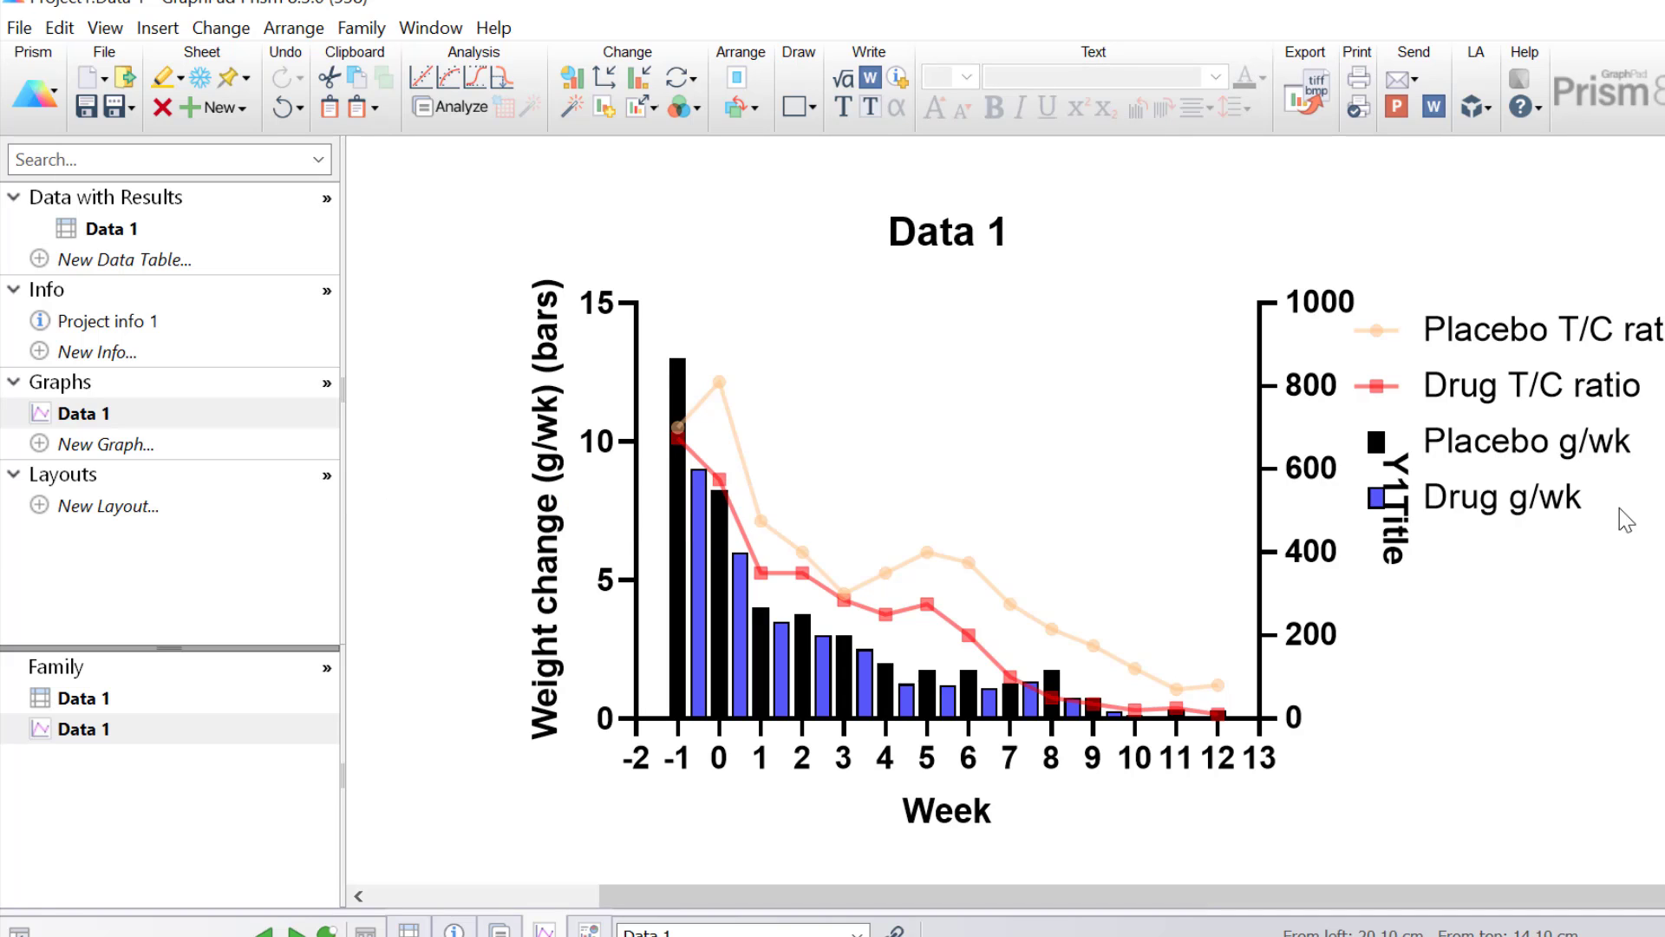
Step: Move the whole legend inside the plot area and title the right Y axis "Tumor growth inhibition (T/C ratio) (points)"
left_click_drag(1620, 507, 936, 325)
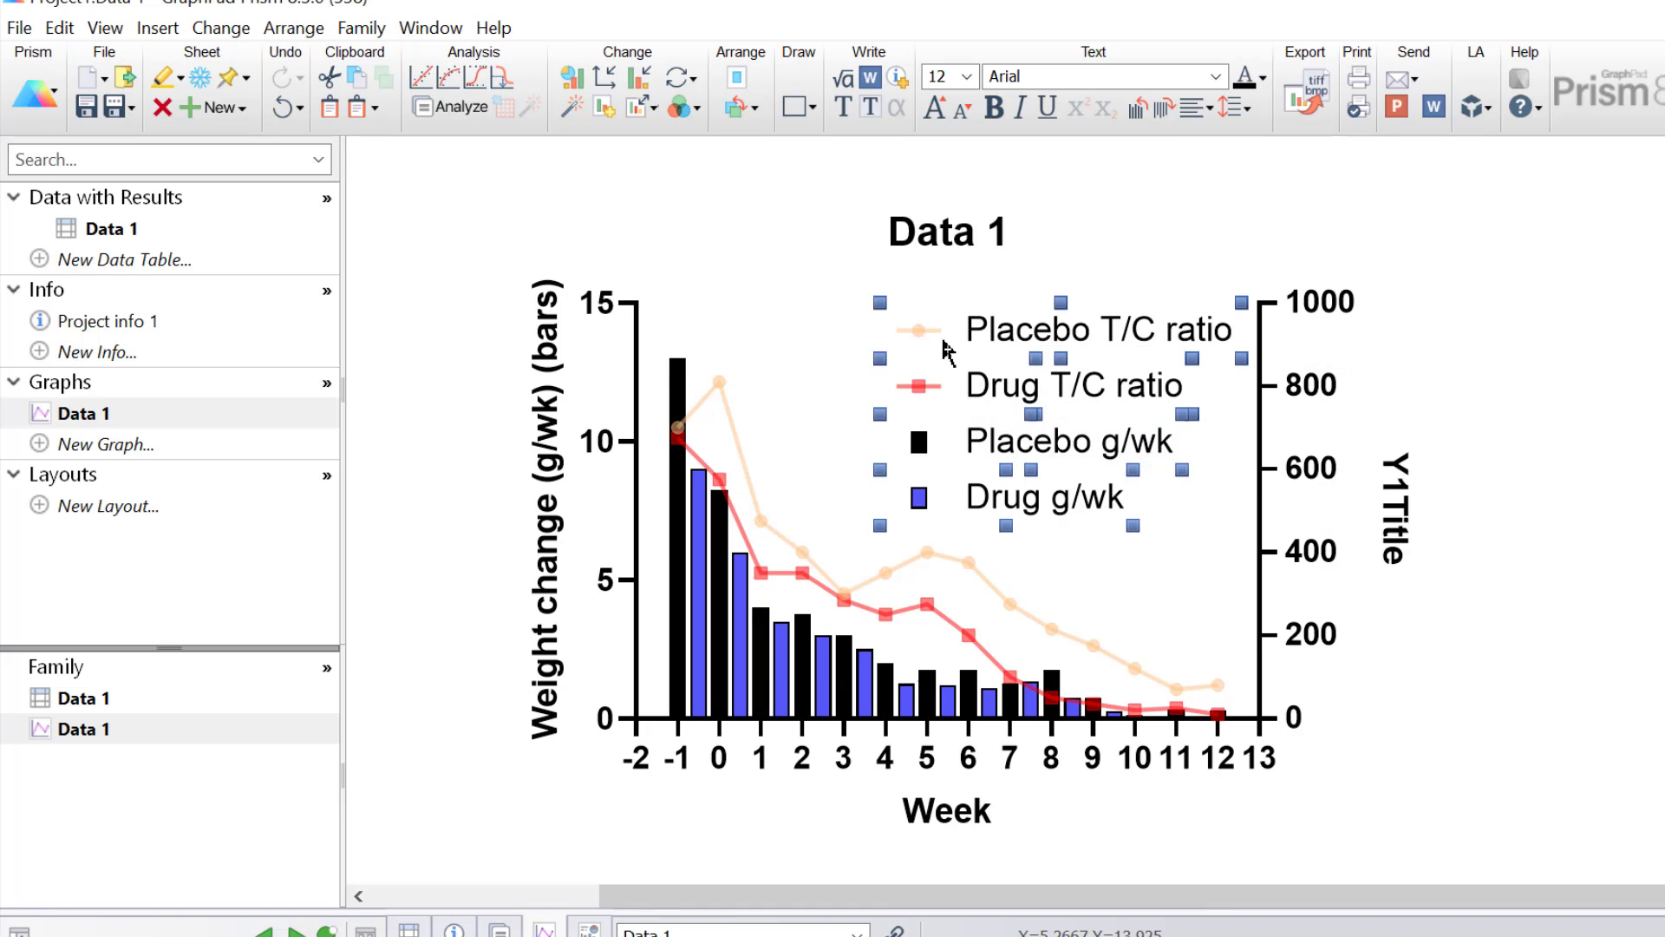
left_click(1493, 543)
left_click(1402, 510)
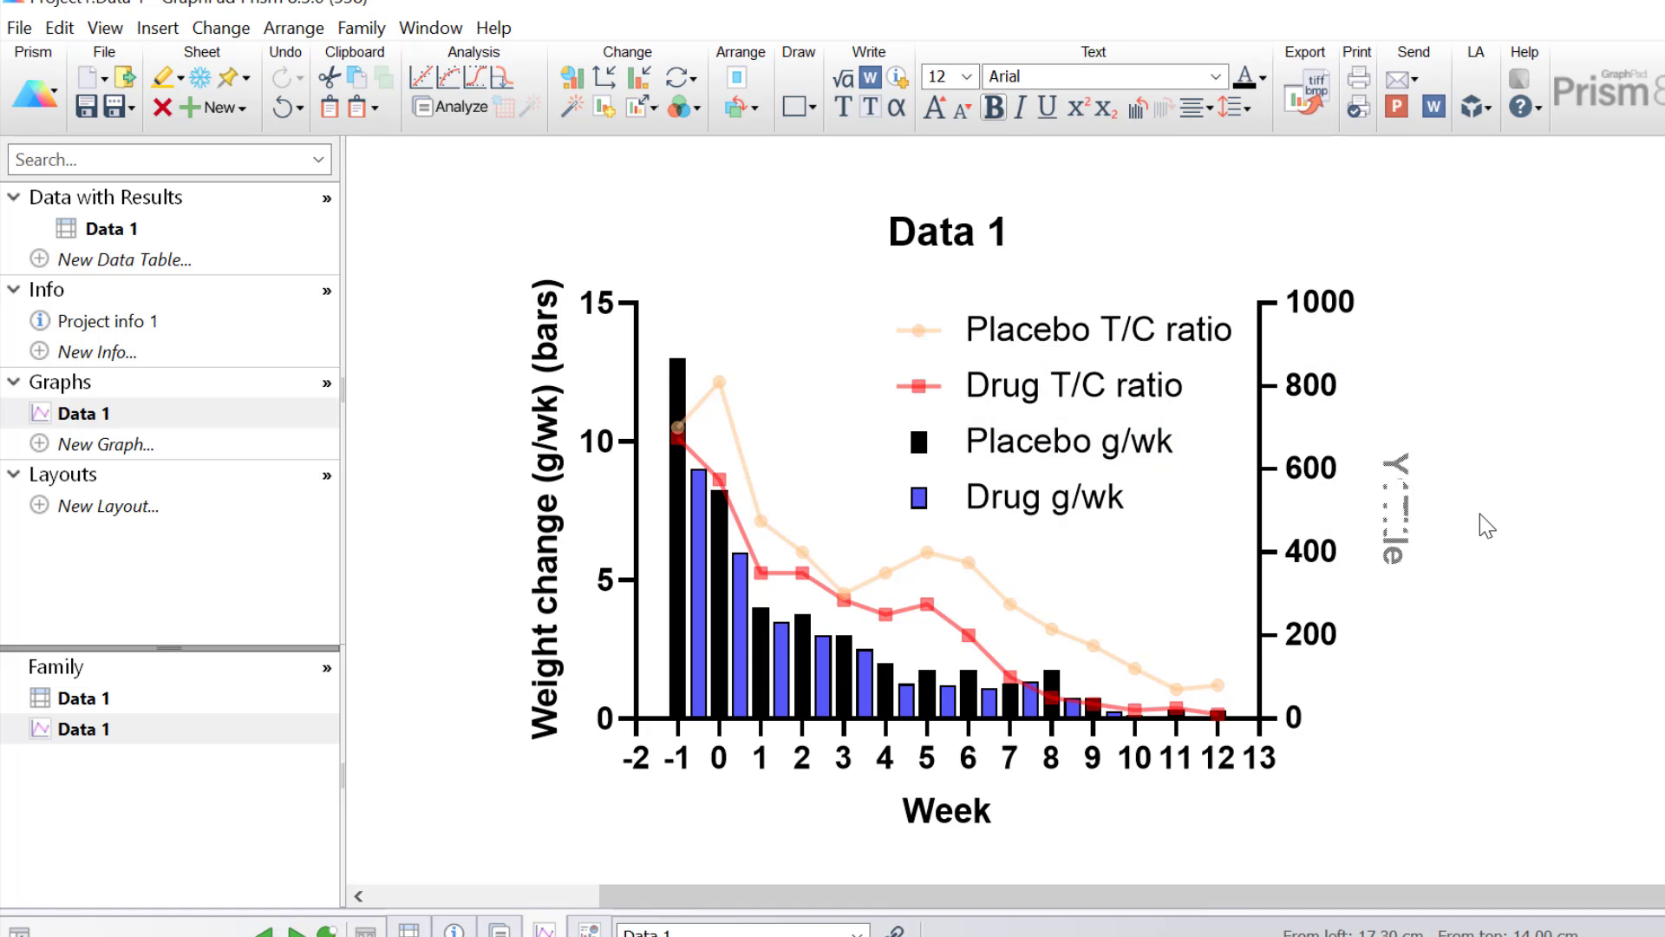
type("Tum")
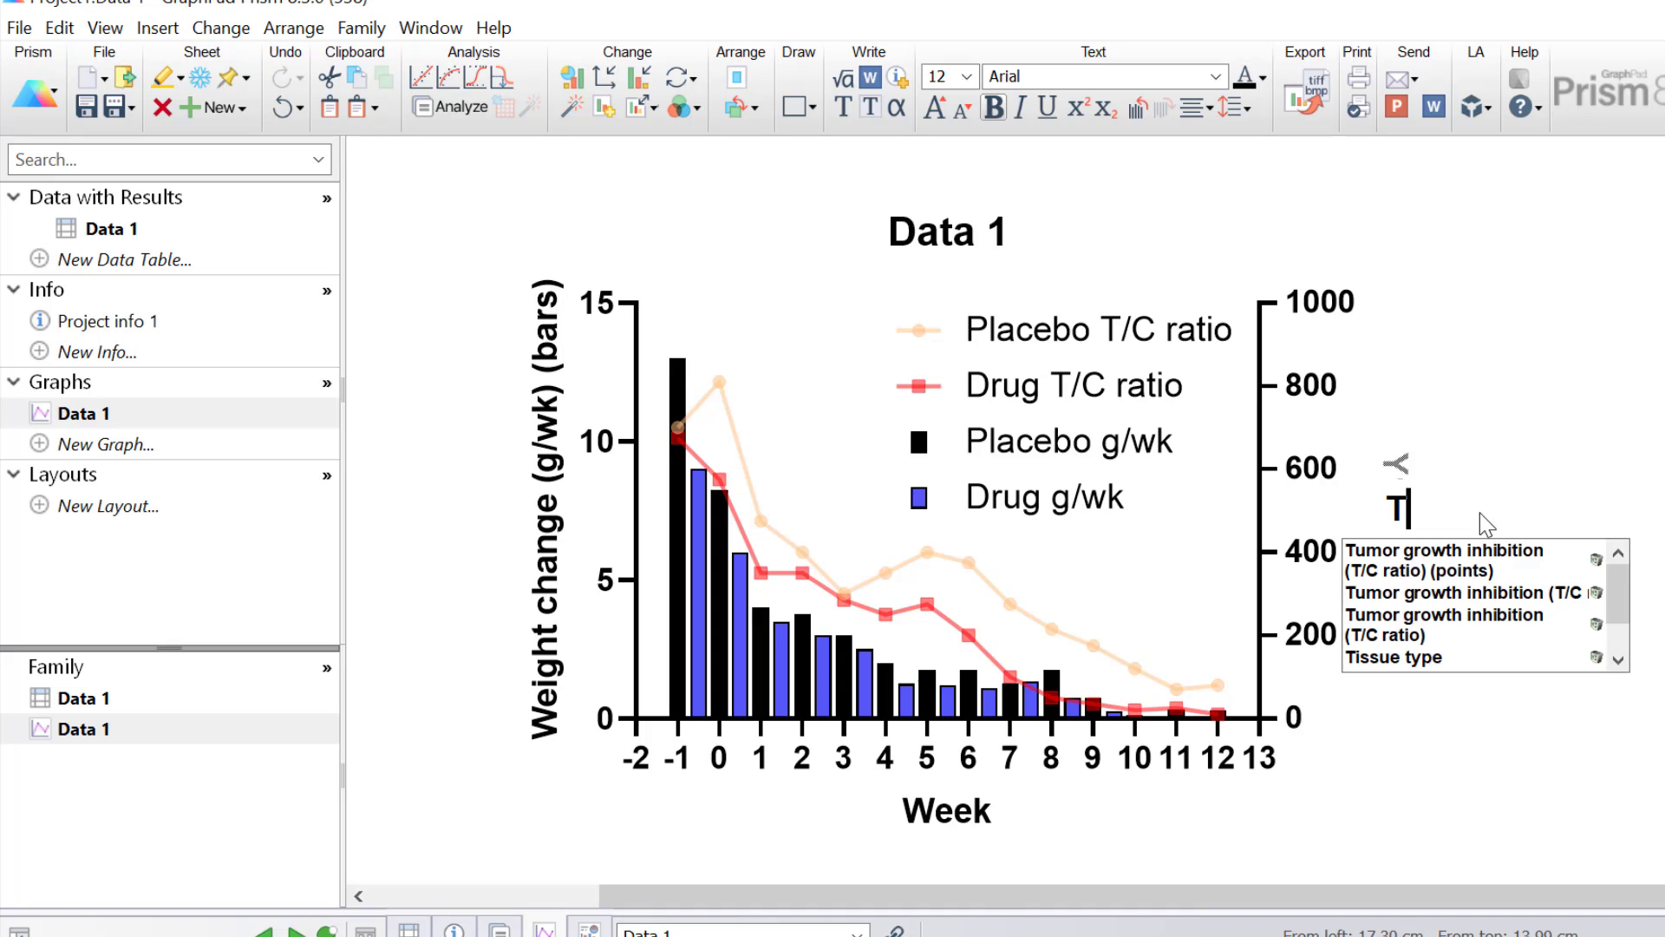
left_click(1433, 564)
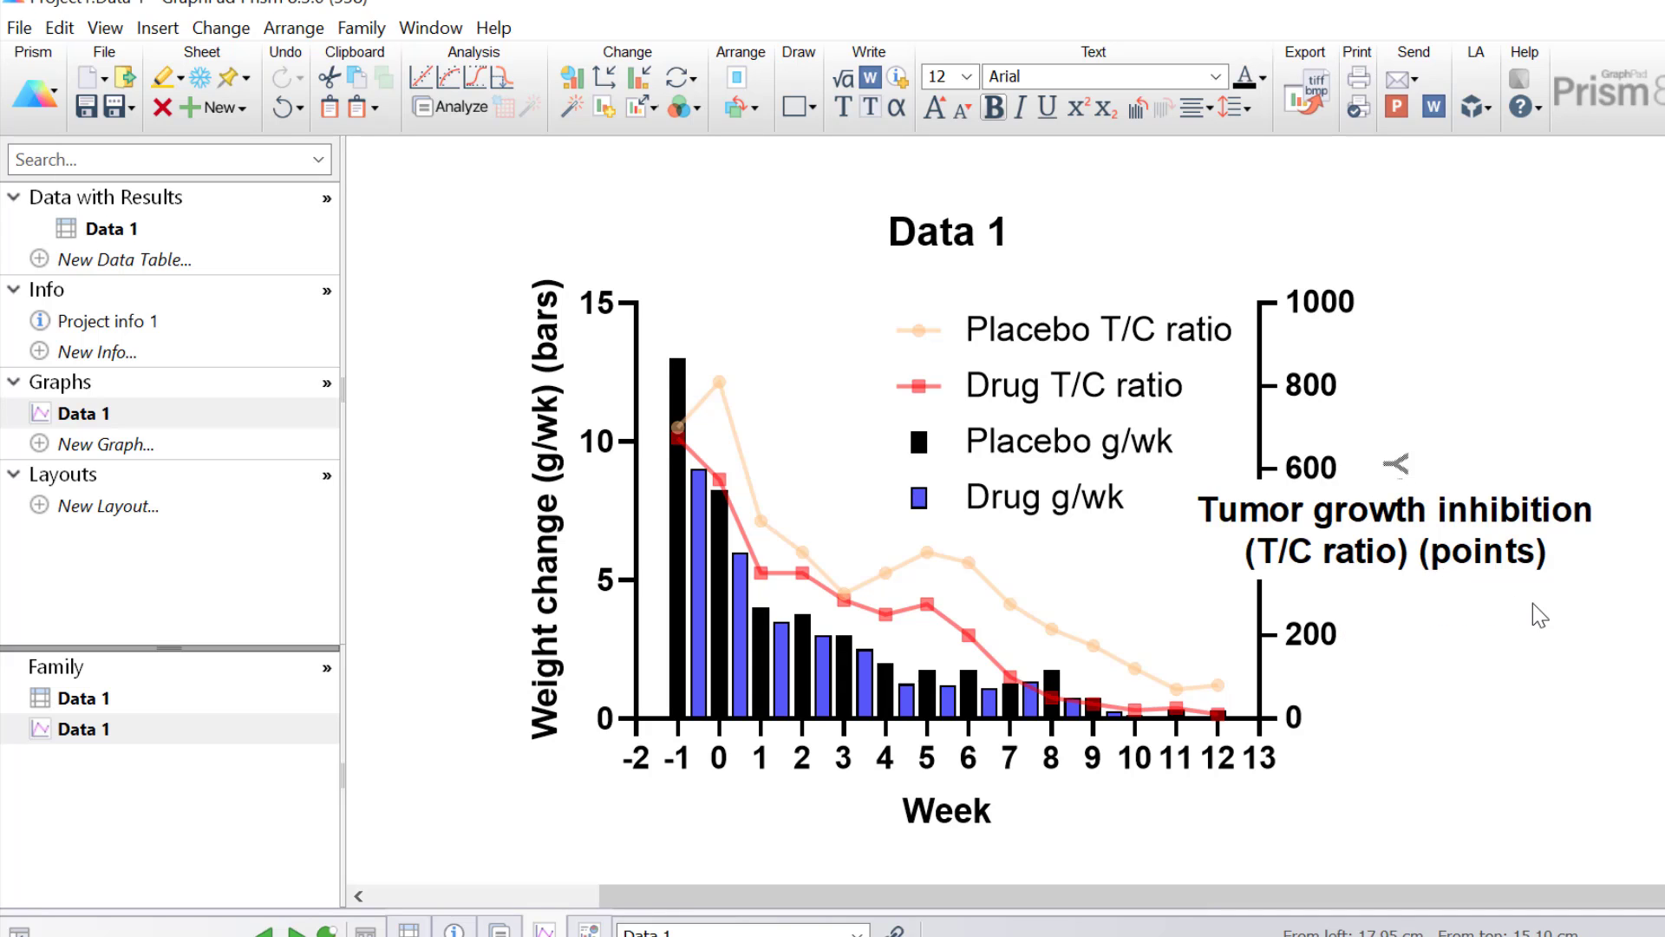
Step: Finish the right Y axis title and delete the graph title "Data 1"
left_click(1489, 586)
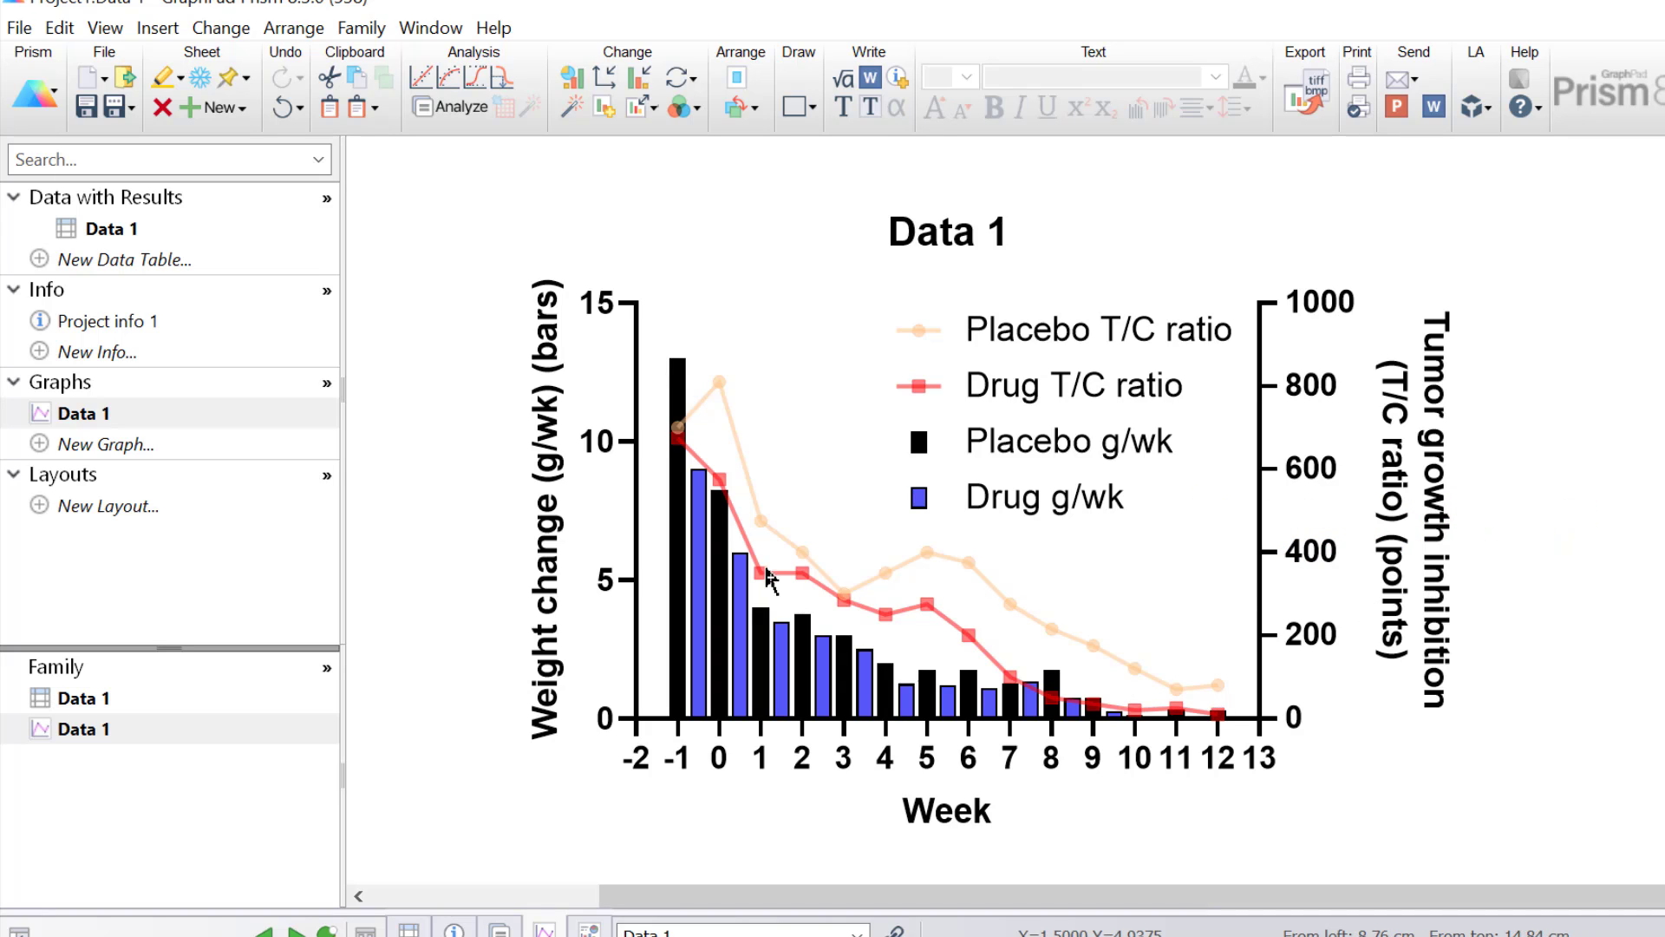
double_click(984, 213)
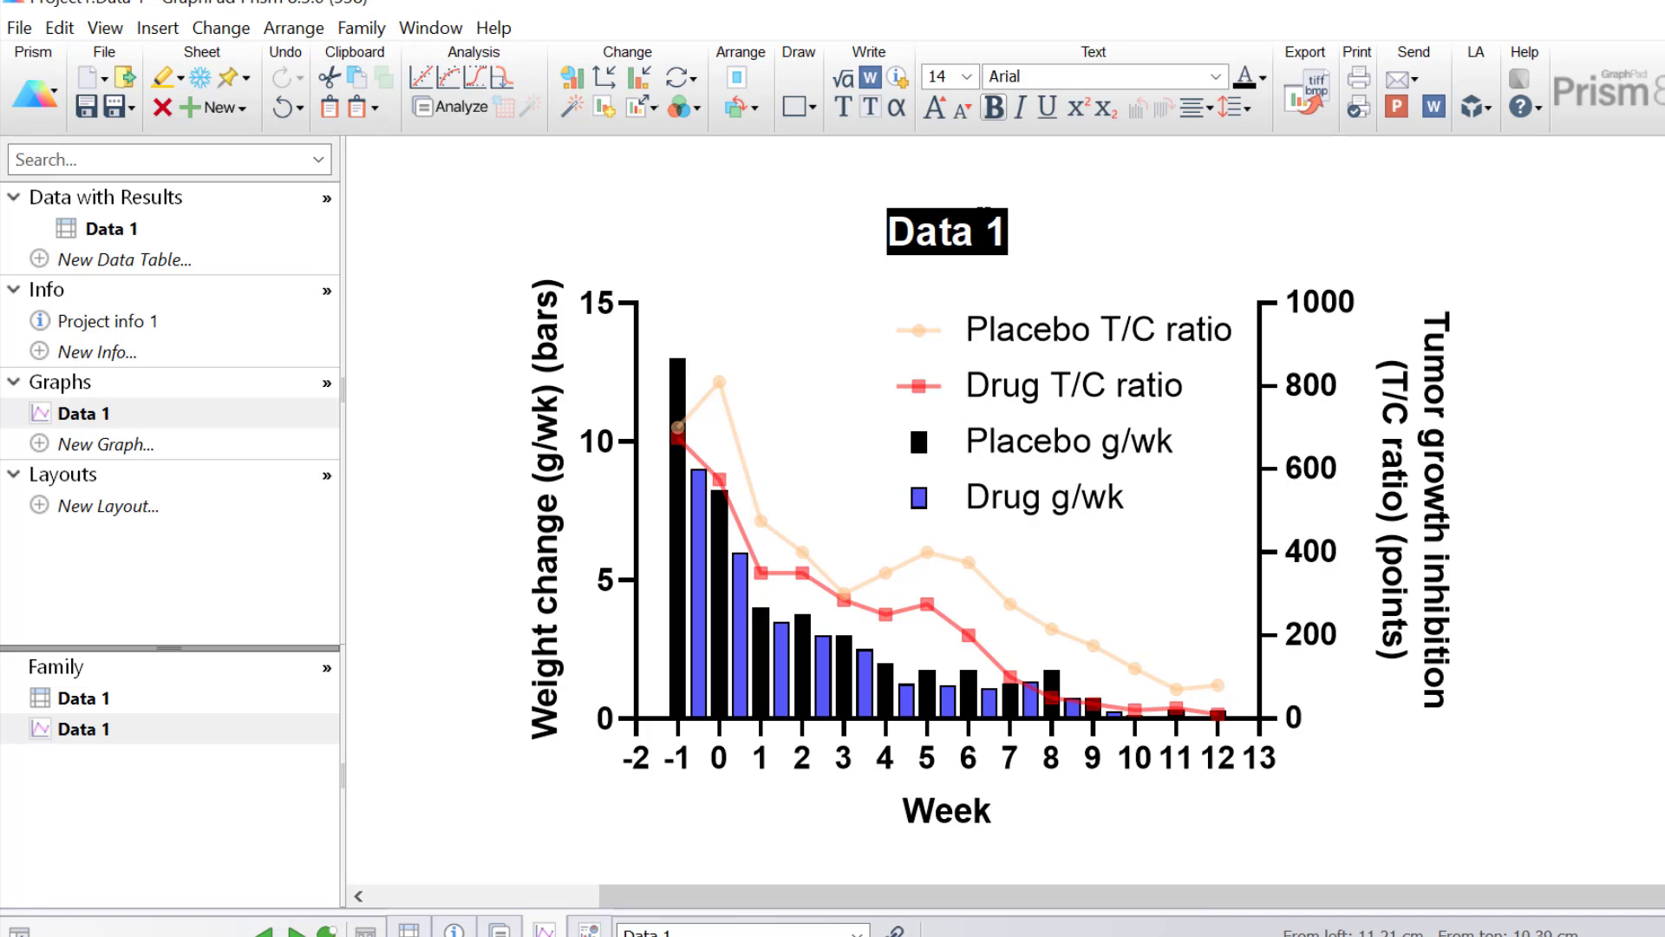
key("Delete")
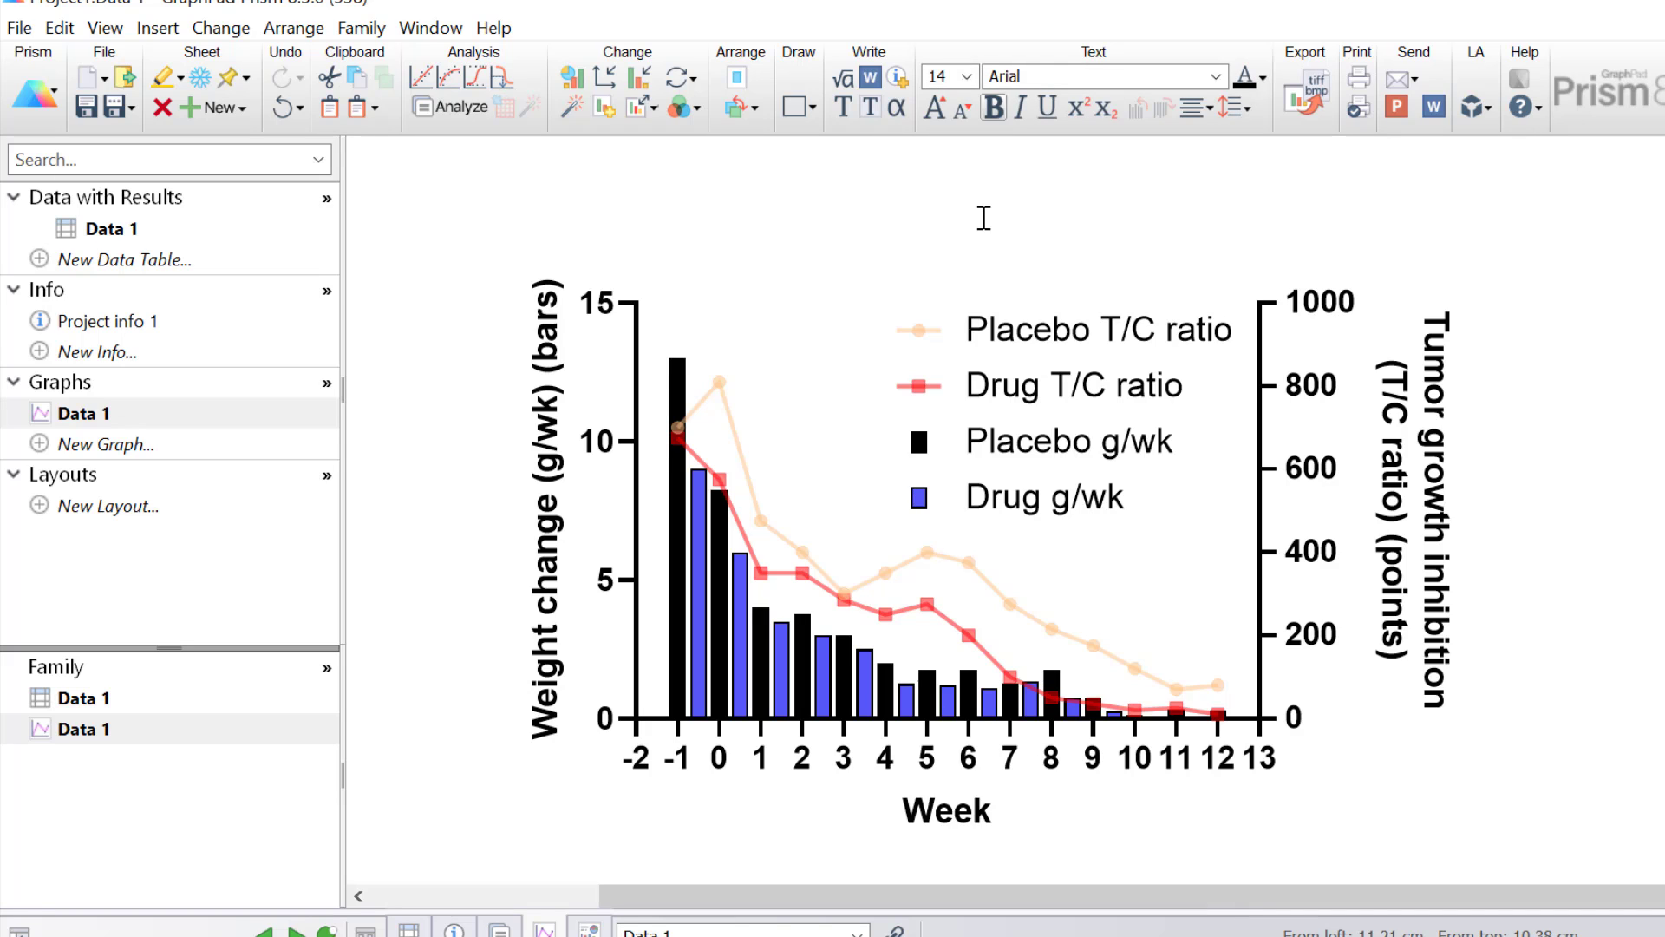
Step: Move the whole legend slightly higher so it sits near the upper end of the plot area
left_click(862, 252)
left_click_drag(856, 241, 1250, 581)
left_click_drag(1071, 480, 1085, 424)
left_click(1622, 512)
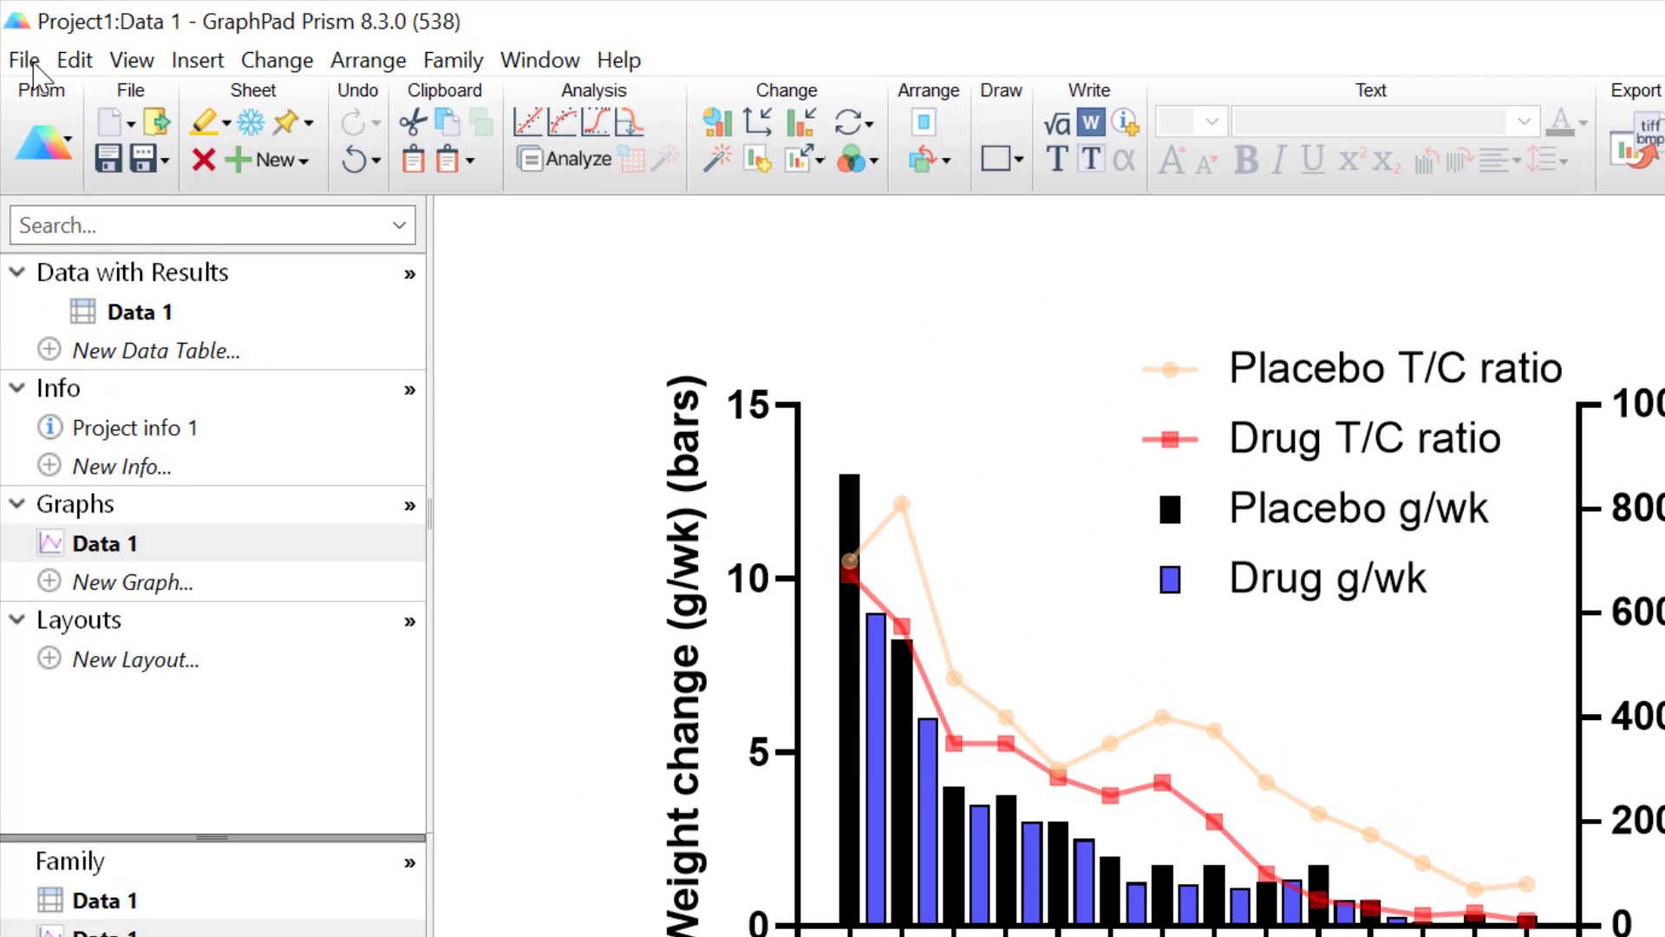
Step: Create a new XY data table and graph with X as numbers and Y as already calculated Mean & SD error values
left_click(19, 28)
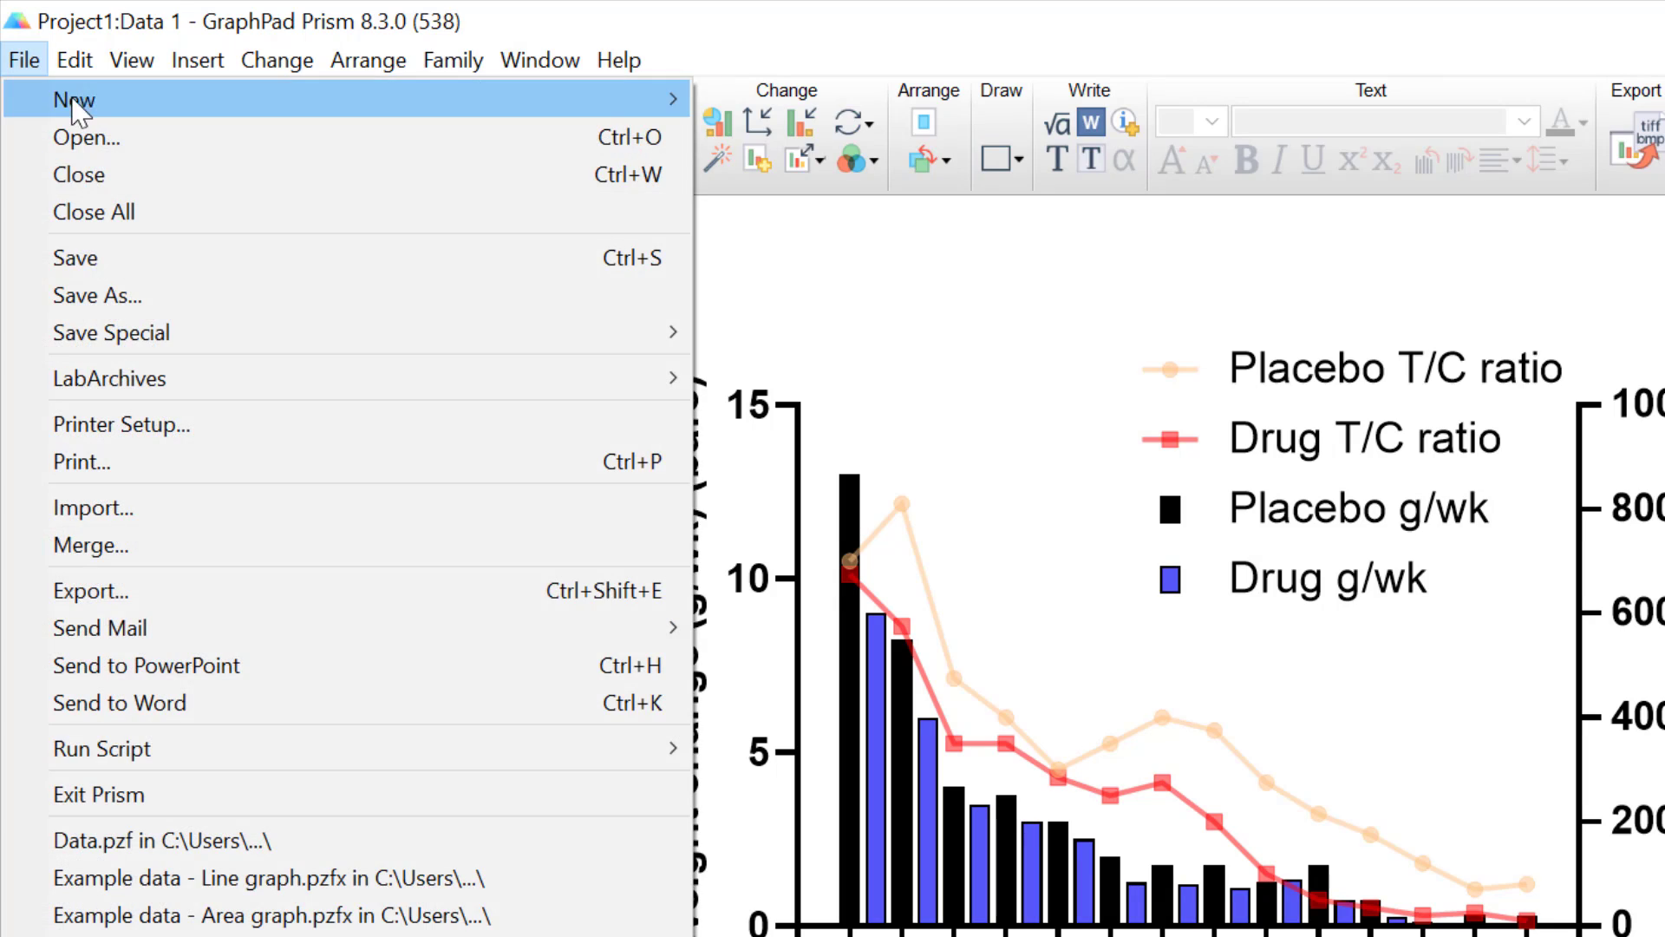
mouse_move(95, 109)
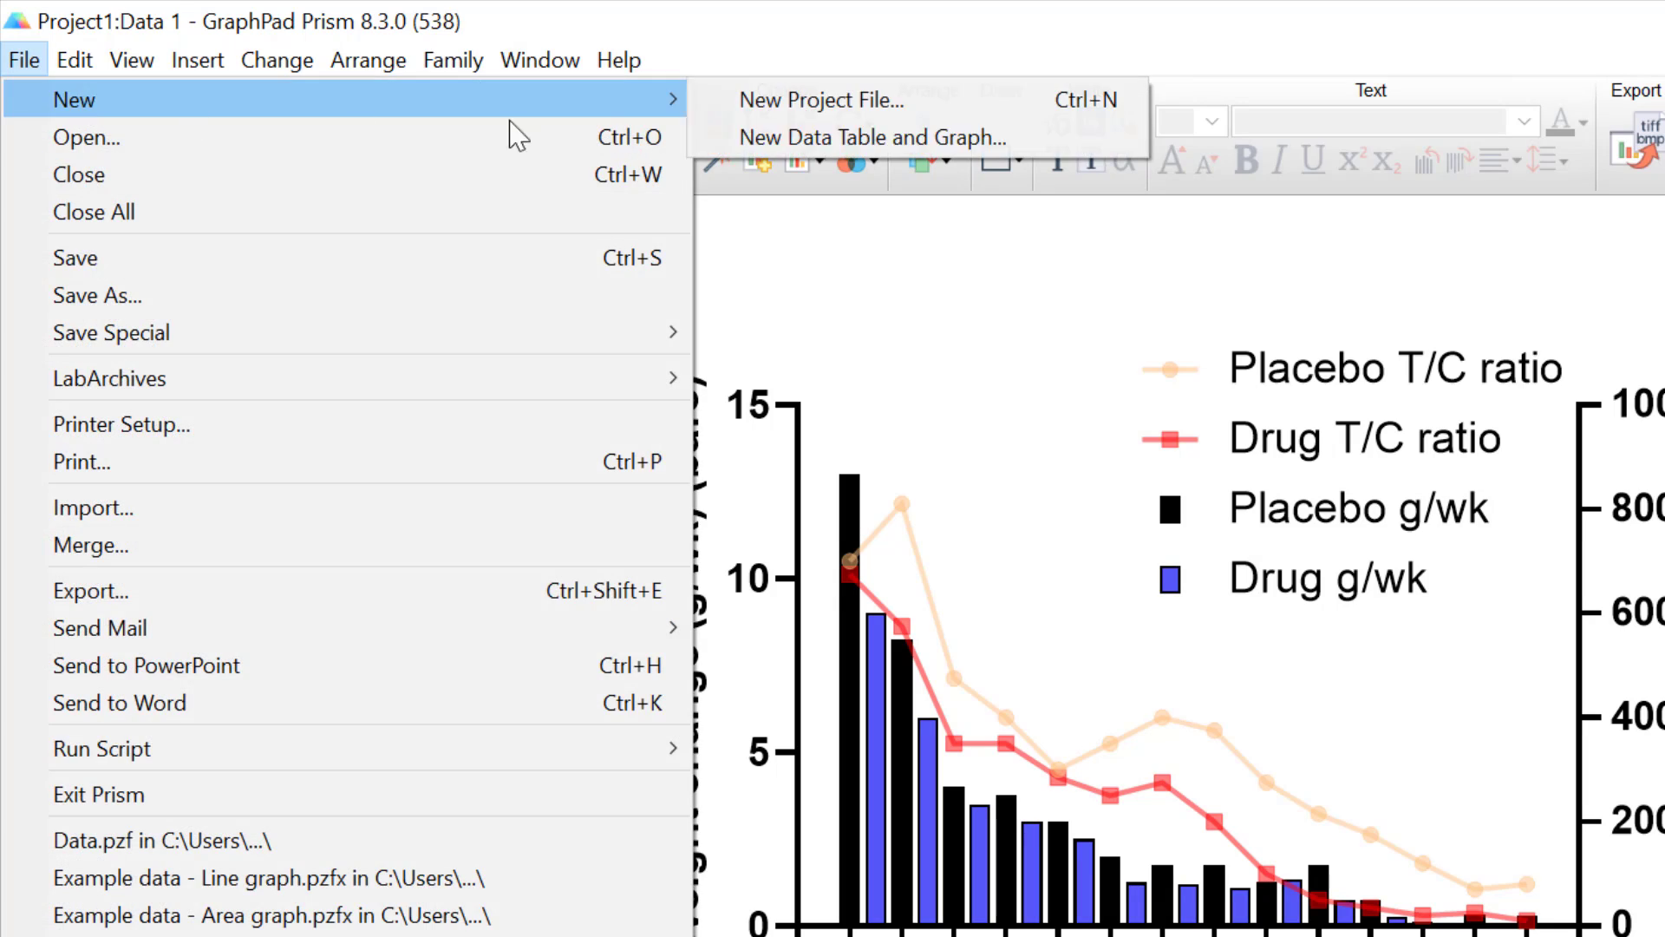
left_click(807, 138)
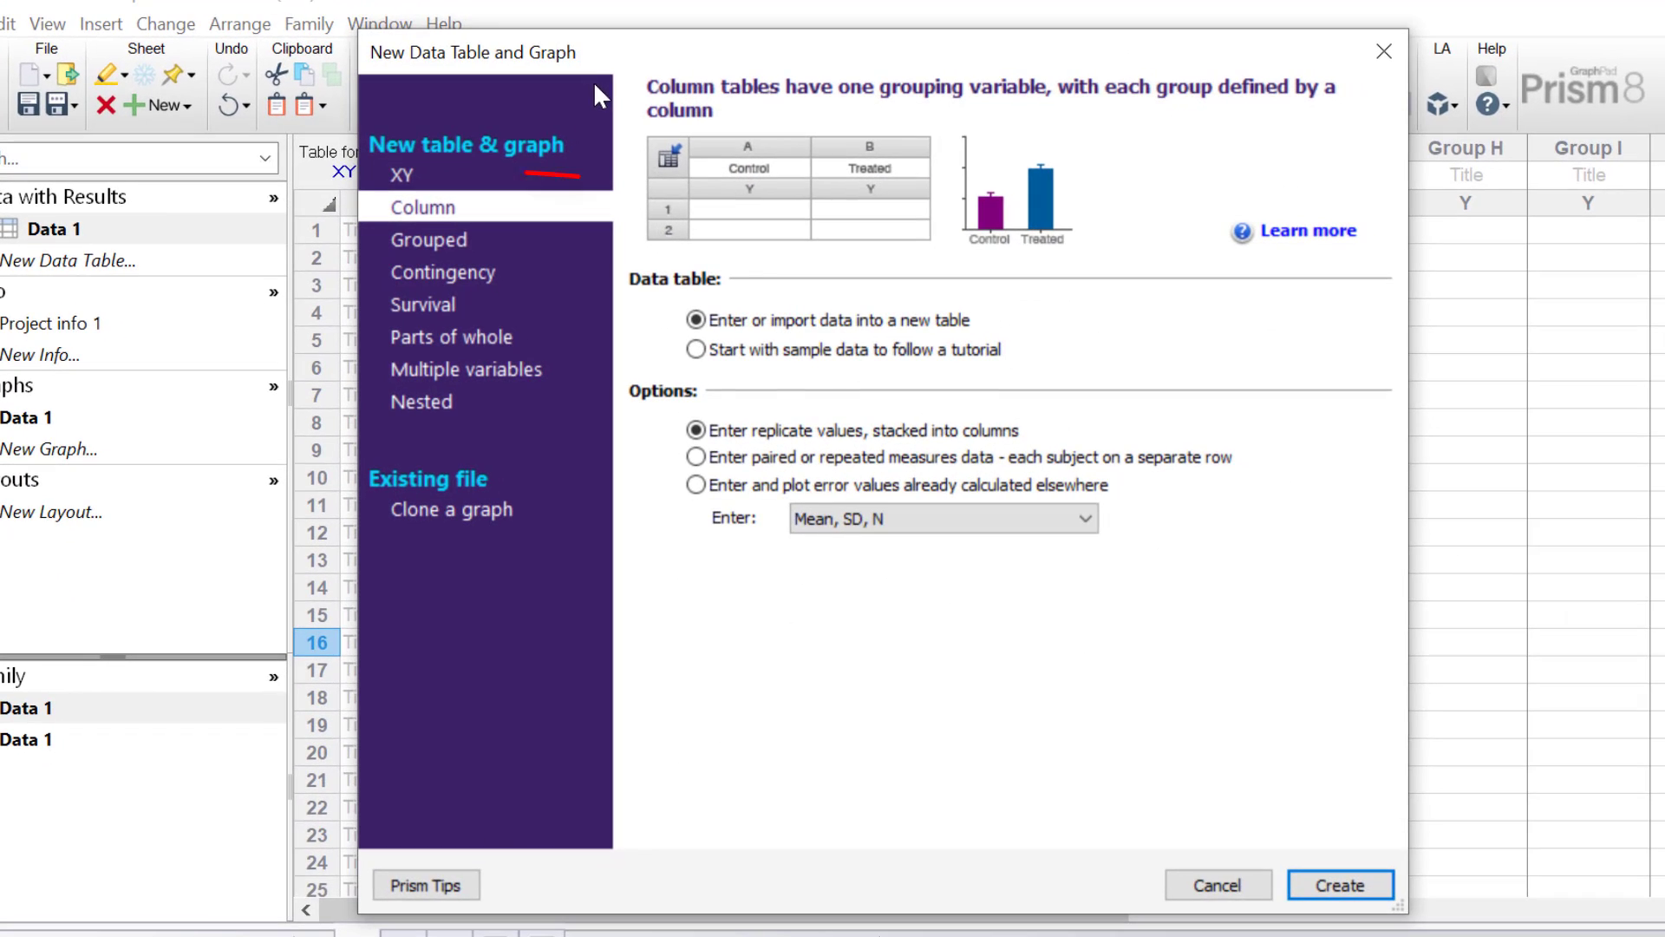
left_click(482, 180)
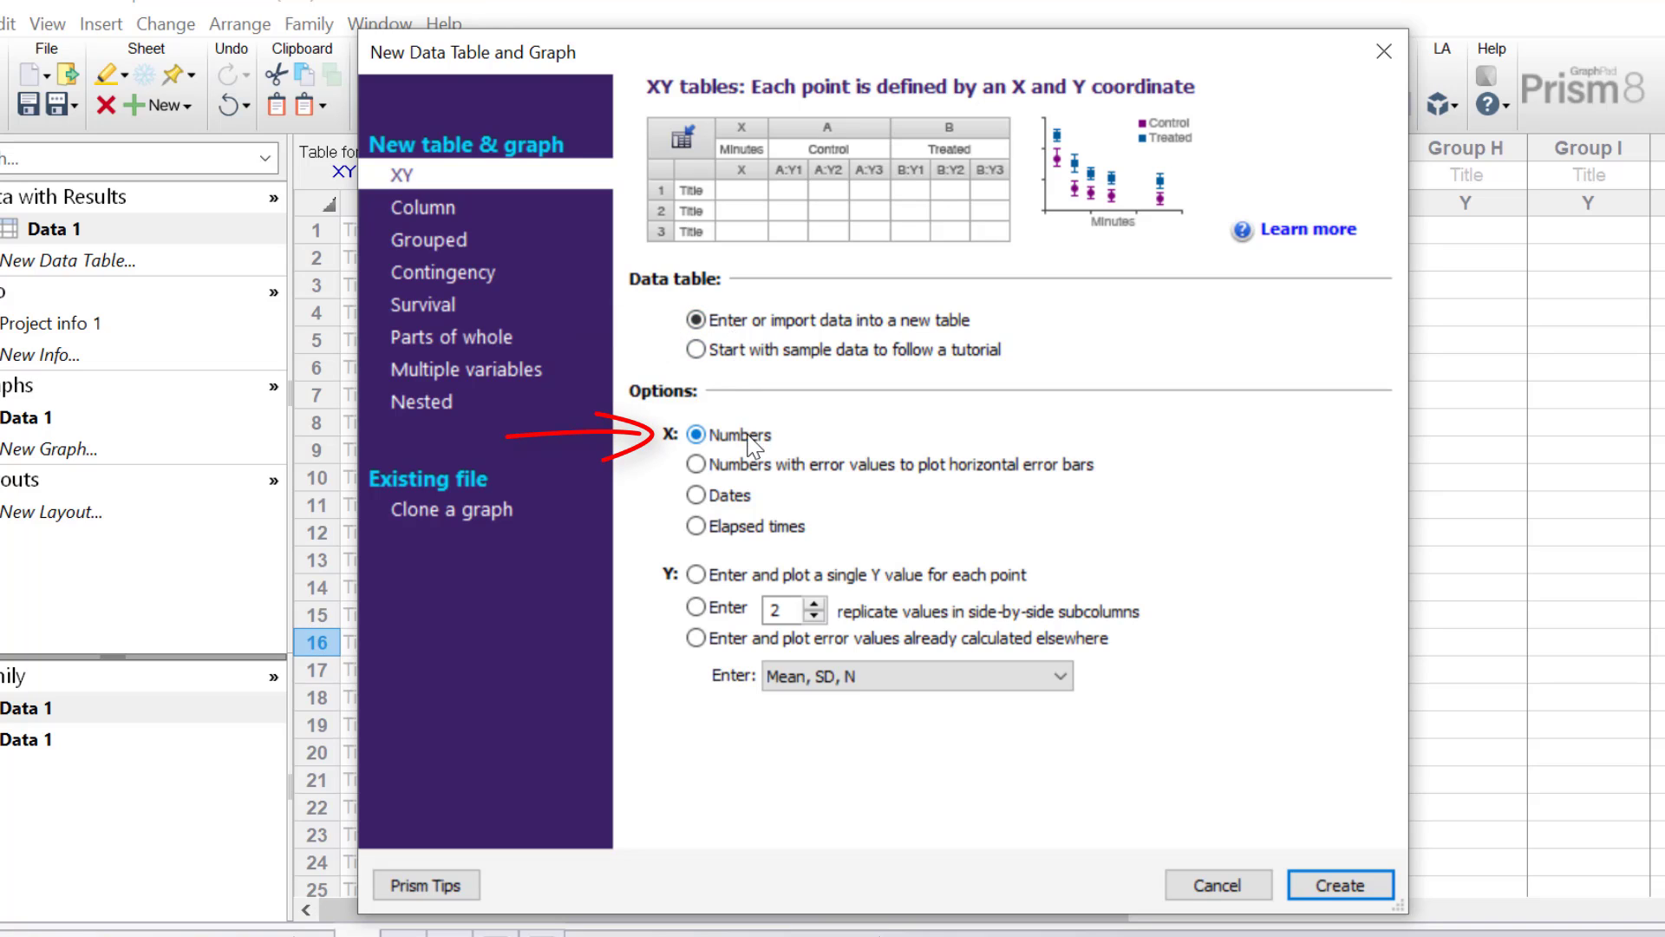
left_click(781, 642)
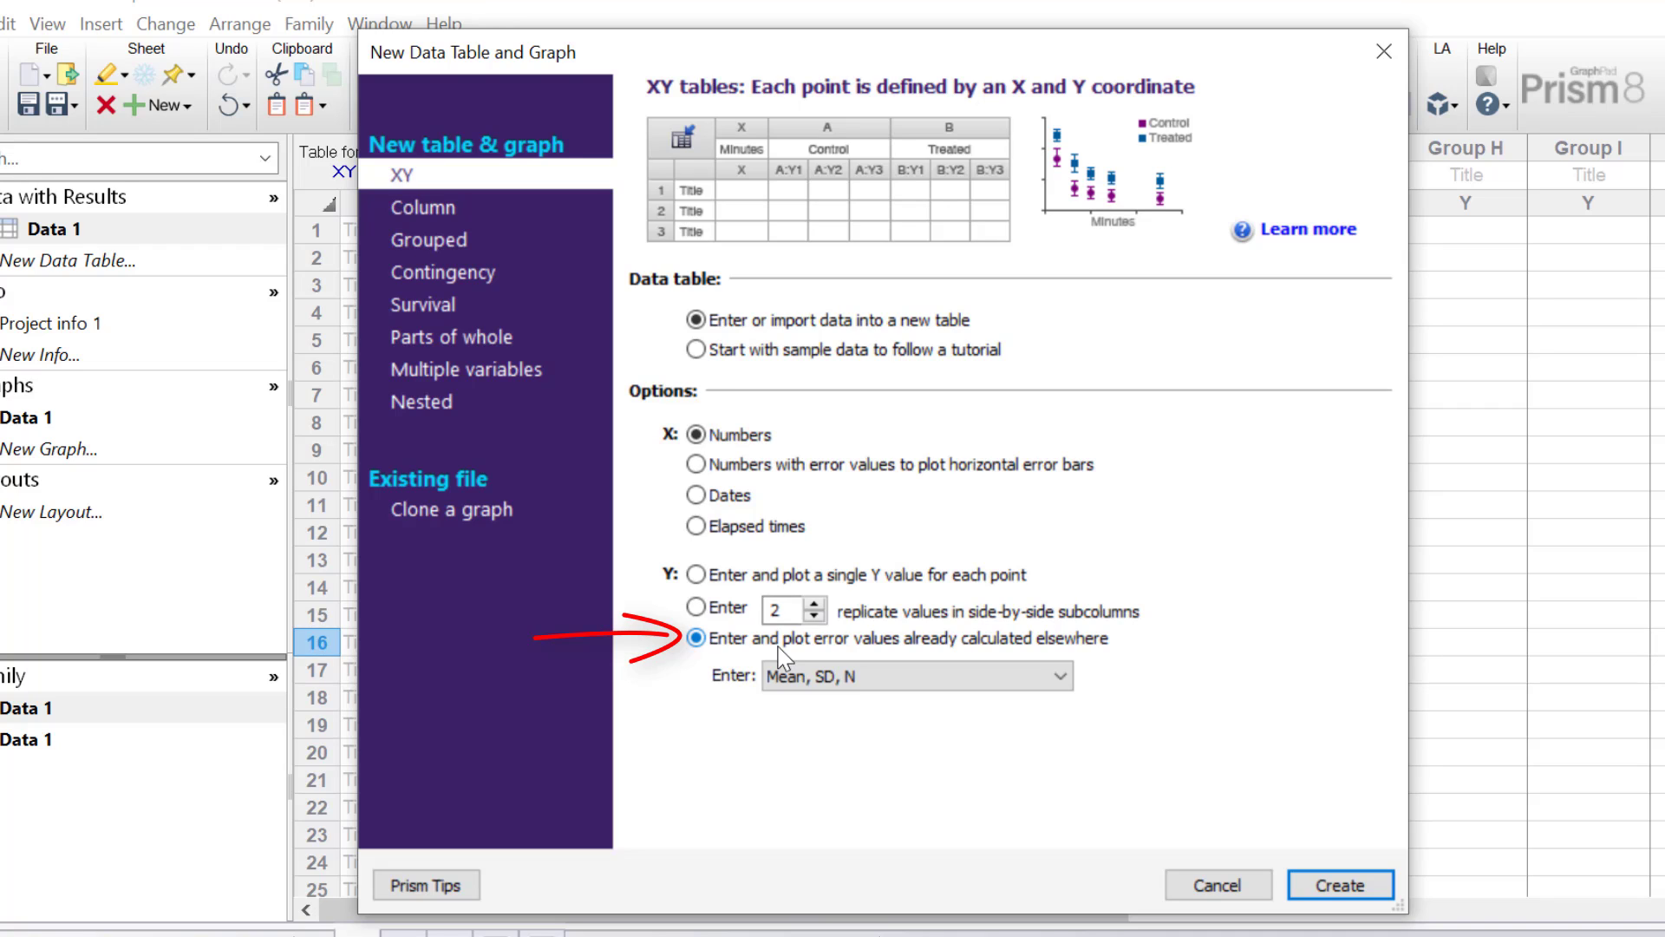
left_click(1055, 677)
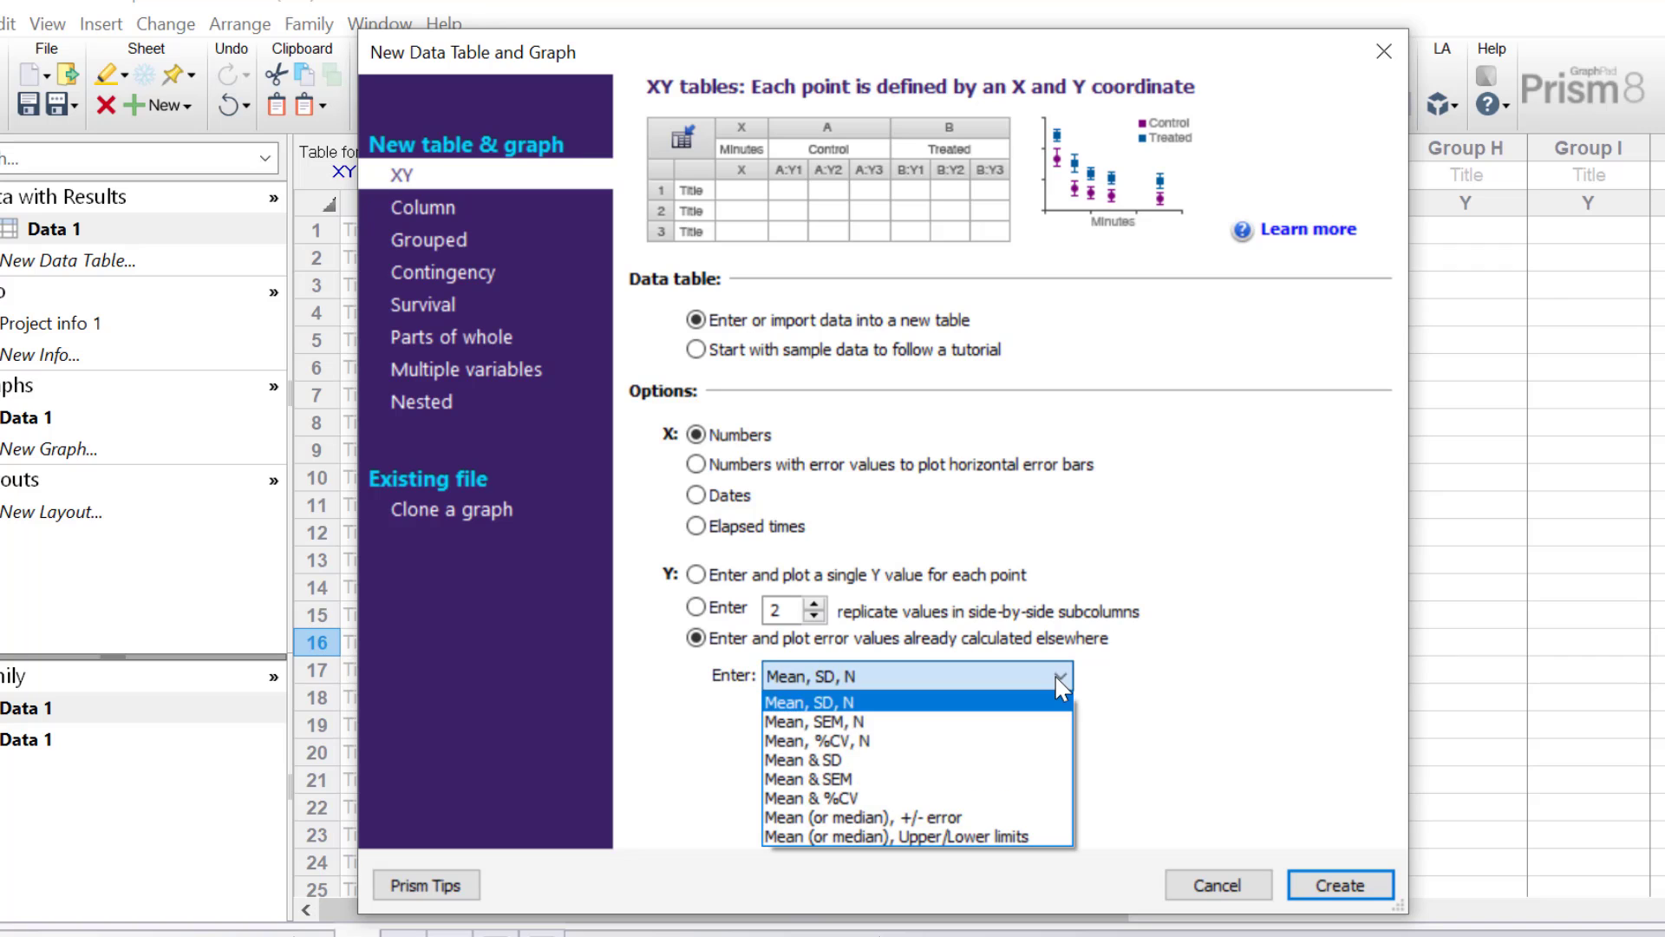
left_click(803, 760)
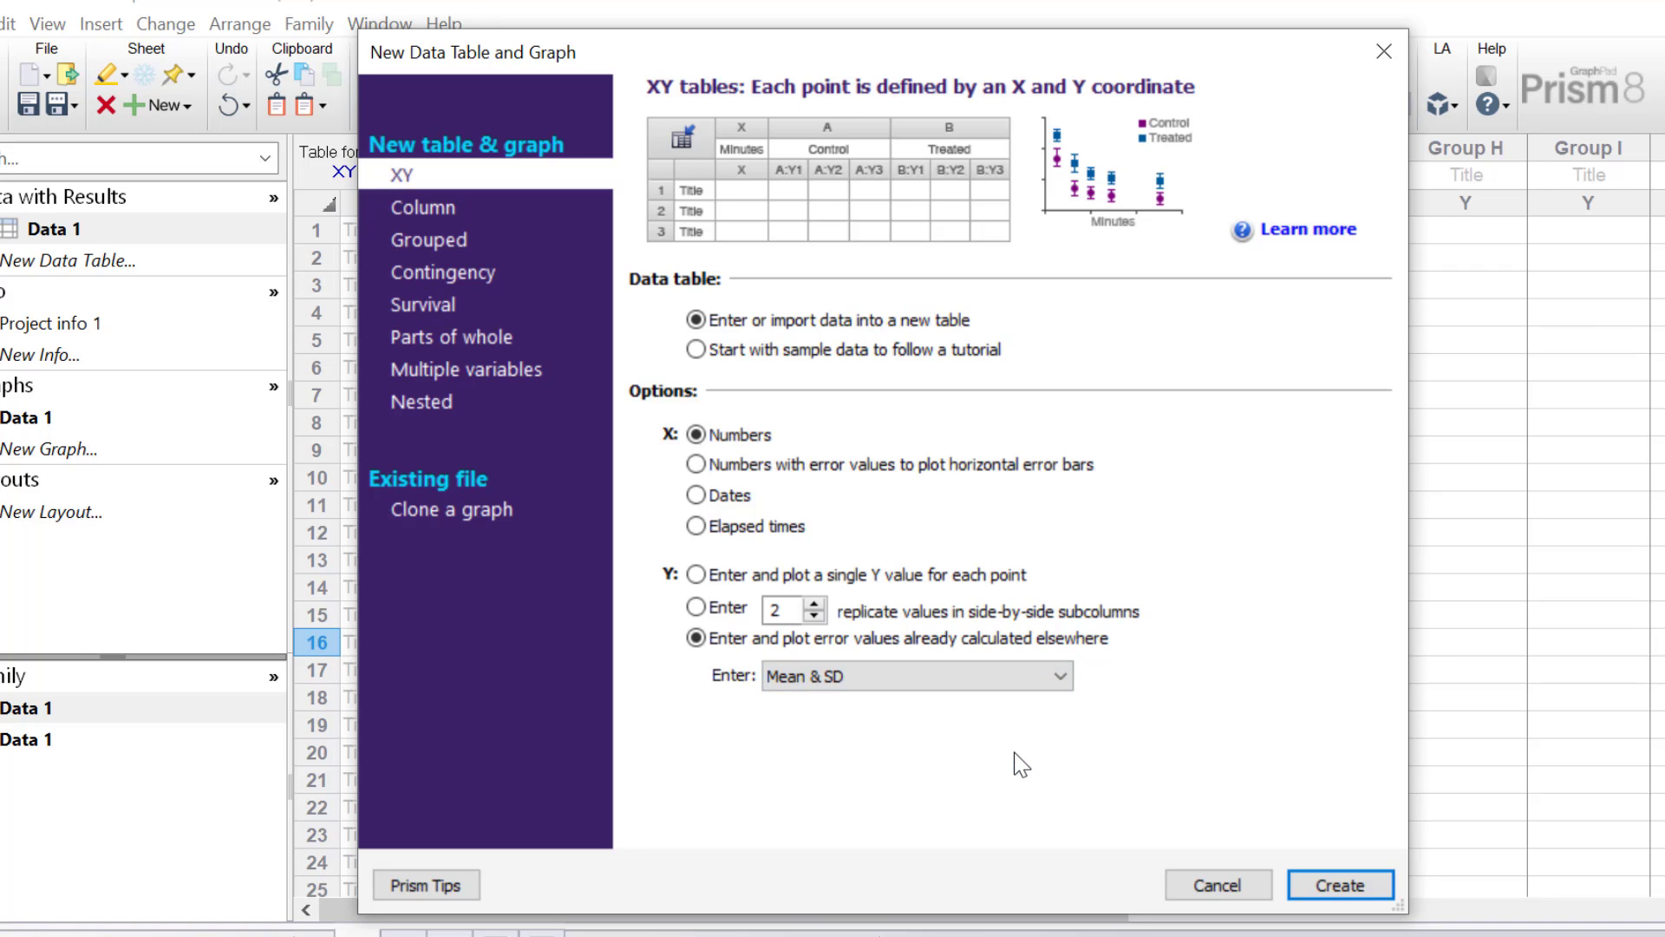
left_click(1340, 884)
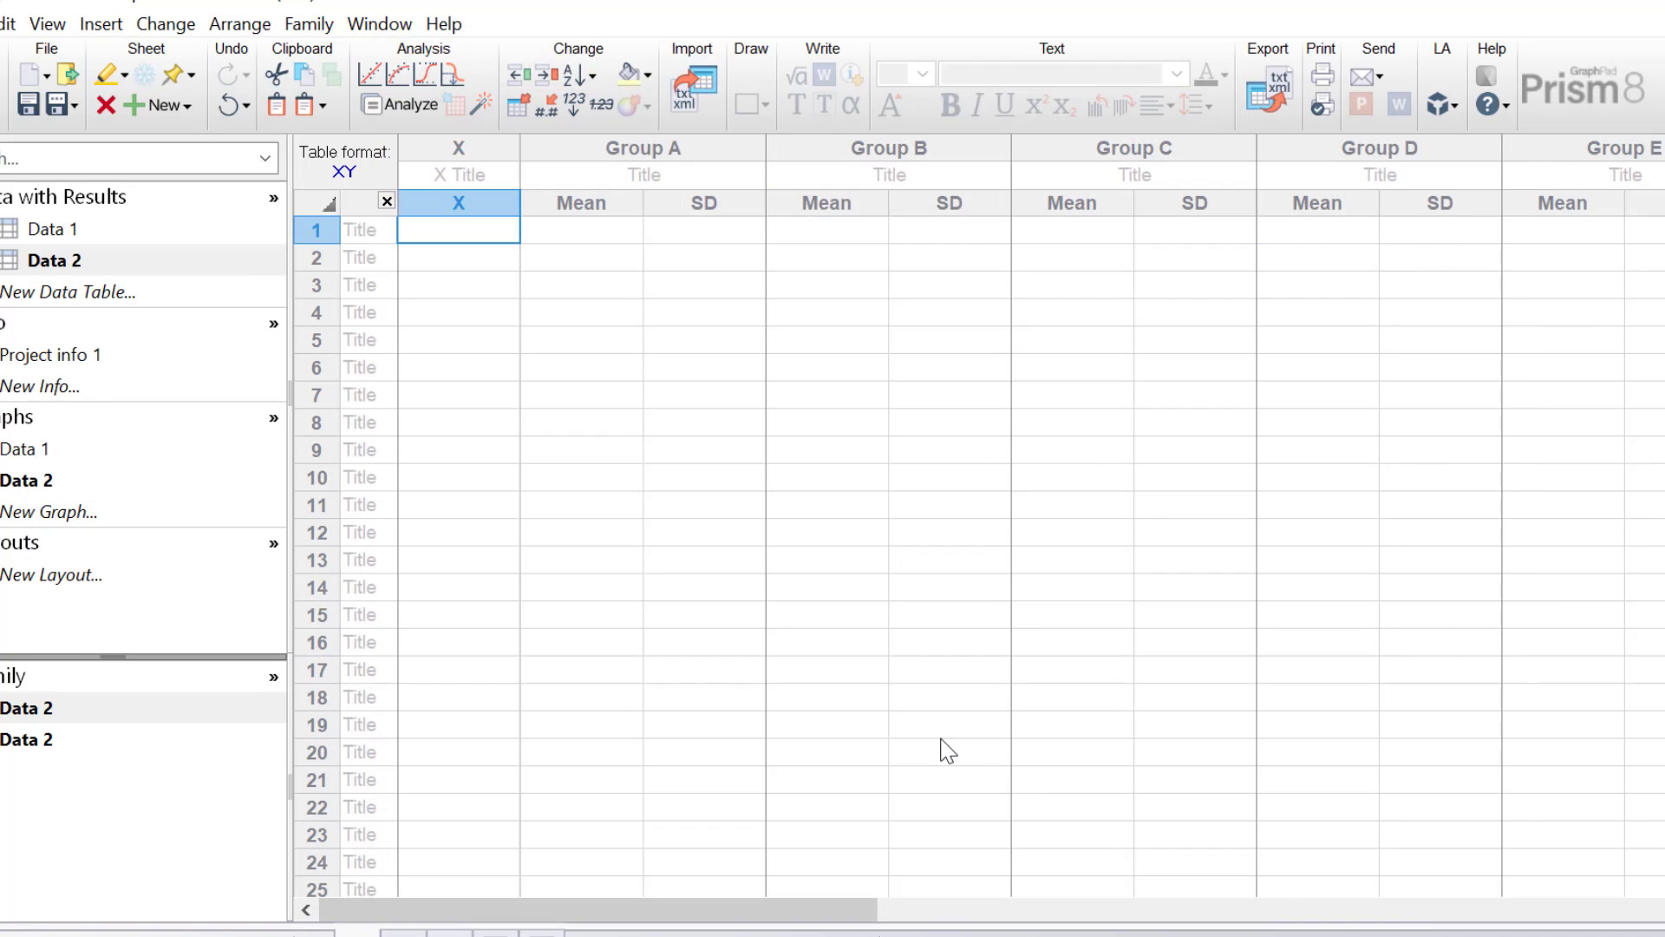
Step: Fill in the Seconds, Plasma drug level and Enzyme activity data and graph them as points with error bars, plotting Mean and Error with SD
left_click(461, 174)
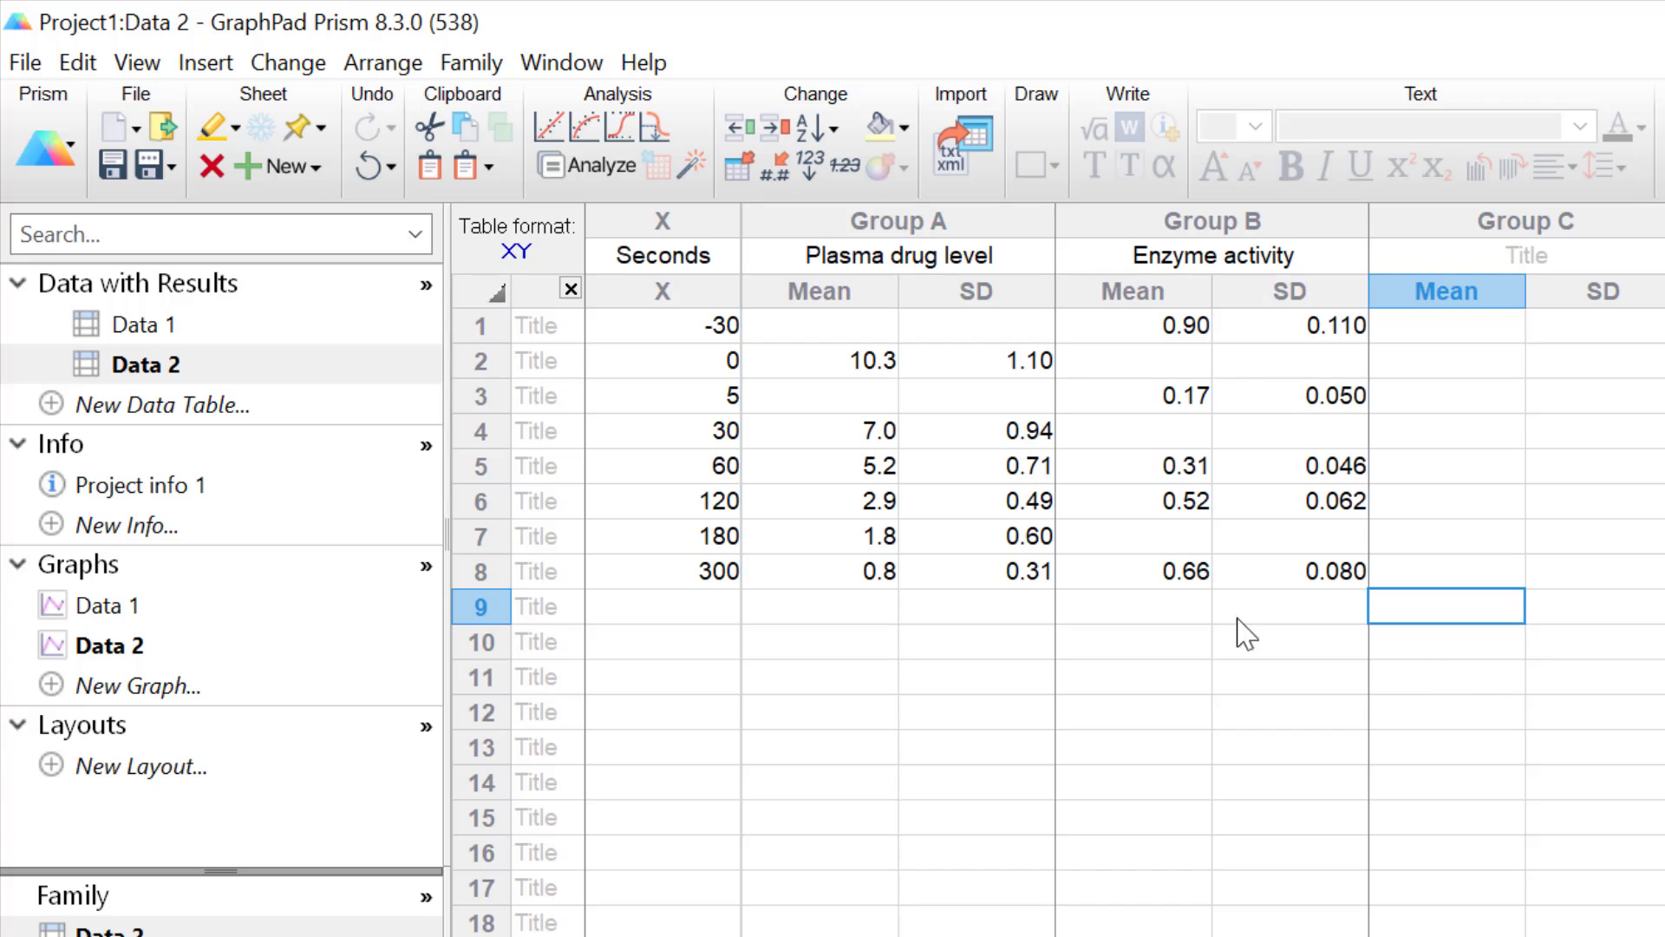
left_click(223, 647)
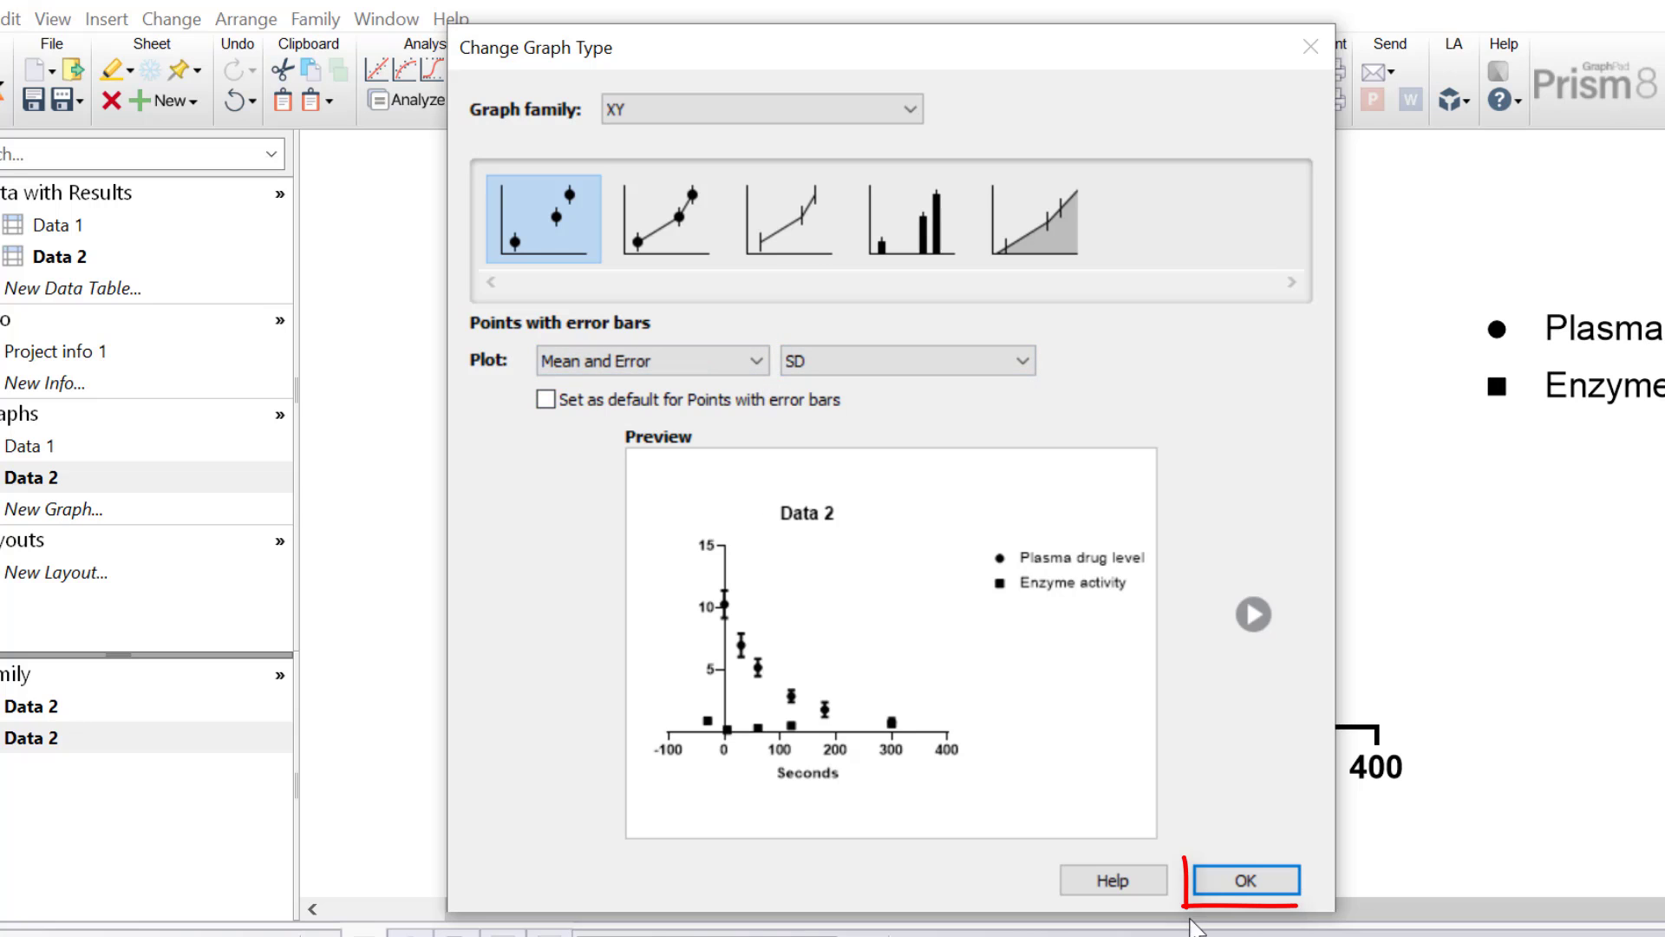
left_click(1244, 880)
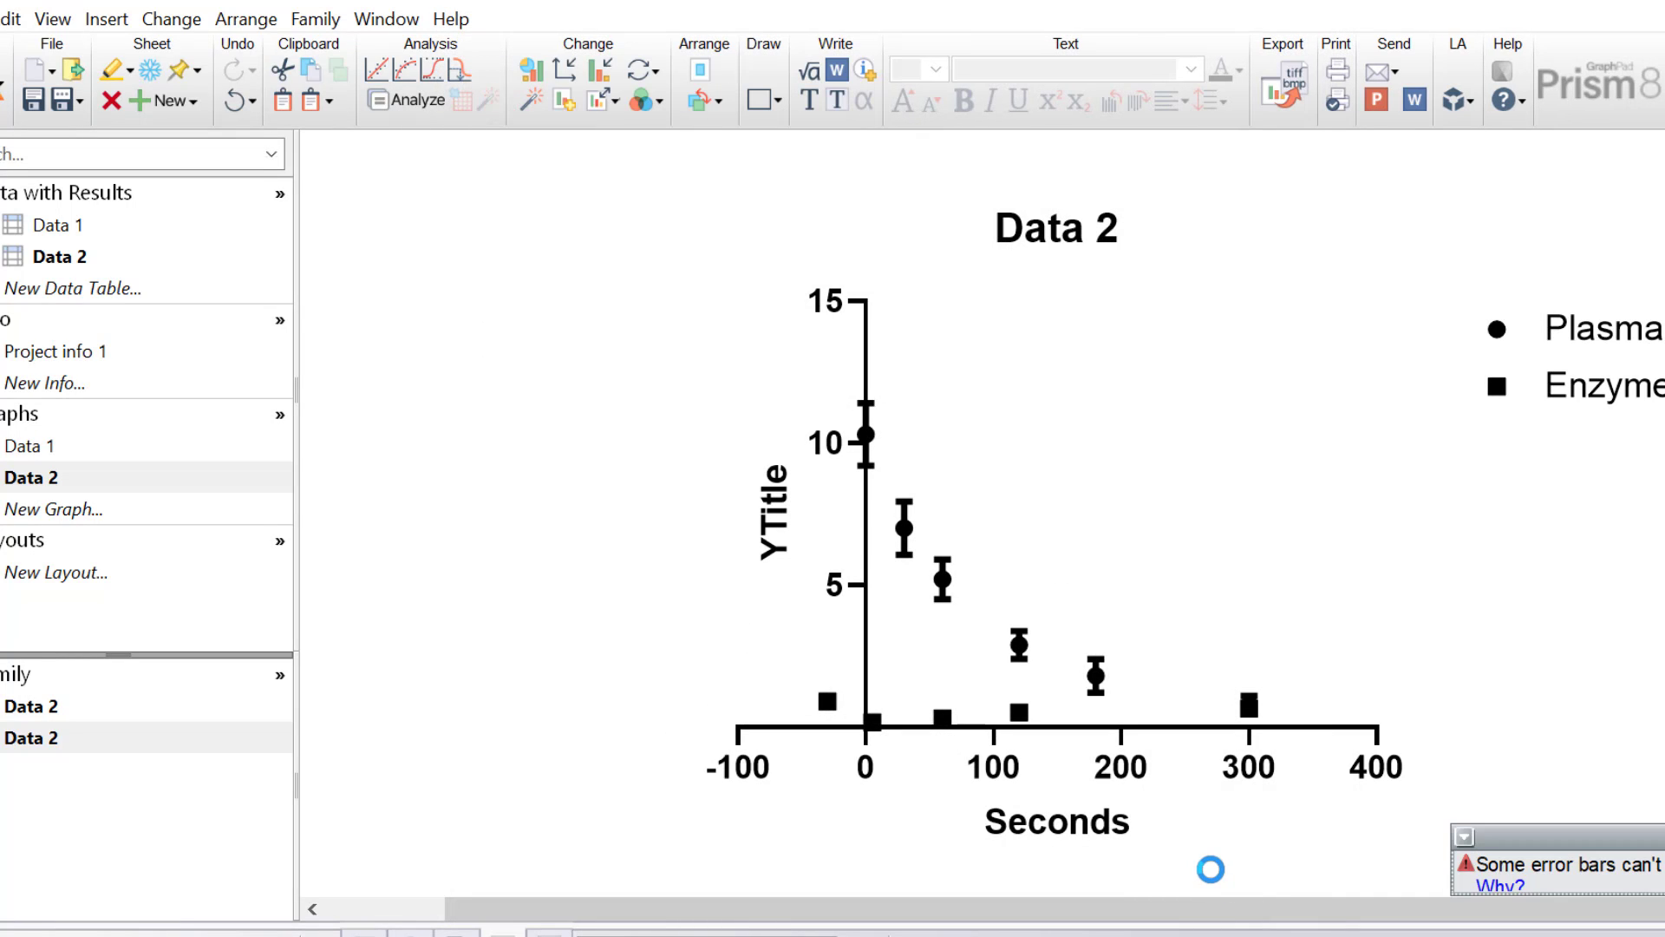
Step: Plot the Enzyme activity data set on the right Y axis and apply the change
left_click_drag(1197, 911, 1006, 902)
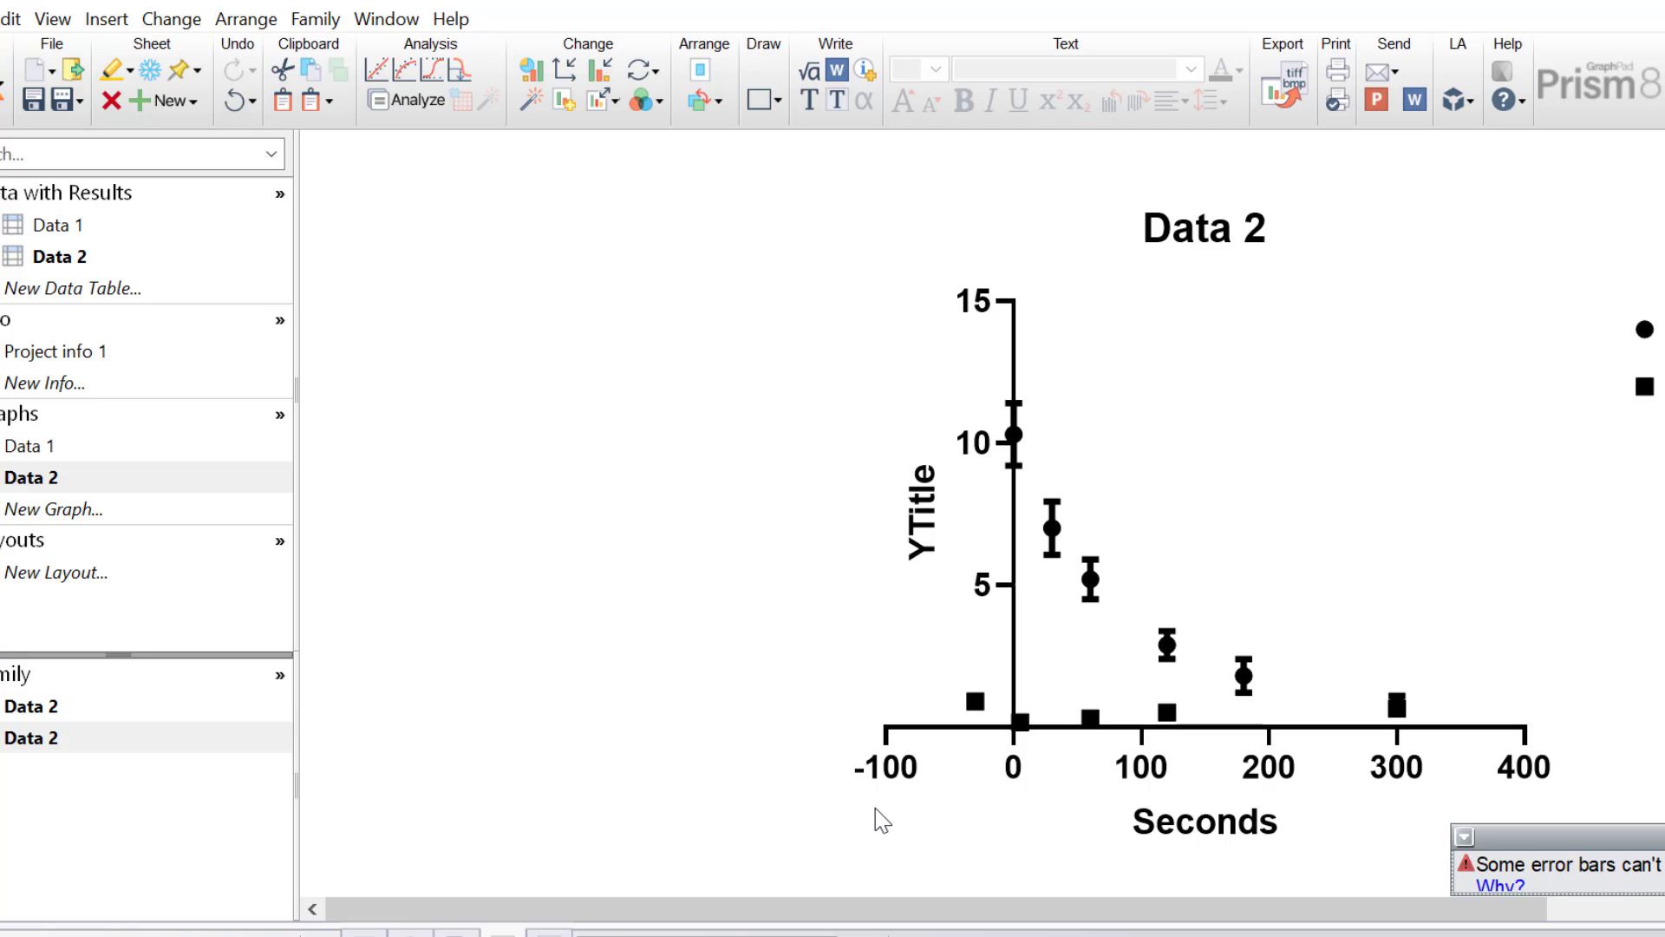
left_click(598, 85)
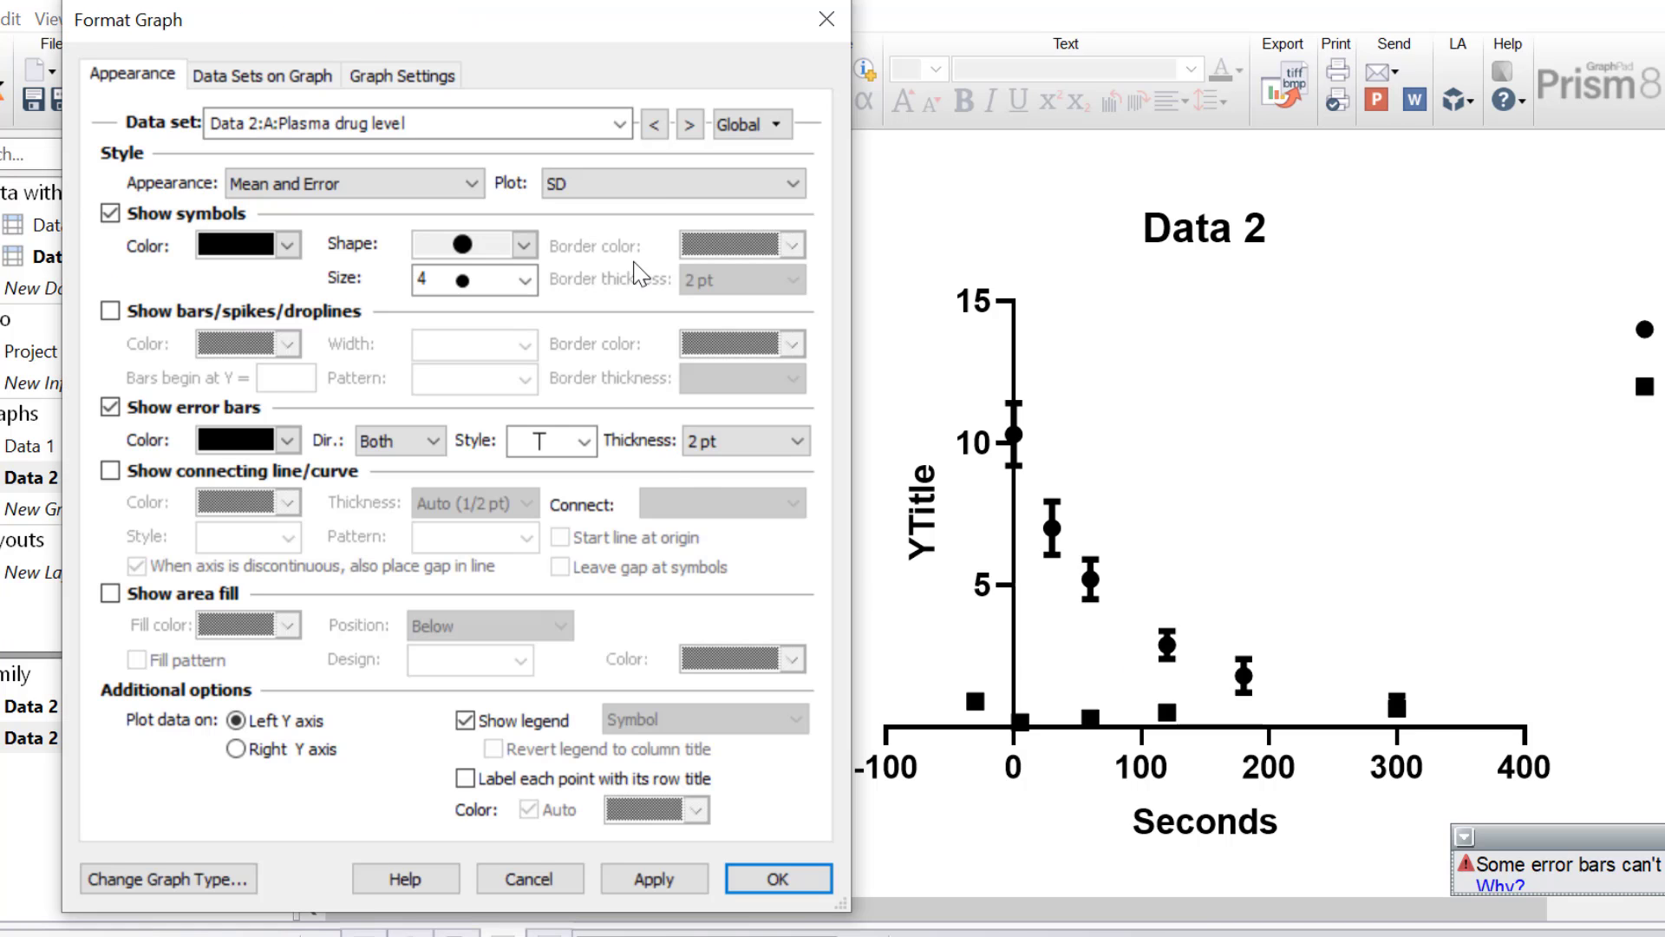
left_click(654, 127)
double_click(690, 125)
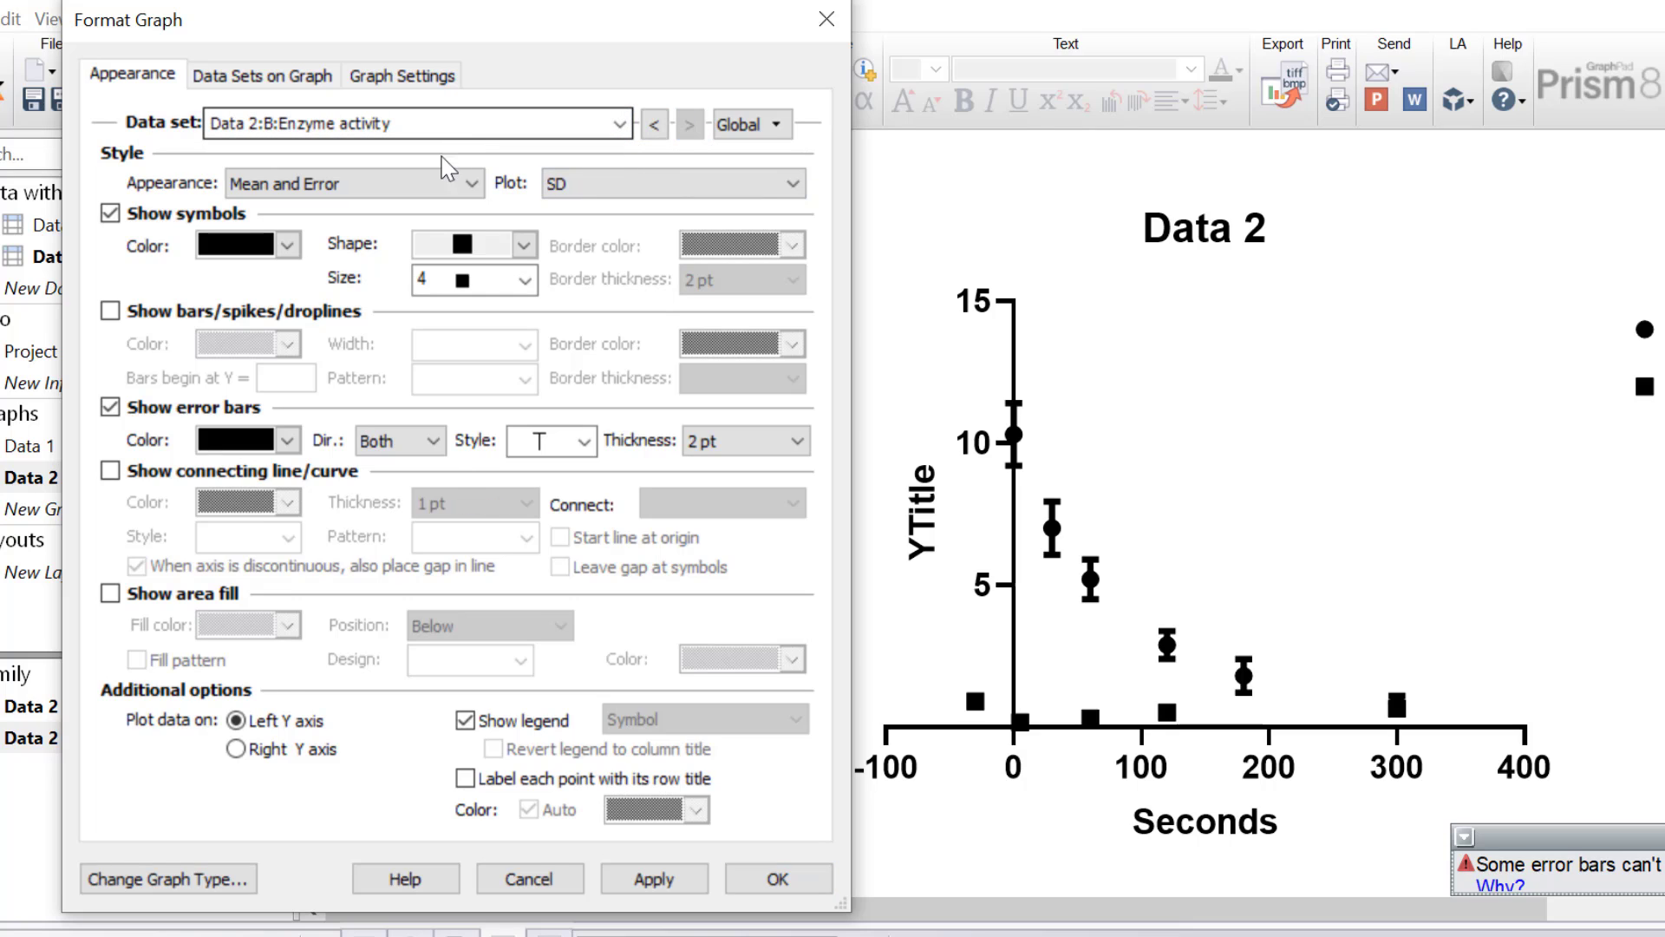
left_click(265, 751)
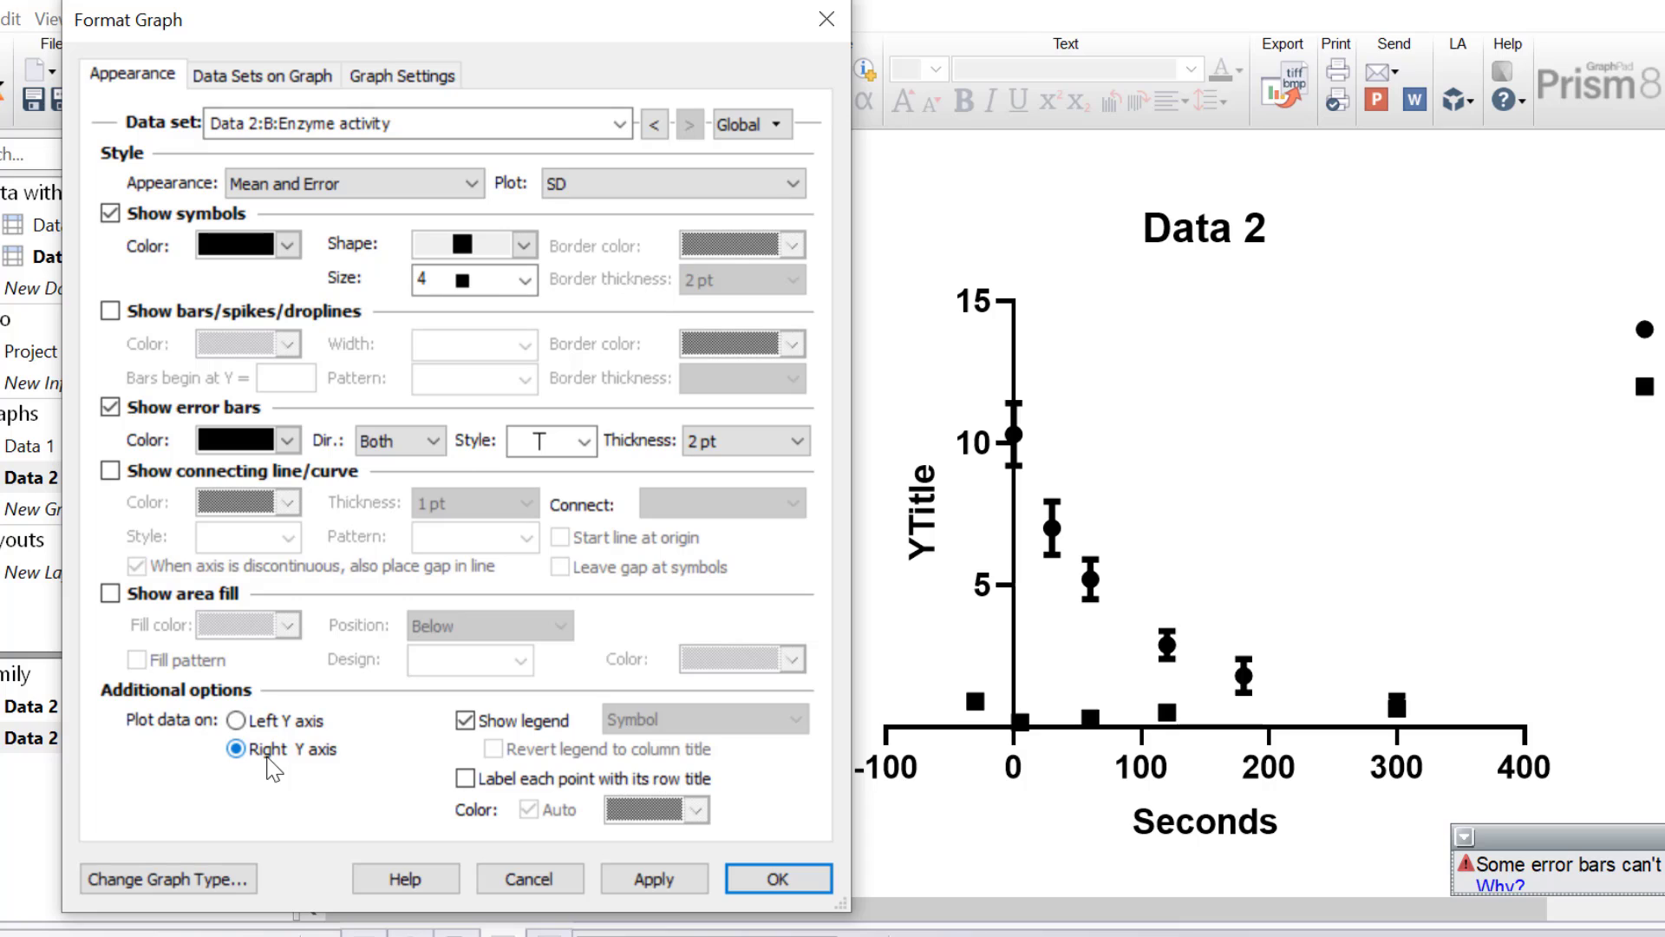
left_click(647, 879)
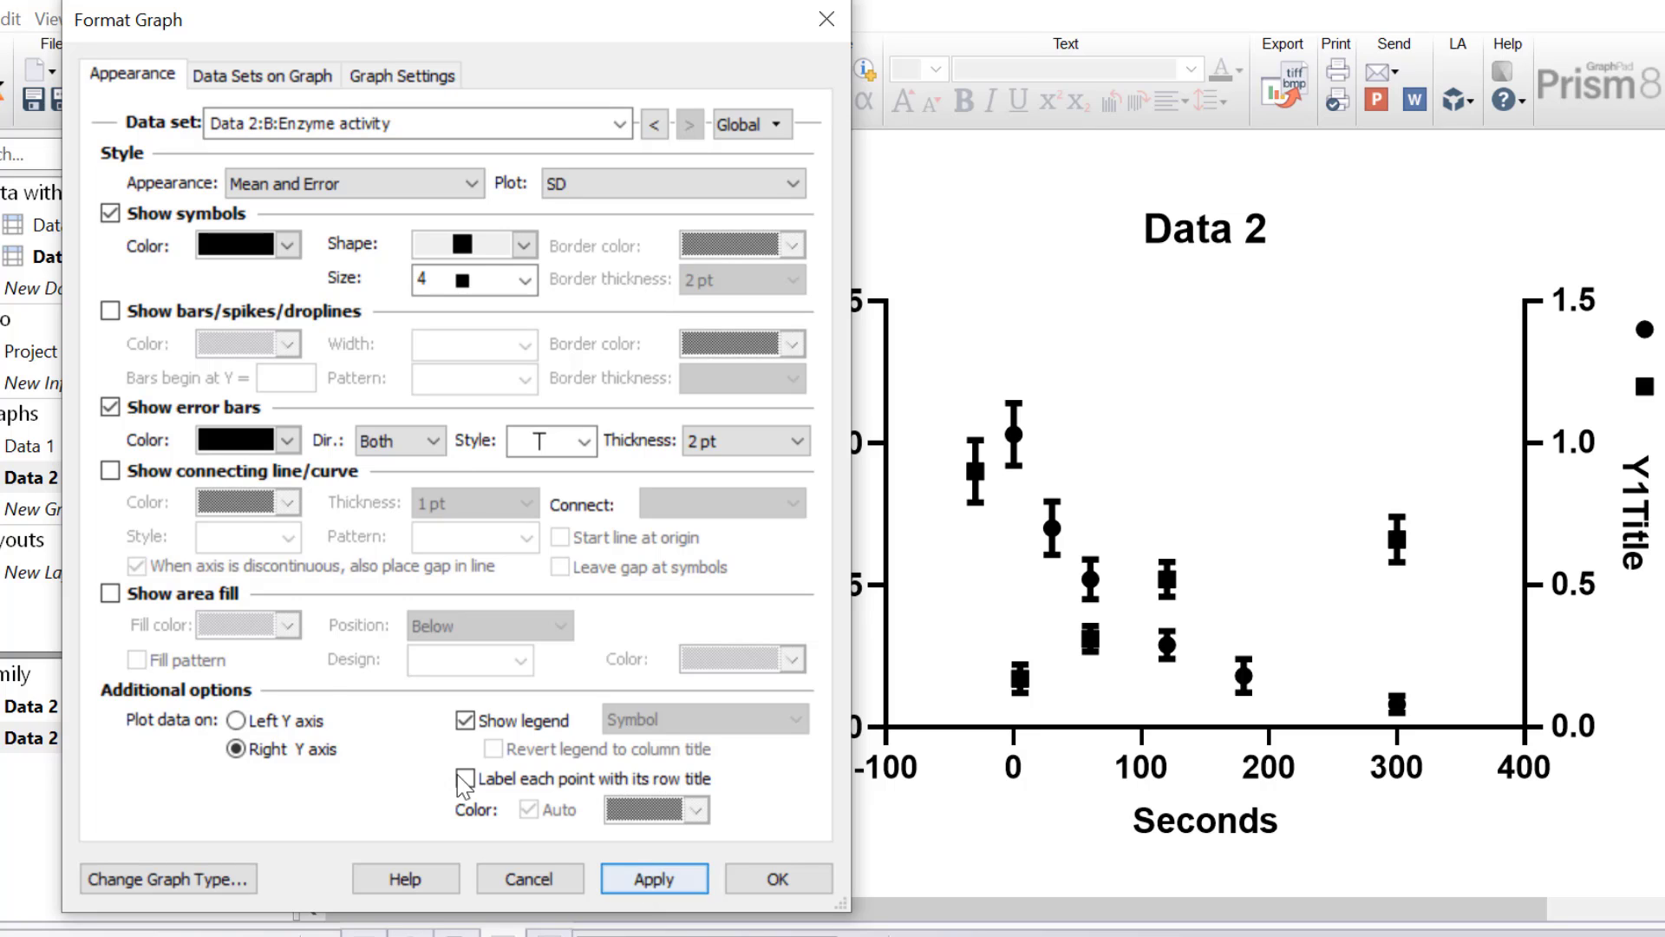
Step: Show Enzyme activity as bars instead of symbols, with a dark blue fill and a bar width of 5
left_click(160, 217)
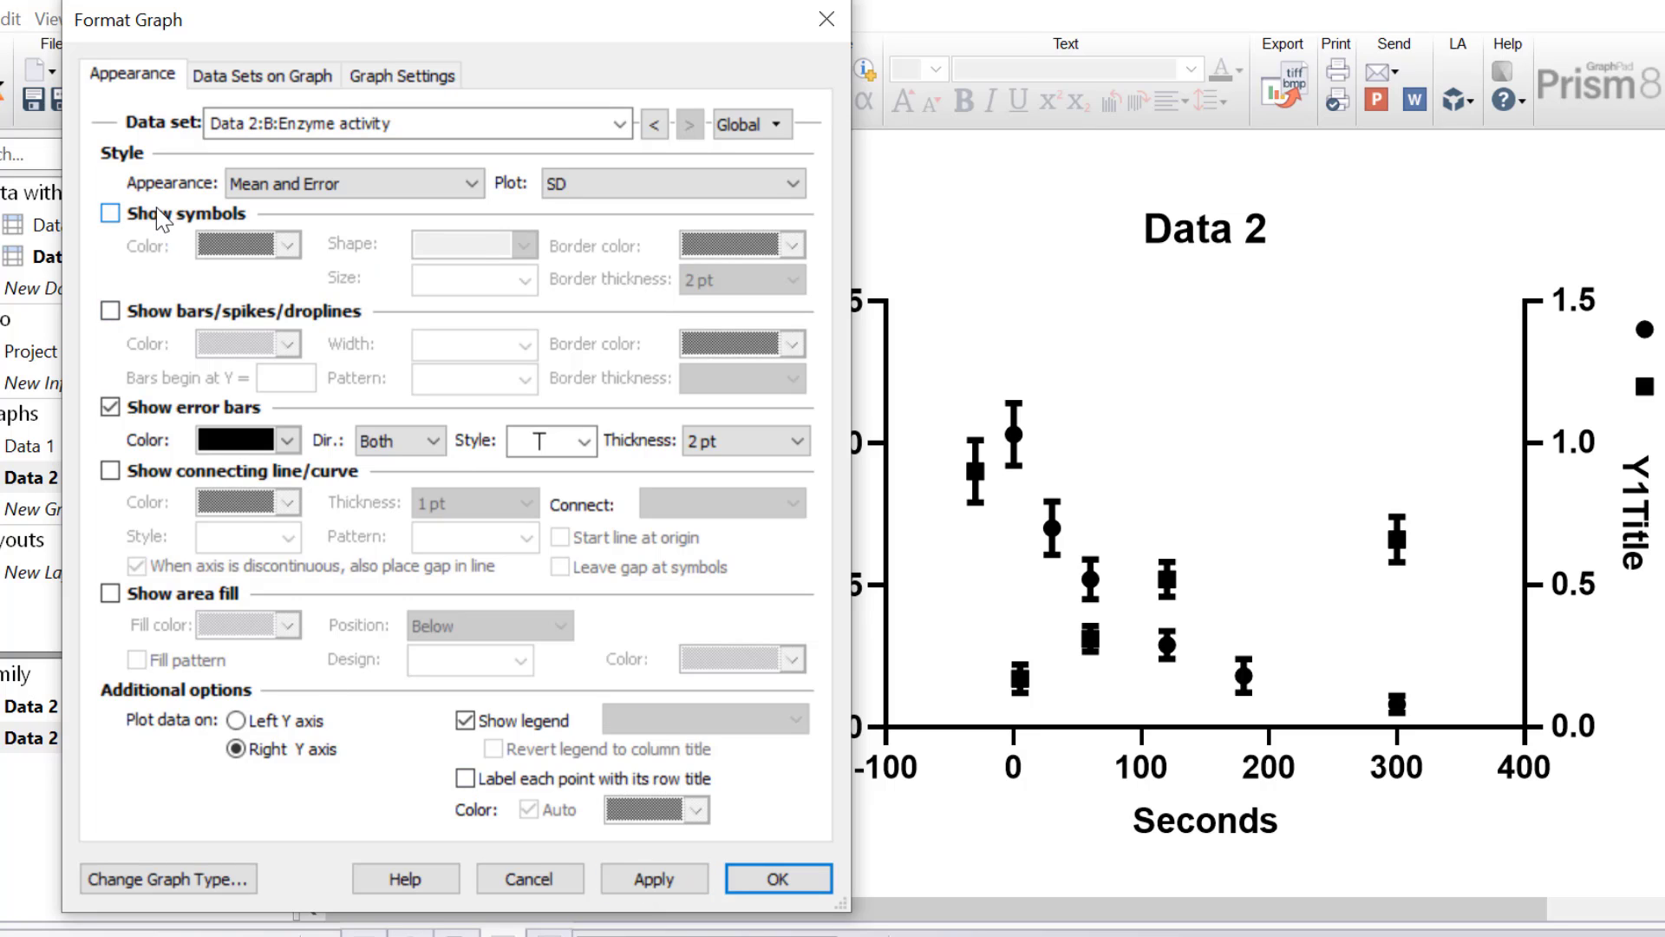
left_click(162, 317)
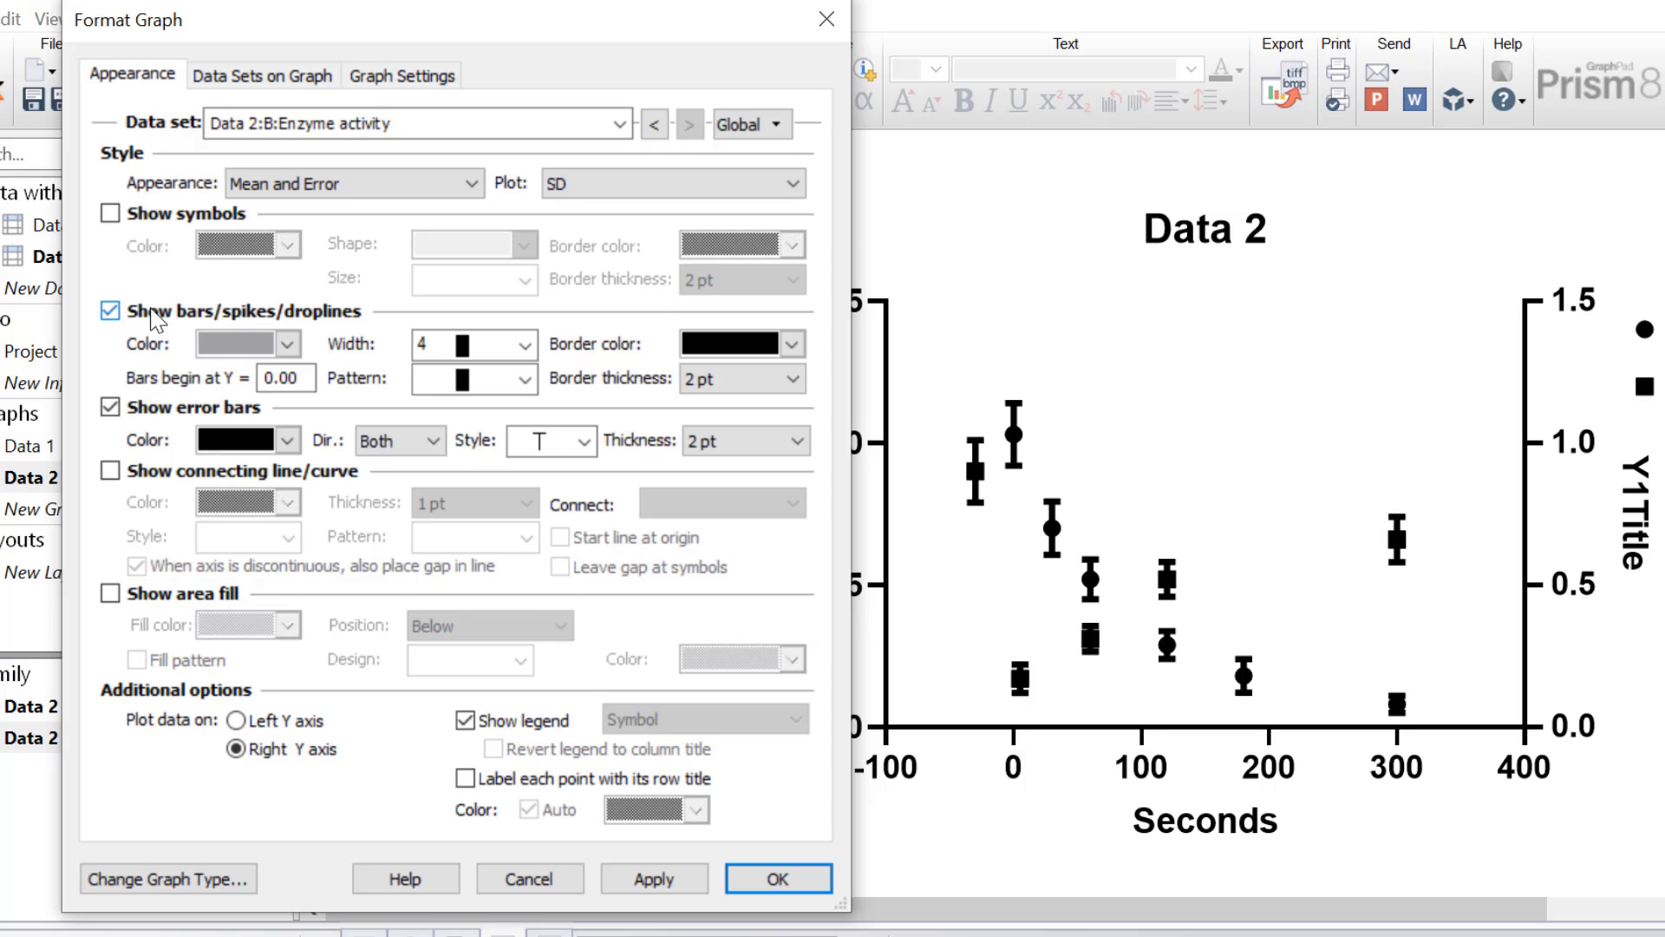
left_click(235, 345)
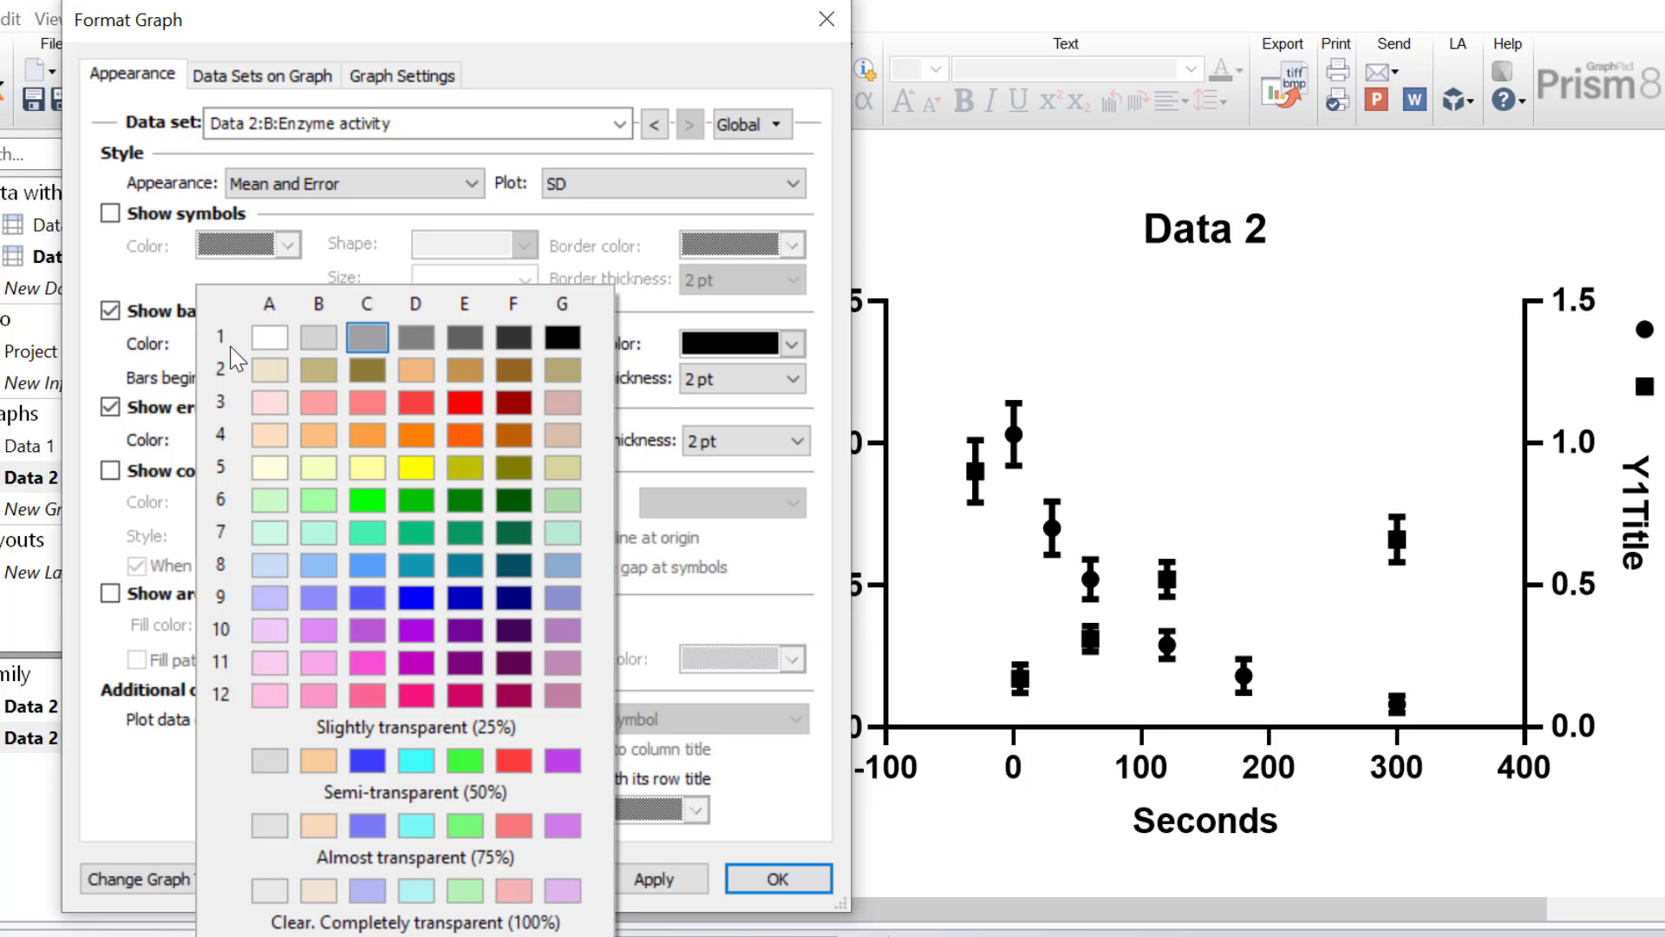
left_click(465, 599)
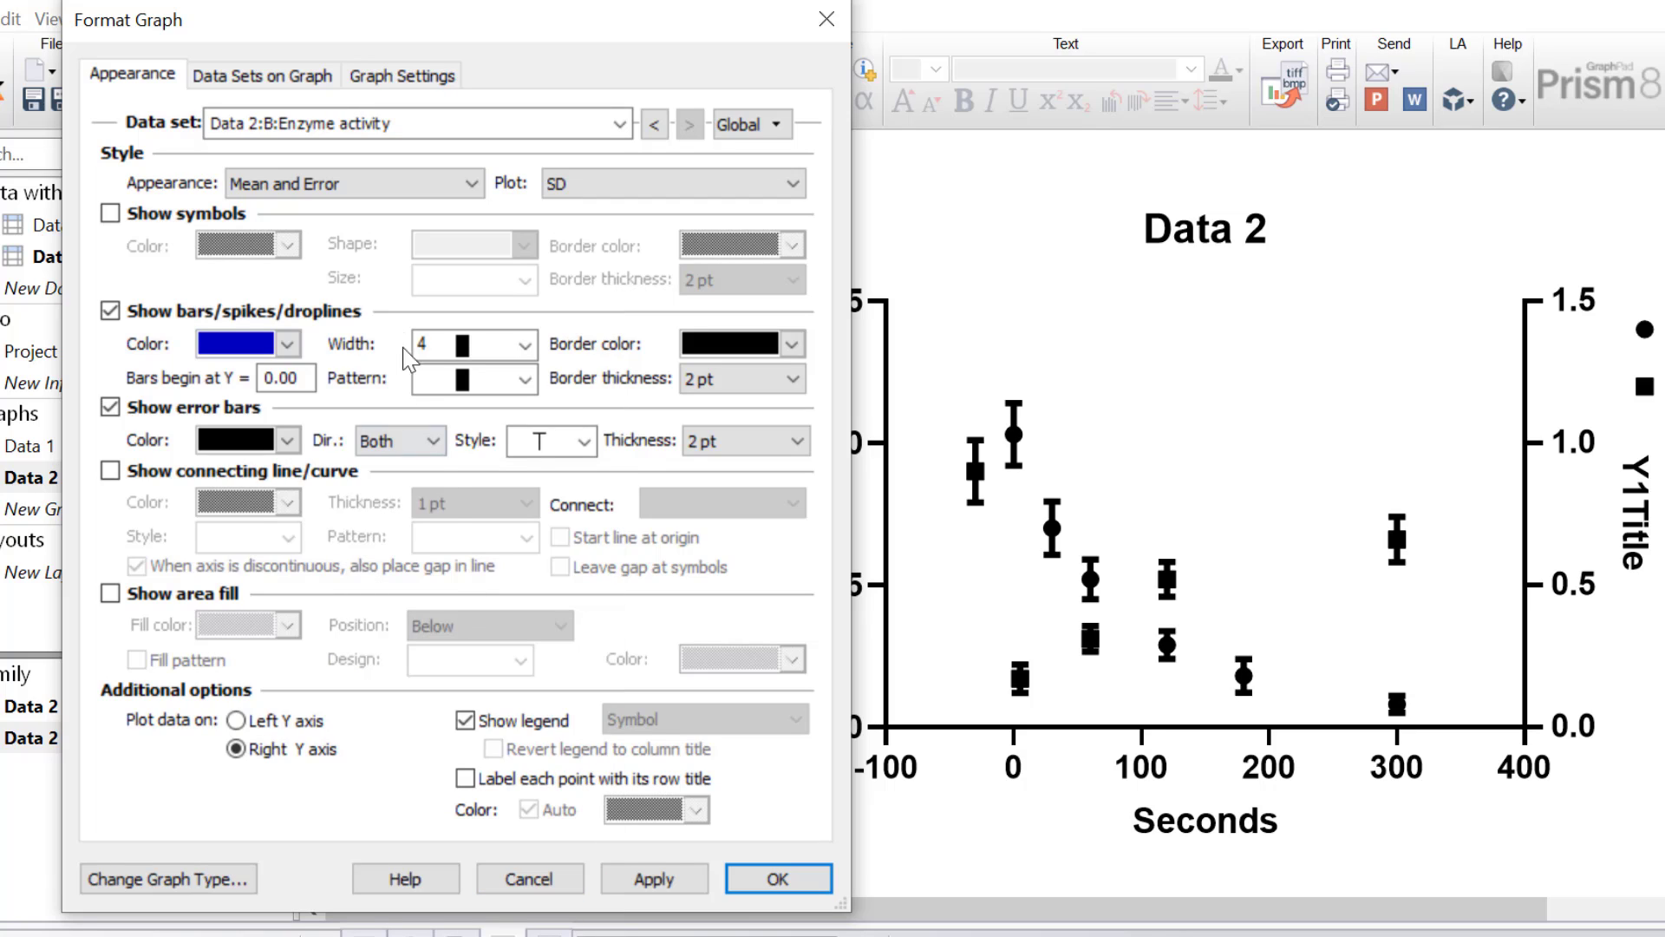
left_click(484, 343)
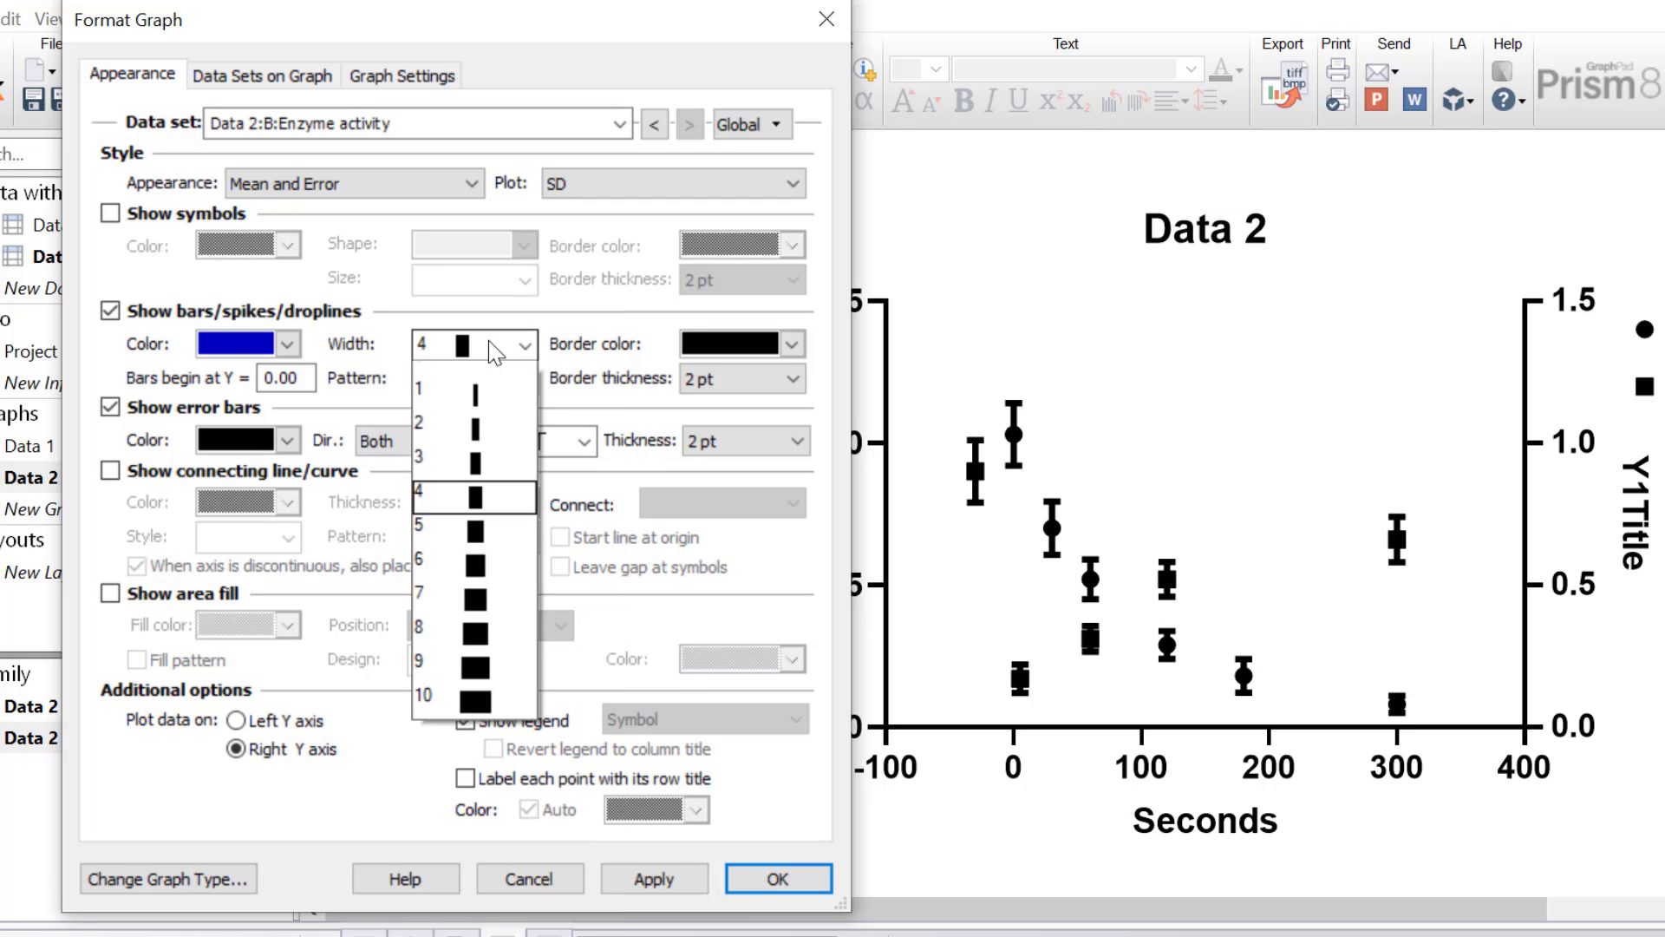
left_click(442, 544)
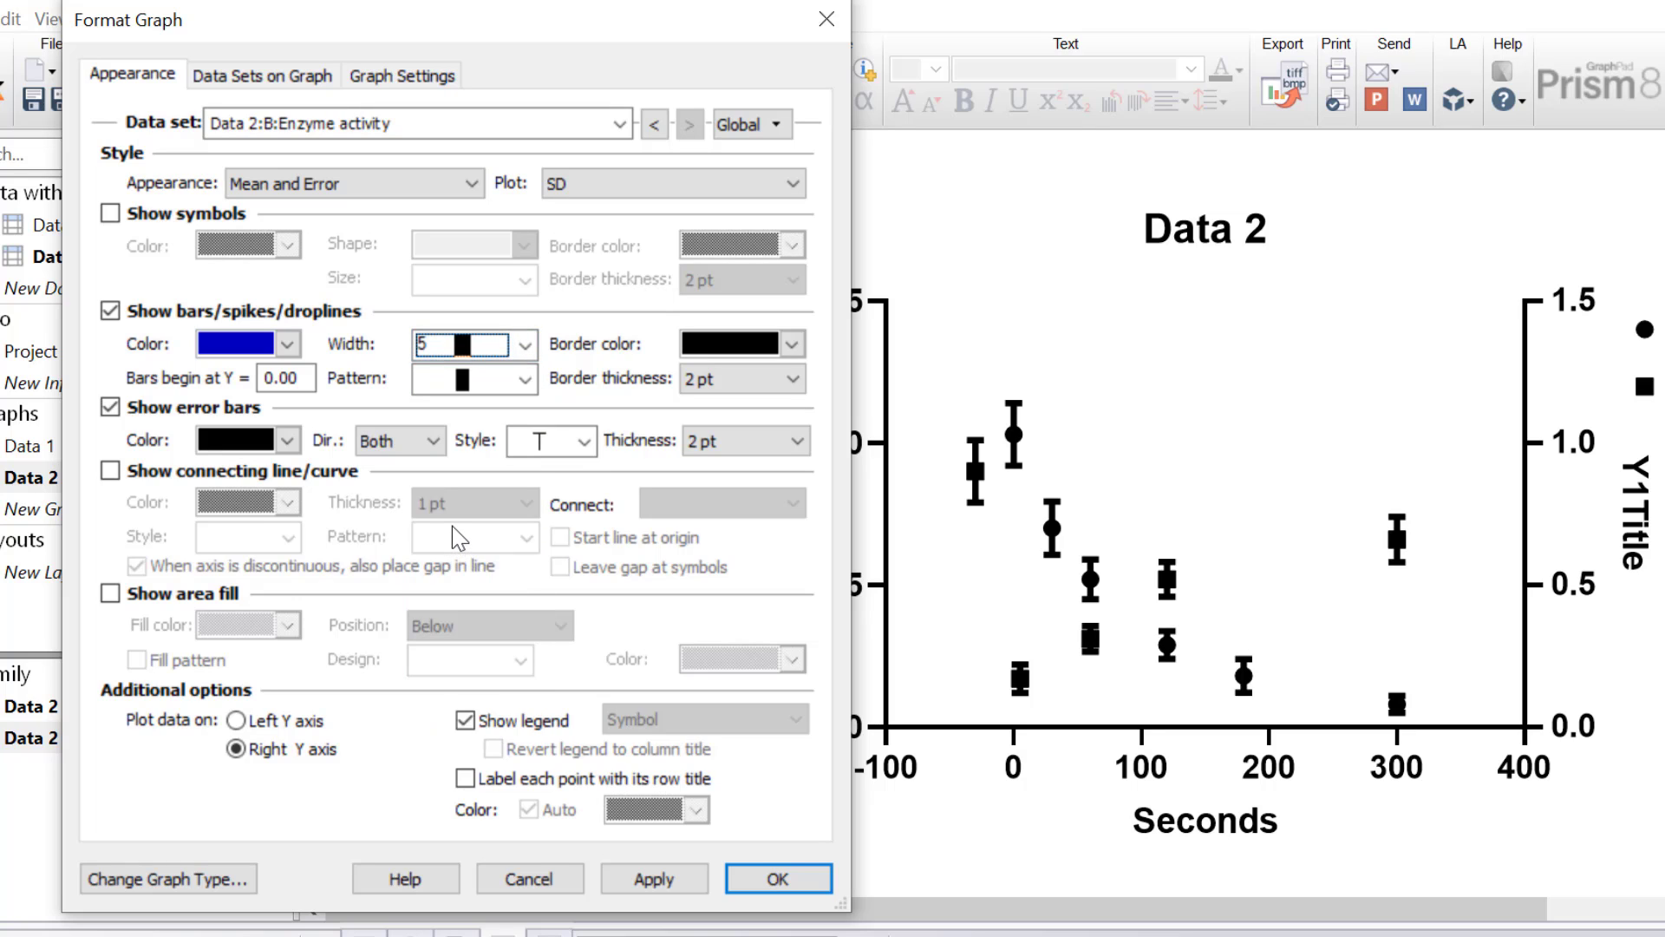
Step: Set the Enzyme activity bar border to 1/2 pt, make the border and error bars dark blue, and apply the changes
left_click(741, 379)
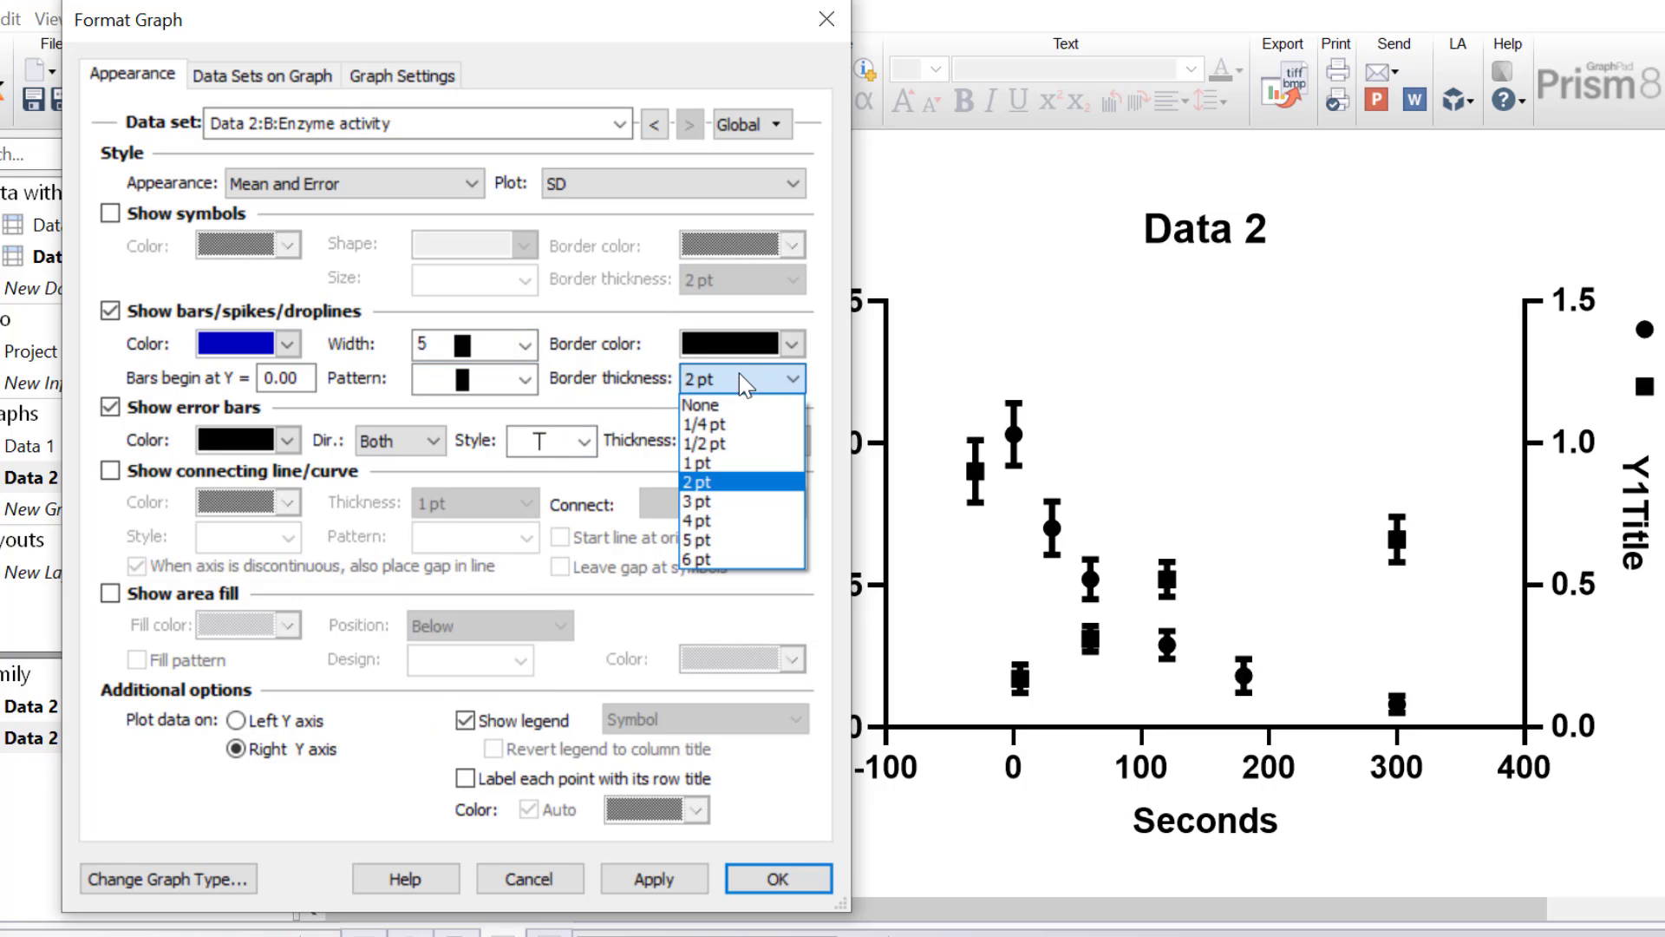
left_click(732, 444)
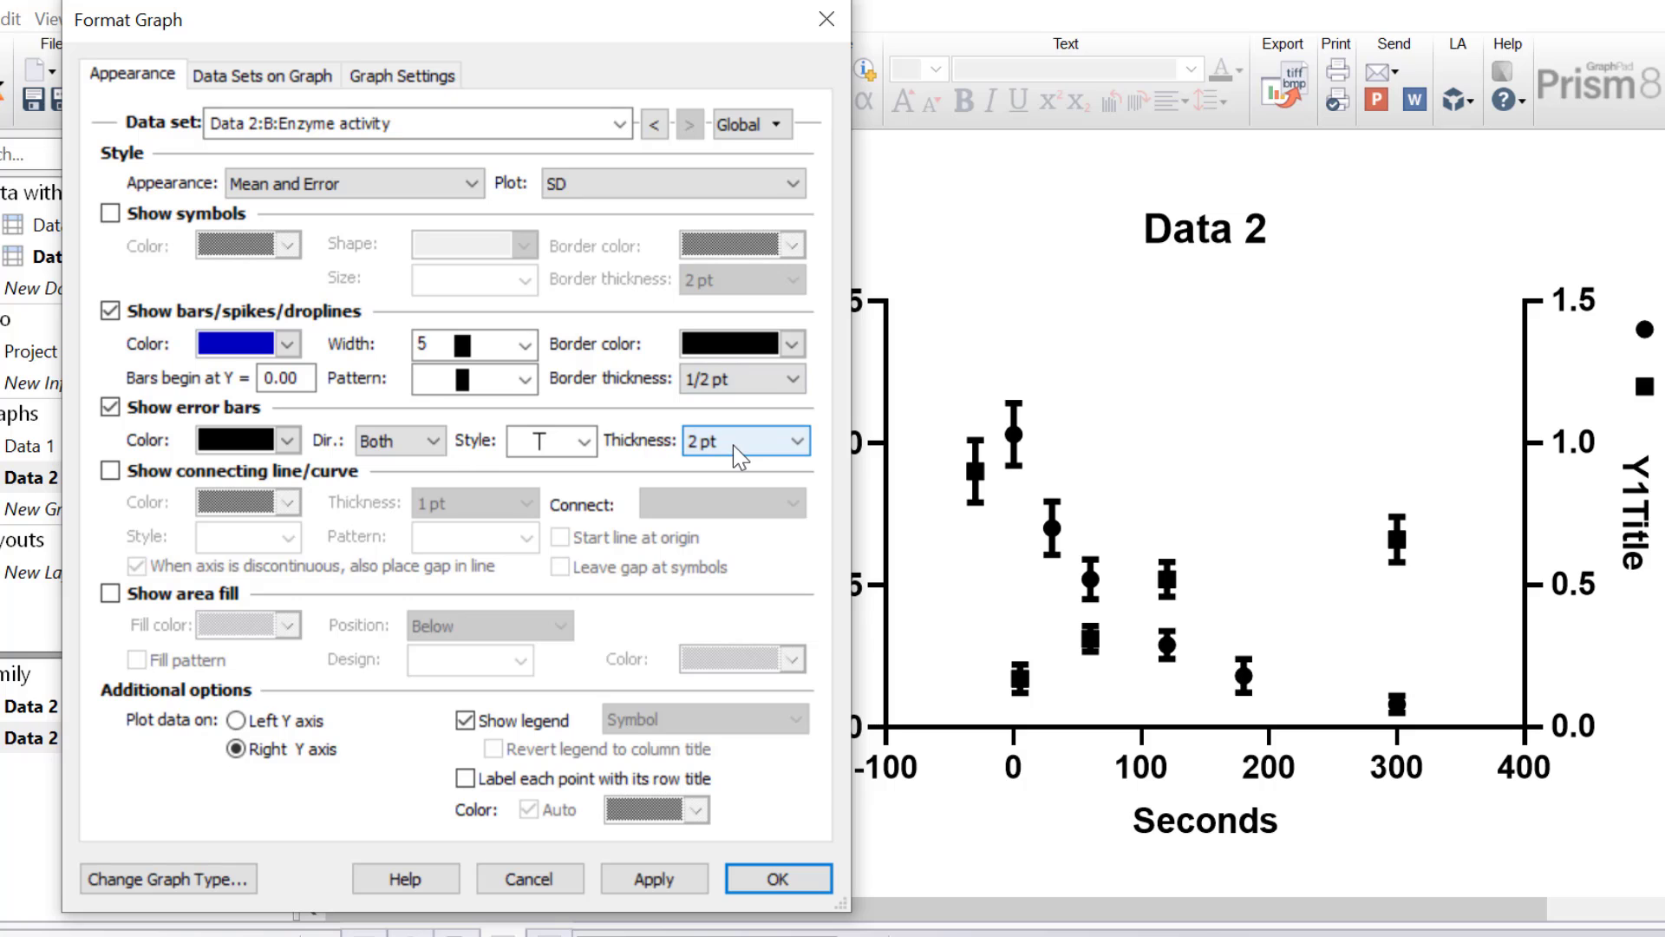
left_click(733, 347)
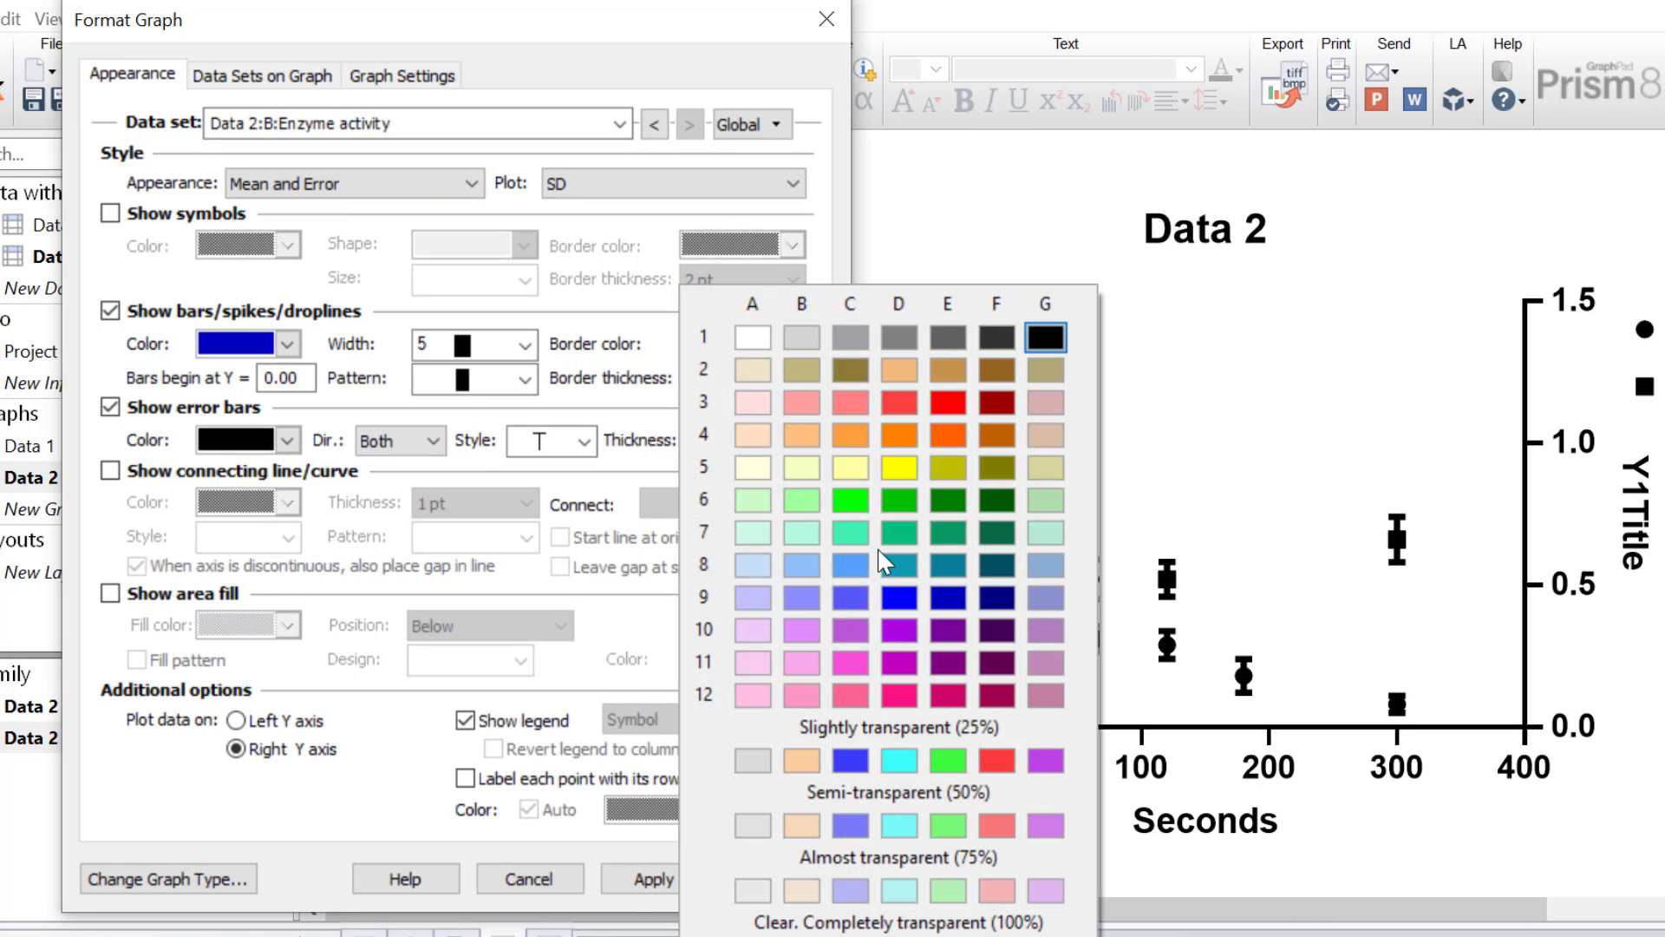
left_click(947, 598)
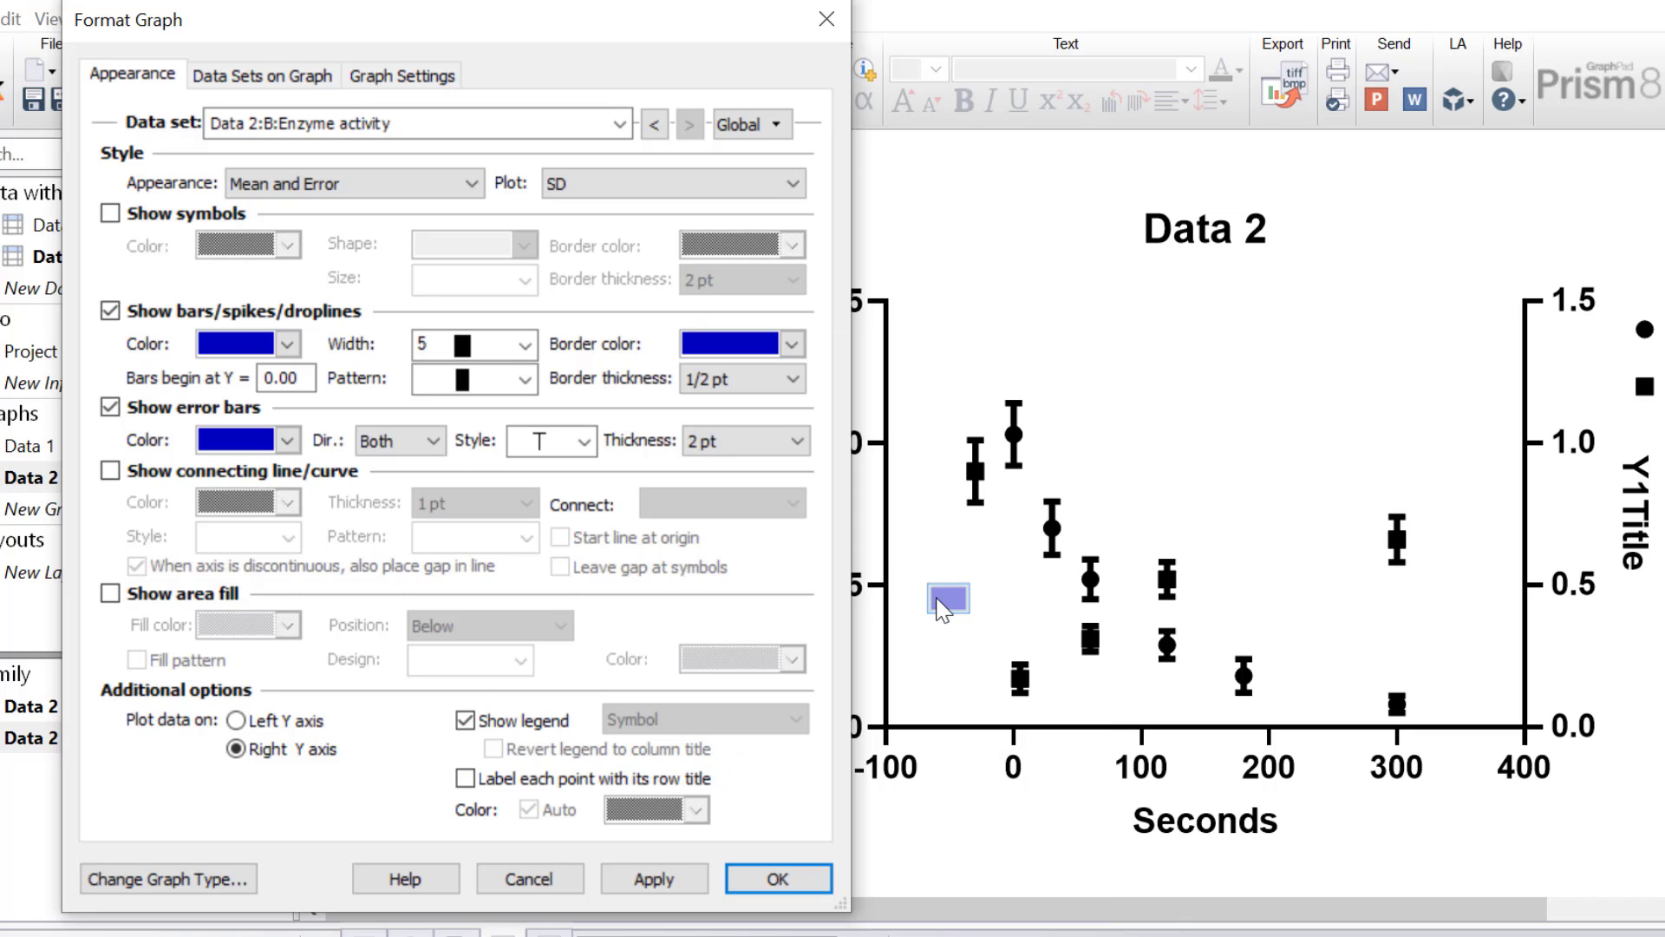
left_click(661, 879)
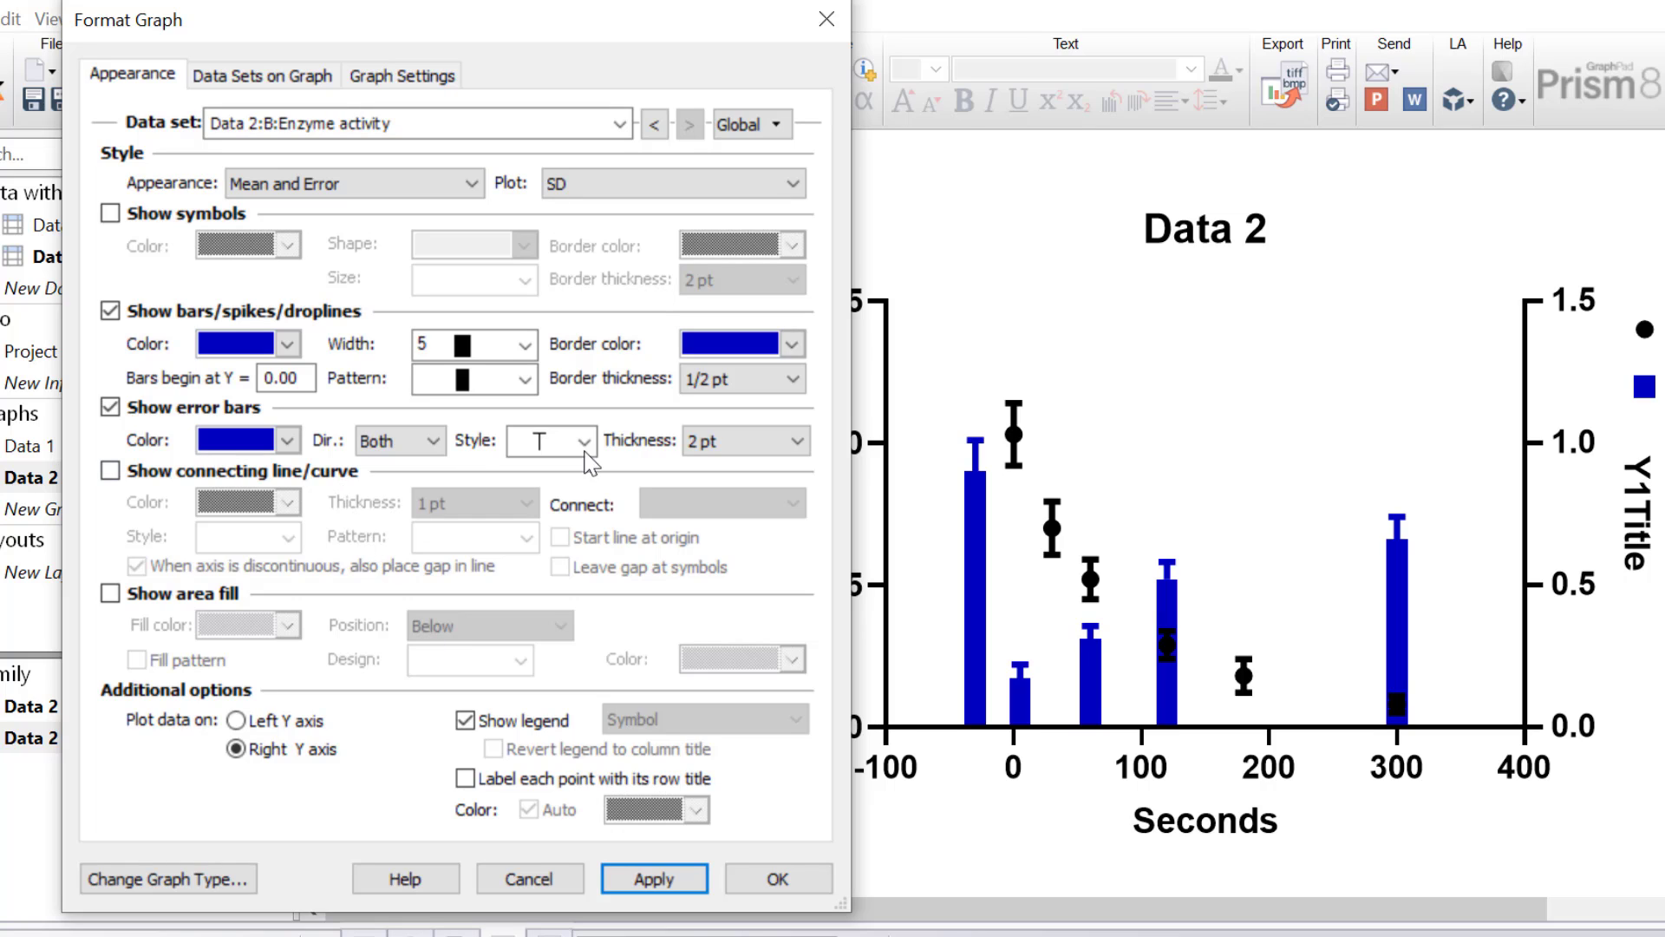
Step: Set the Enzyme activity error bar thickness to 1 pt and apply it
left_click(738, 443)
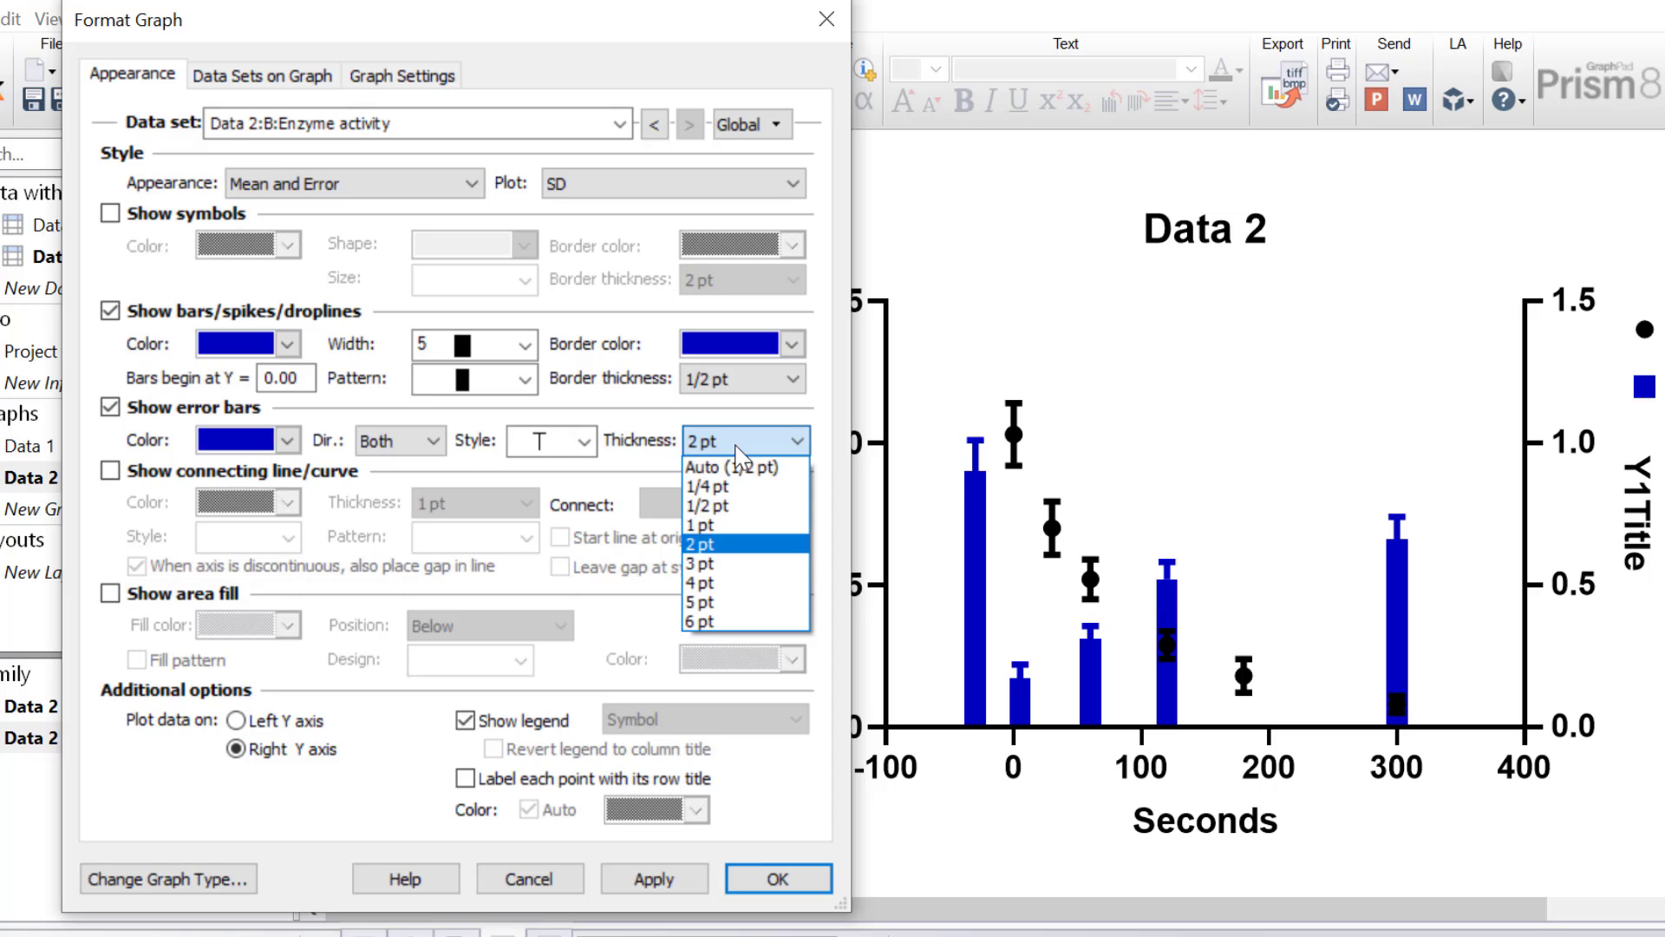
left_click(739, 525)
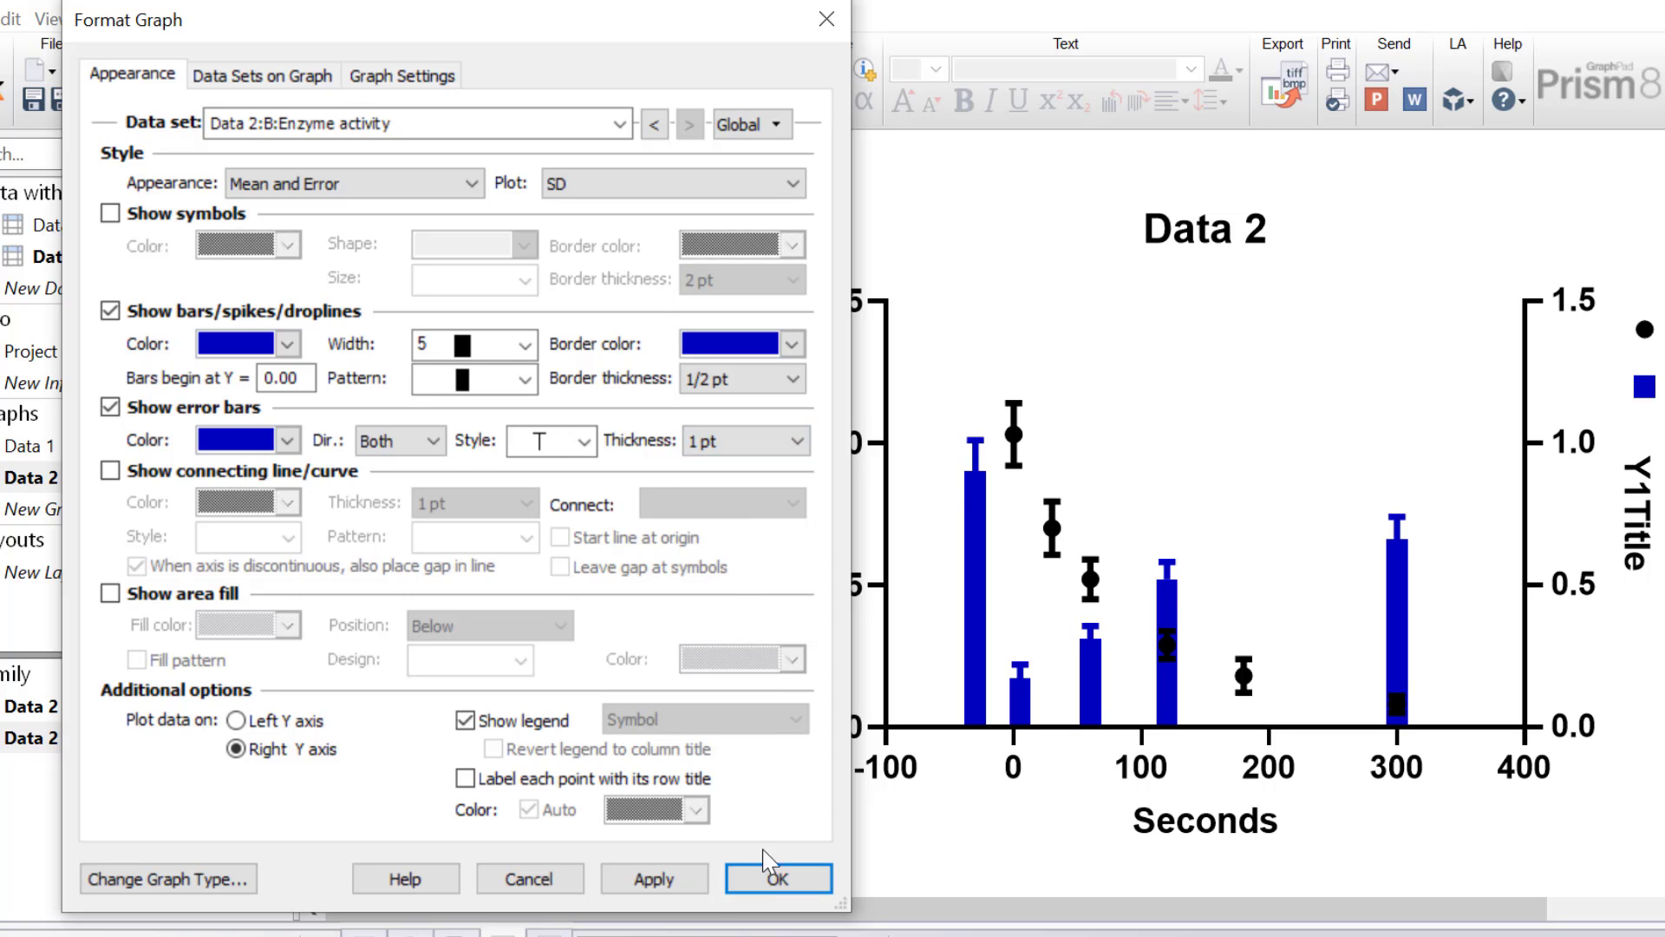
left_click(683, 889)
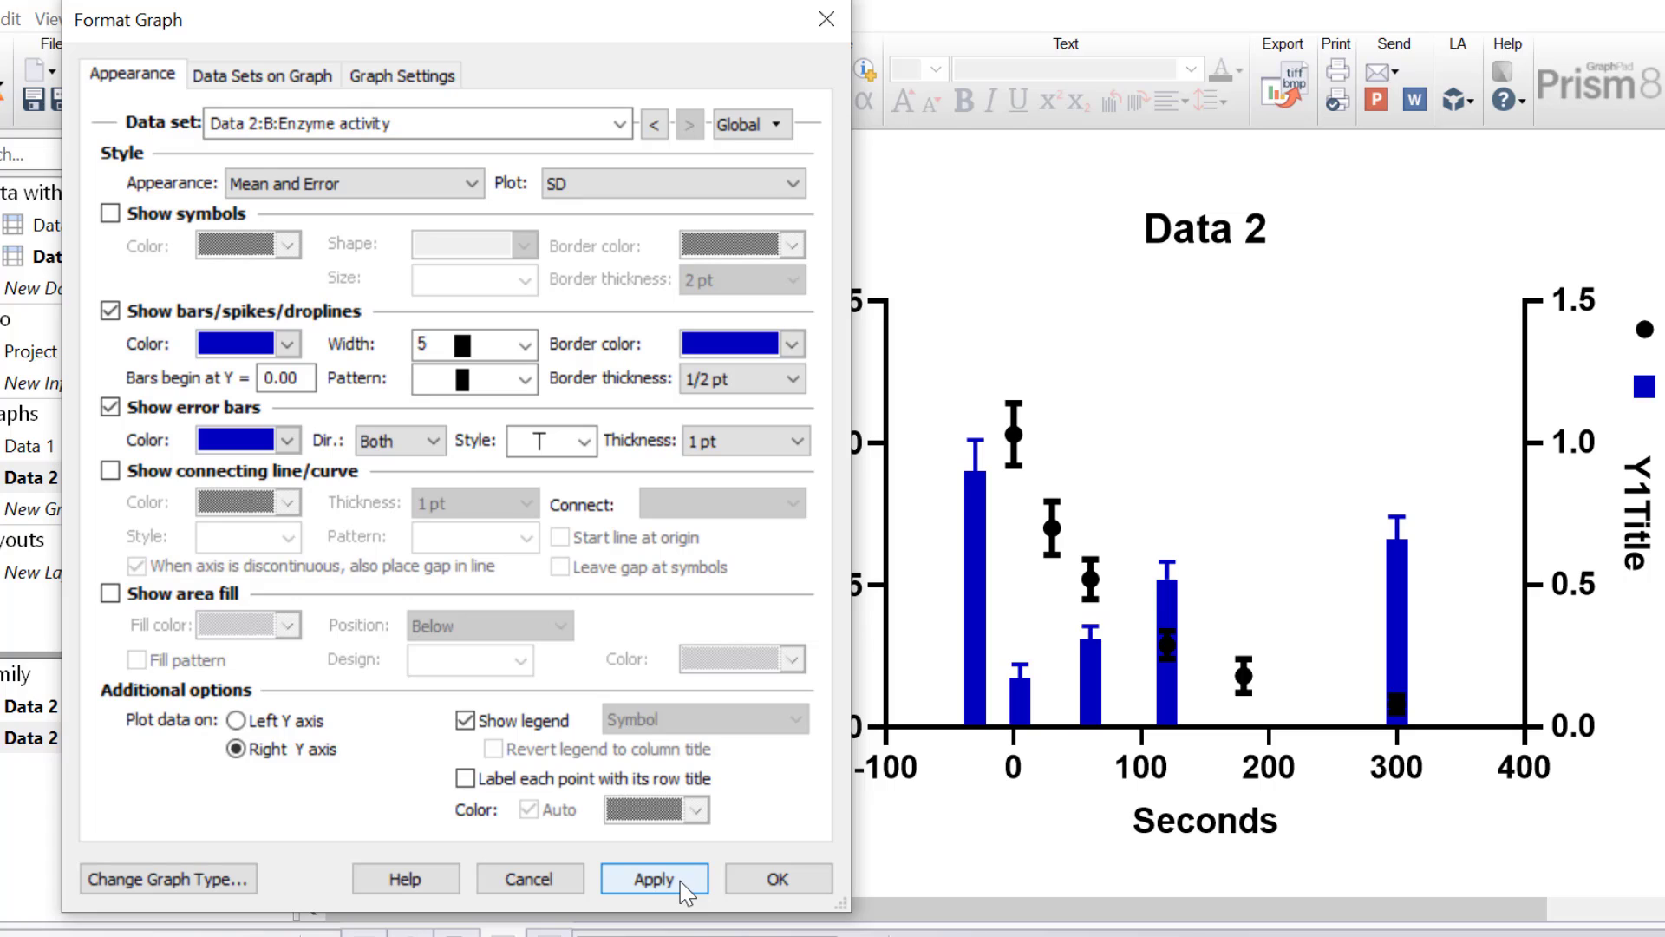
Step: Color the Plasma drug level symbols red and set their size to 3
left_click(654, 126)
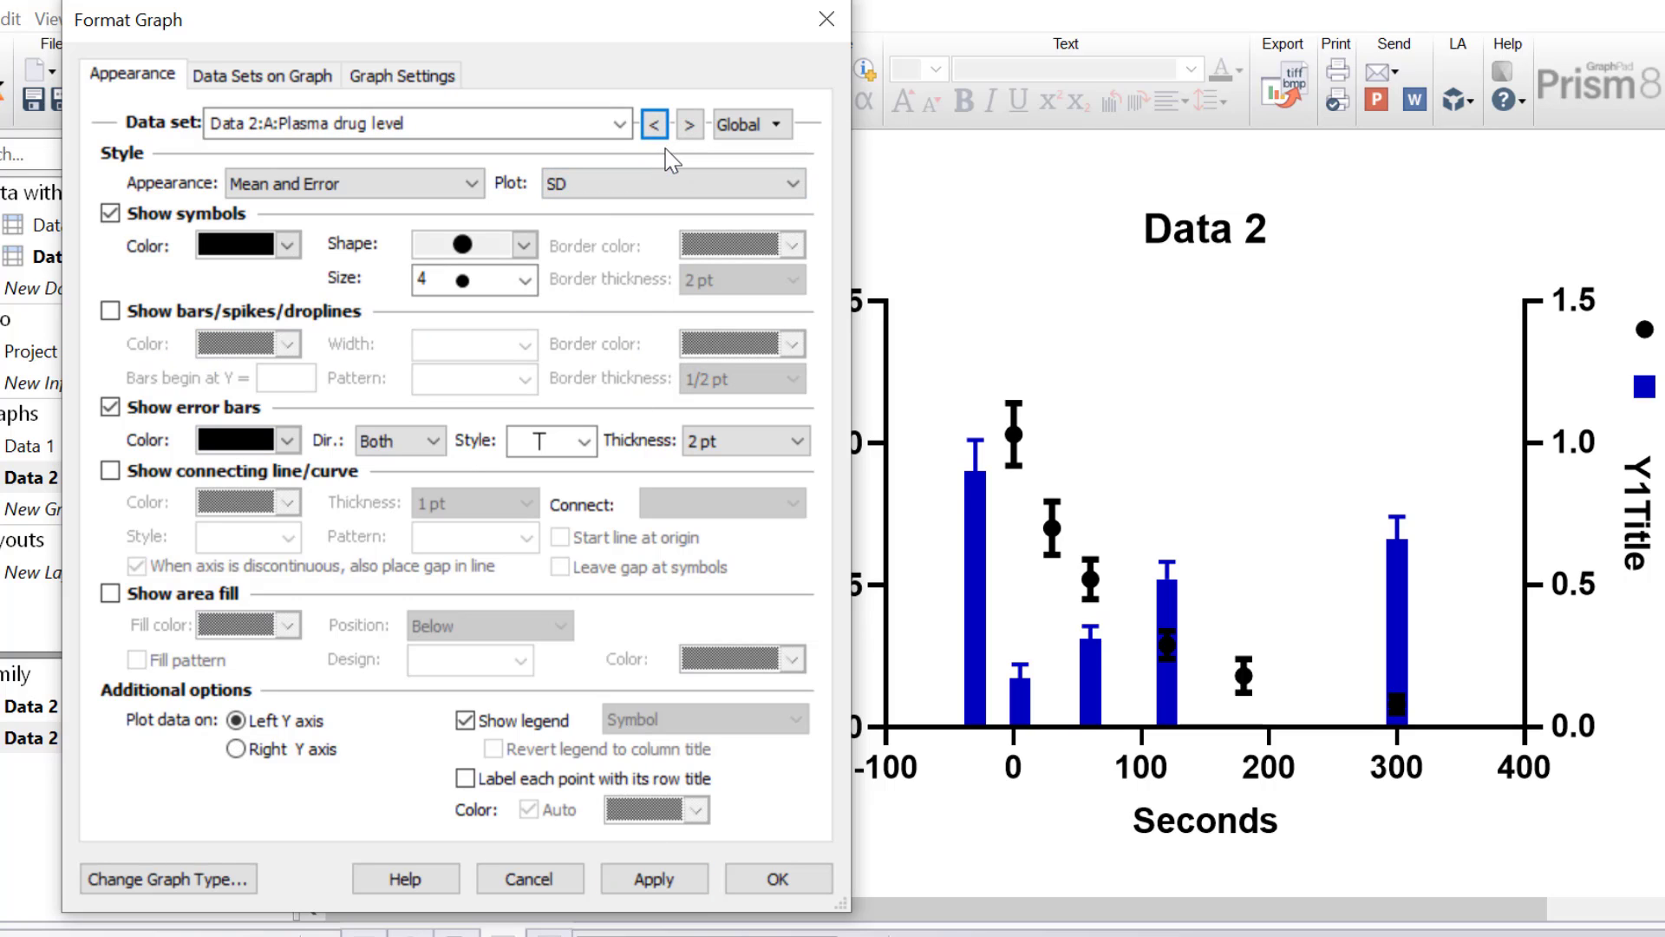
left_click(243, 243)
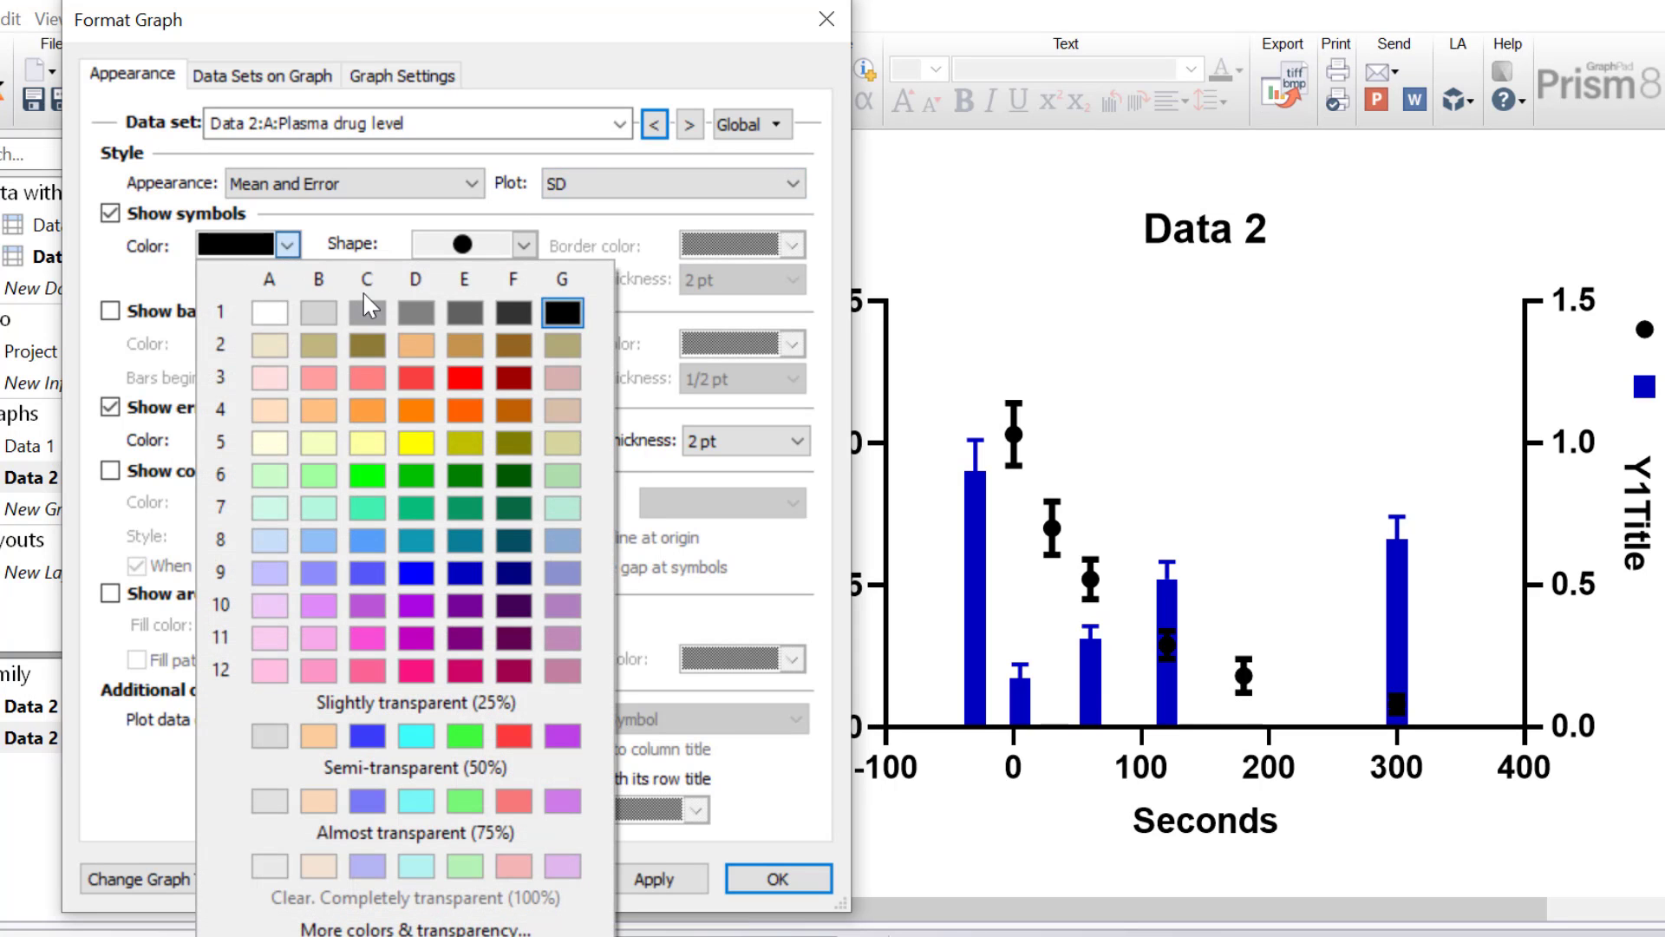
left_click(465, 379)
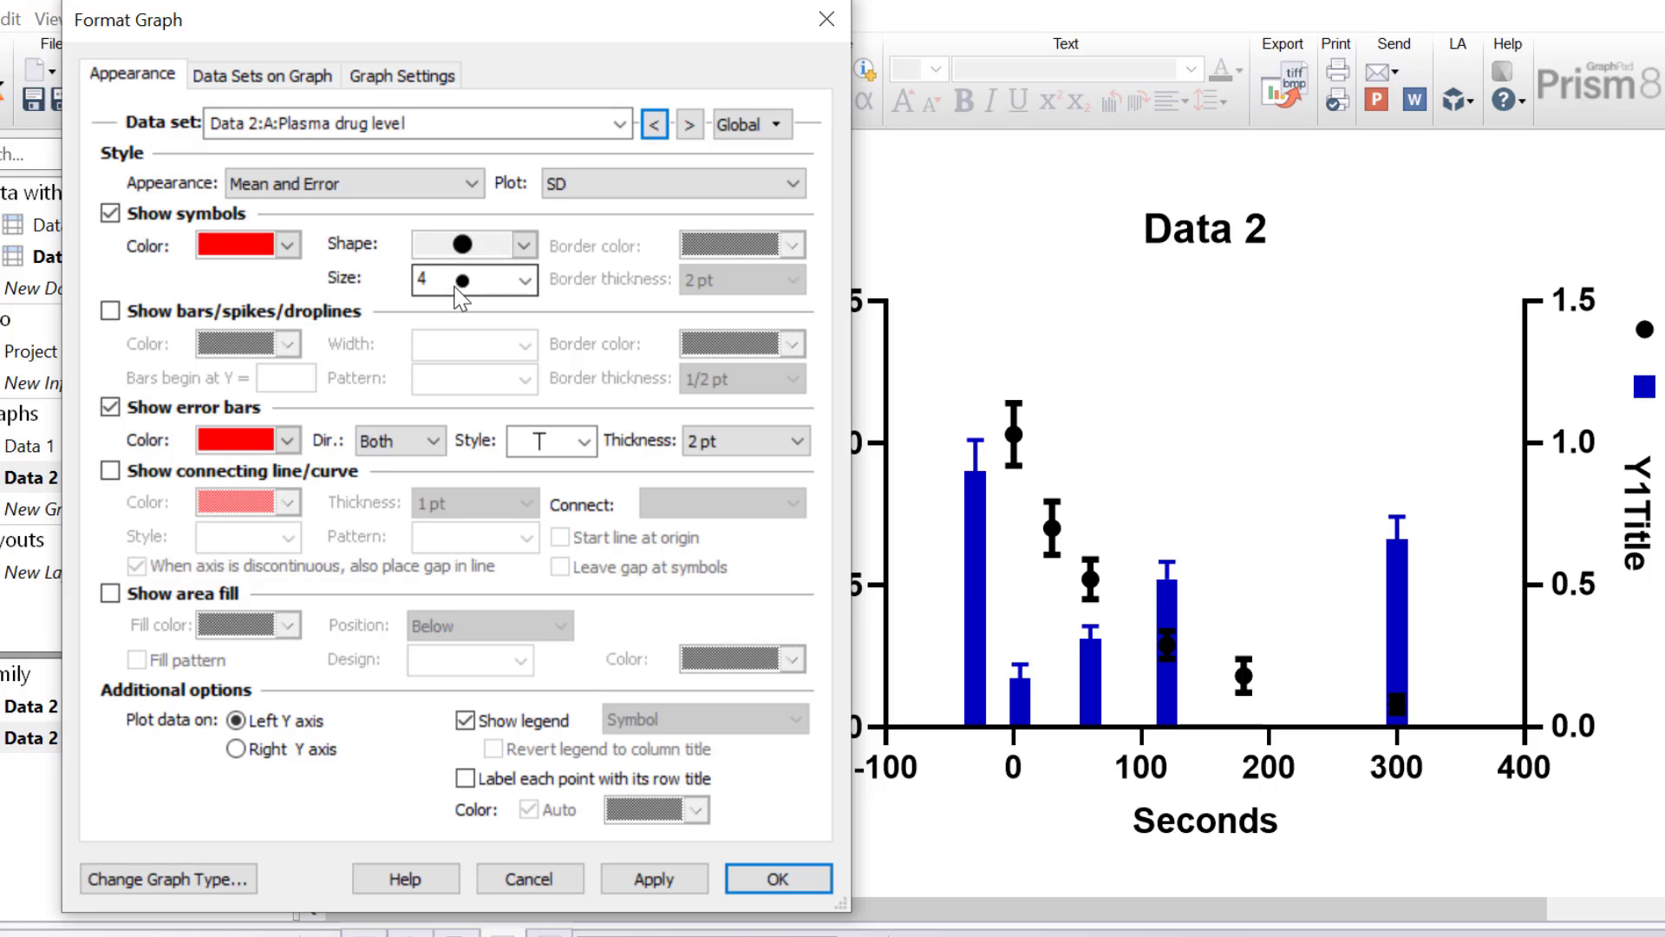
left_click(461, 281)
left_click(452, 444)
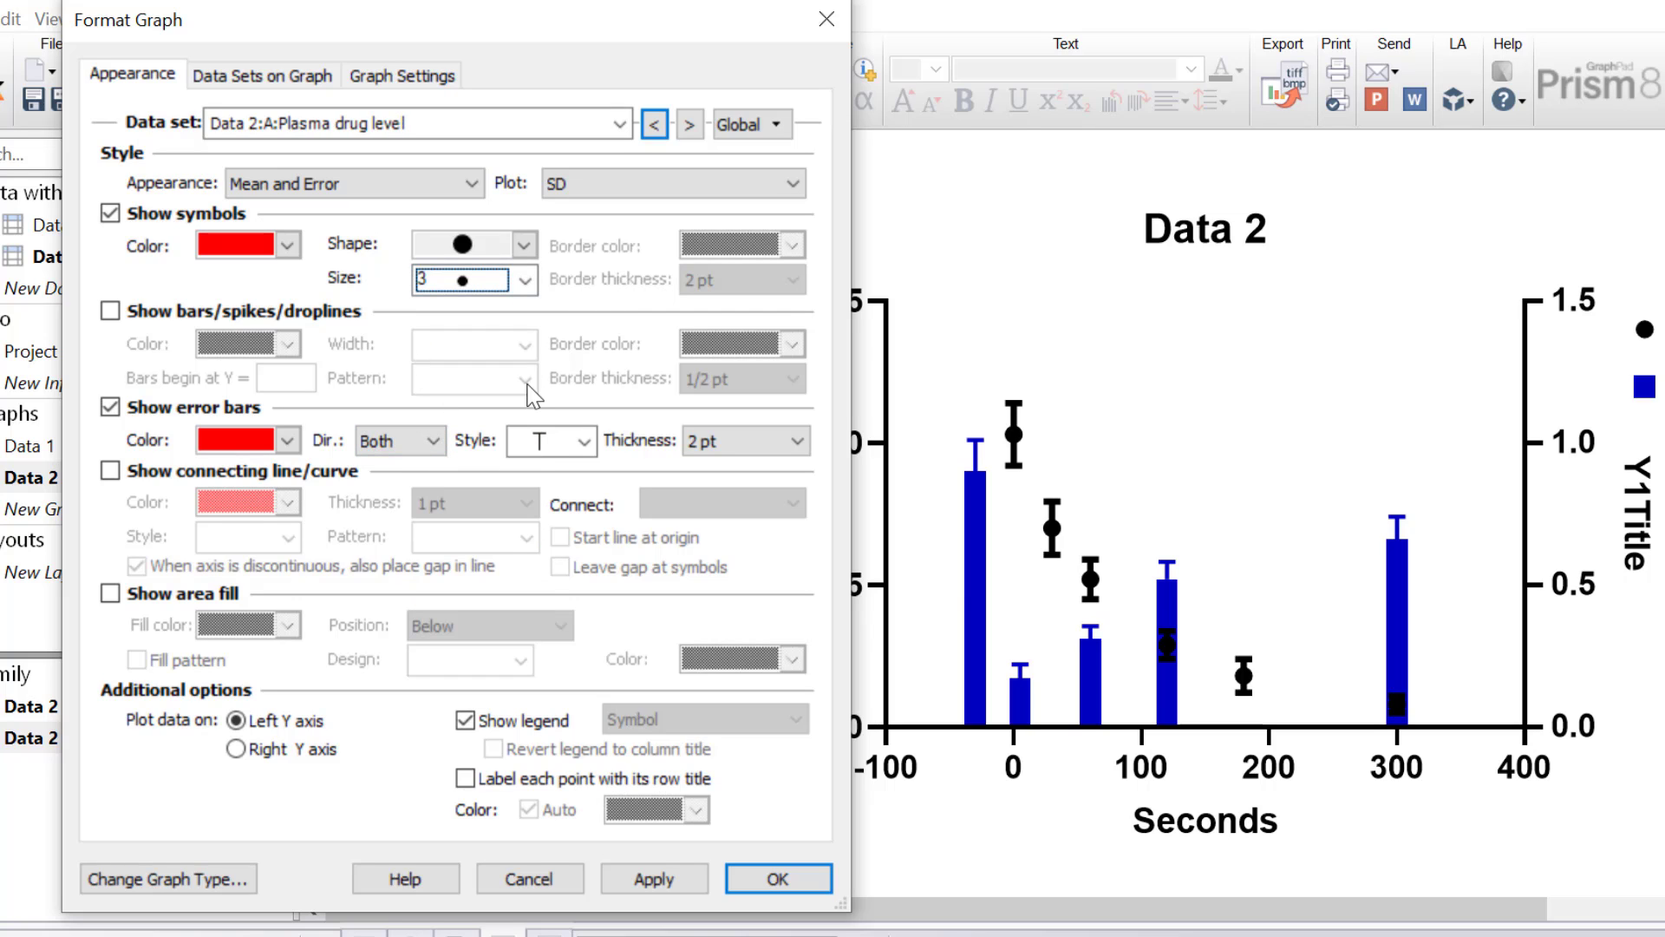
Step: Set the Plasma drug level error bar thickness to 1 pt and accept the graph formatting
left_click(753, 443)
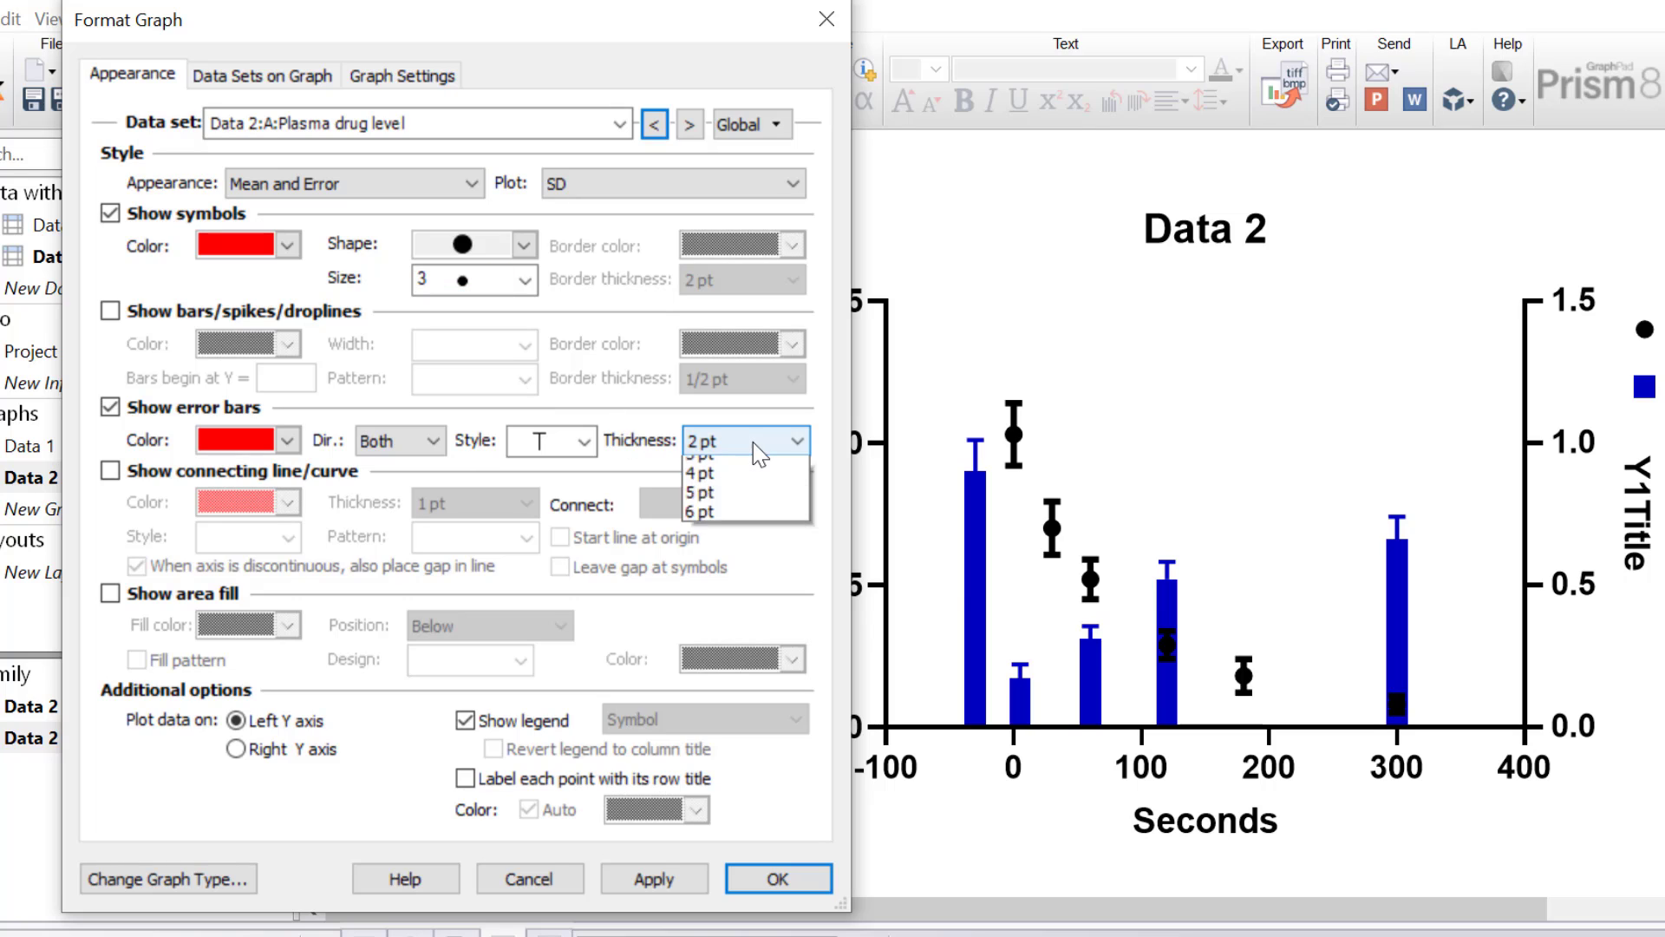
left_click(747, 522)
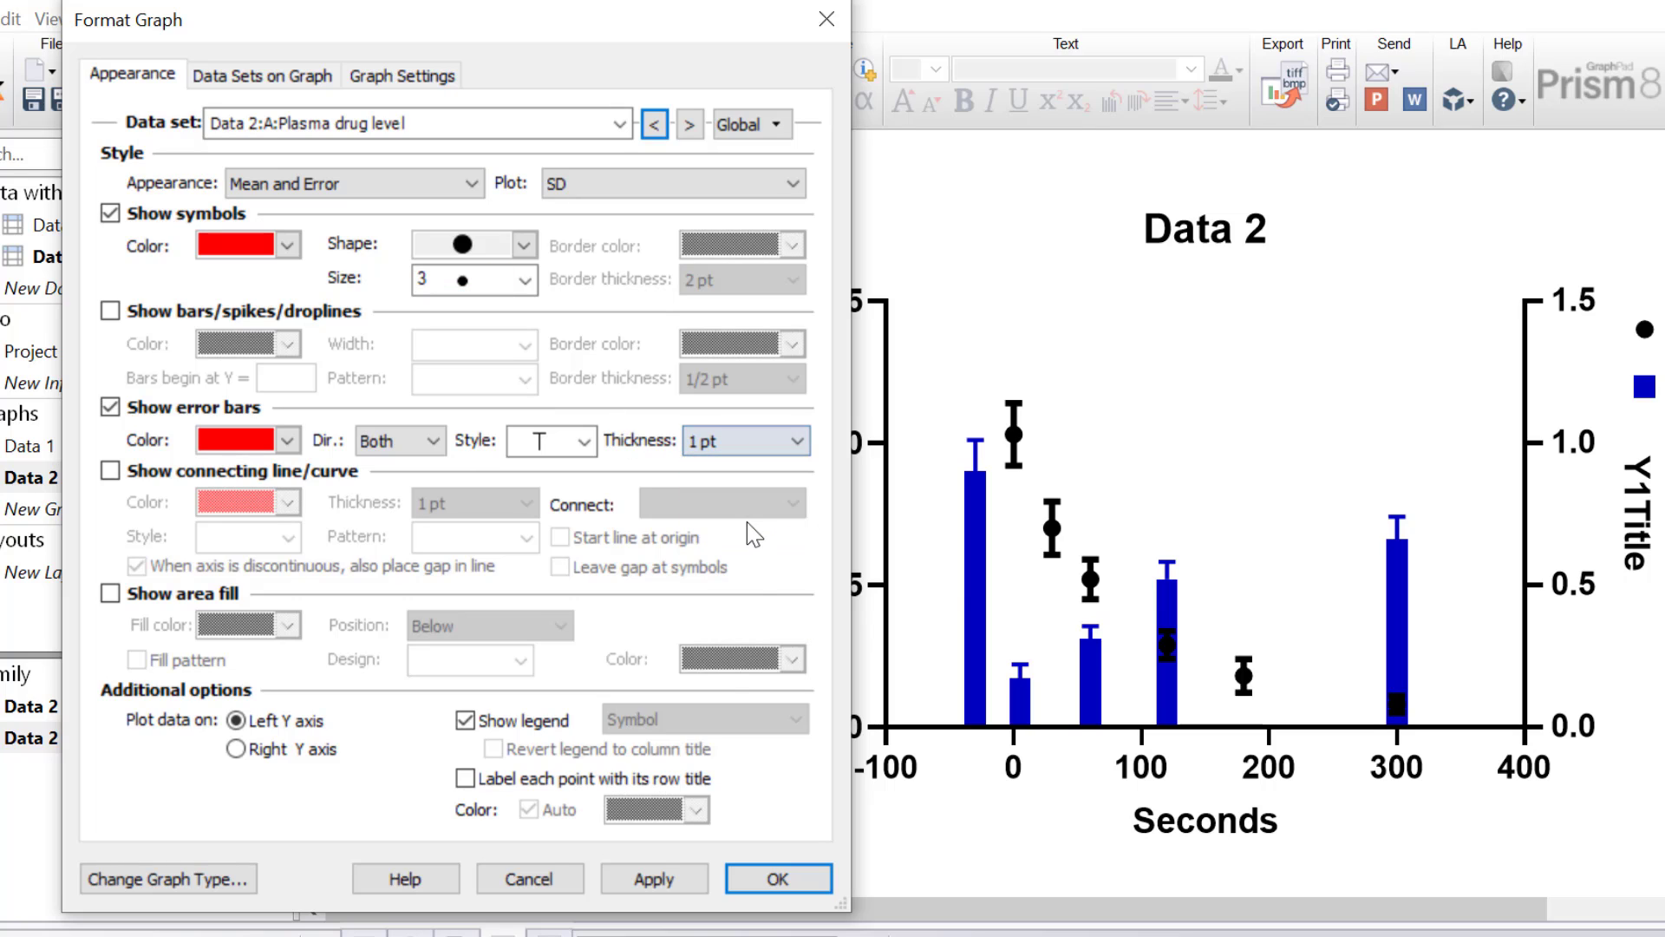
left_click(668, 878)
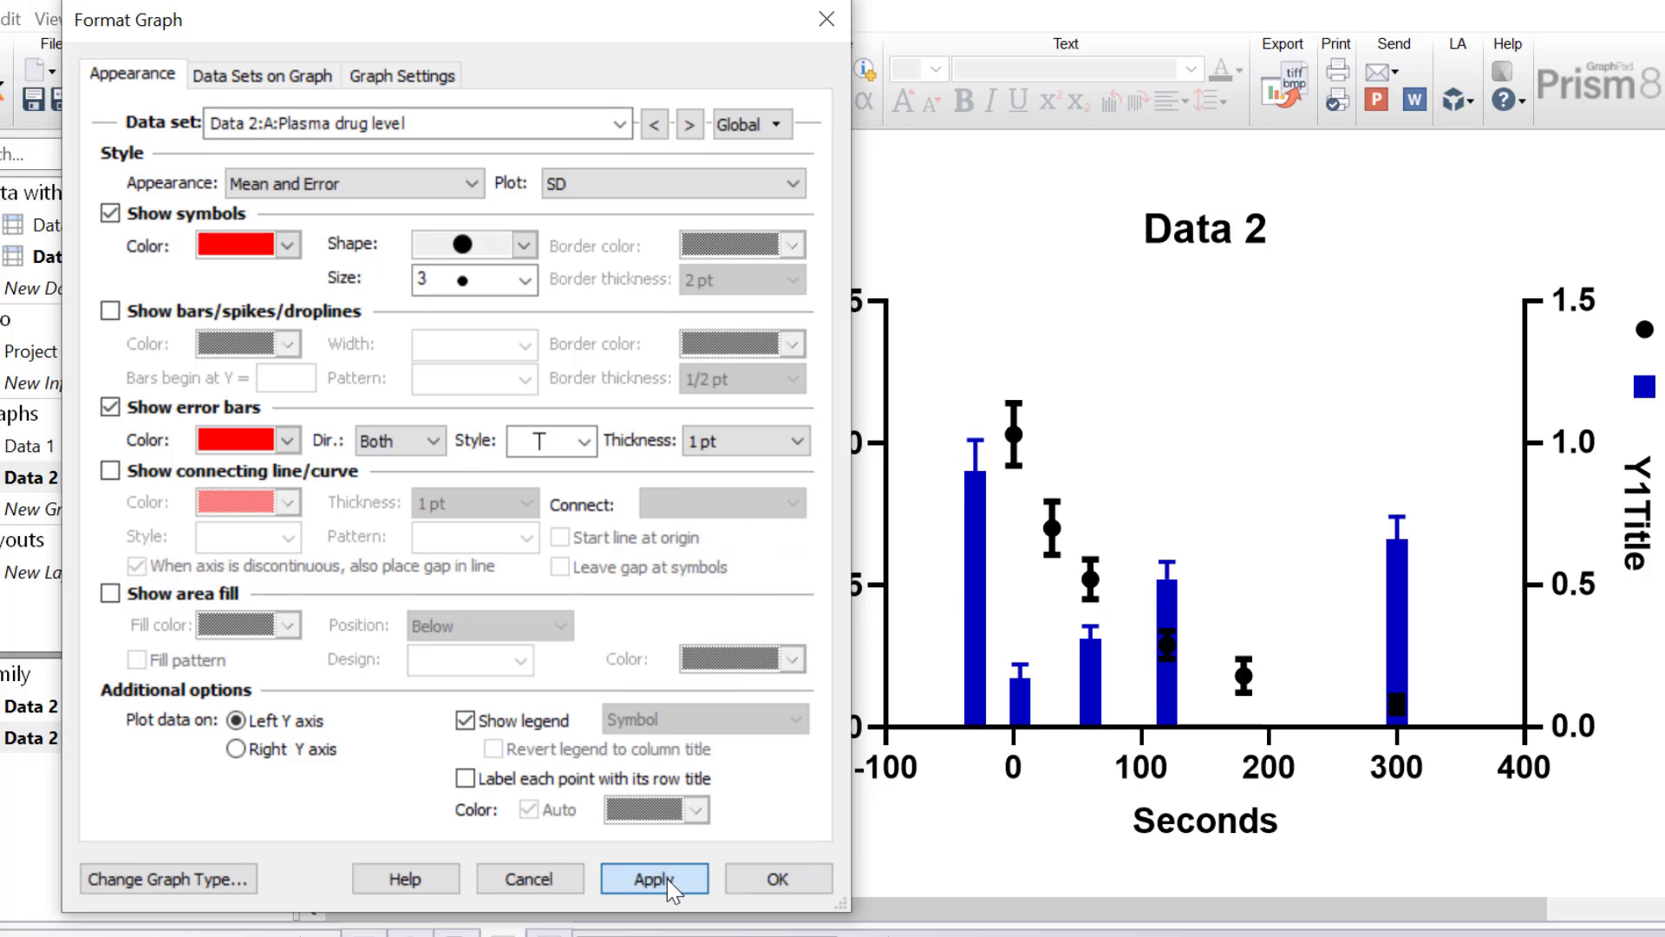
left_click(771, 877)
left_click_drag(869, 910, 1071, 925)
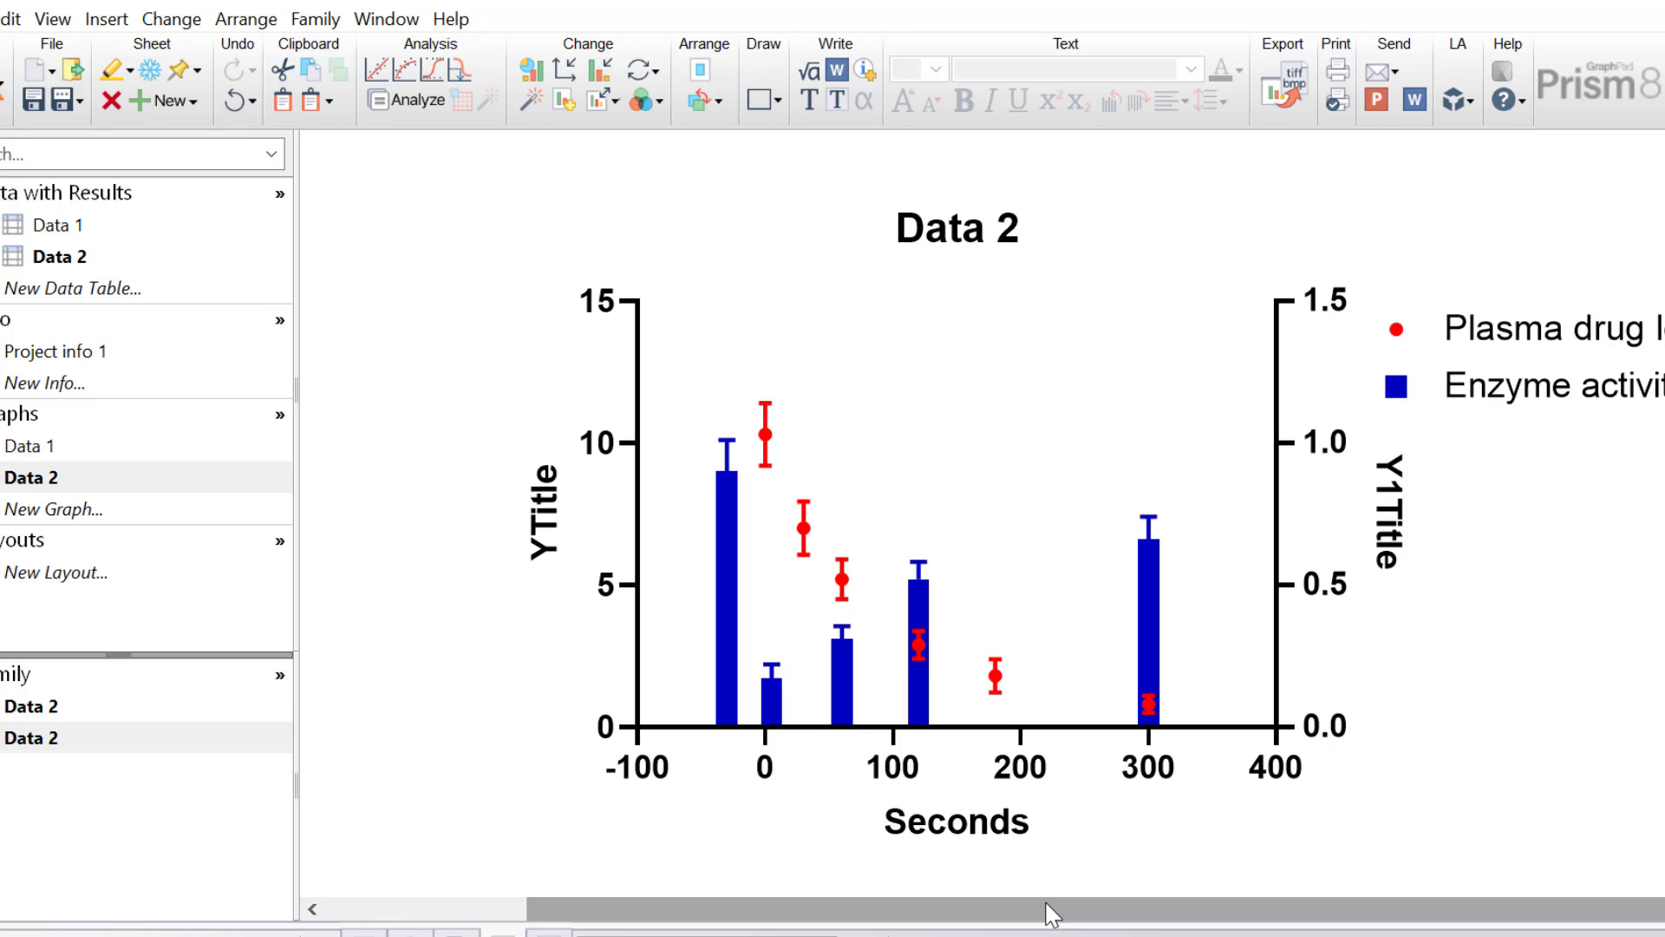
left_click_drag(1051, 913, 793, 883)
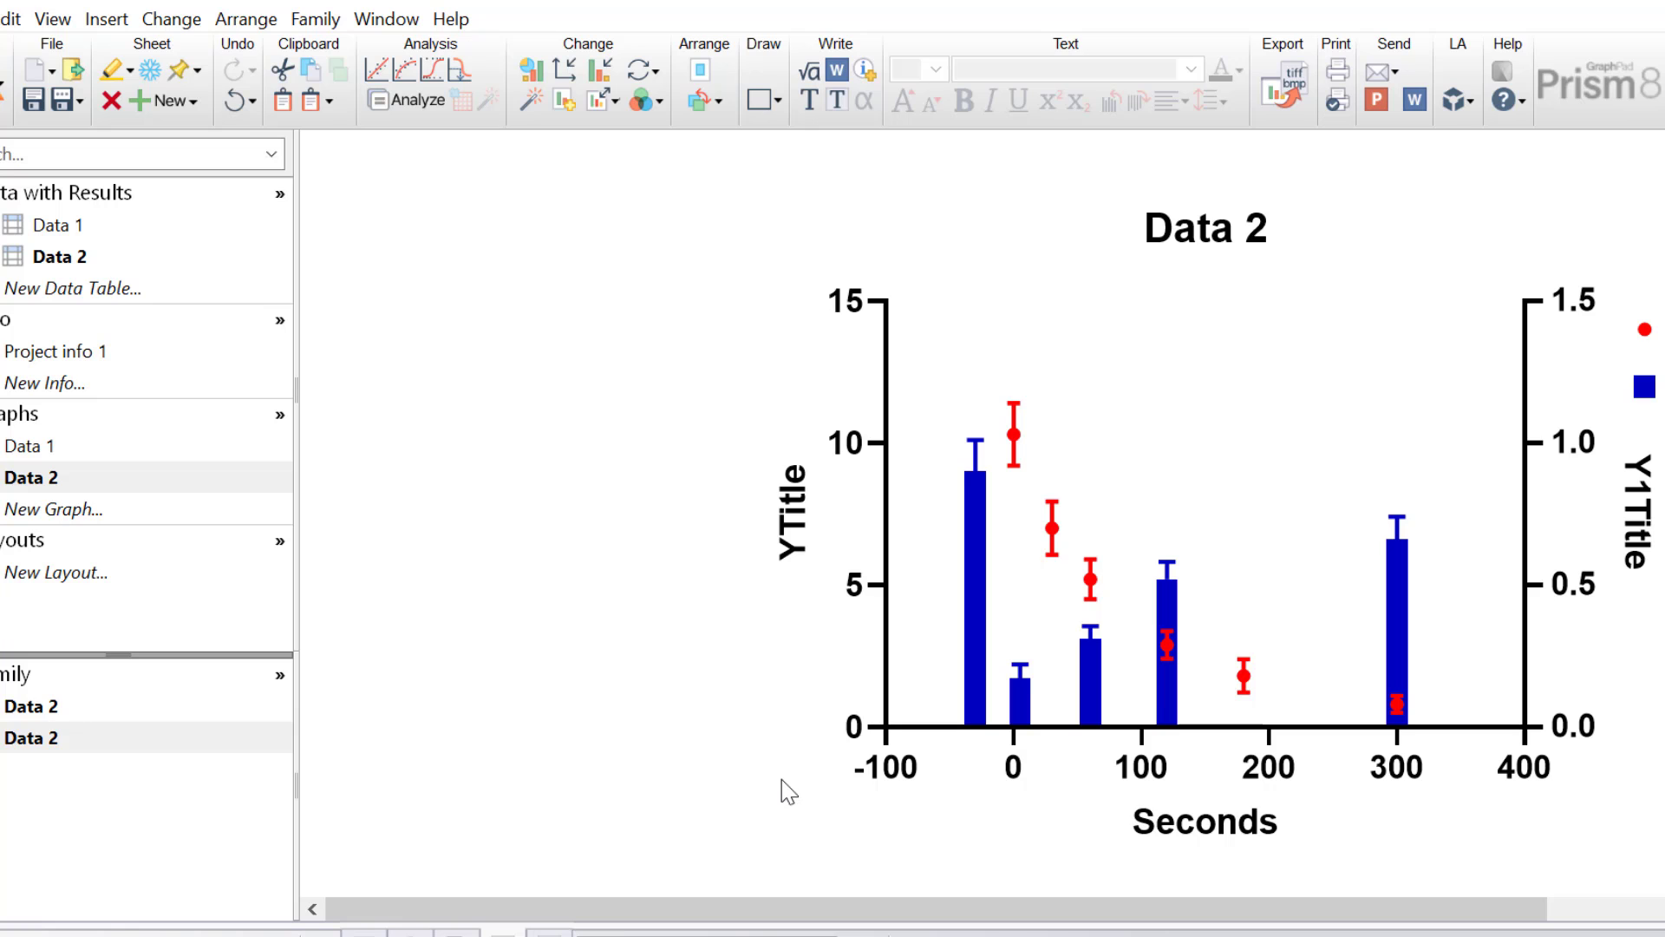
Step: Turn off automatic range for the right Y axis, set its maximum to 1.2 and major tick interval to 0.2, and apply
left_click(562, 73)
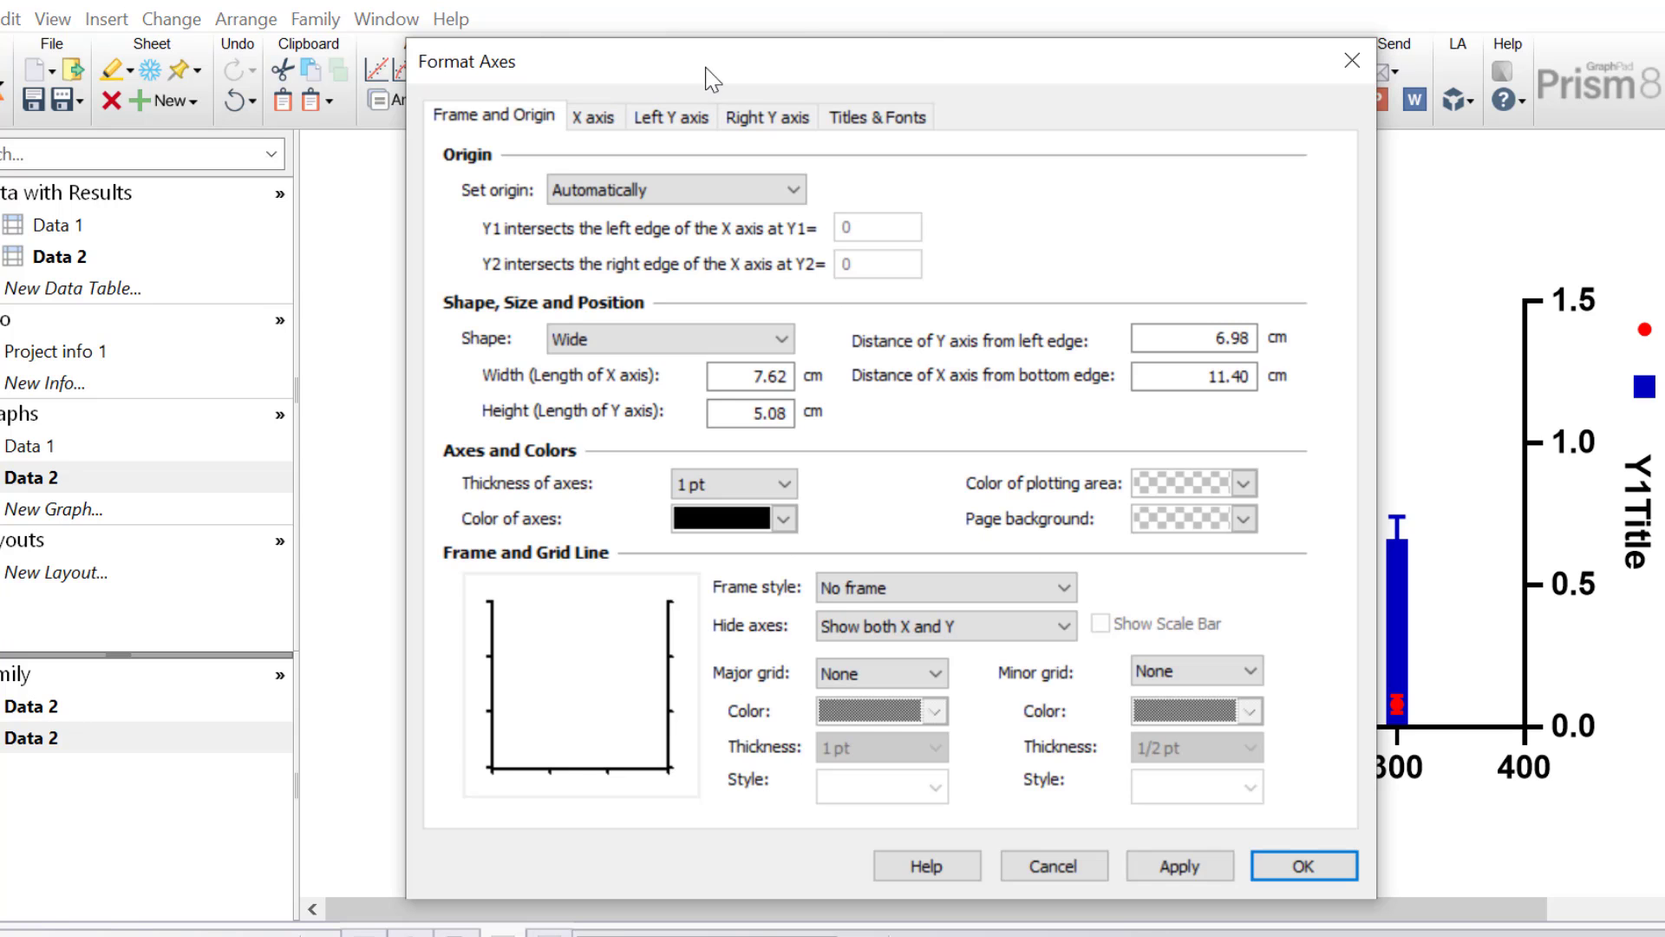
left_click_drag(682, 44, 300, 49)
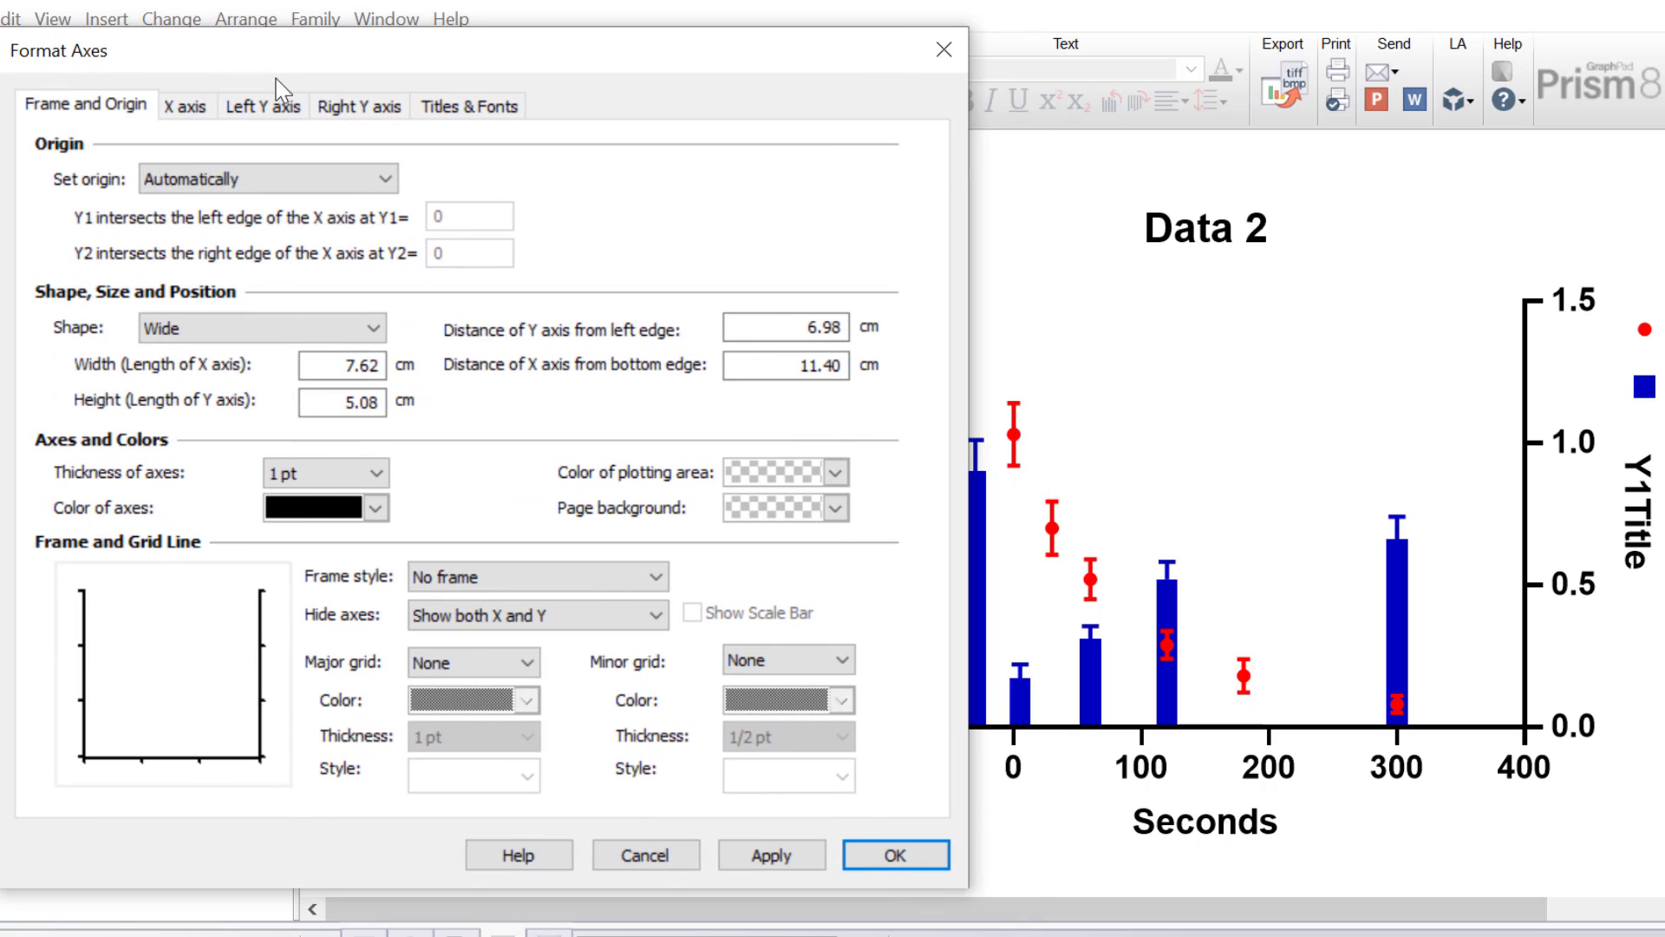
left_click(335, 101)
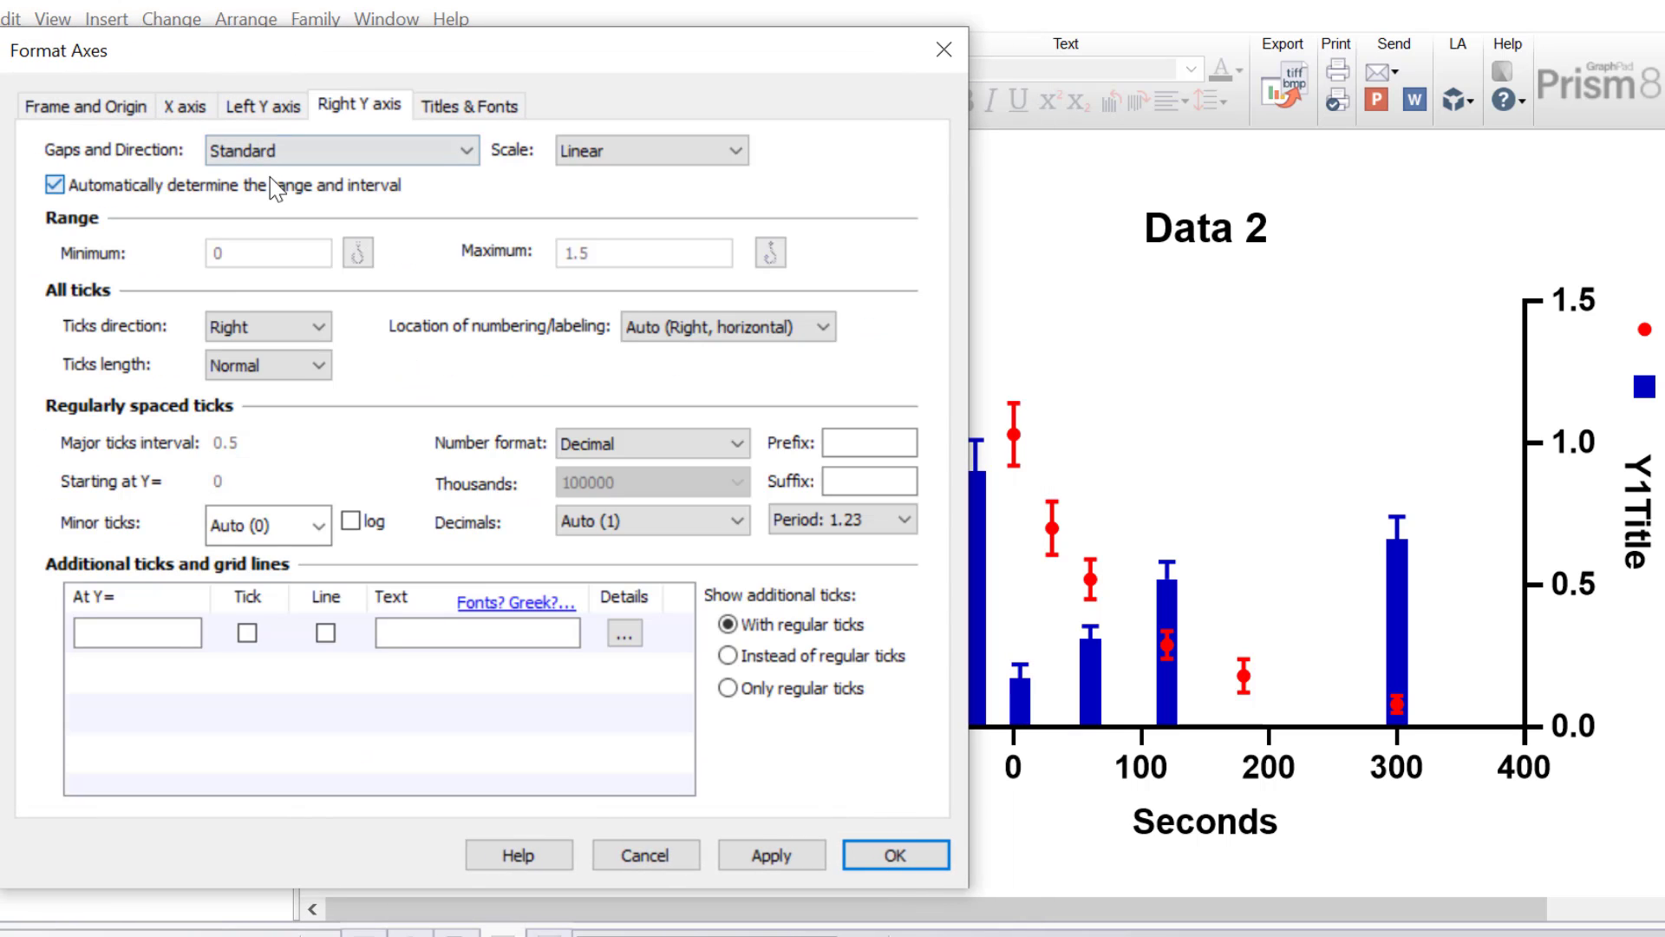
left_click(269, 182)
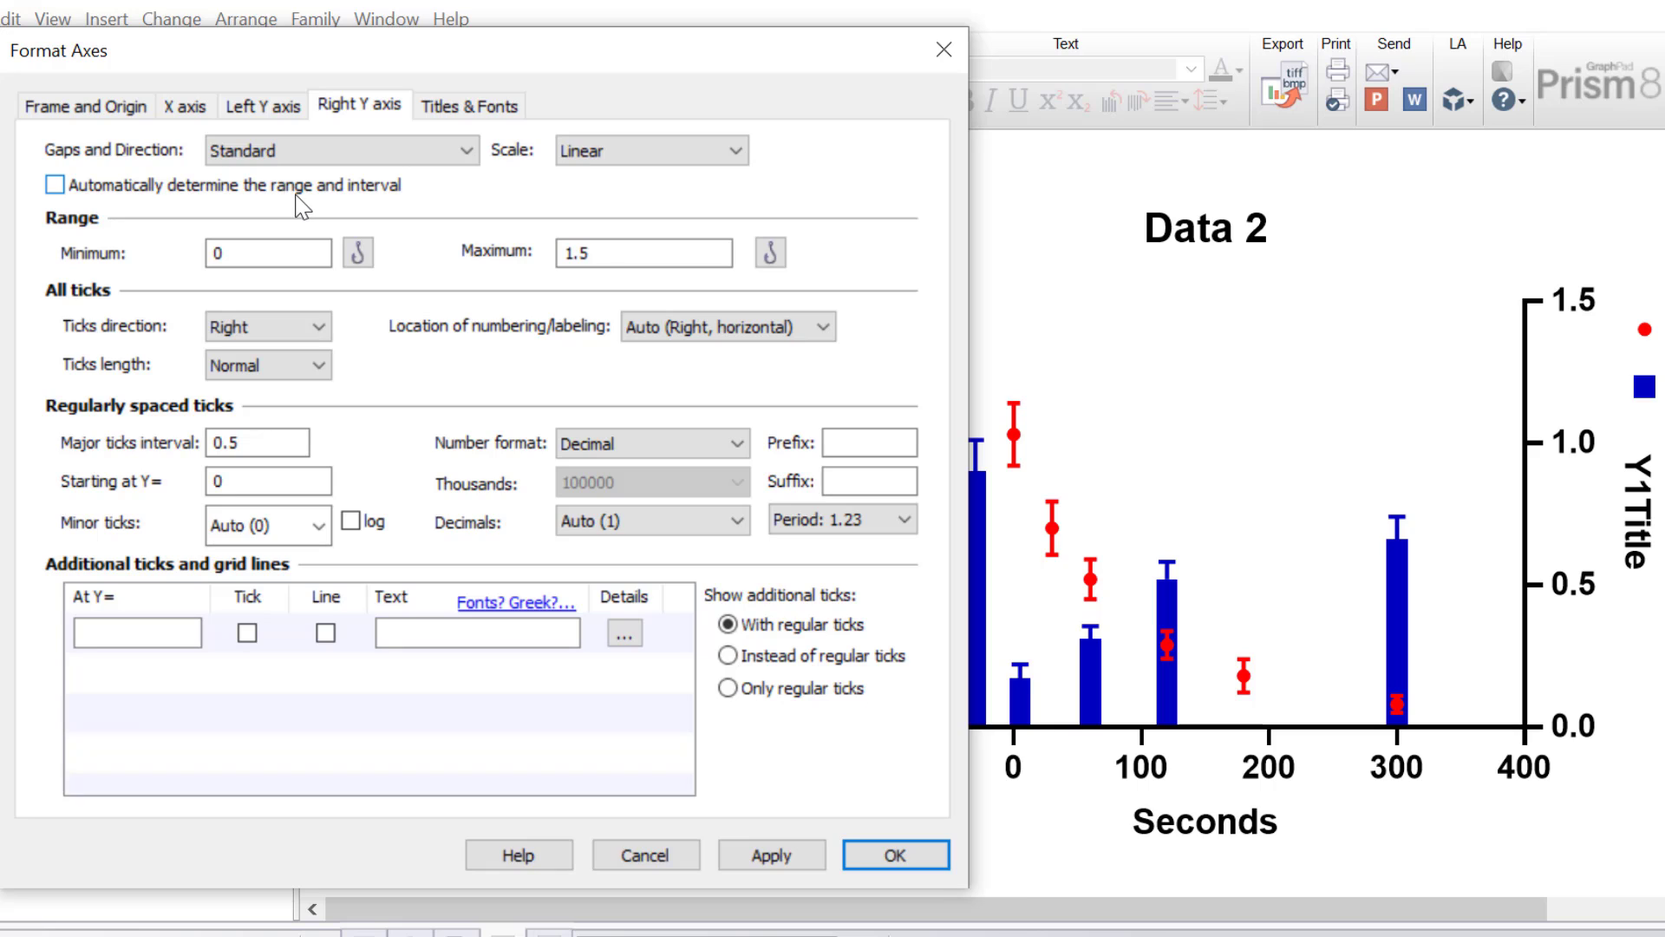
left_click_drag(612, 260, 480, 247)
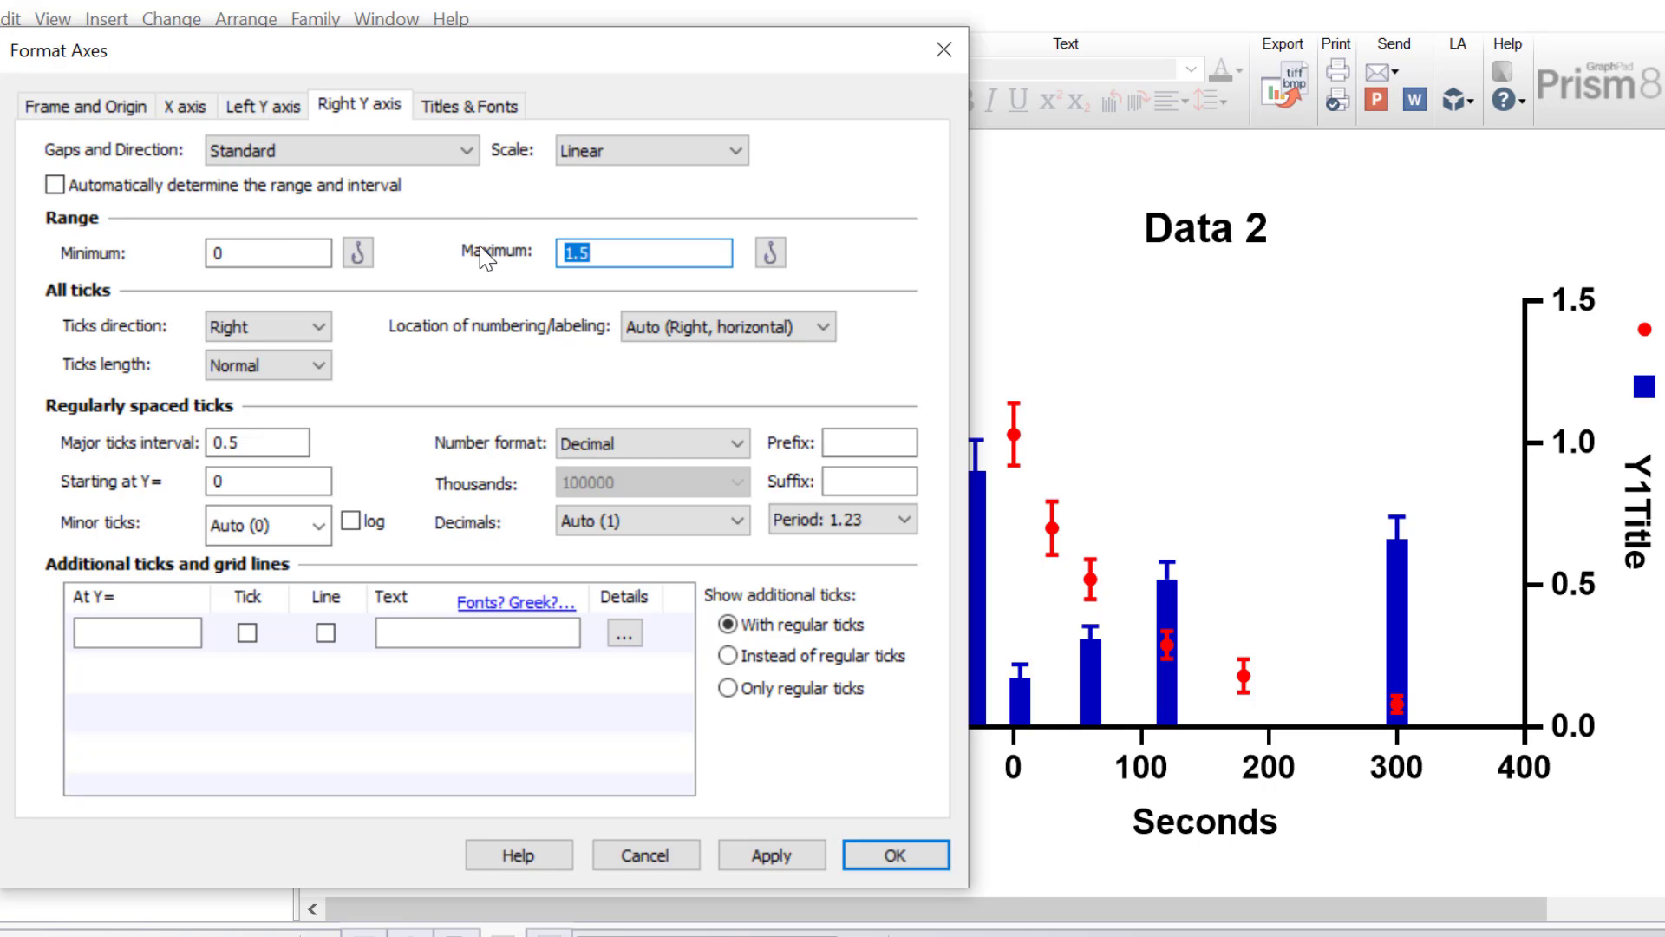
type("1.2")
left_click(284, 442)
key("BackSpace")
type("2")
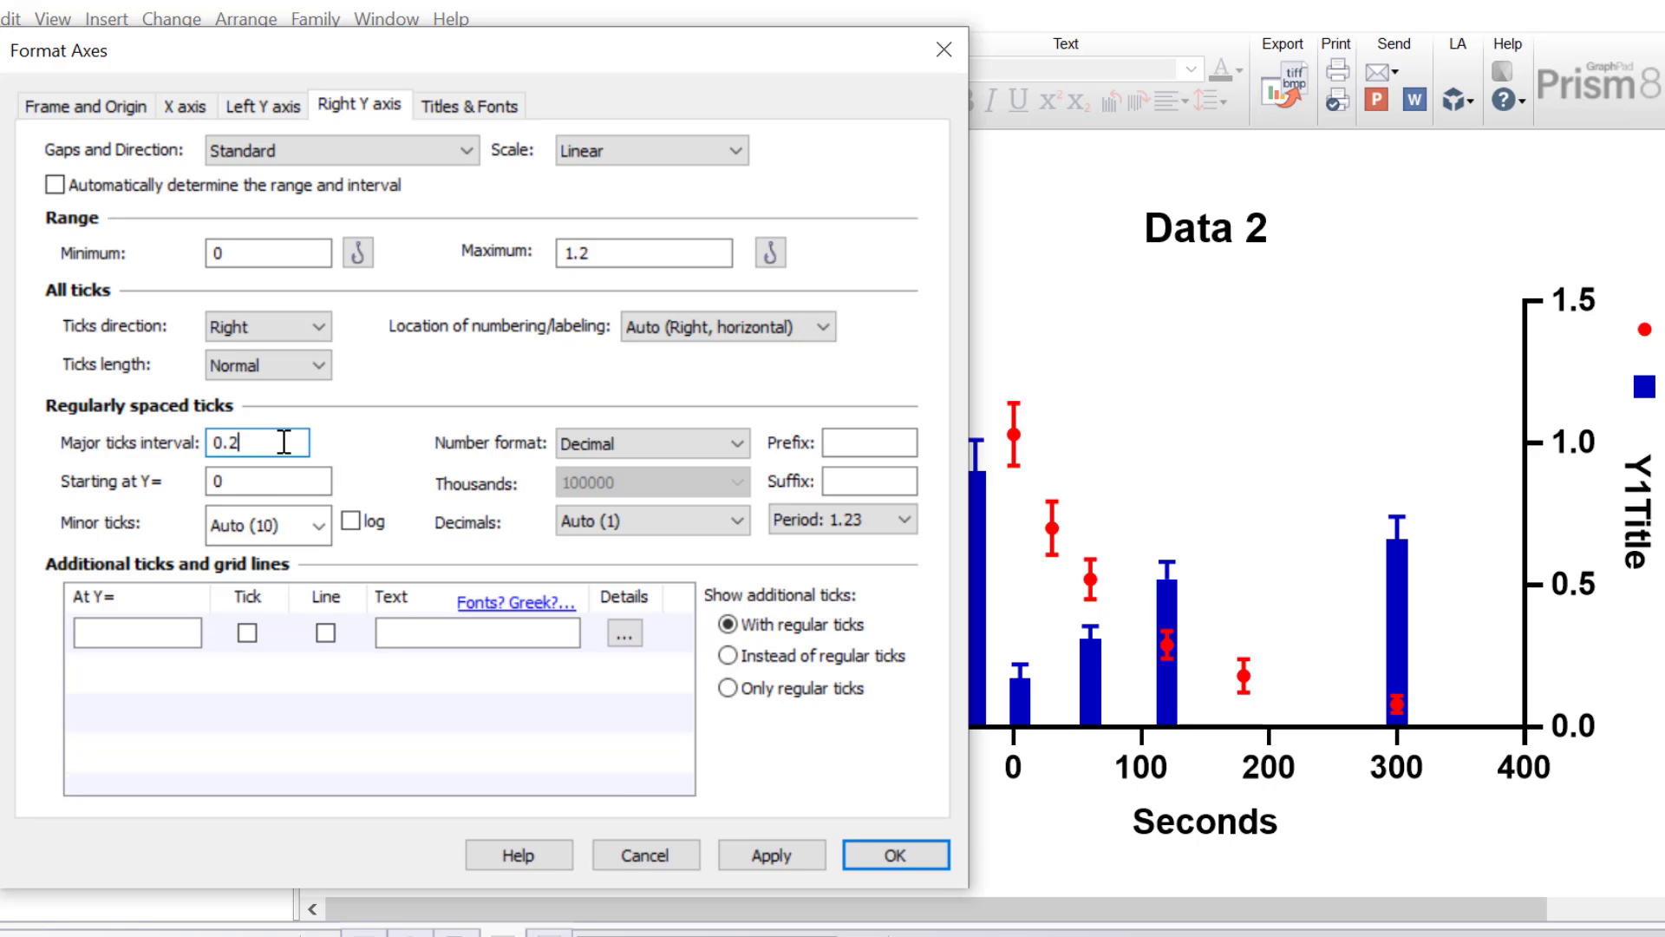
left_click(751, 861)
left_click(752, 859)
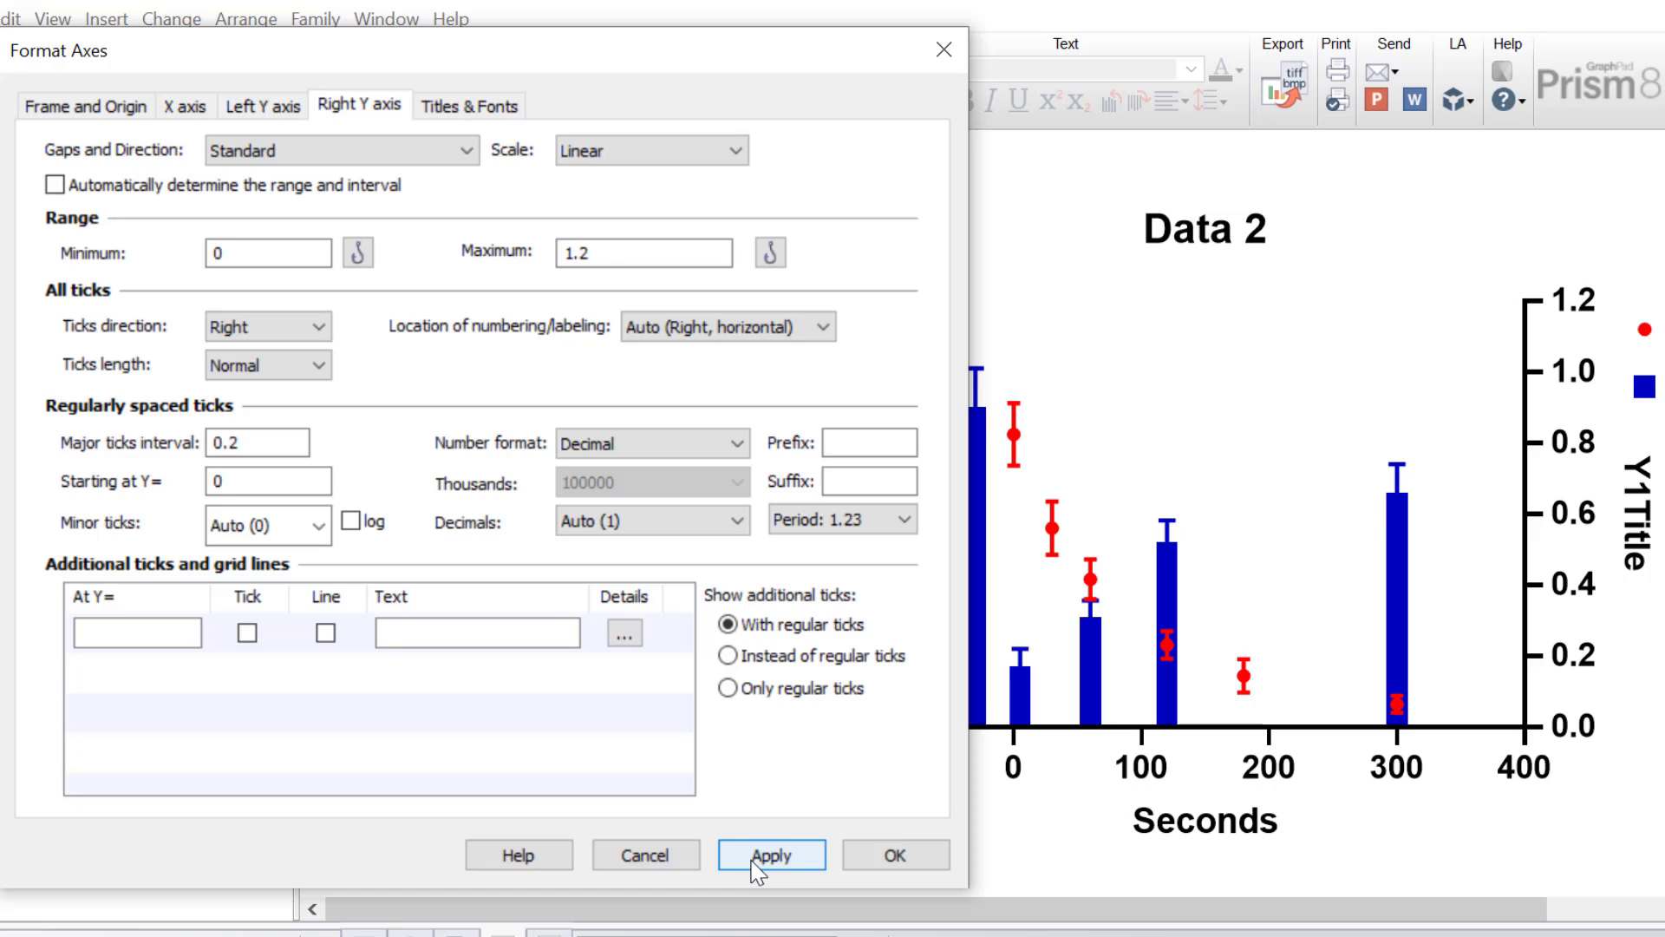
Step: Turn off automatic range for the left Y axis, set its maximum to 12 and major tick interval to 2, and apply
left_click(258, 108)
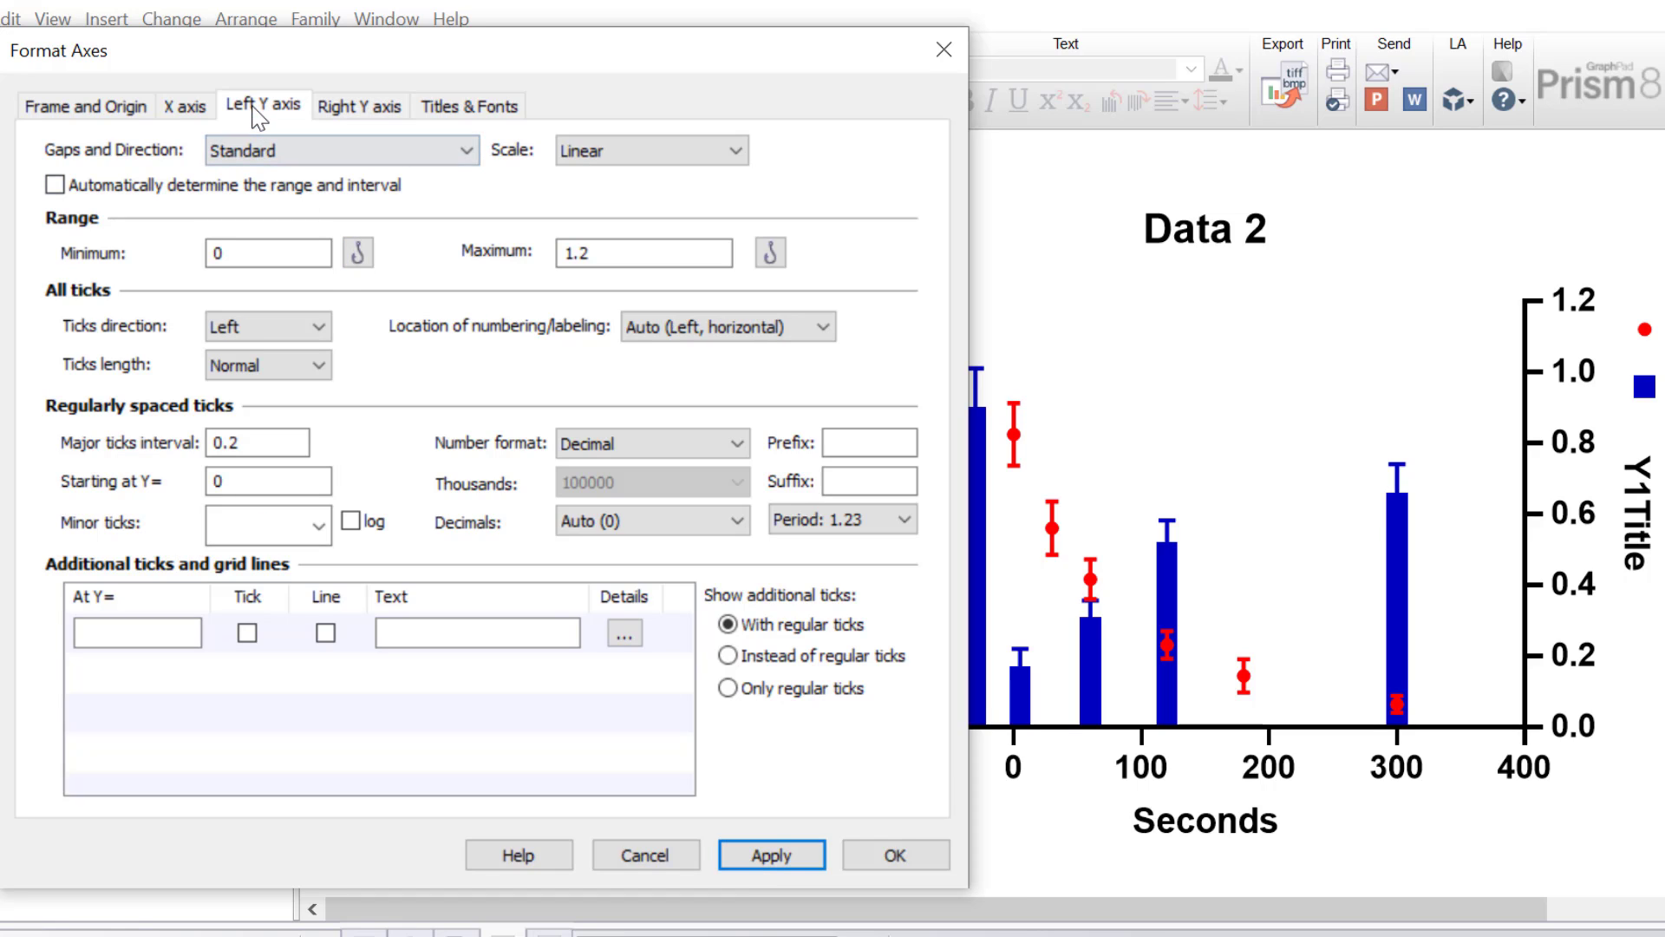
left_click(54, 185)
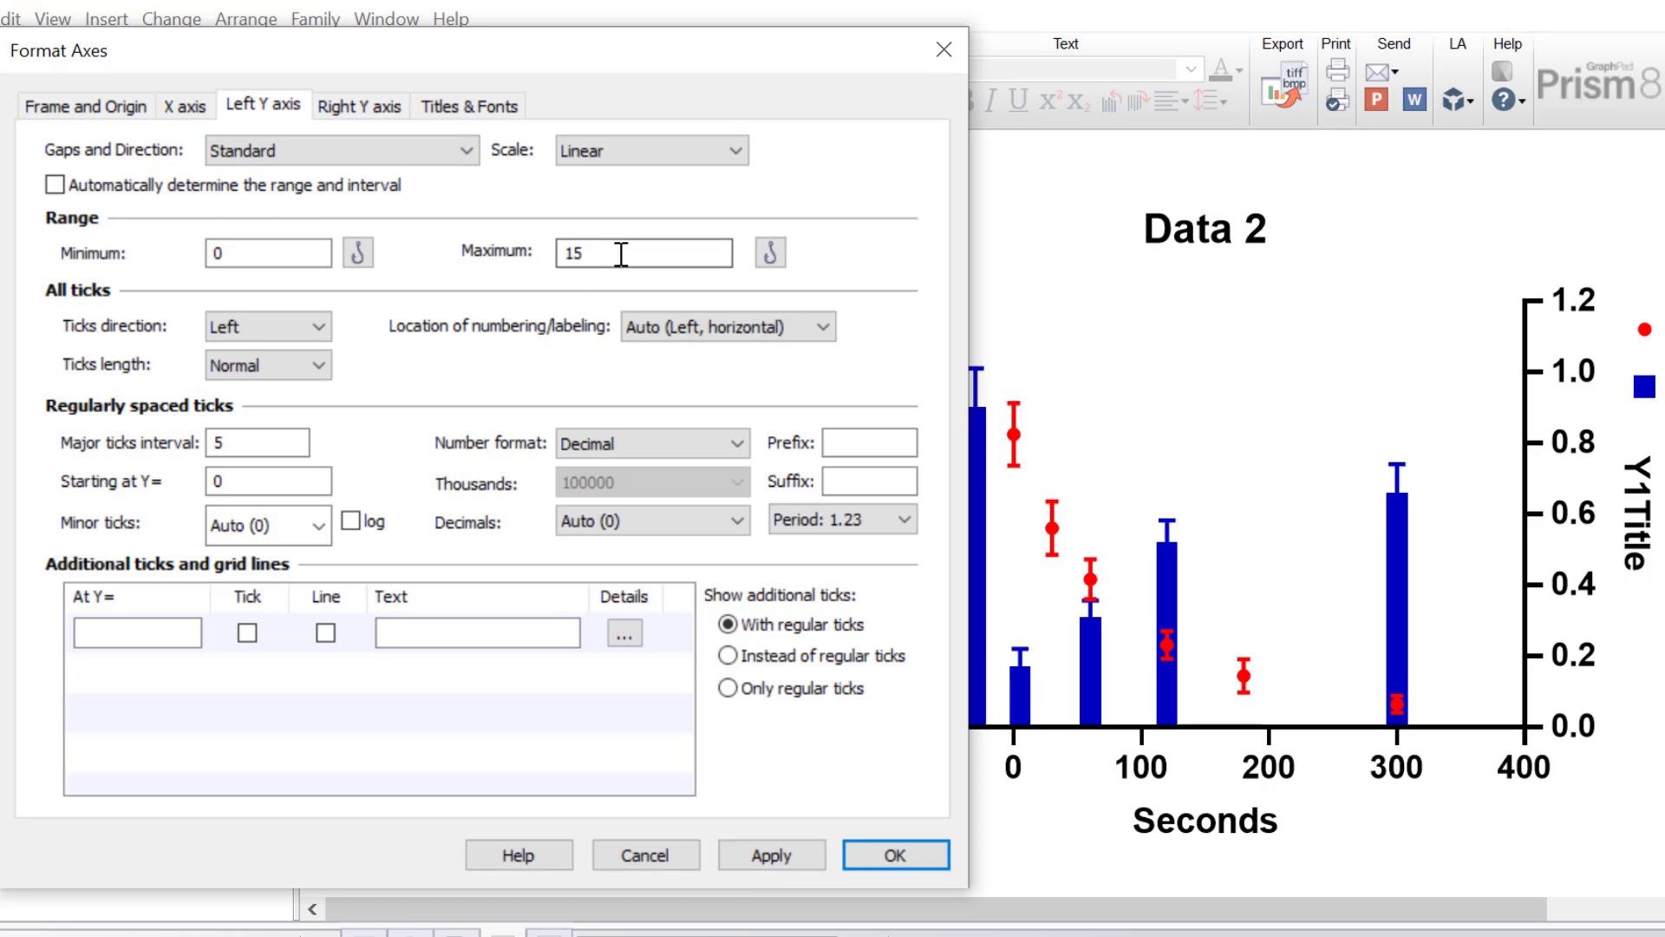
left_click_drag(621, 253, 508, 252)
type("12")
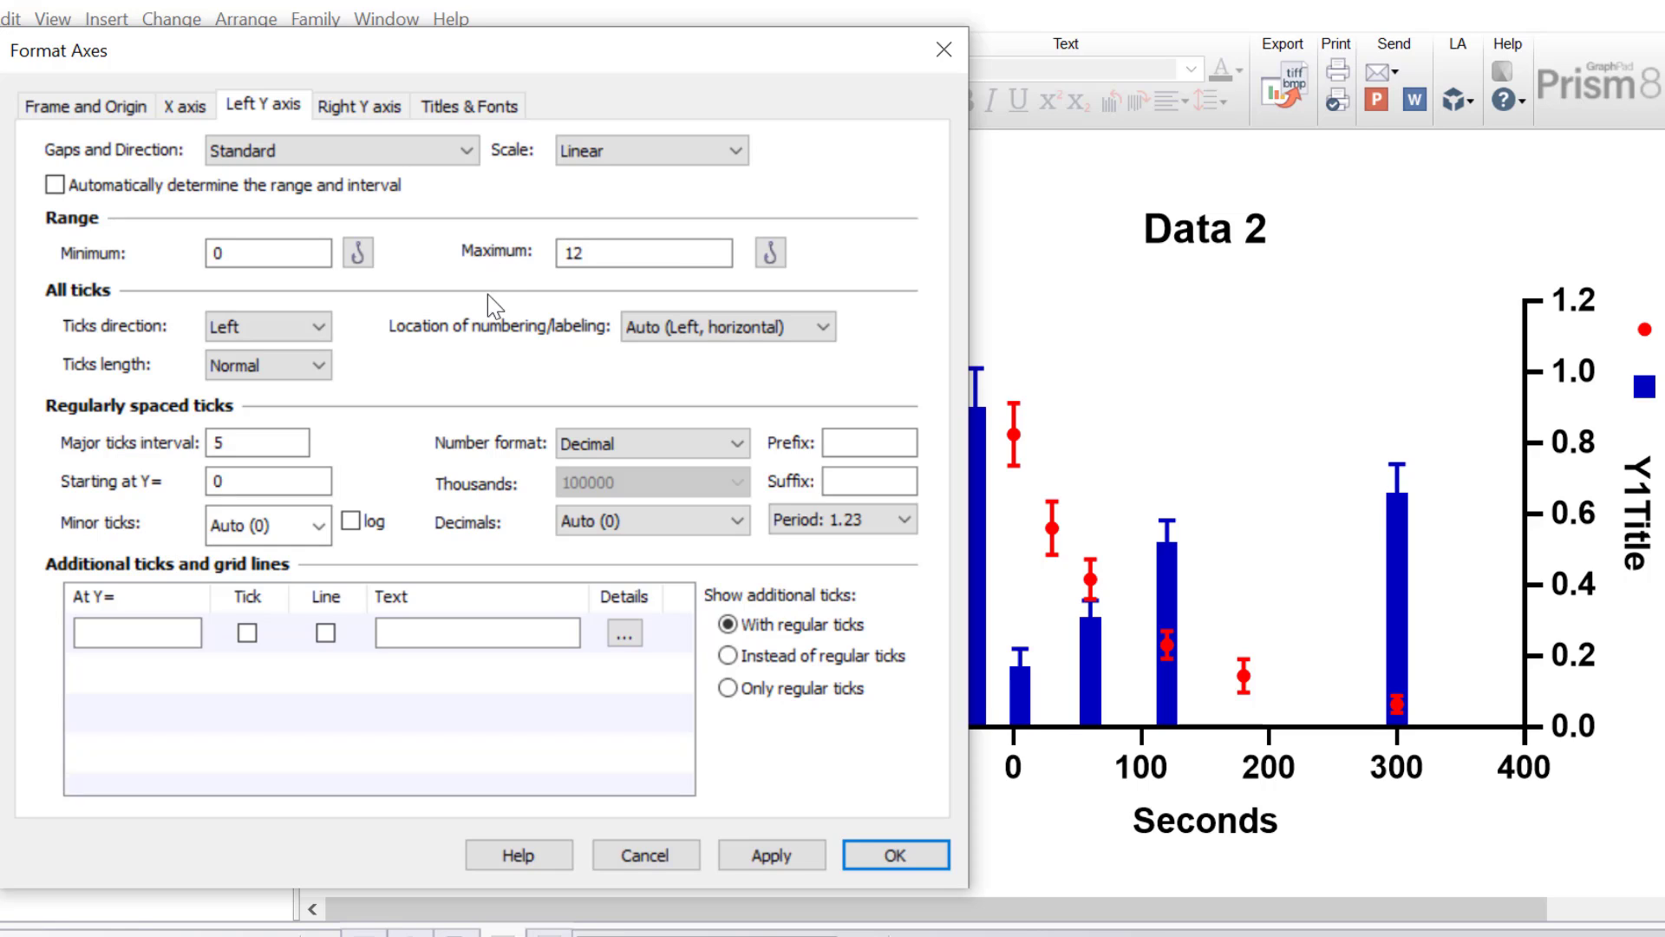
double_click(218, 442)
type("2")
left_click(770, 855)
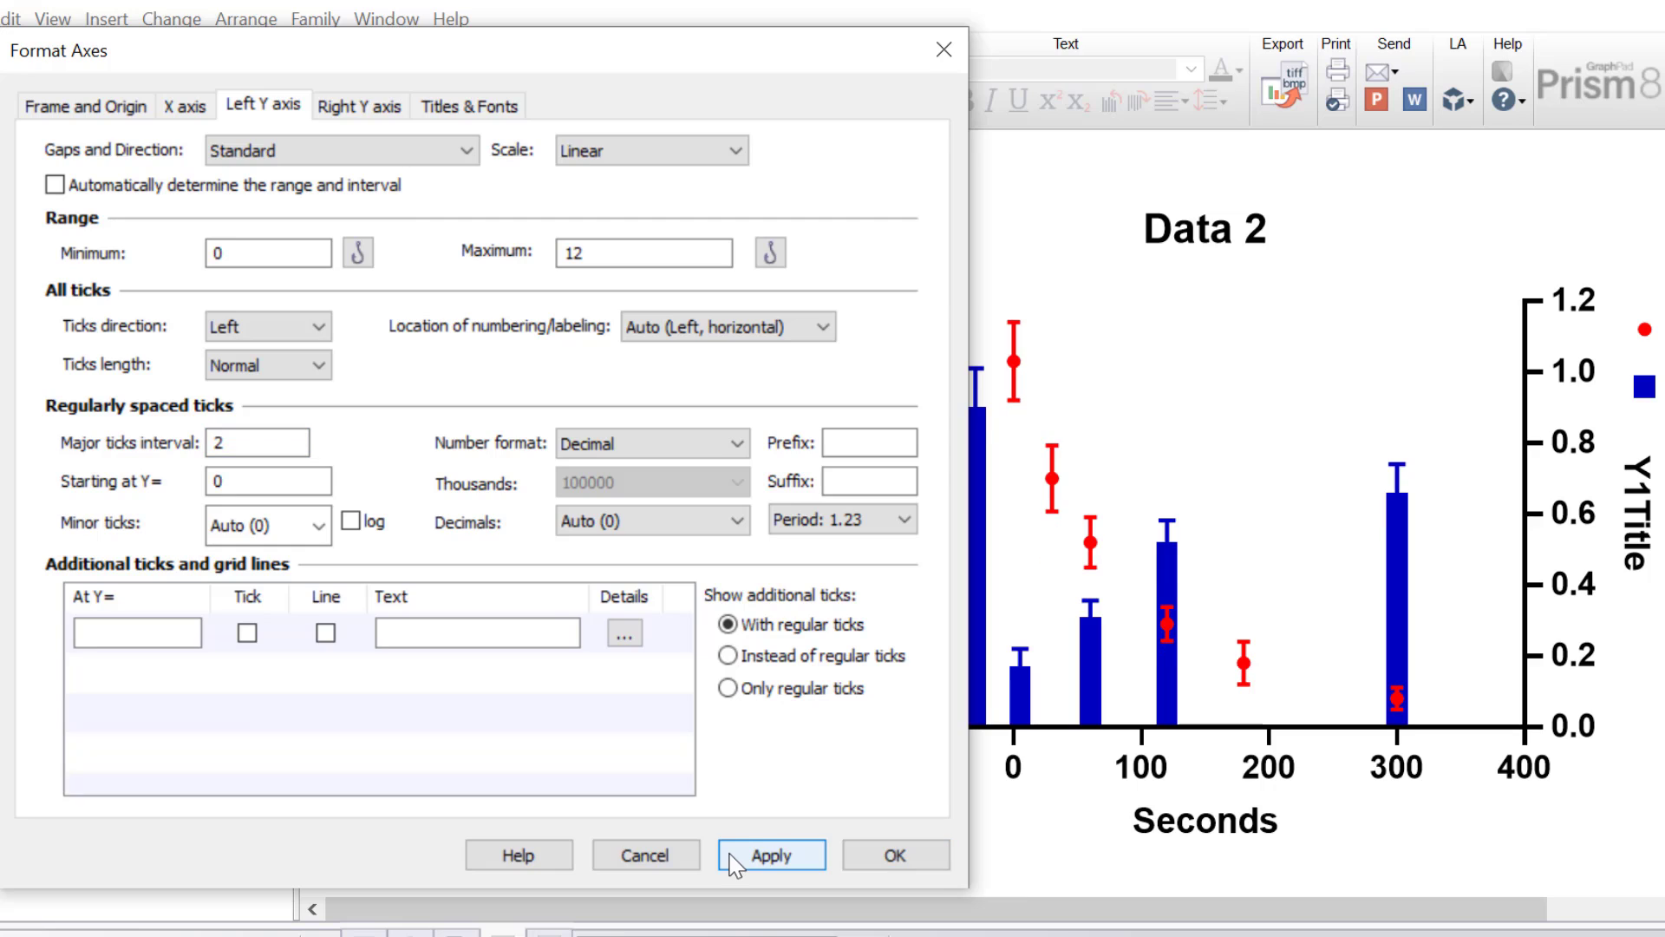
Step: Turn off automatic range for the X axis and set its range from -50 to 320
left_click(185, 106)
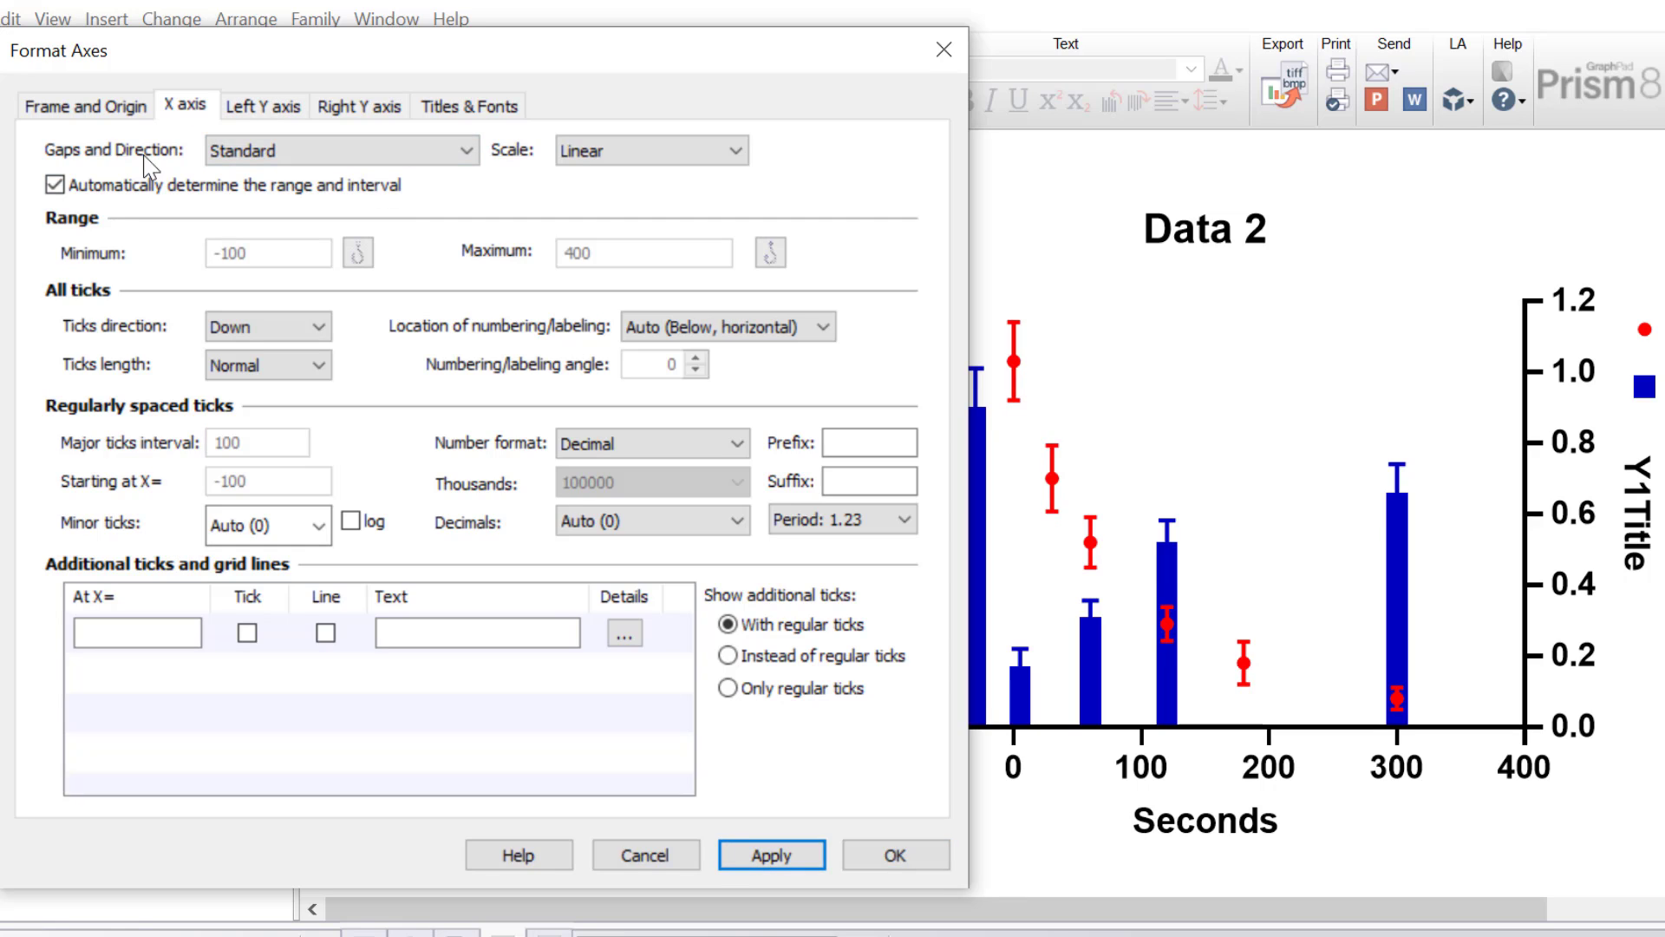
left_click(144, 187)
left_click(145, 187)
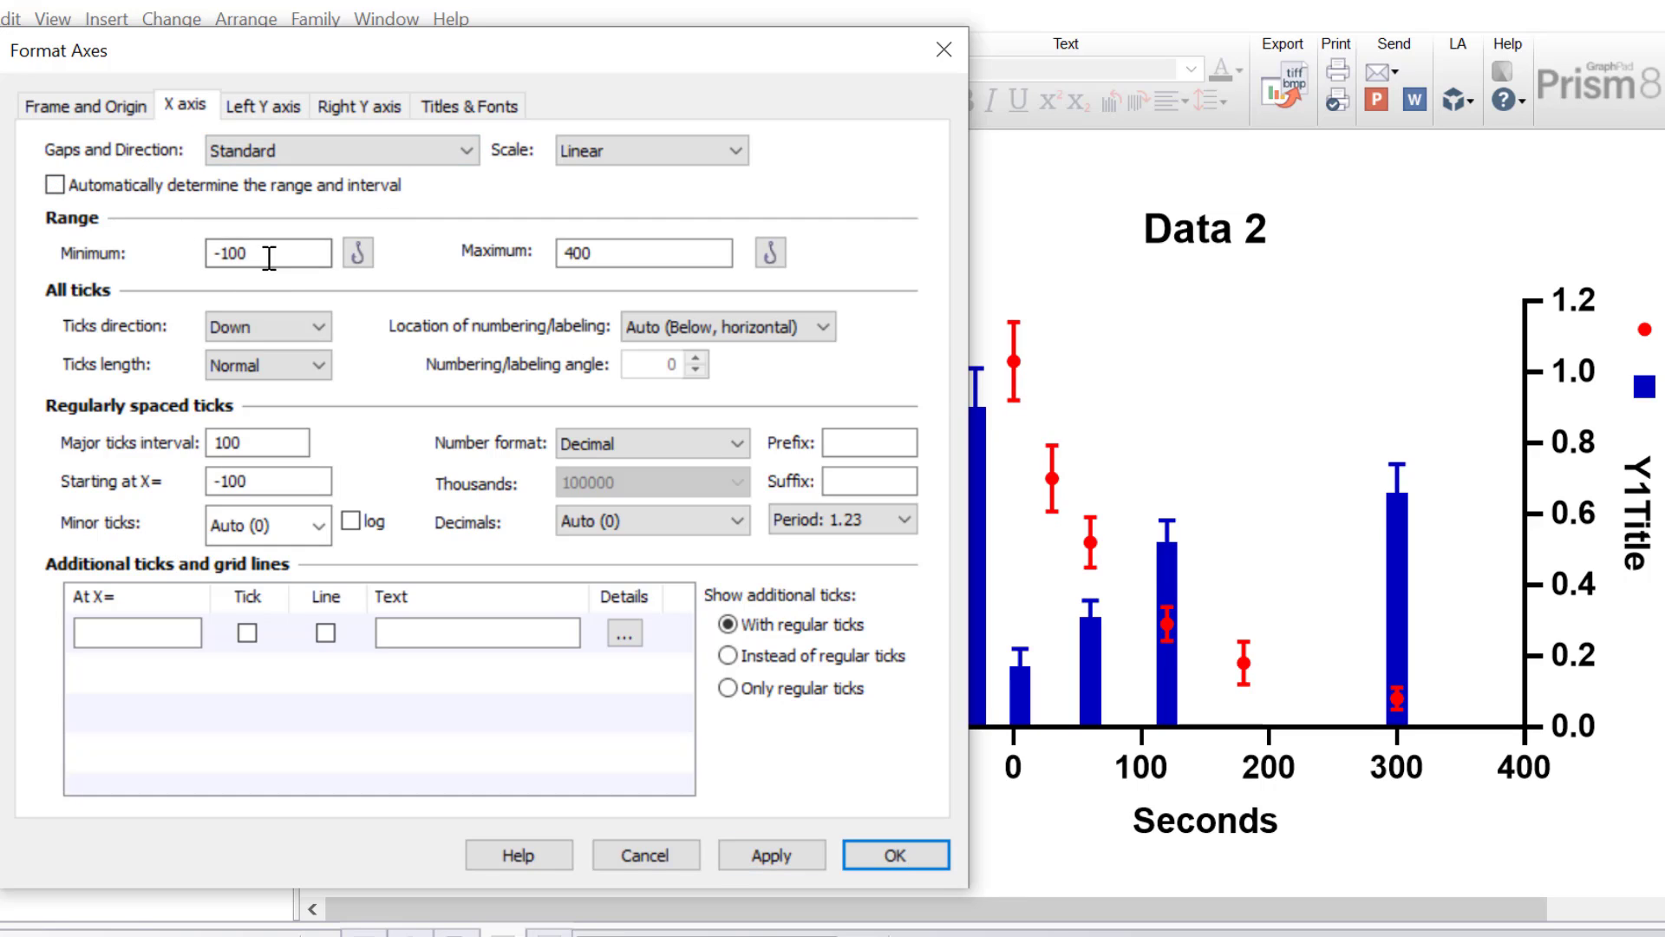
left_click_drag(260, 252, 226, 259)
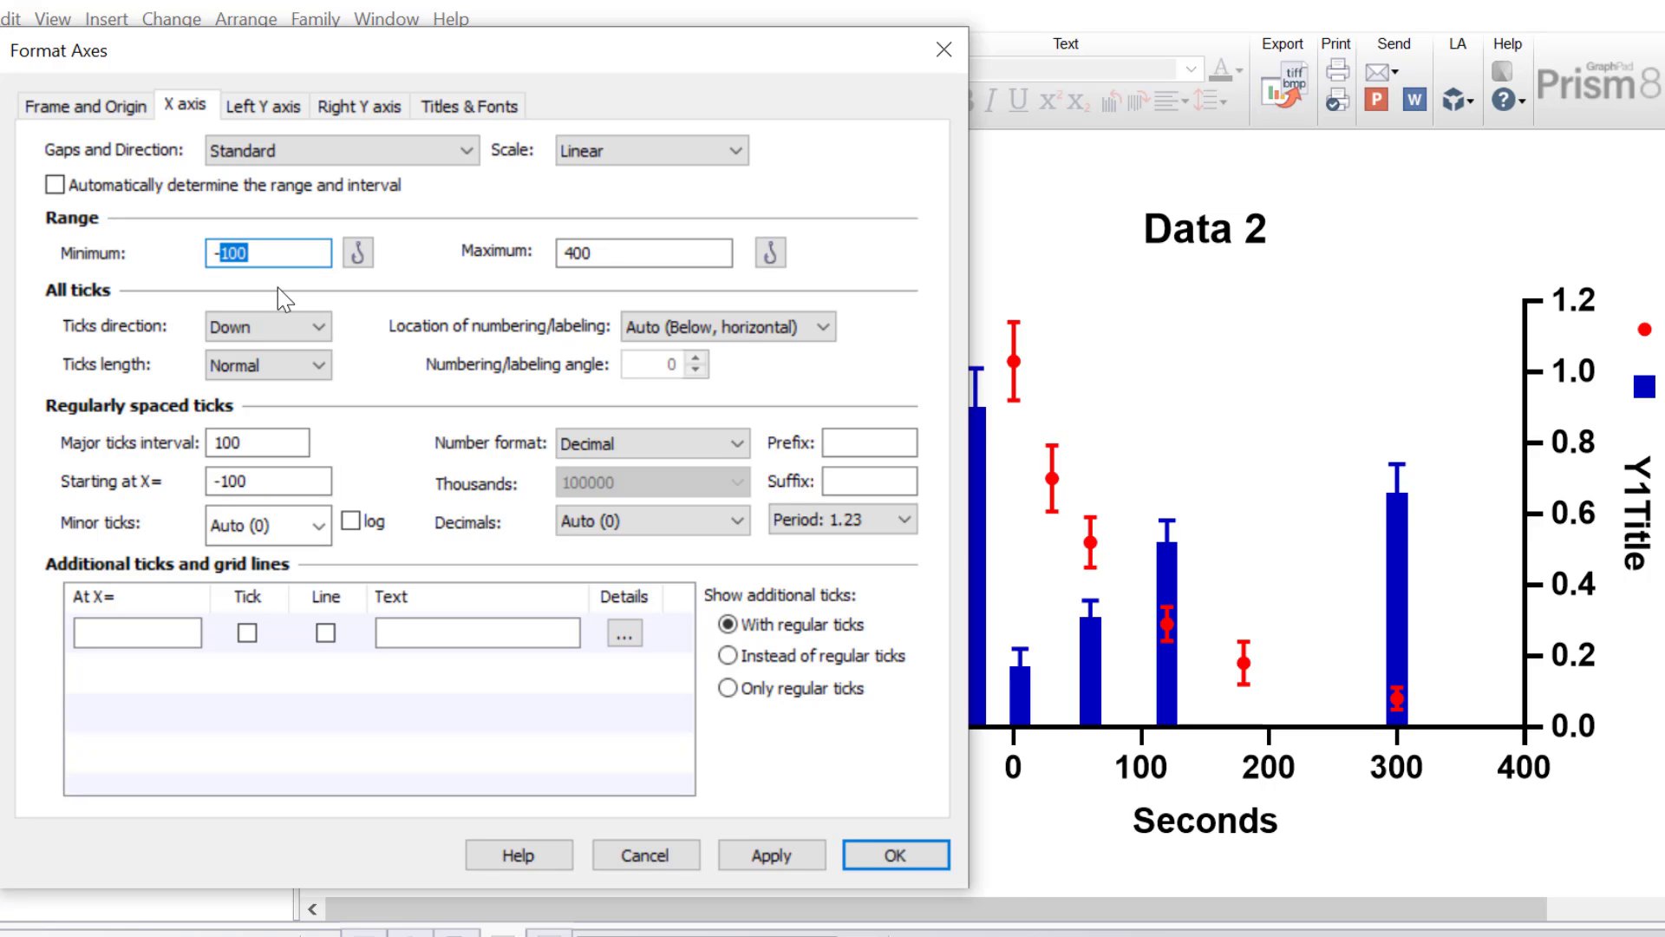
type("5")
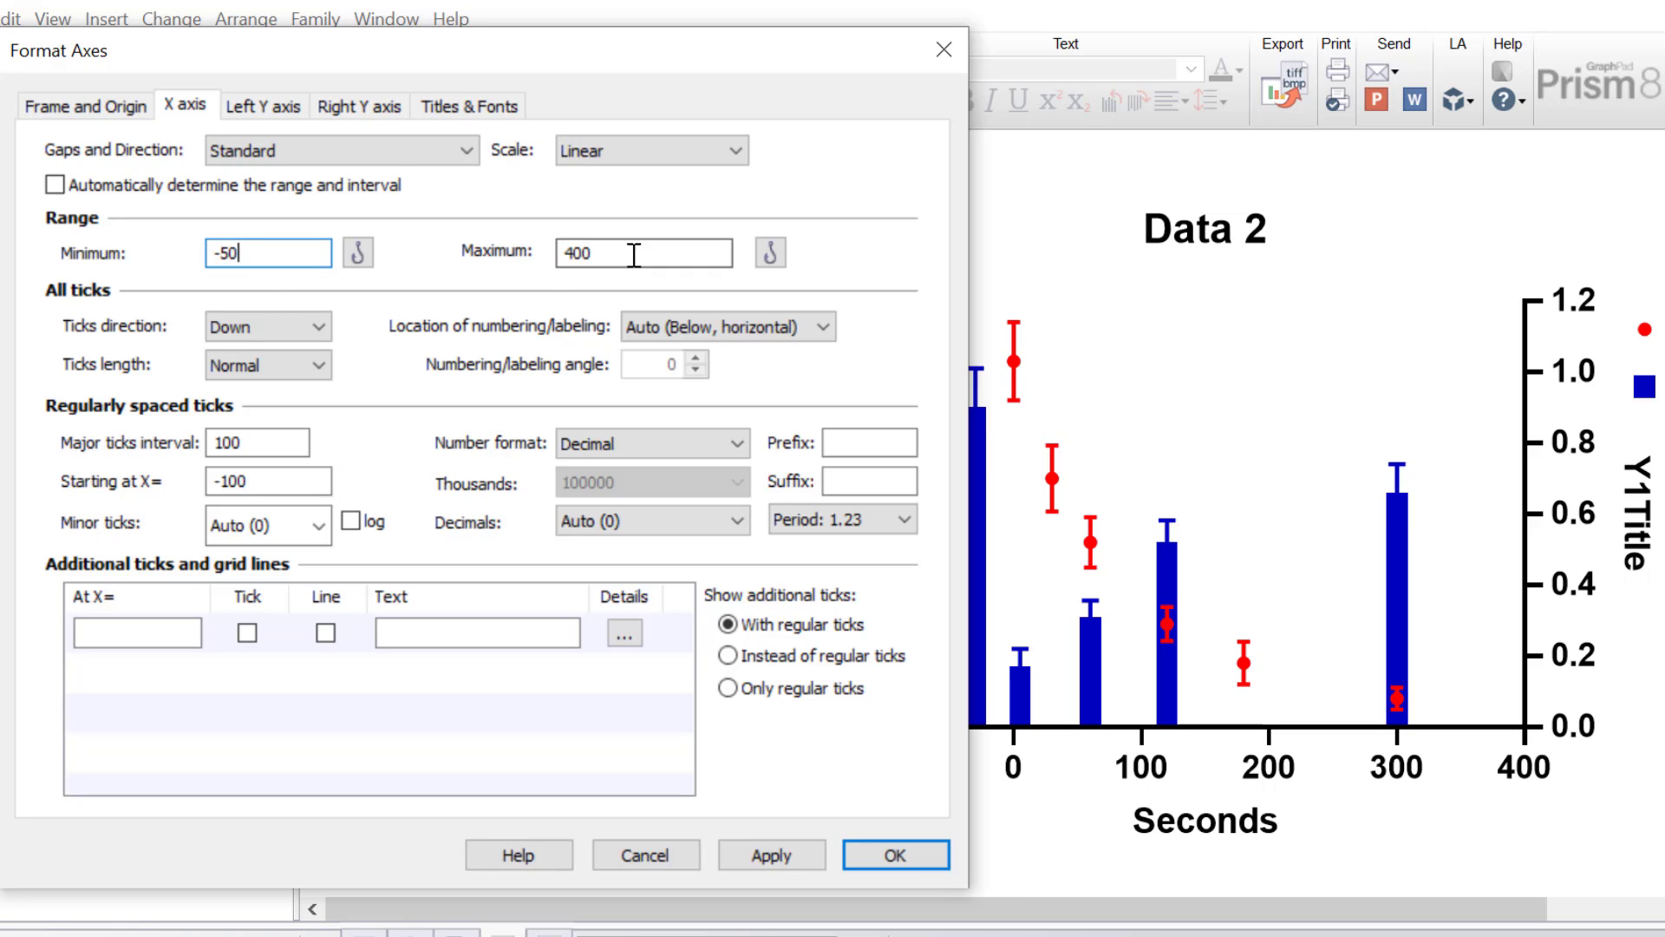
left_click_drag(632, 252, 539, 258)
type("320")
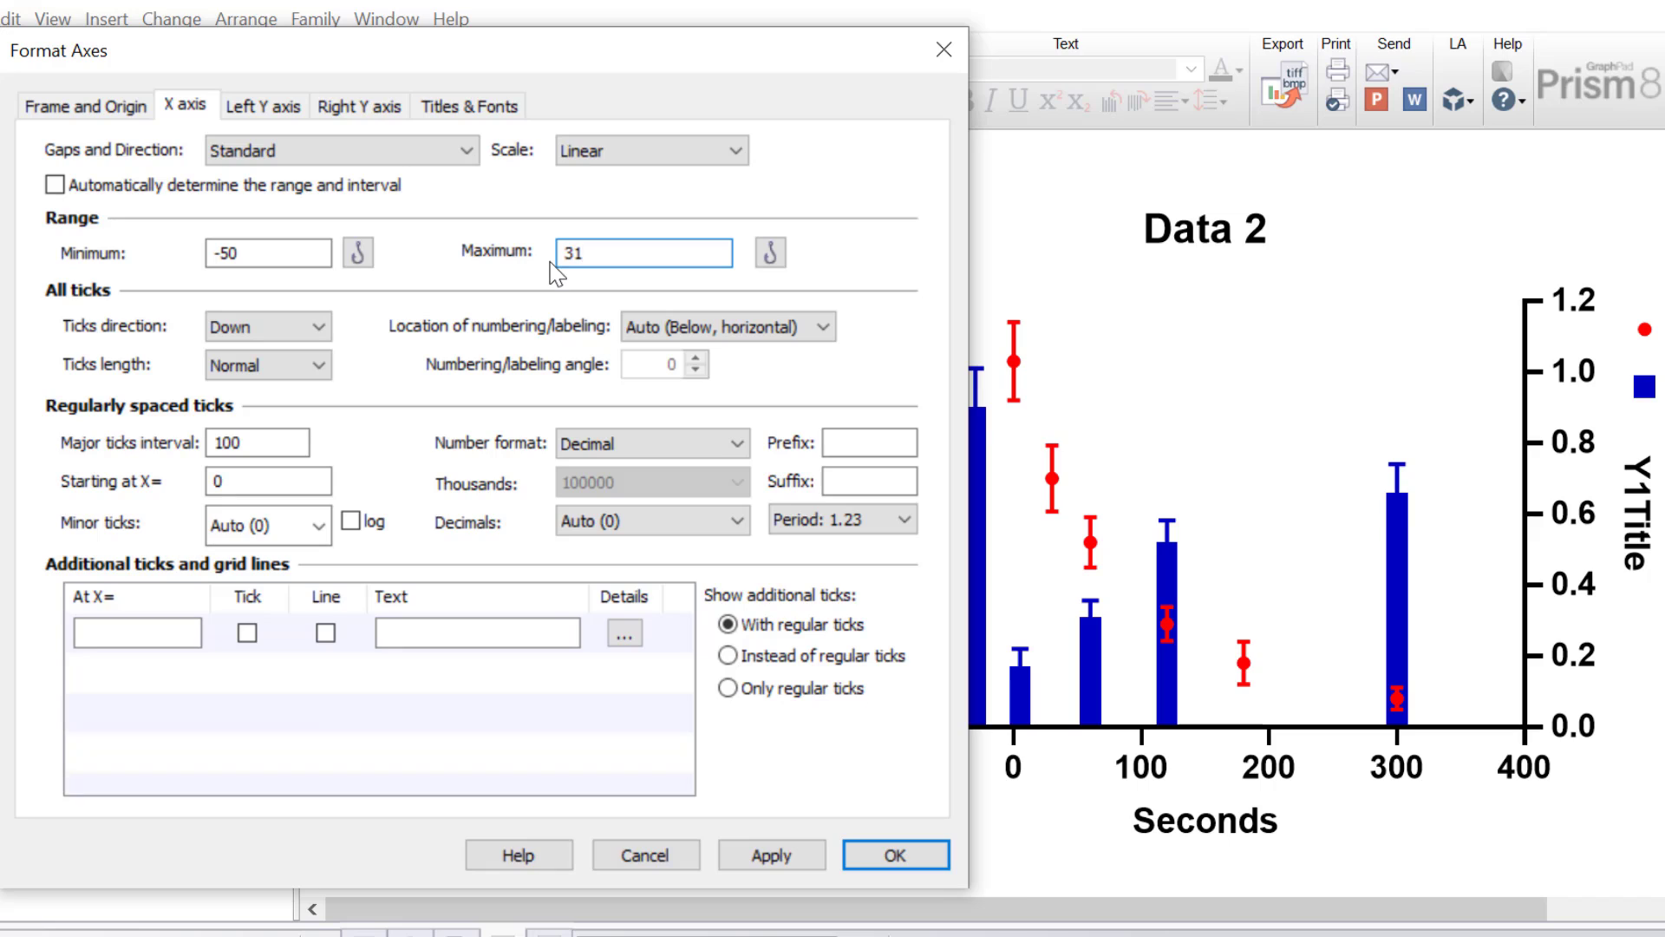
Step: Set the X axis major tick interval to 60 with the minor ticks option 2, and accept the axis formatting
left_click_drag(268, 442, 222, 442)
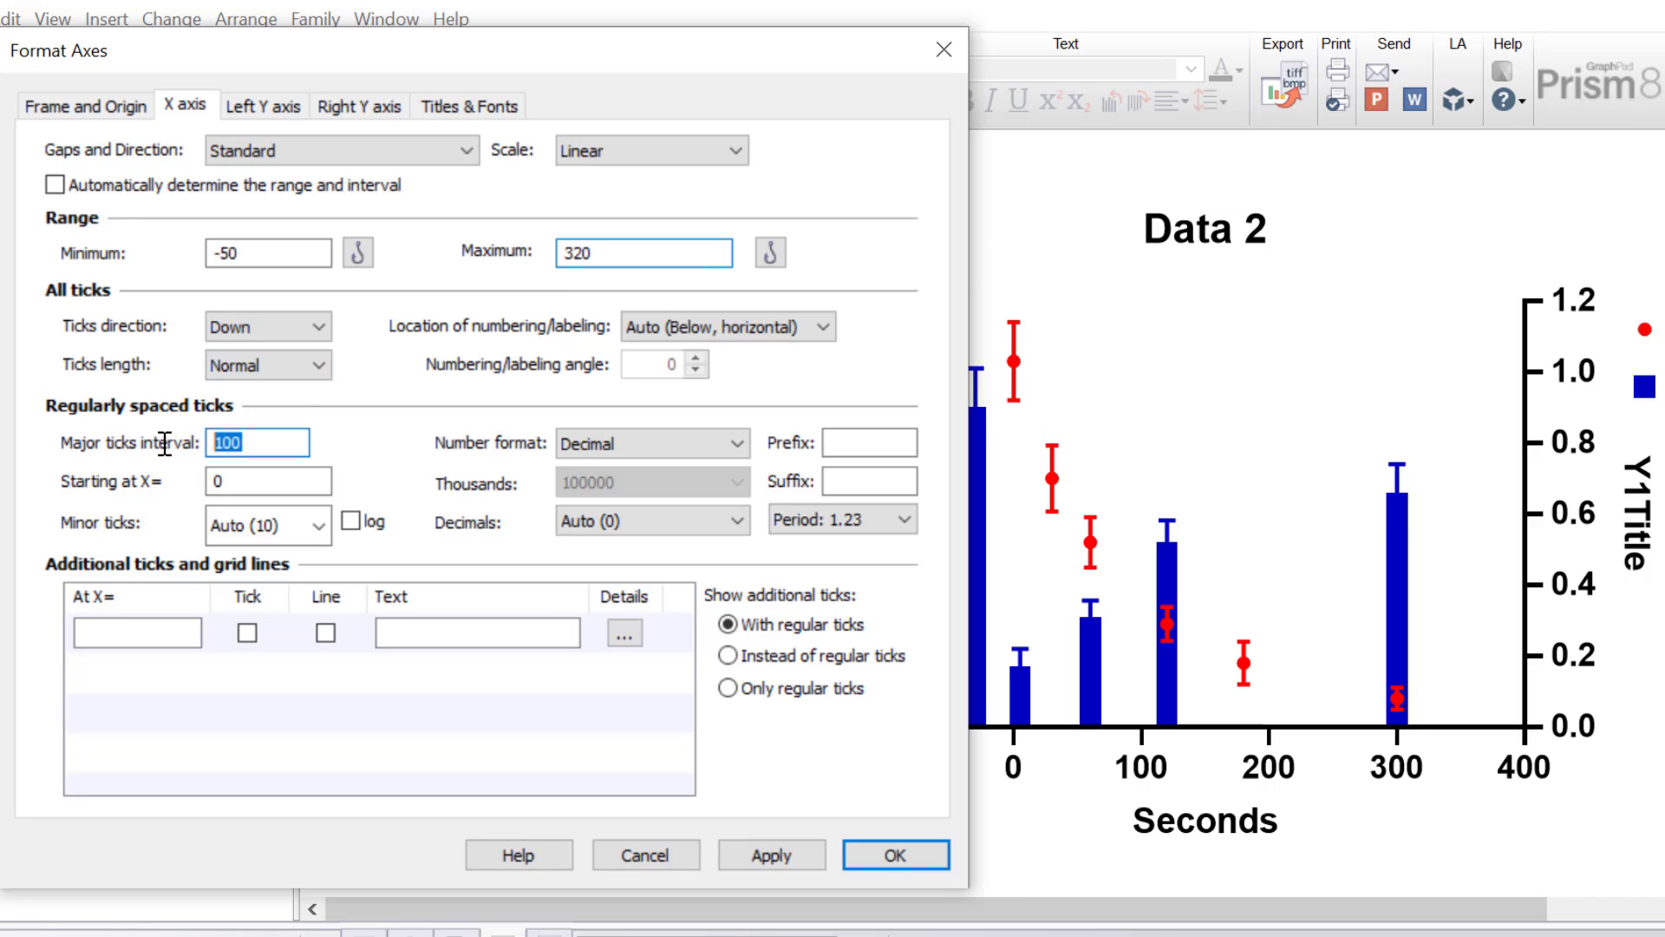
type("60")
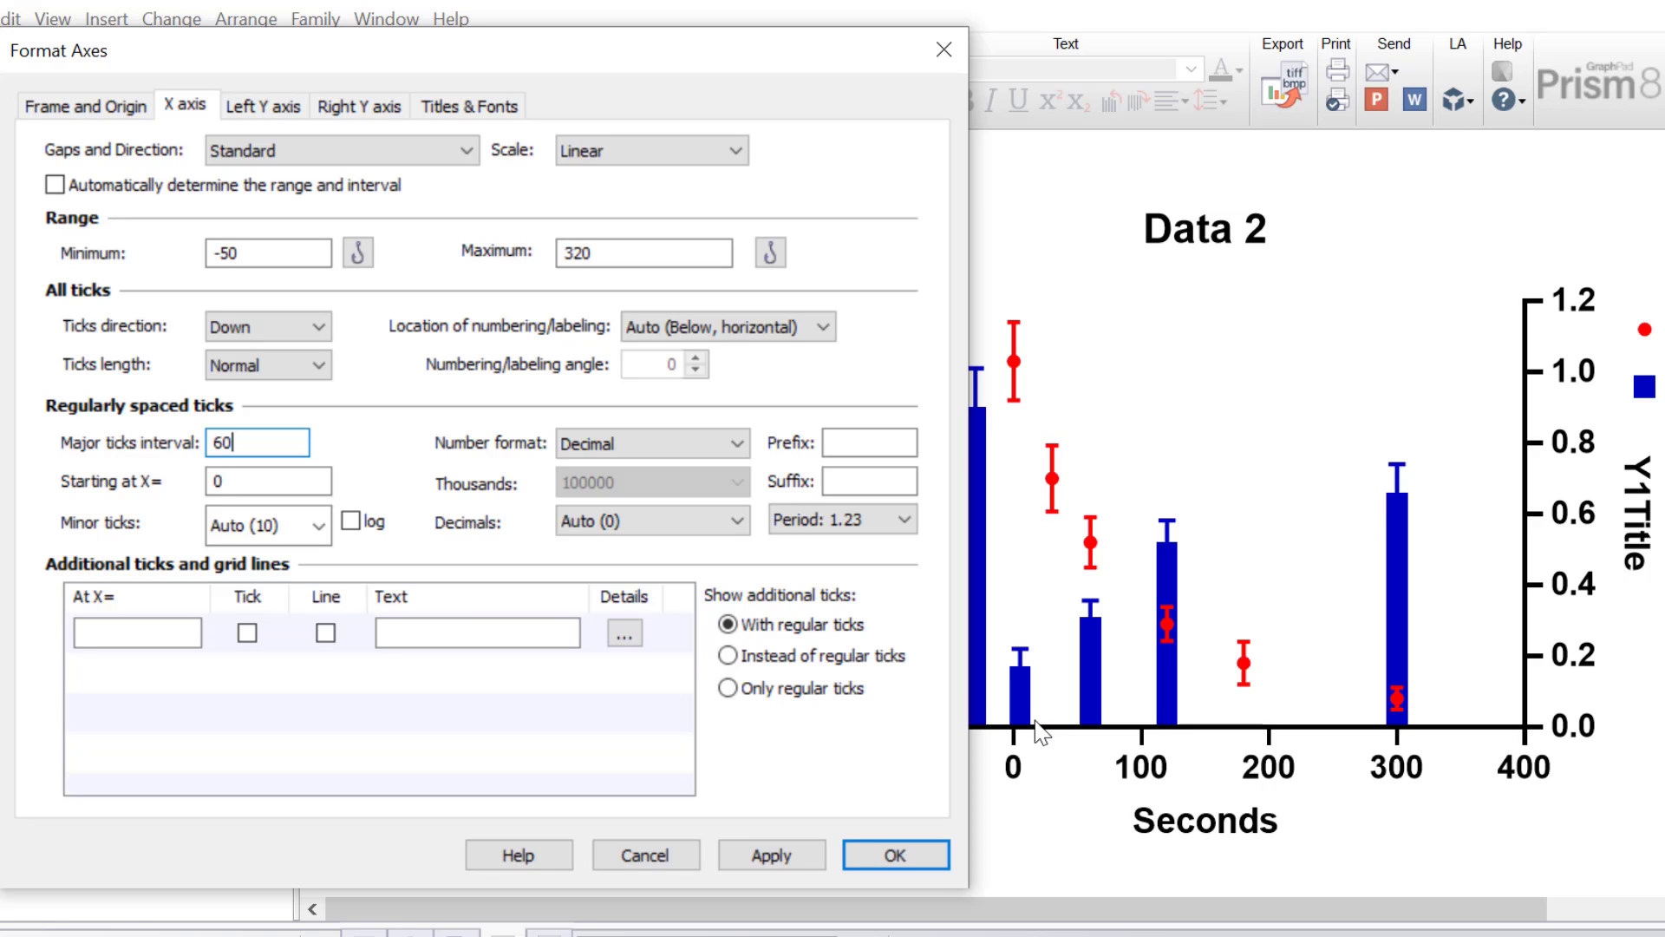
left_click(312, 526)
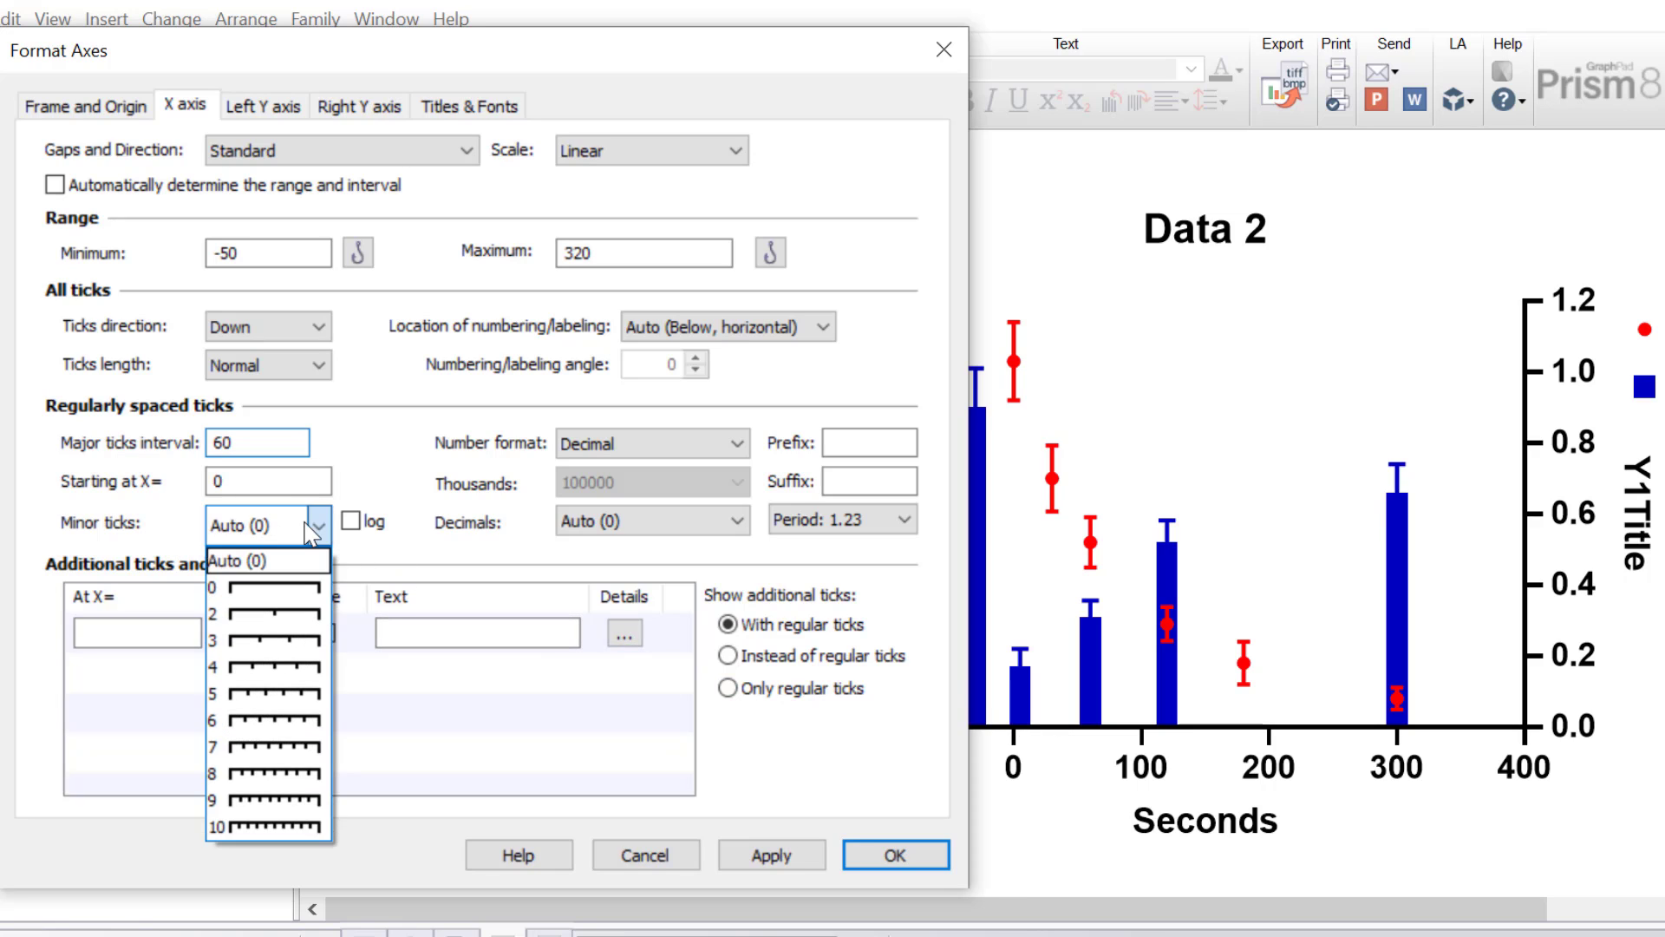
left_click(296, 618)
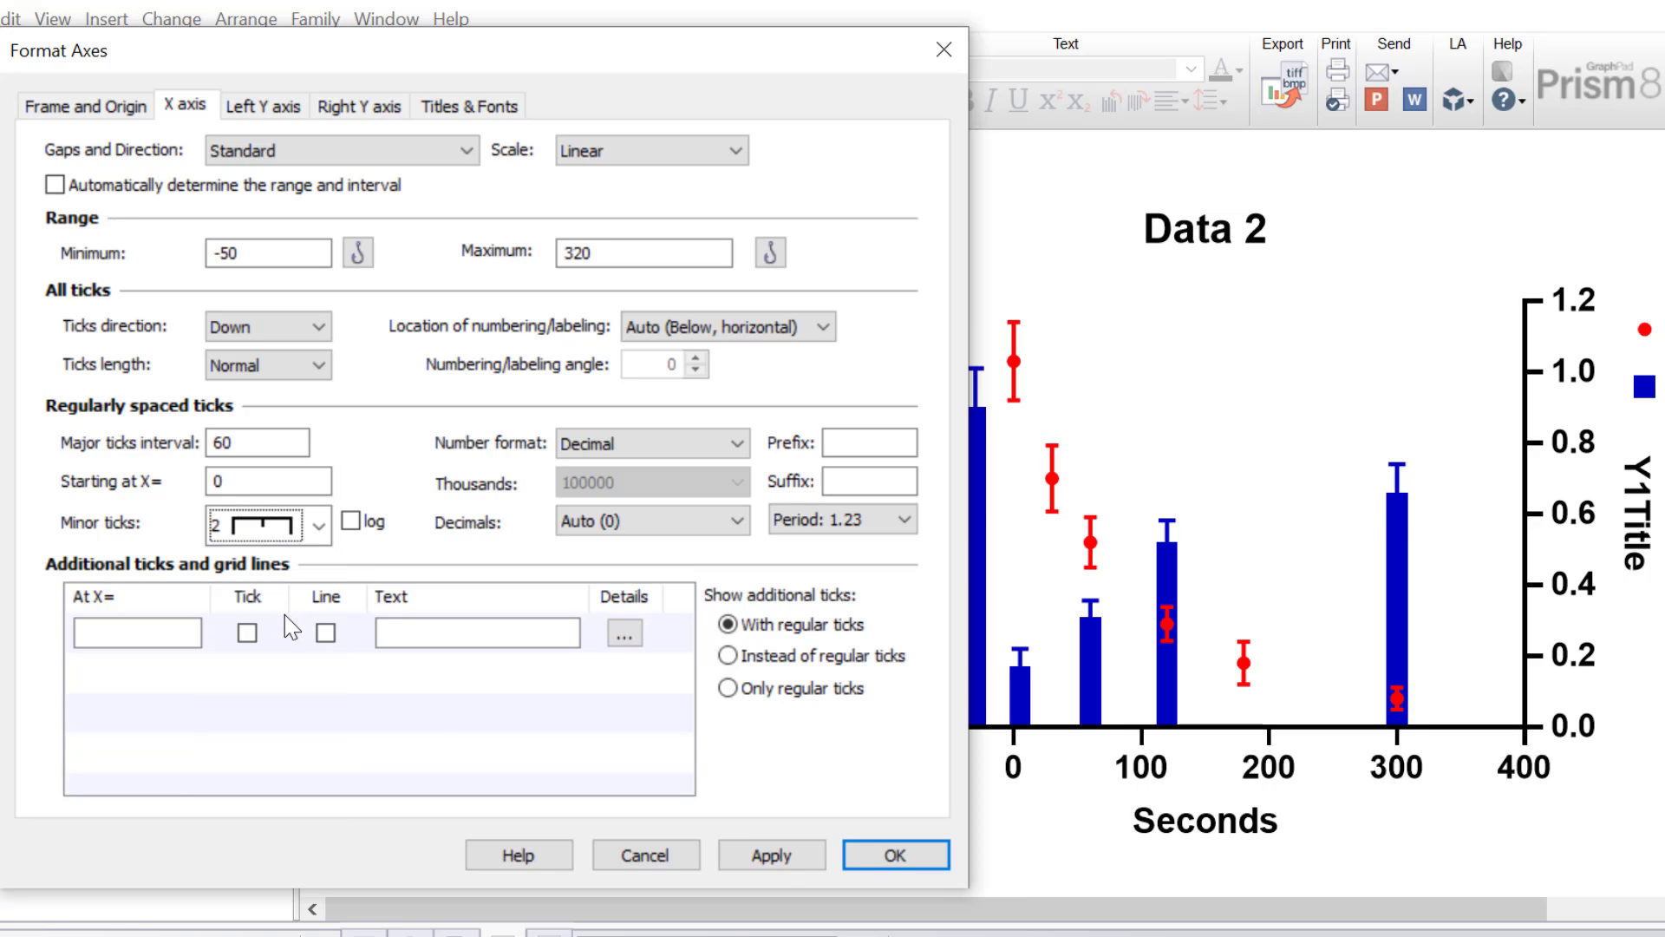
left_click(765, 855)
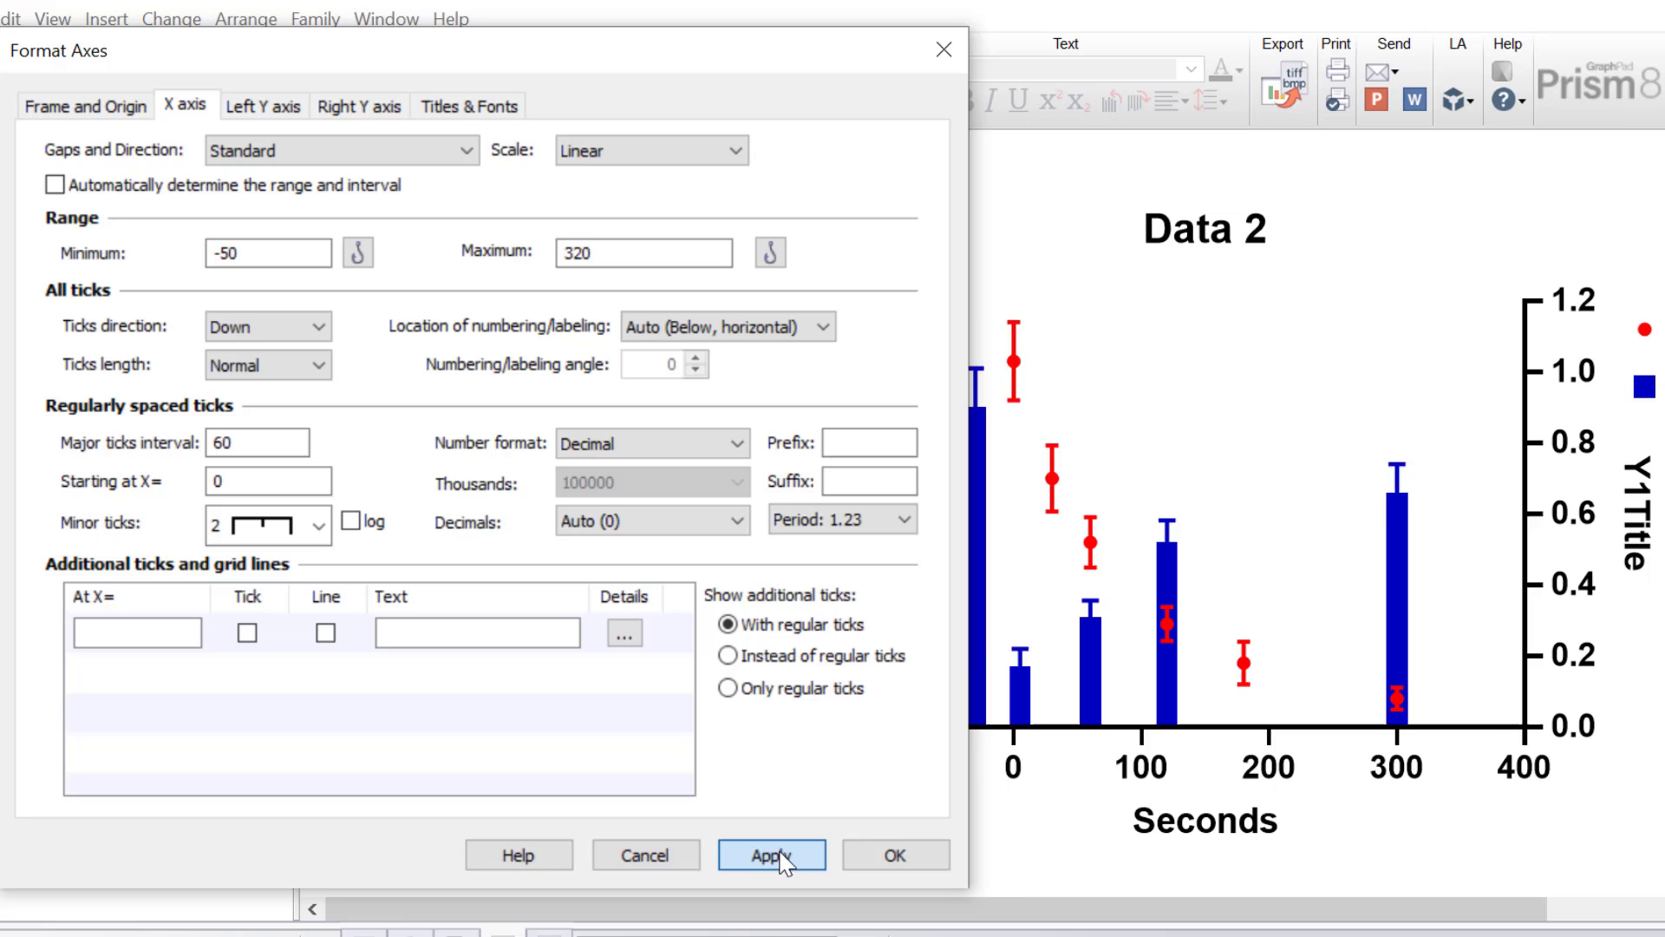
left_click(885, 858)
left_click_drag(856, 906, 1095, 927)
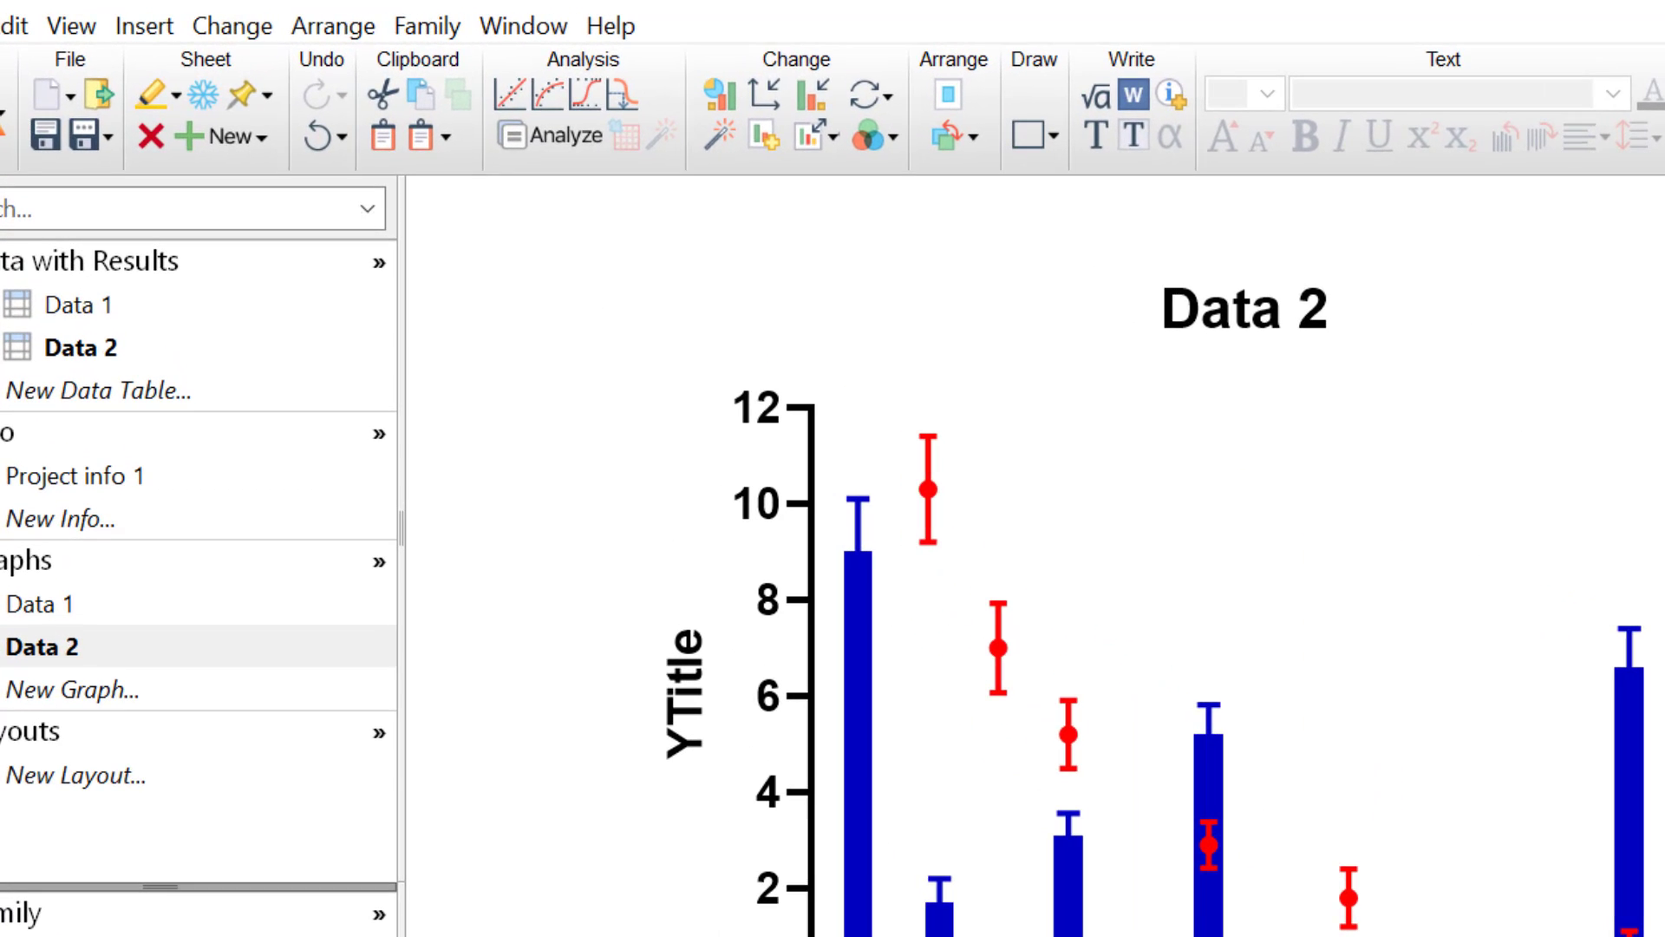
Step: Start a nonlinear regression (curve fit) analysis of Data 2 for the Plasma drug level data set only, excluding Enzyme activity
left_click(536, 148)
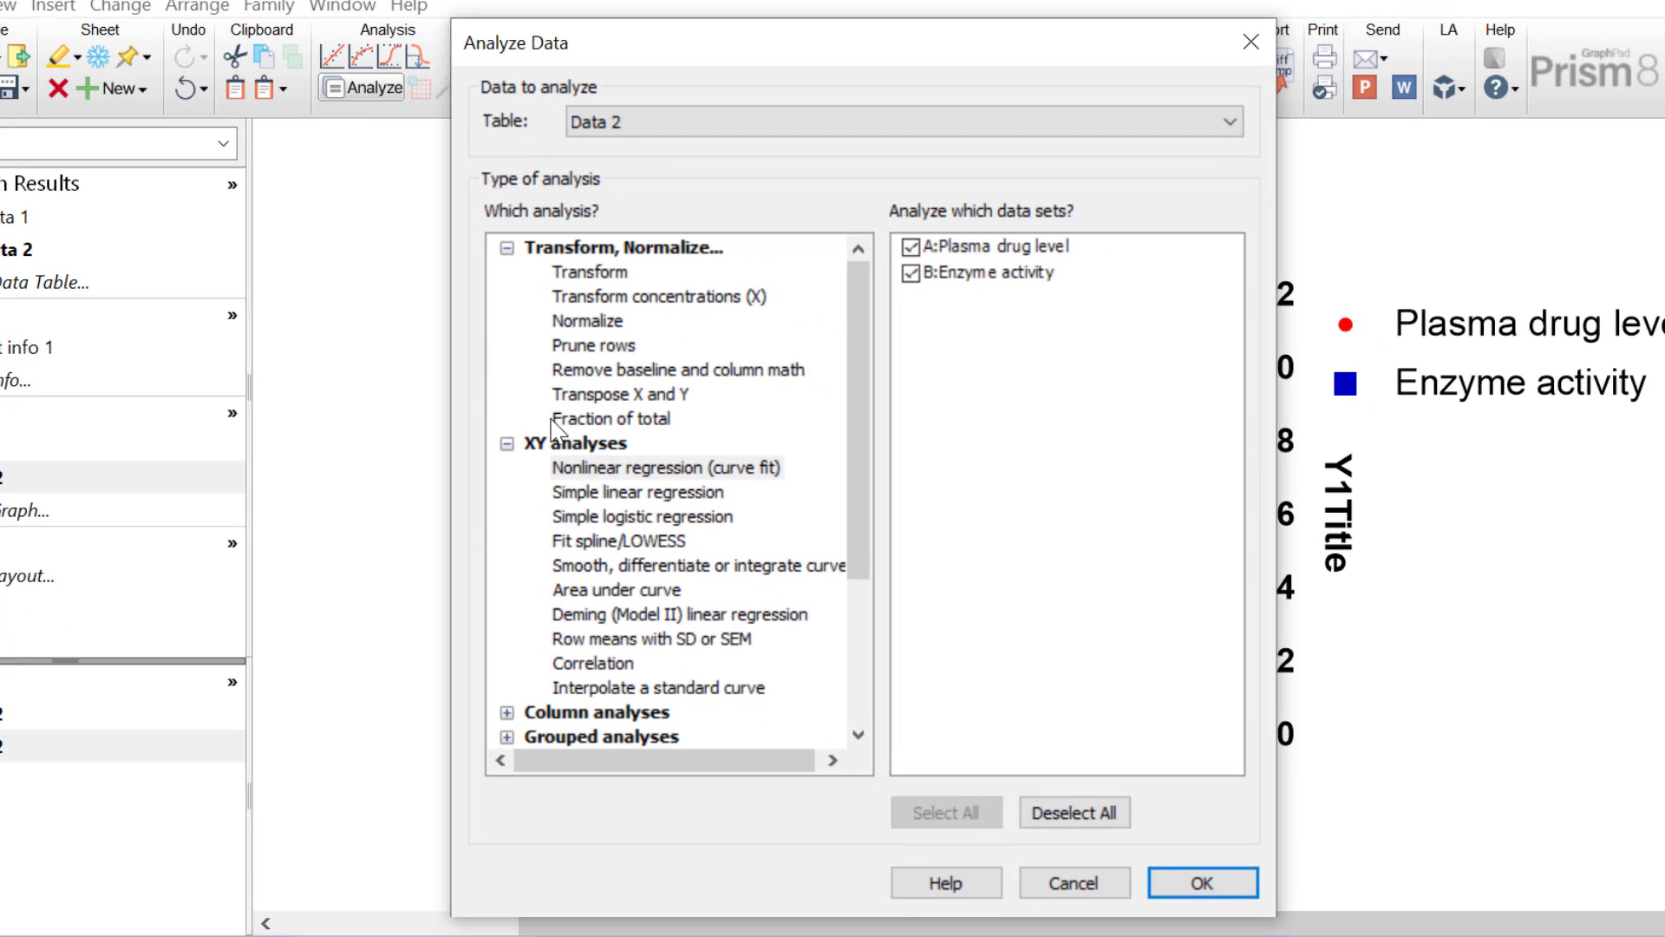
left_click(589, 474)
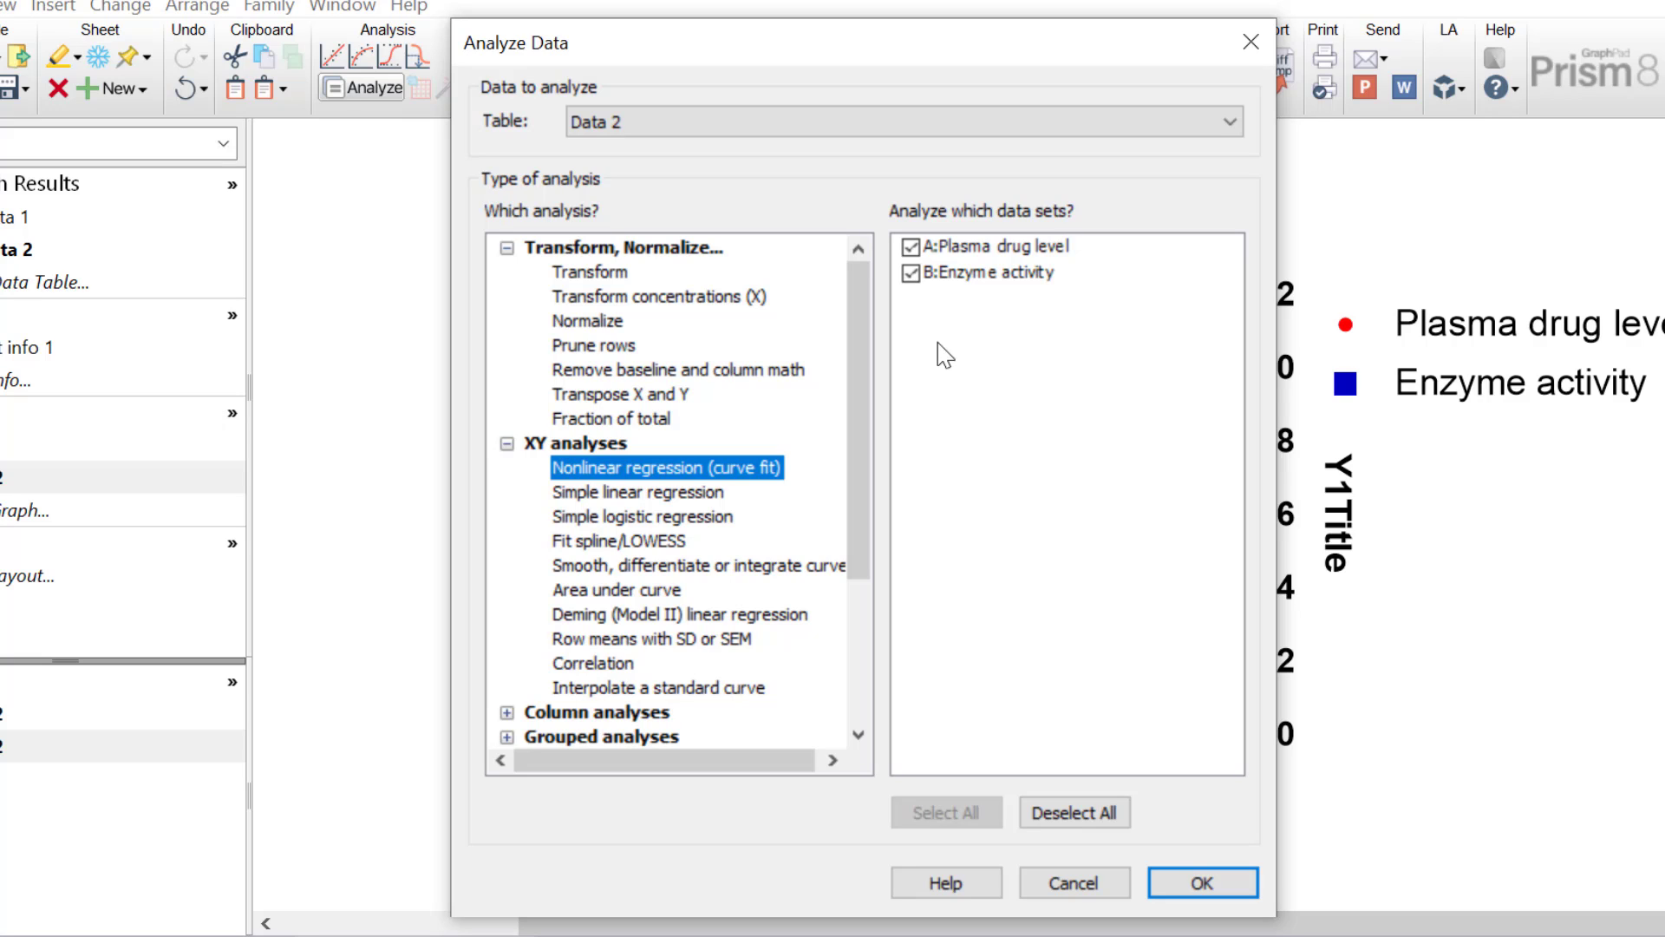
left_click(911, 276)
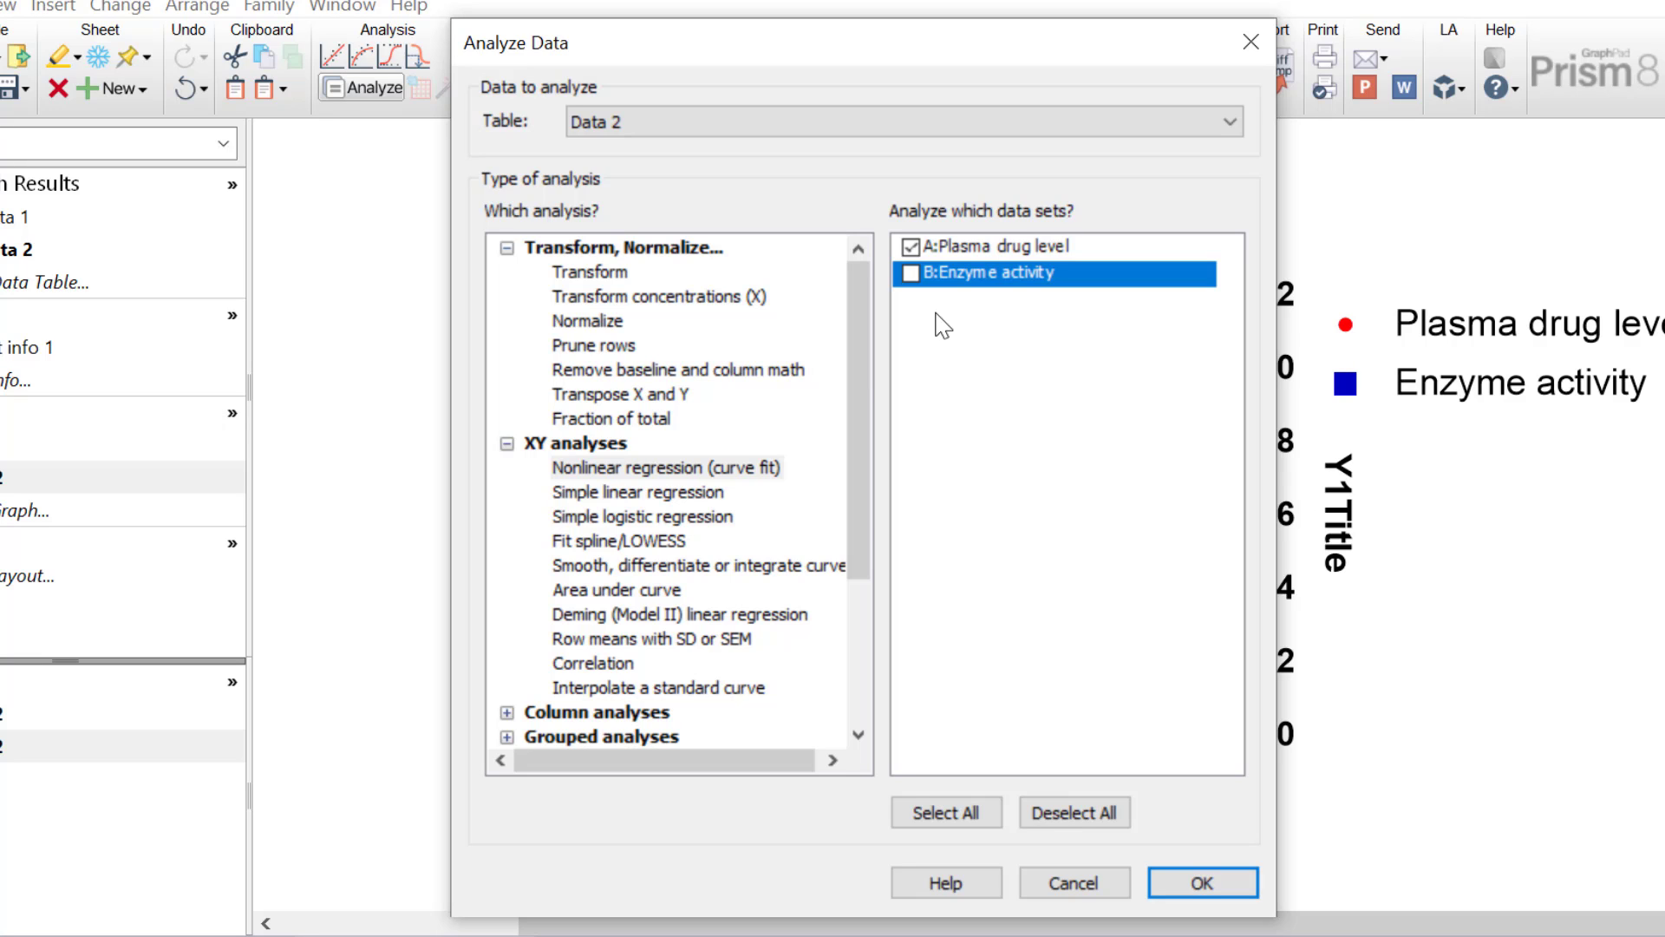
left_click(1187, 878)
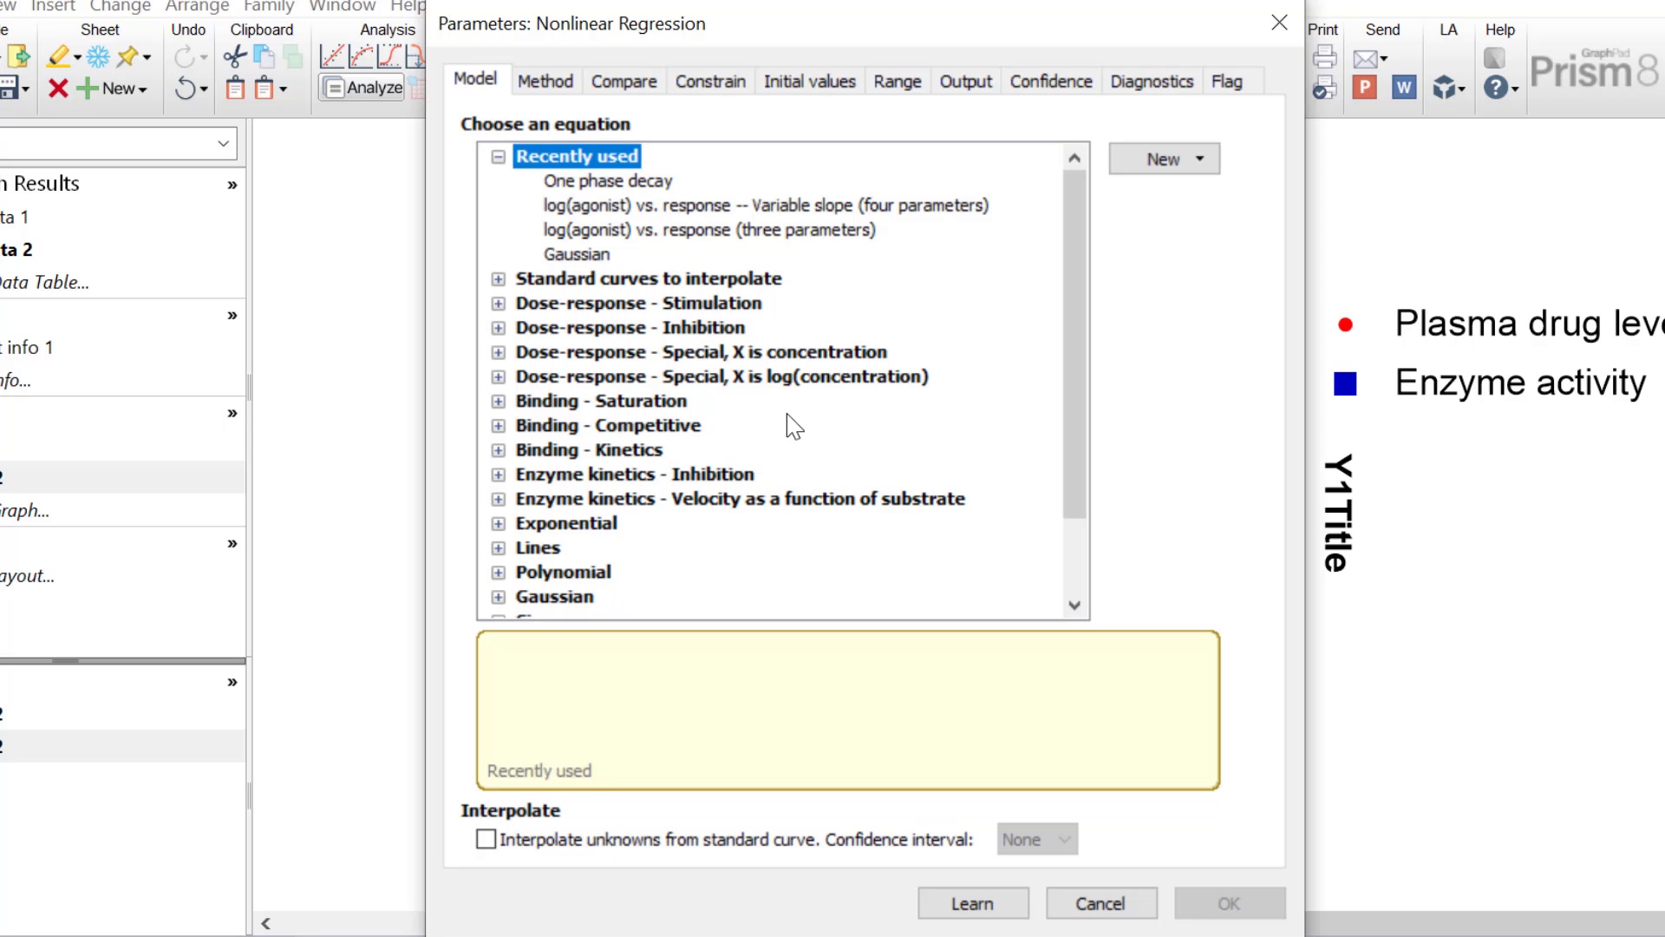
Step: Choose the One phase decay equation from the Exponential group and run the curve fit
scroll(795, 425, "down", 2)
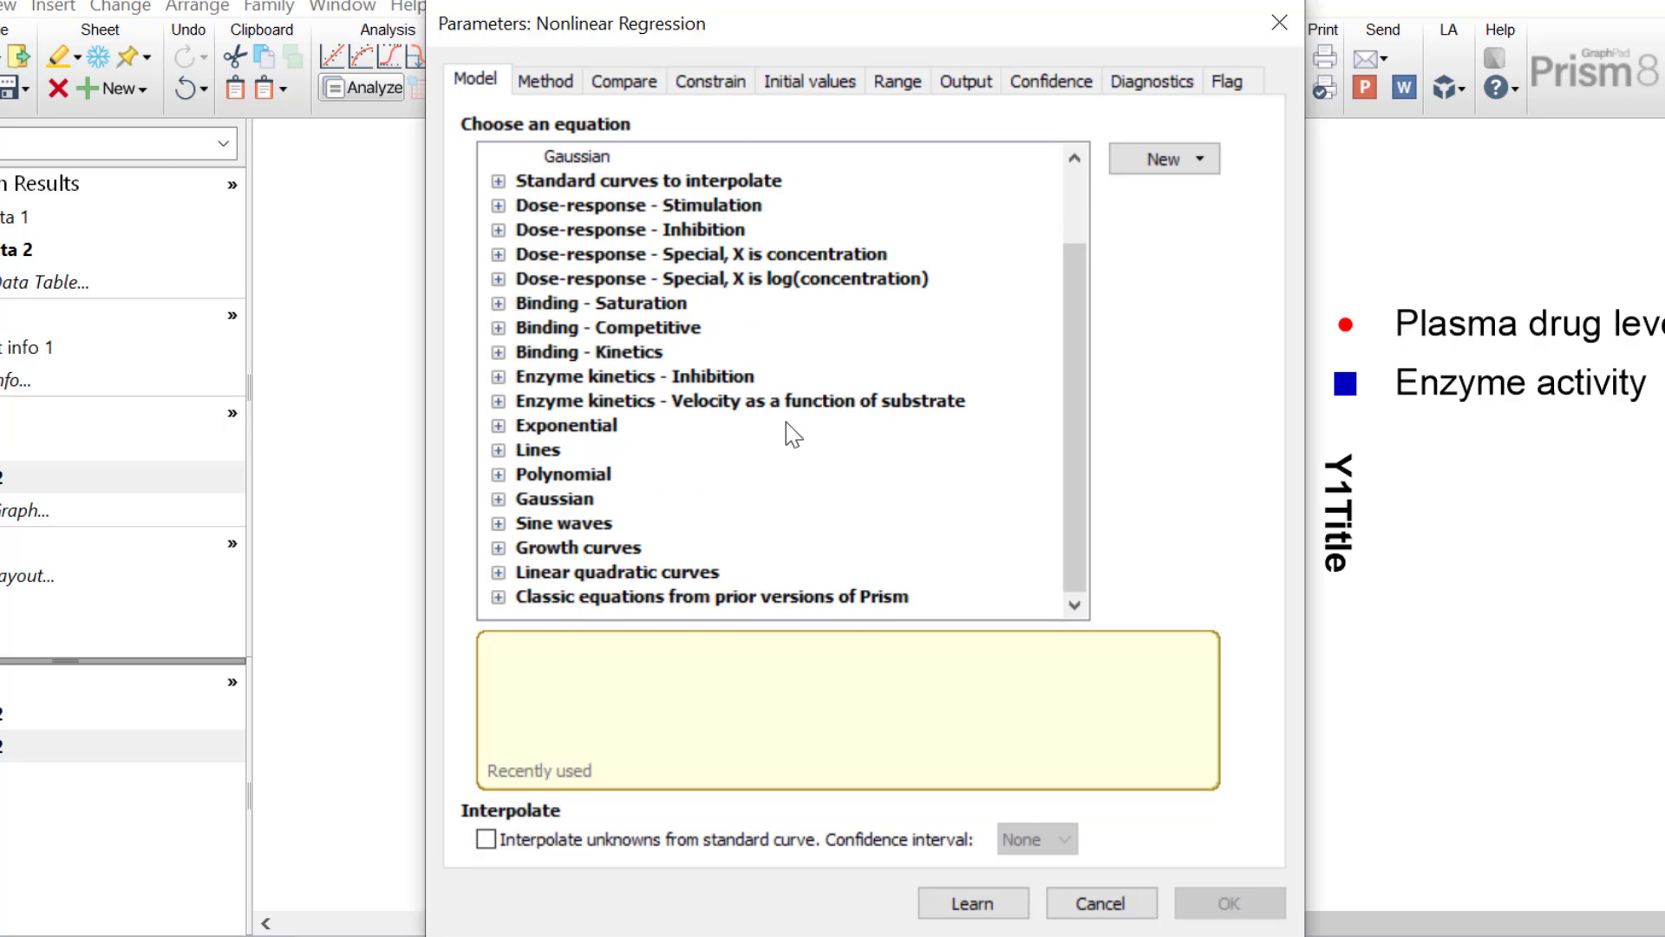
left_click(499, 425)
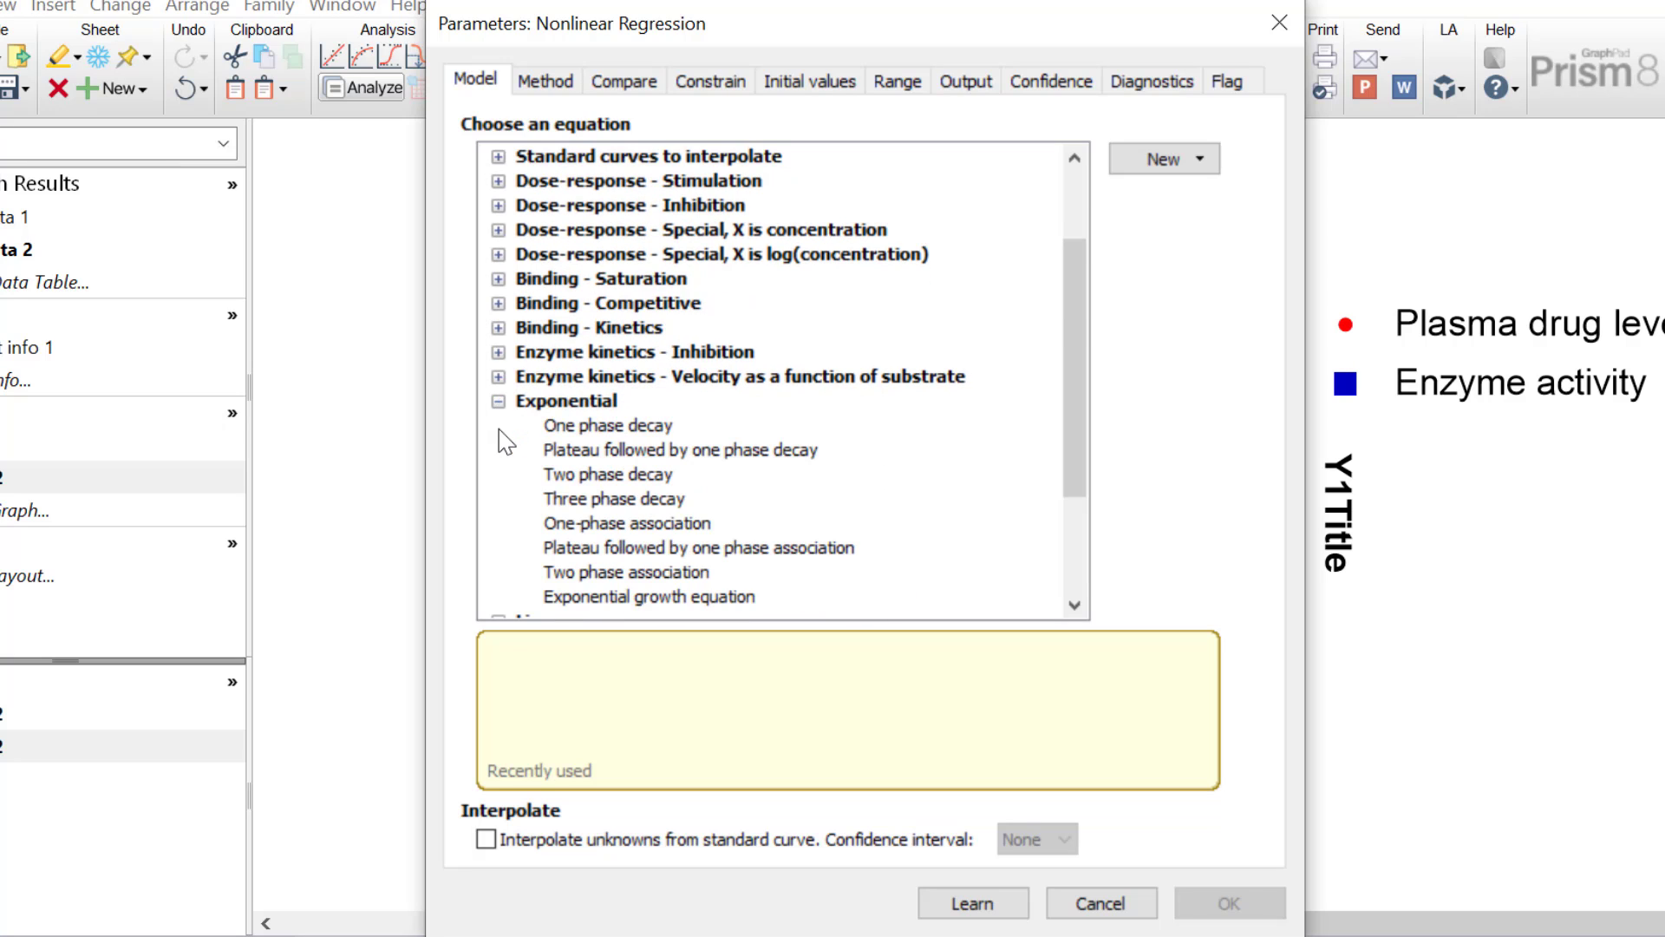
left_click(666, 427)
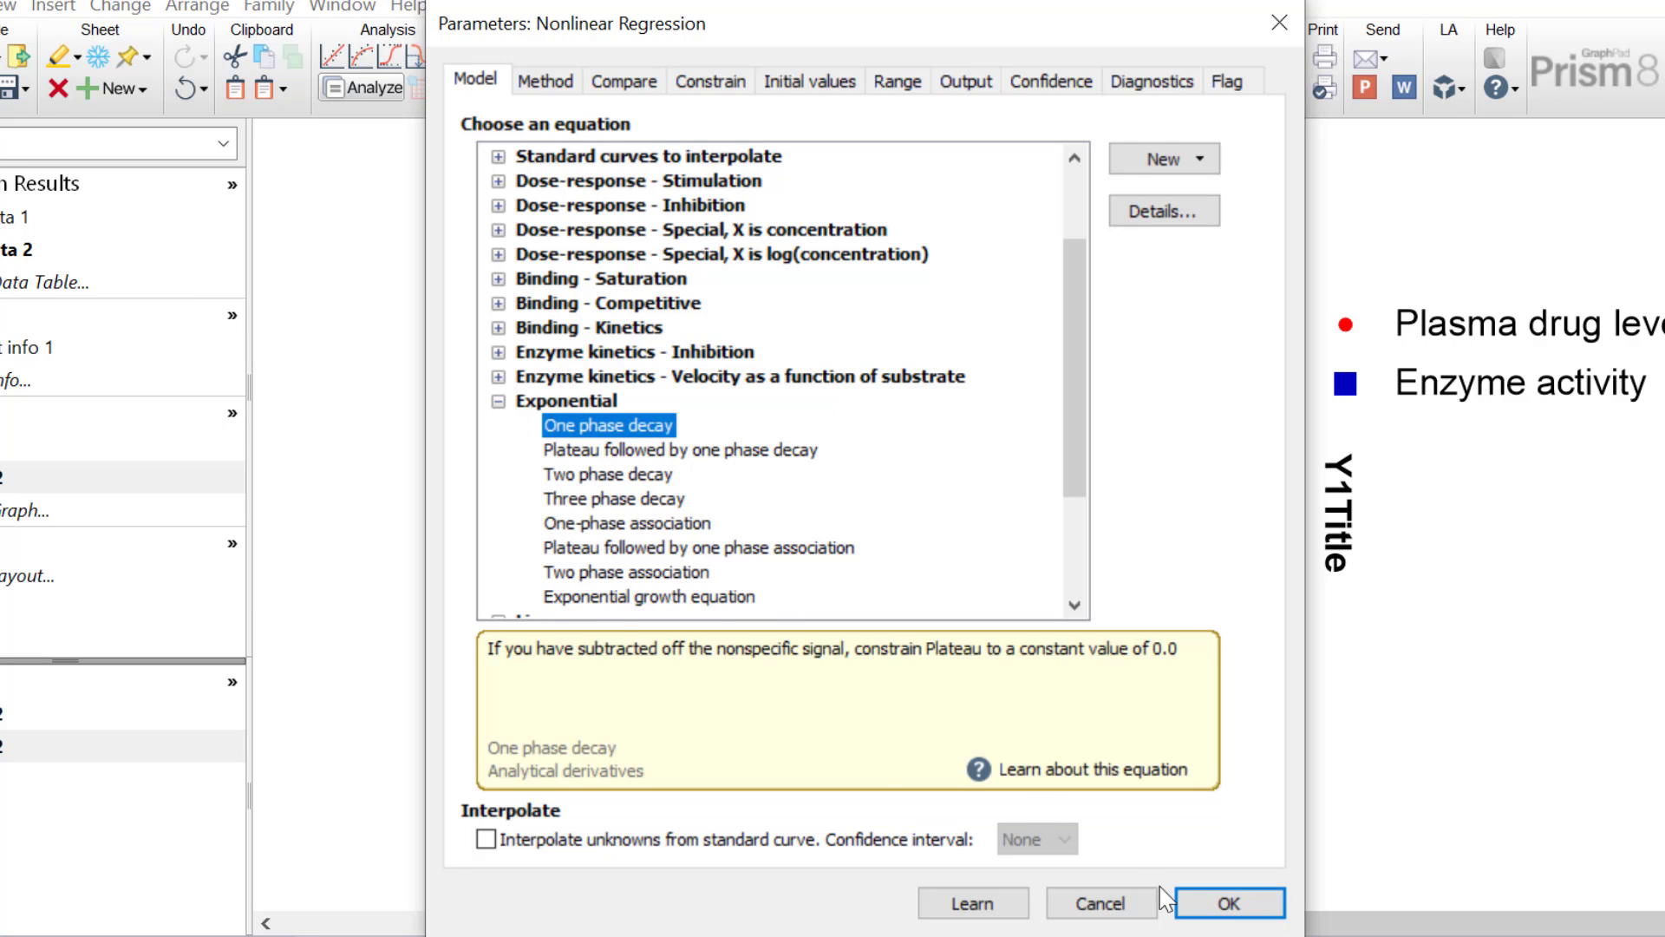
left_click(1207, 913)
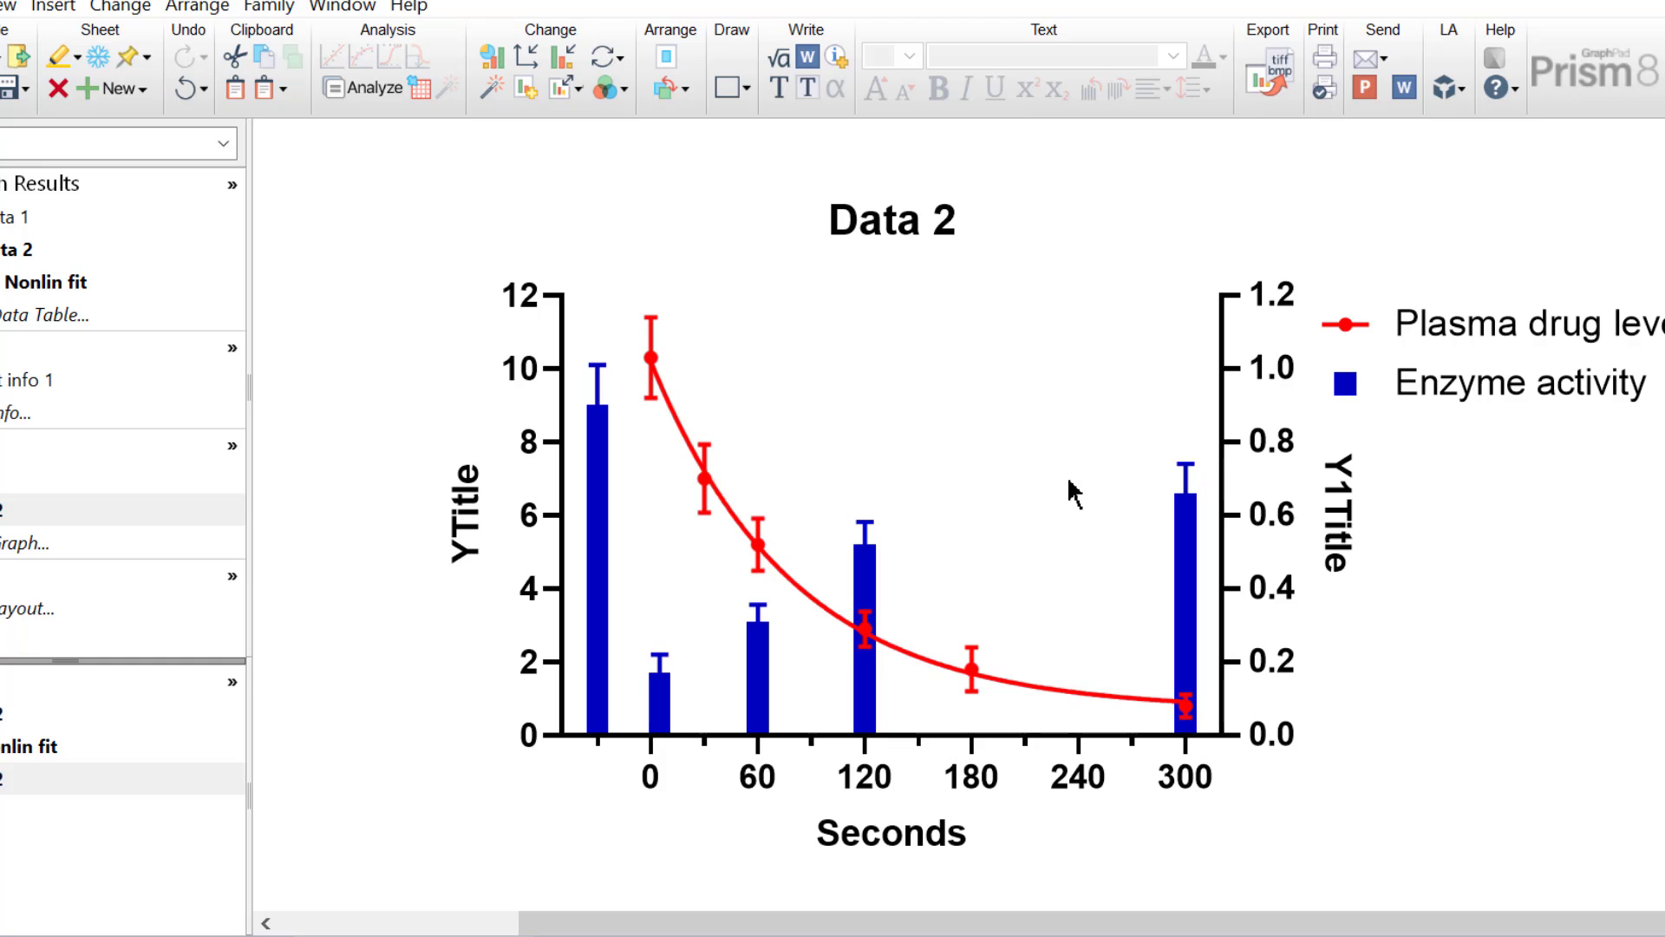
Step: Title the left Y axis "Plasma concentration (mg/mL) (curve)", split over two lines
left_click(461, 510)
type("\\pl")
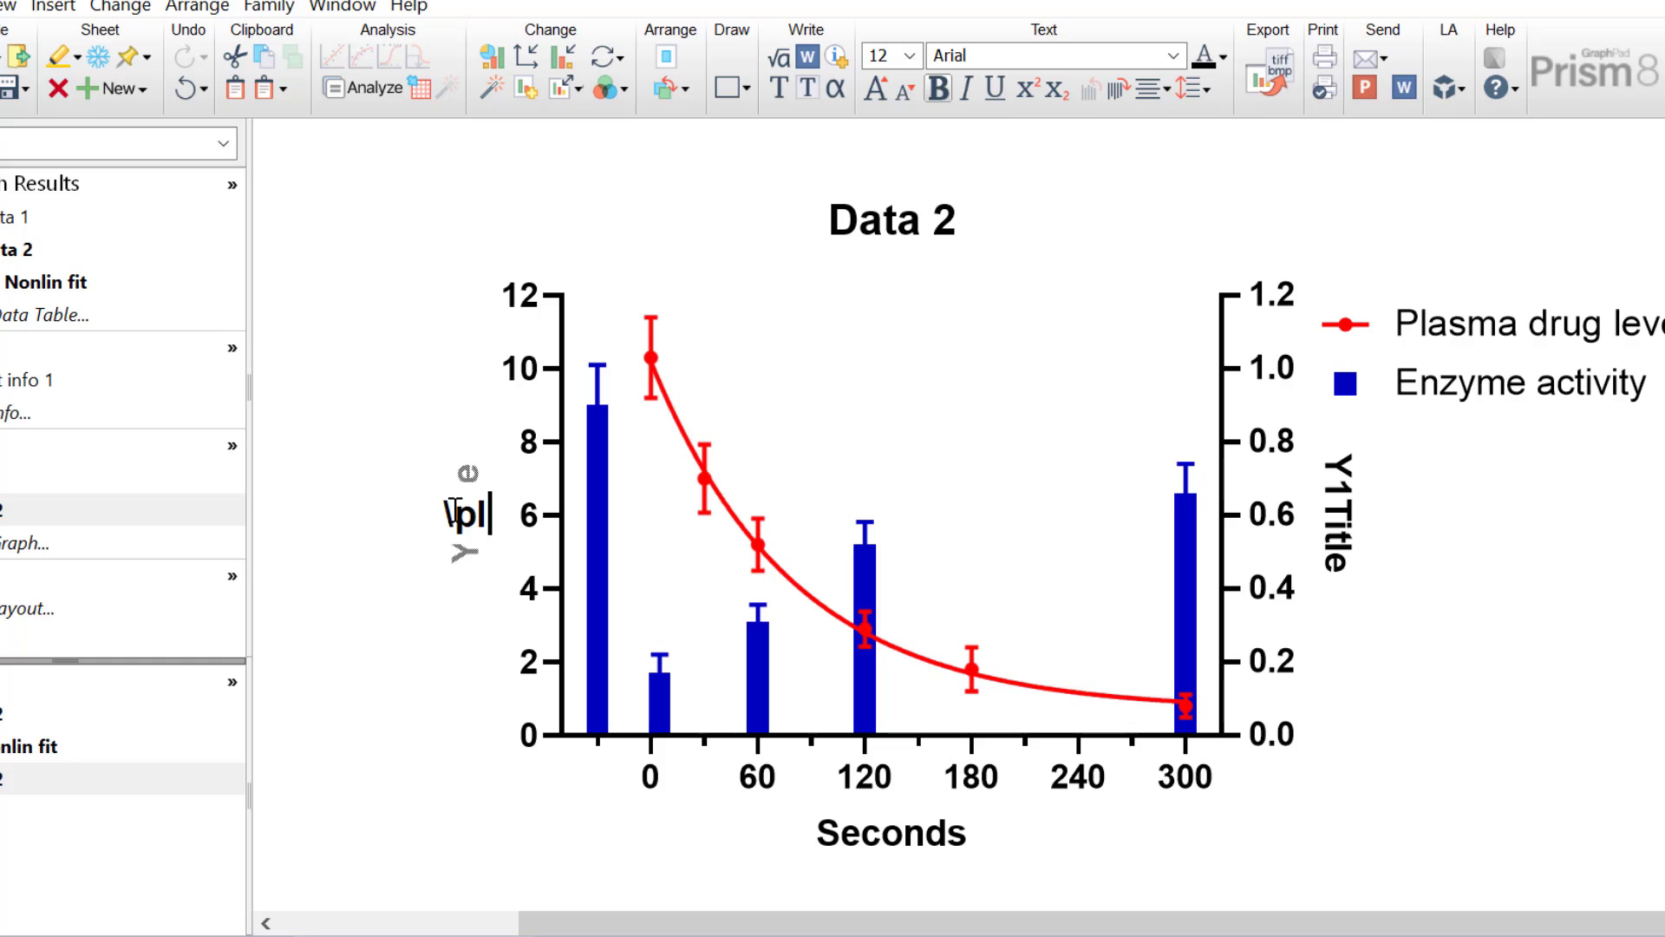
key("BackSpace")
key("BackSpace")
key("BackSpace")
type("P")
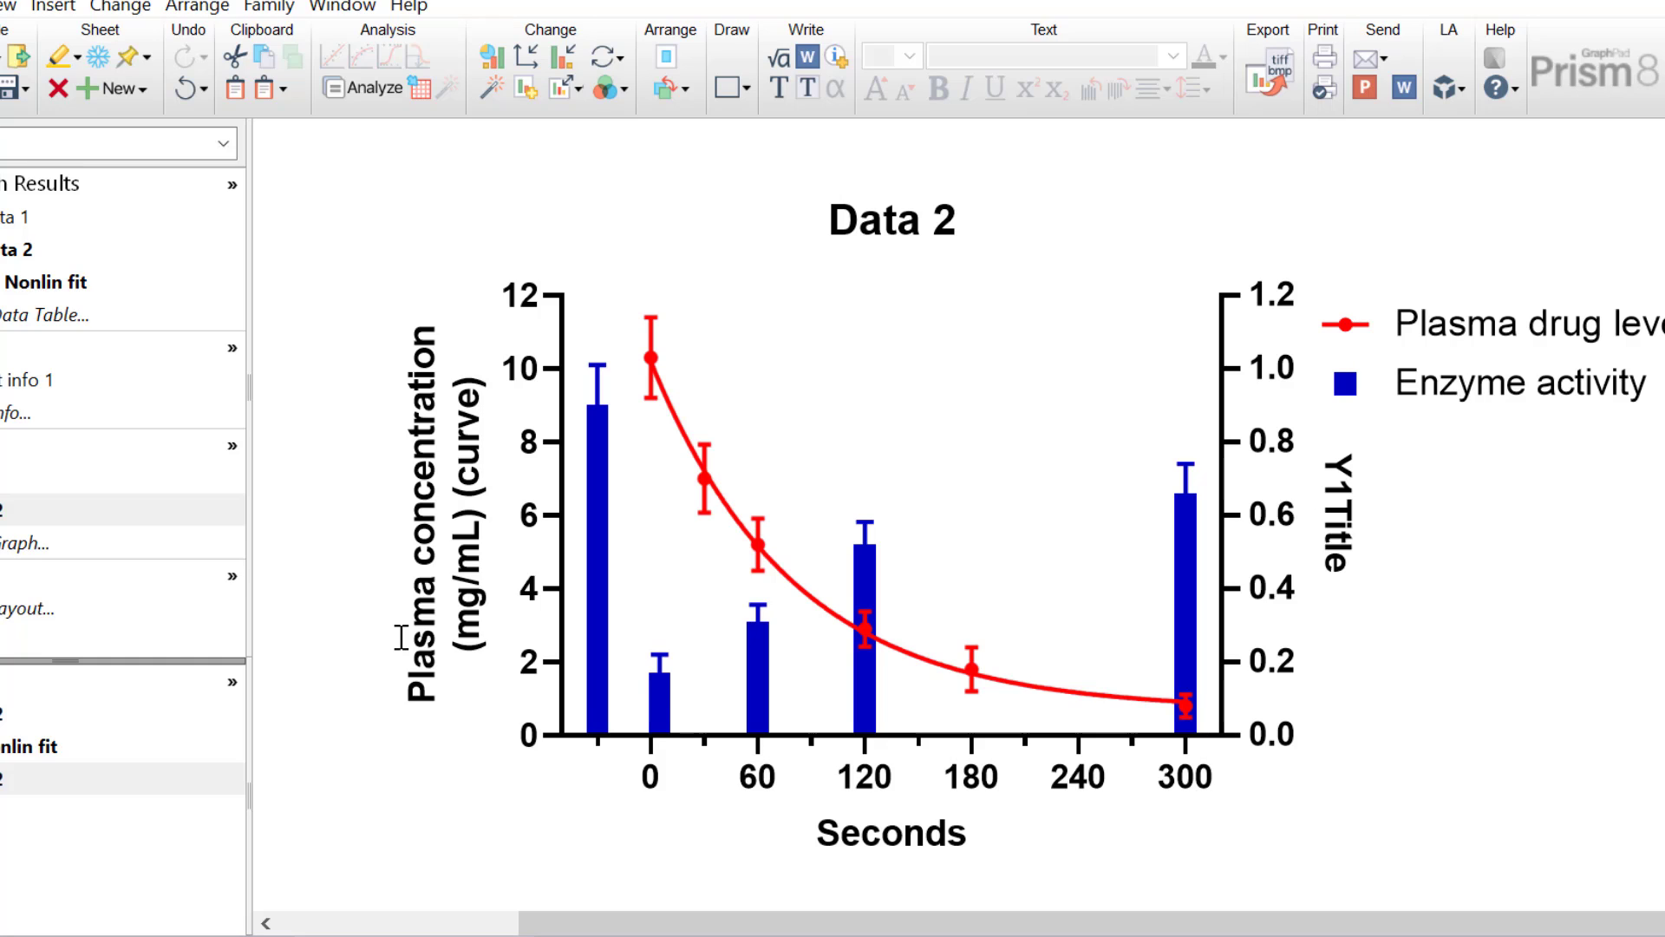
Step: Move the legend inside the plot area above the curve, and title the right Y axis "Fractional enzyme activation (bars)" over two lines
left_click(1420, 377)
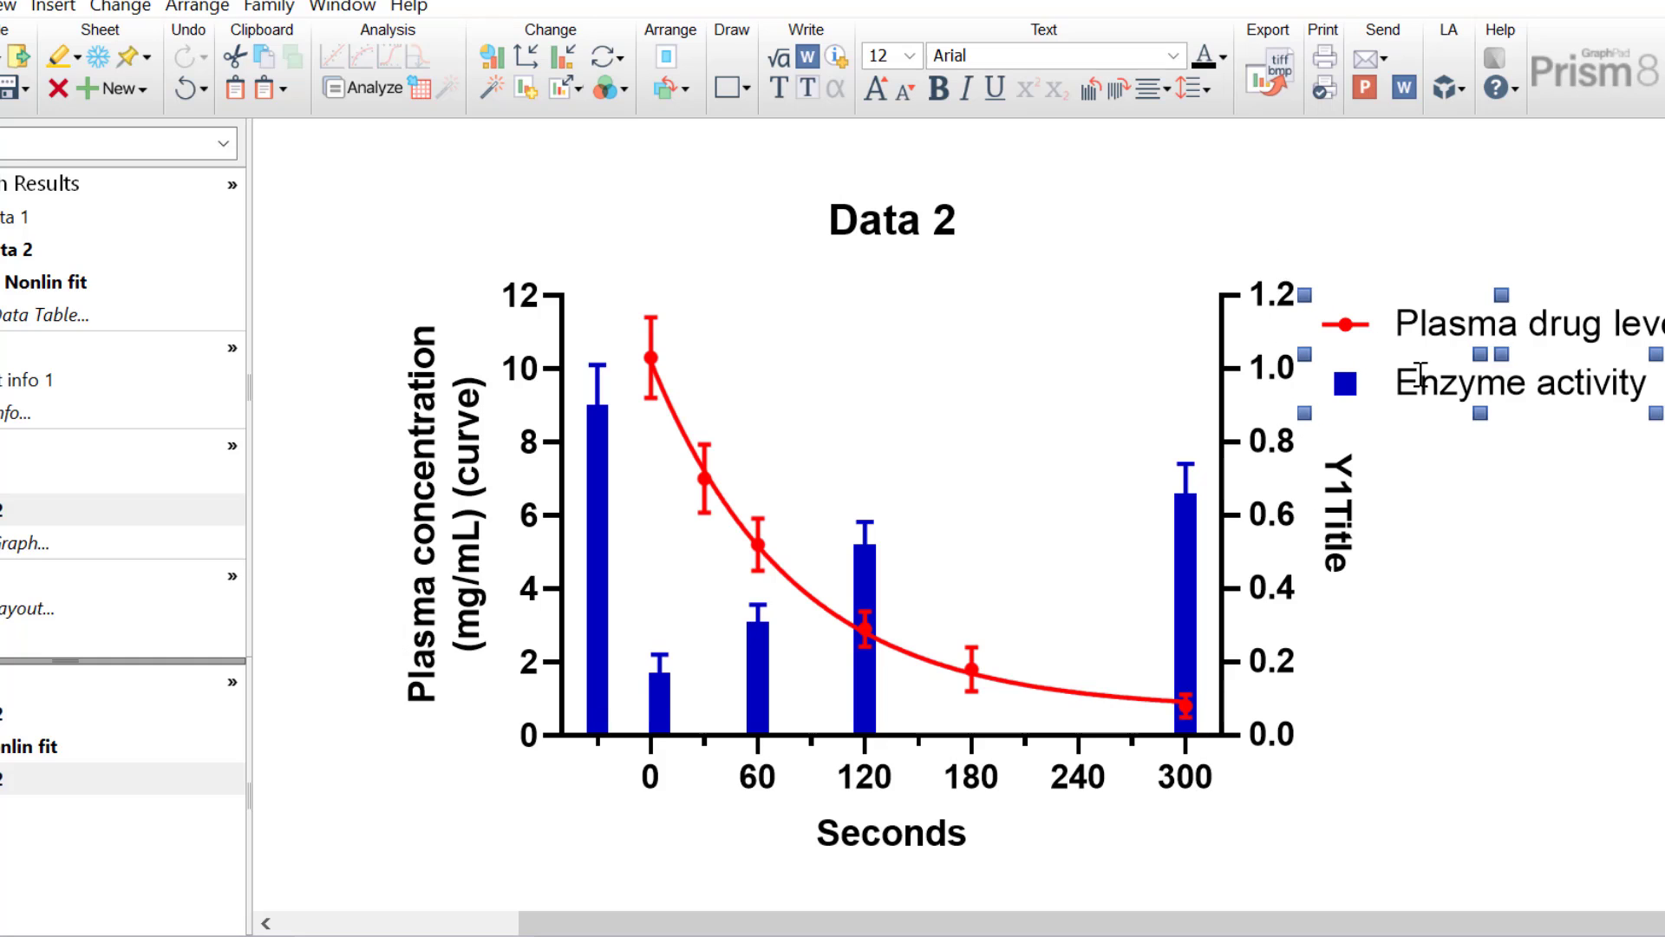
left_click_drag(1465, 419, 920, 395)
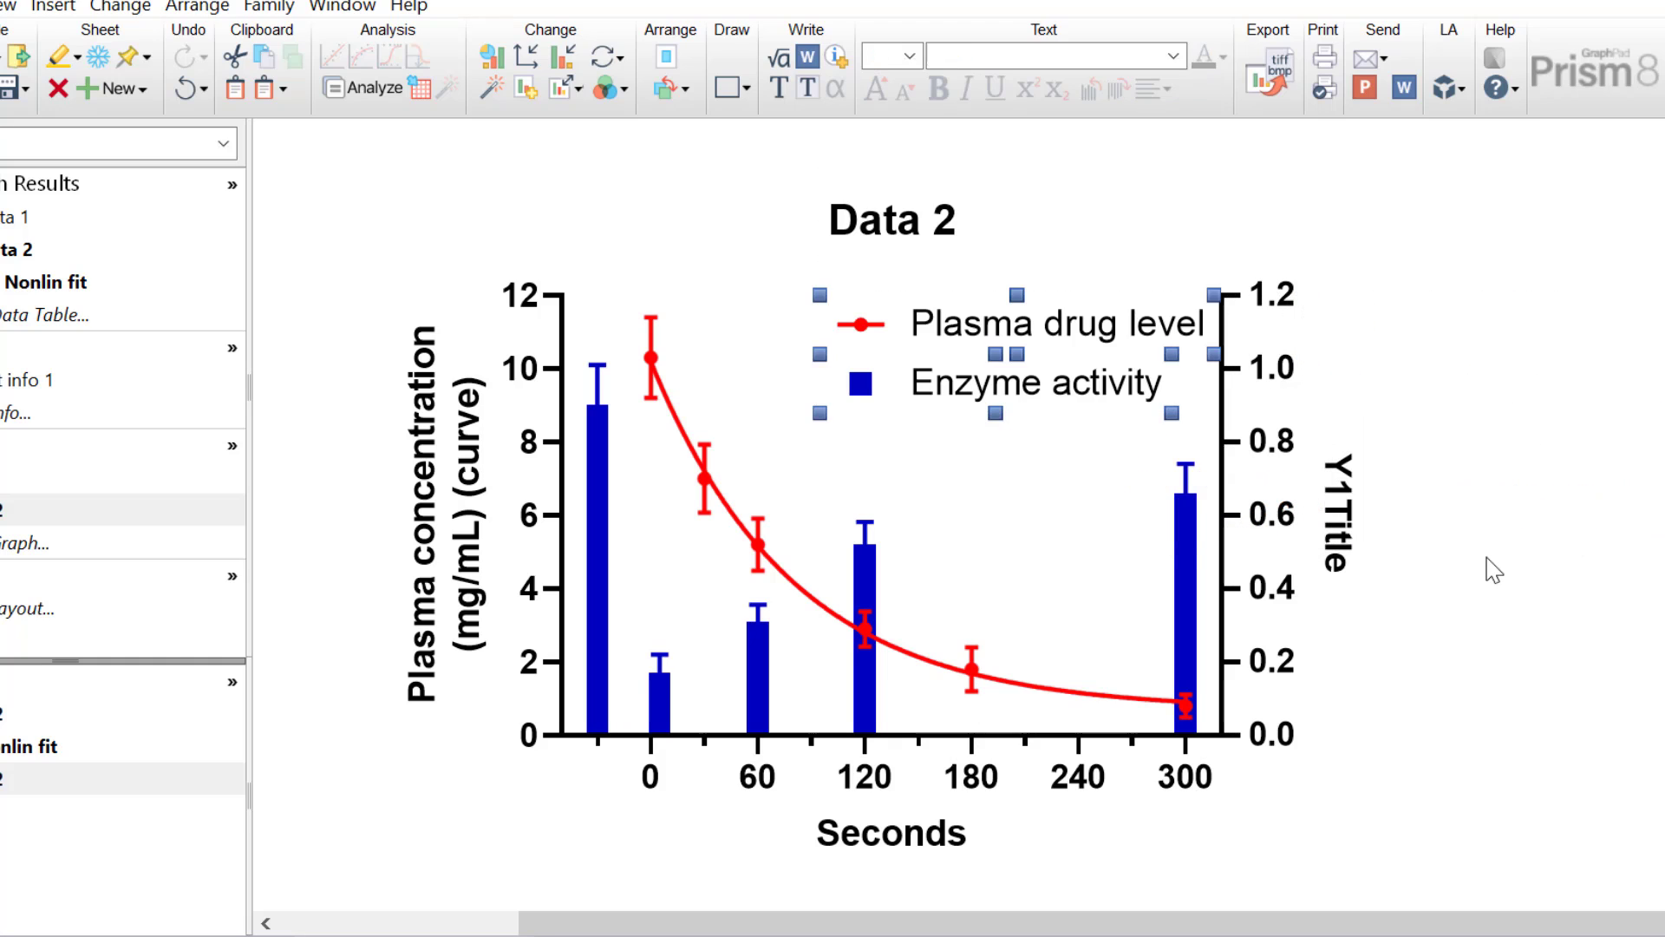
double_click(1347, 529)
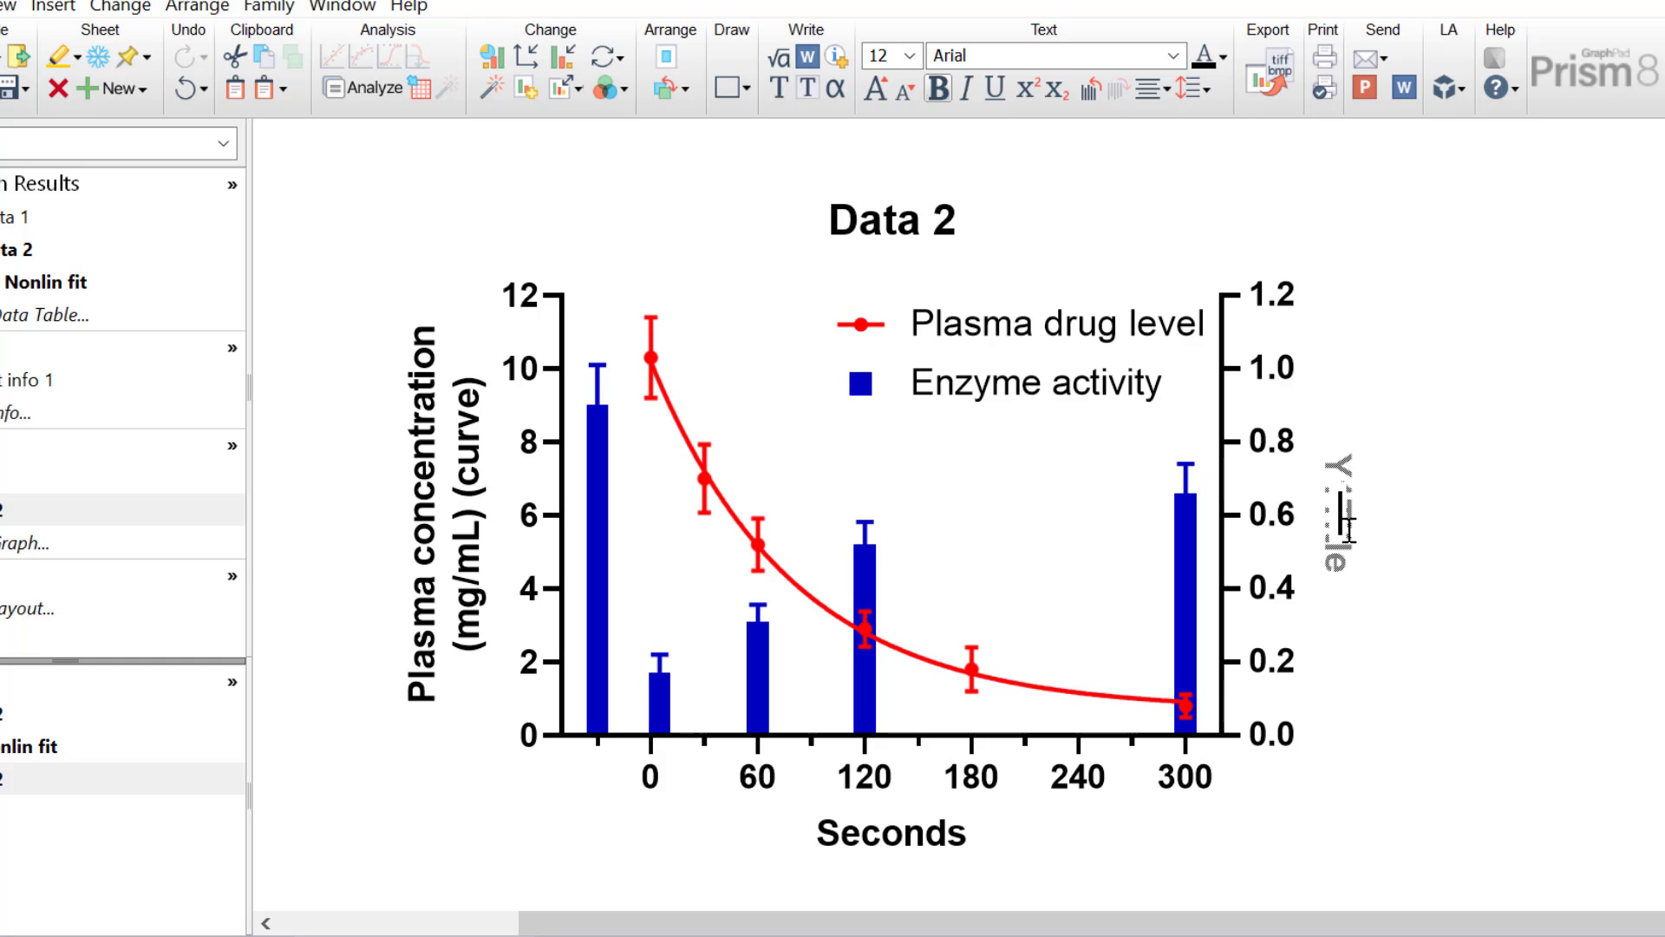
type("Fra")
left_click(1347, 577)
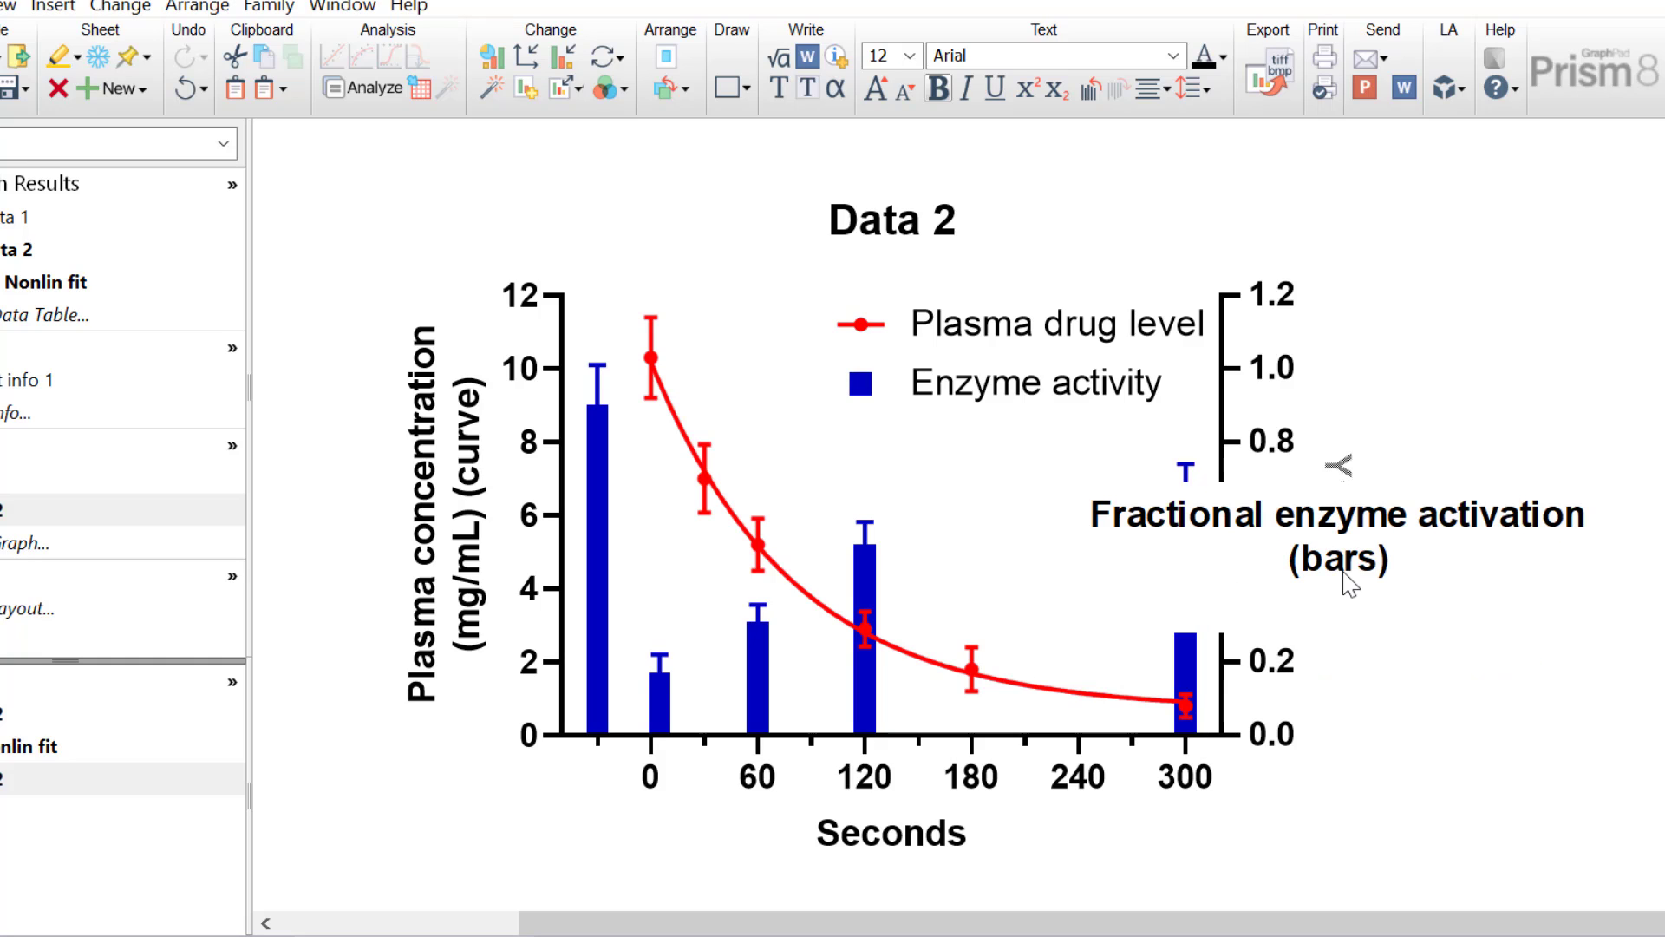
left_click(1663, 640)
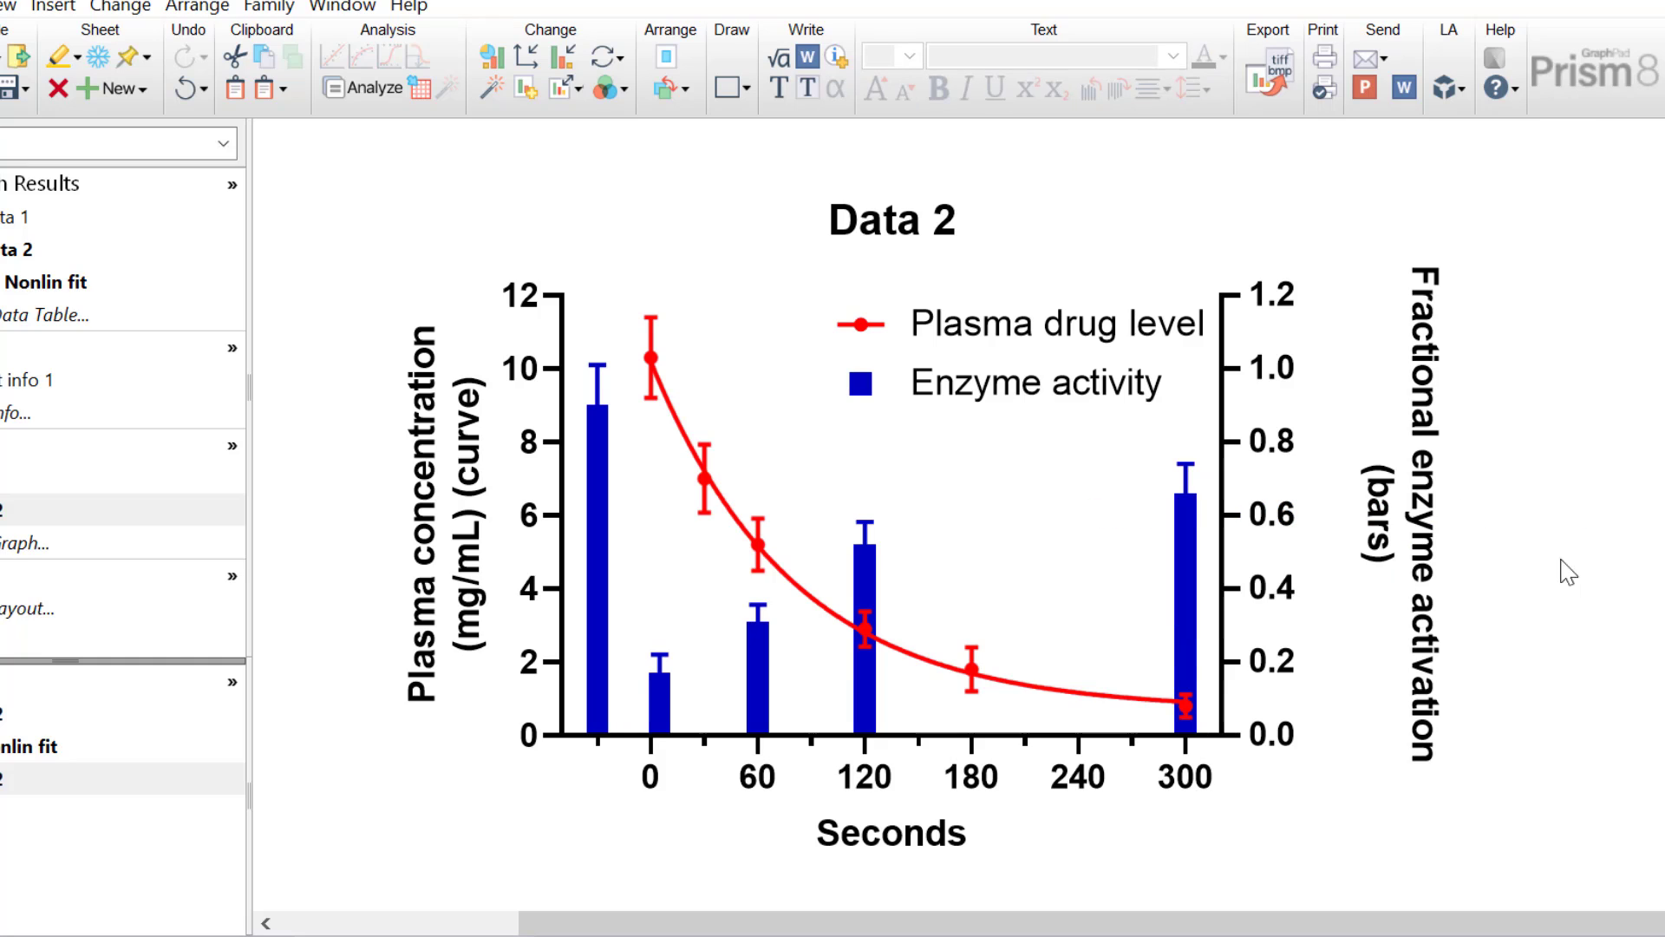
Step: Change the X axis title to "Time (seconds)"
double_click(824, 833)
left_click(827, 834)
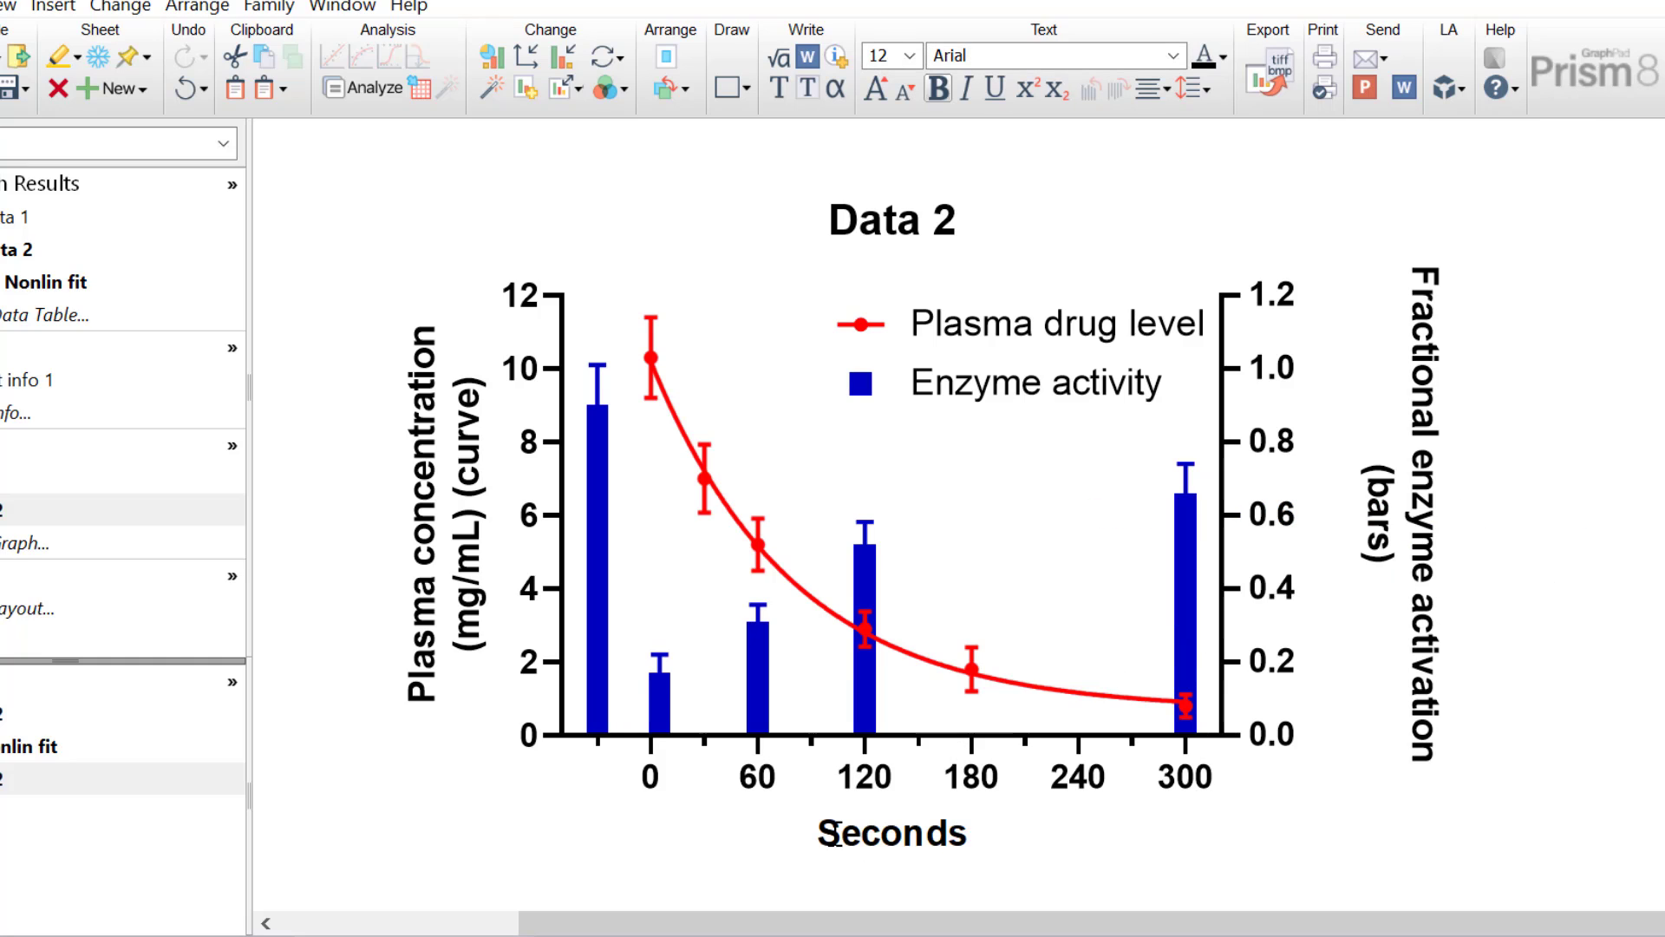
type("Time (")
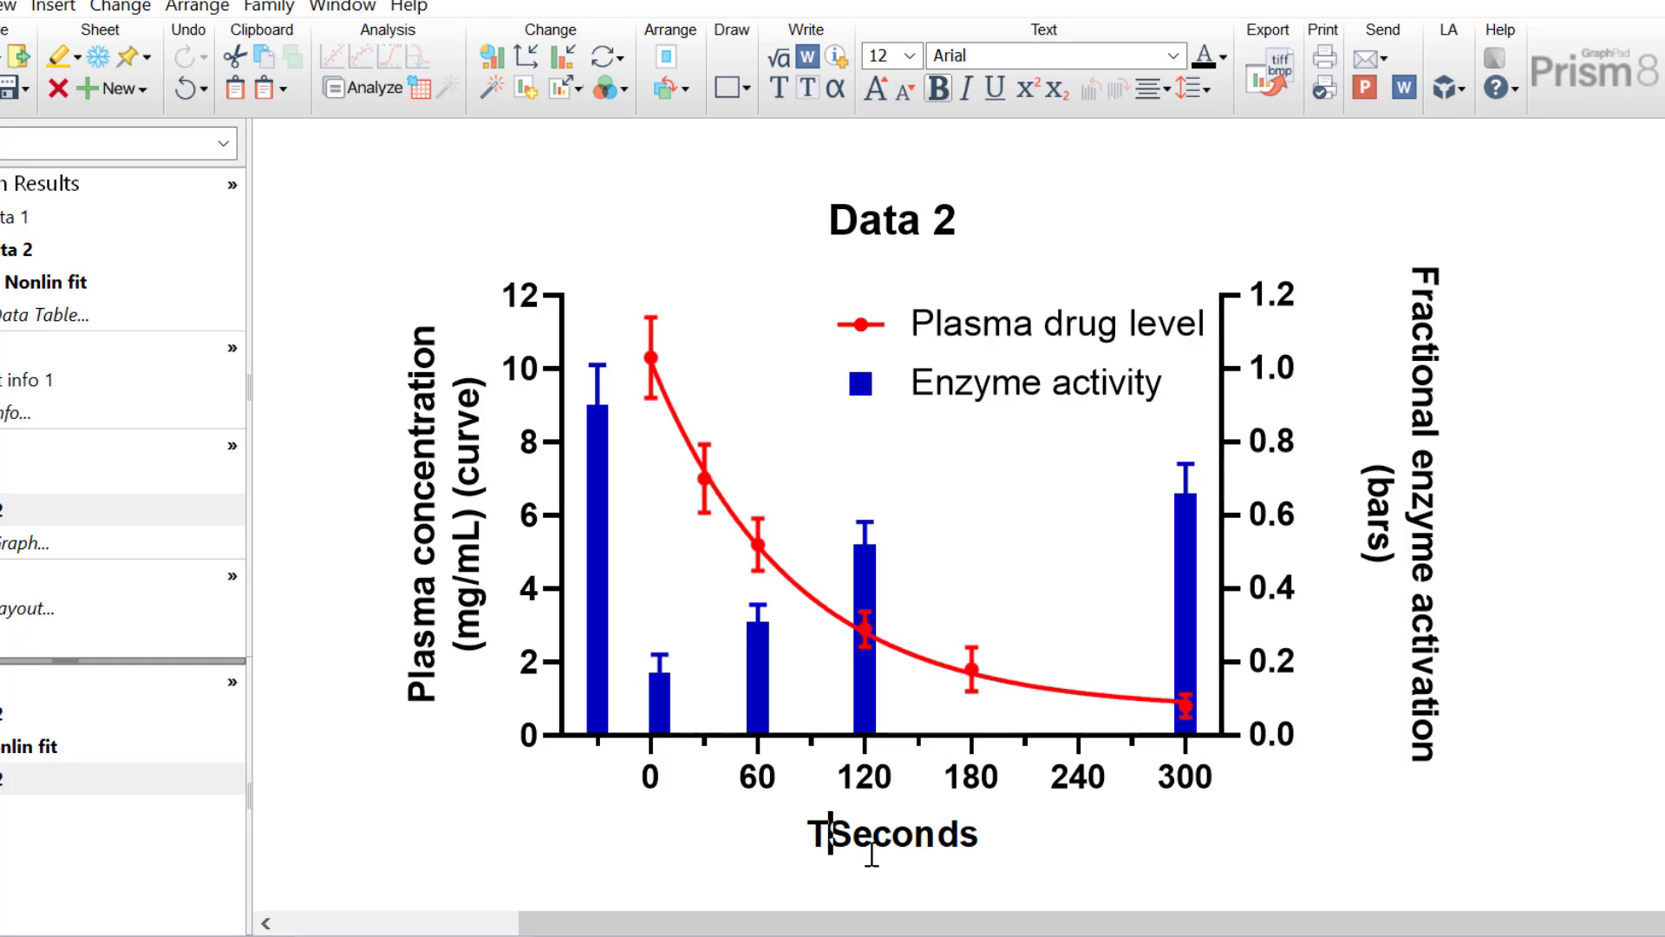
key("Delete")
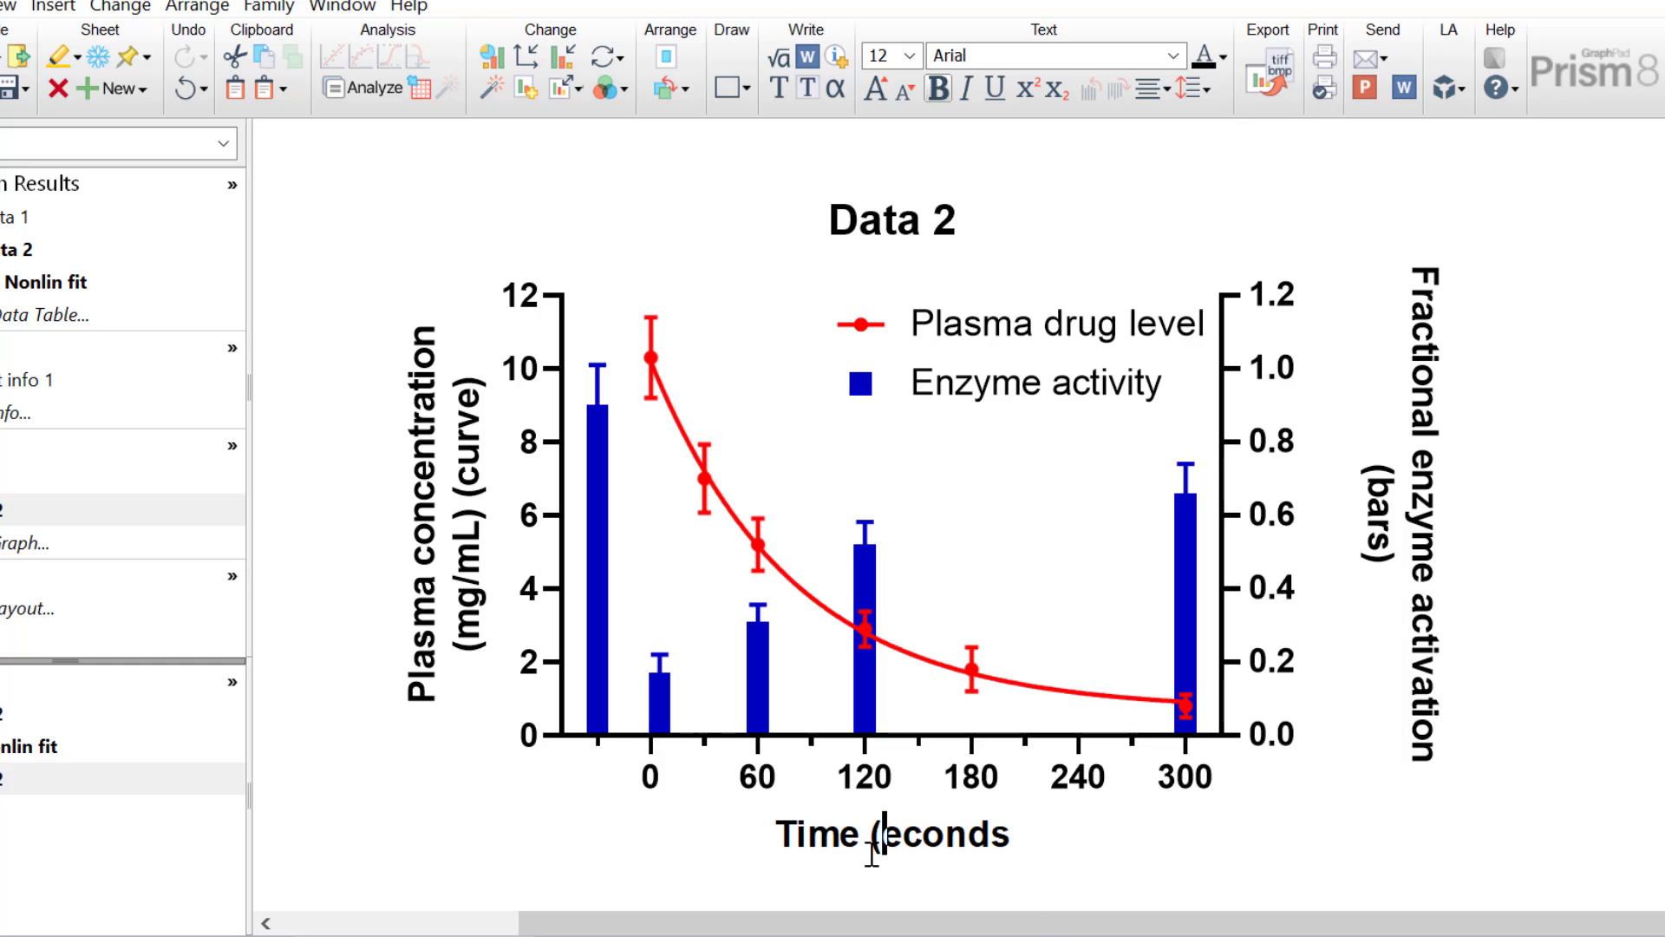
type("s")
key("Right")
key("Right")
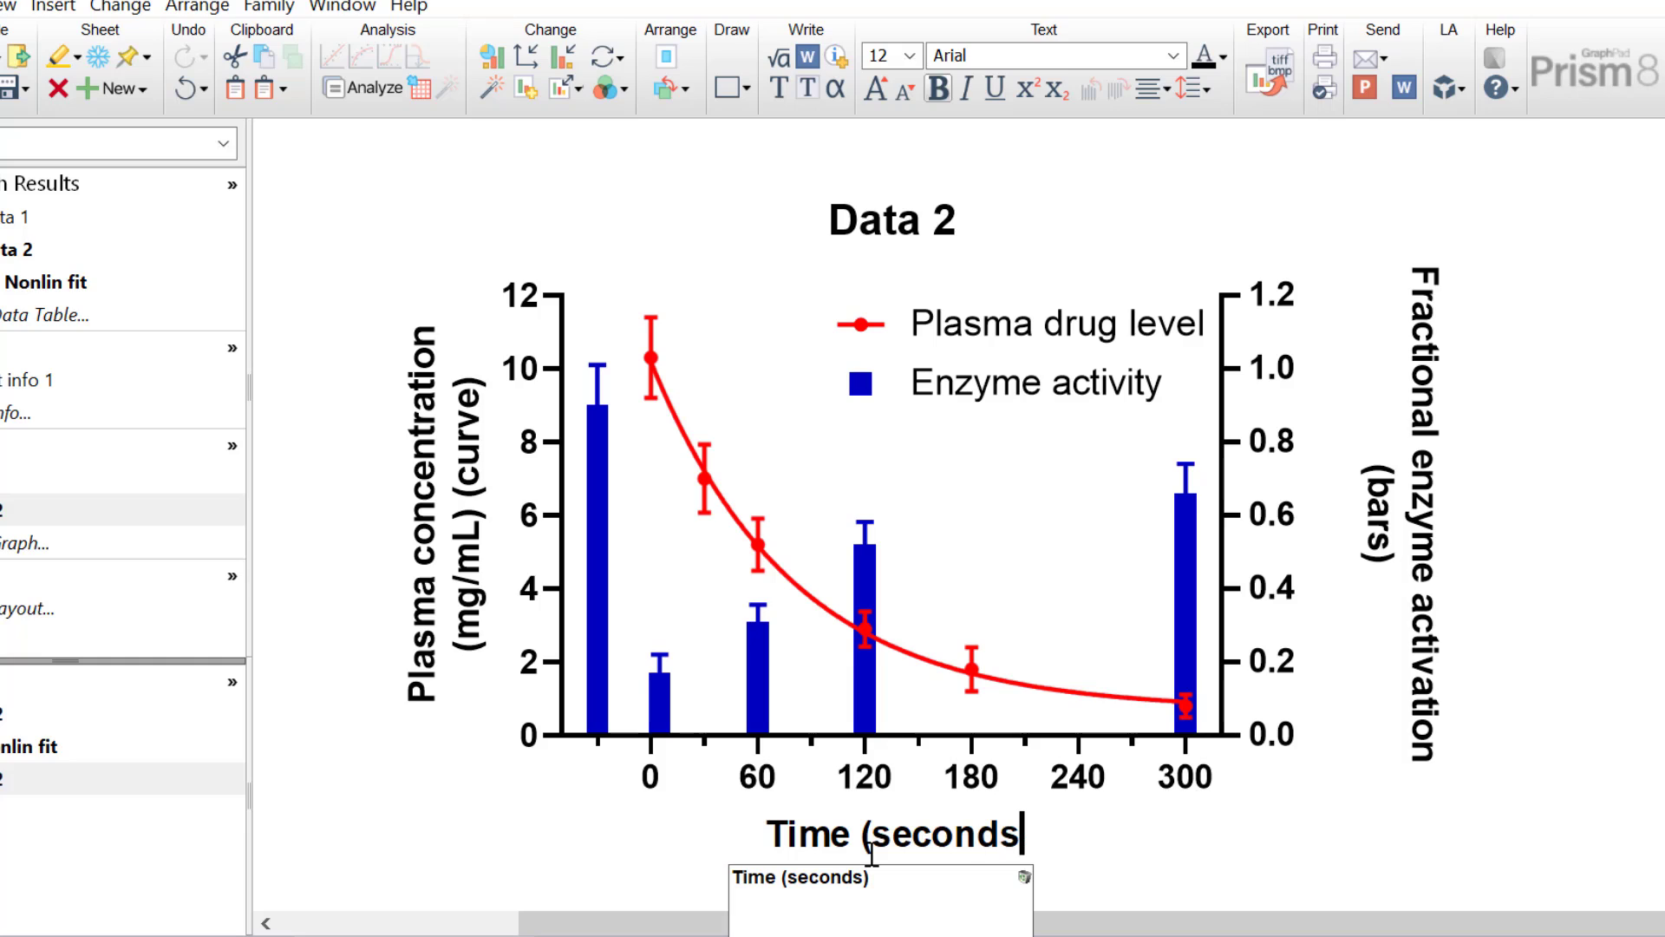
type(")")
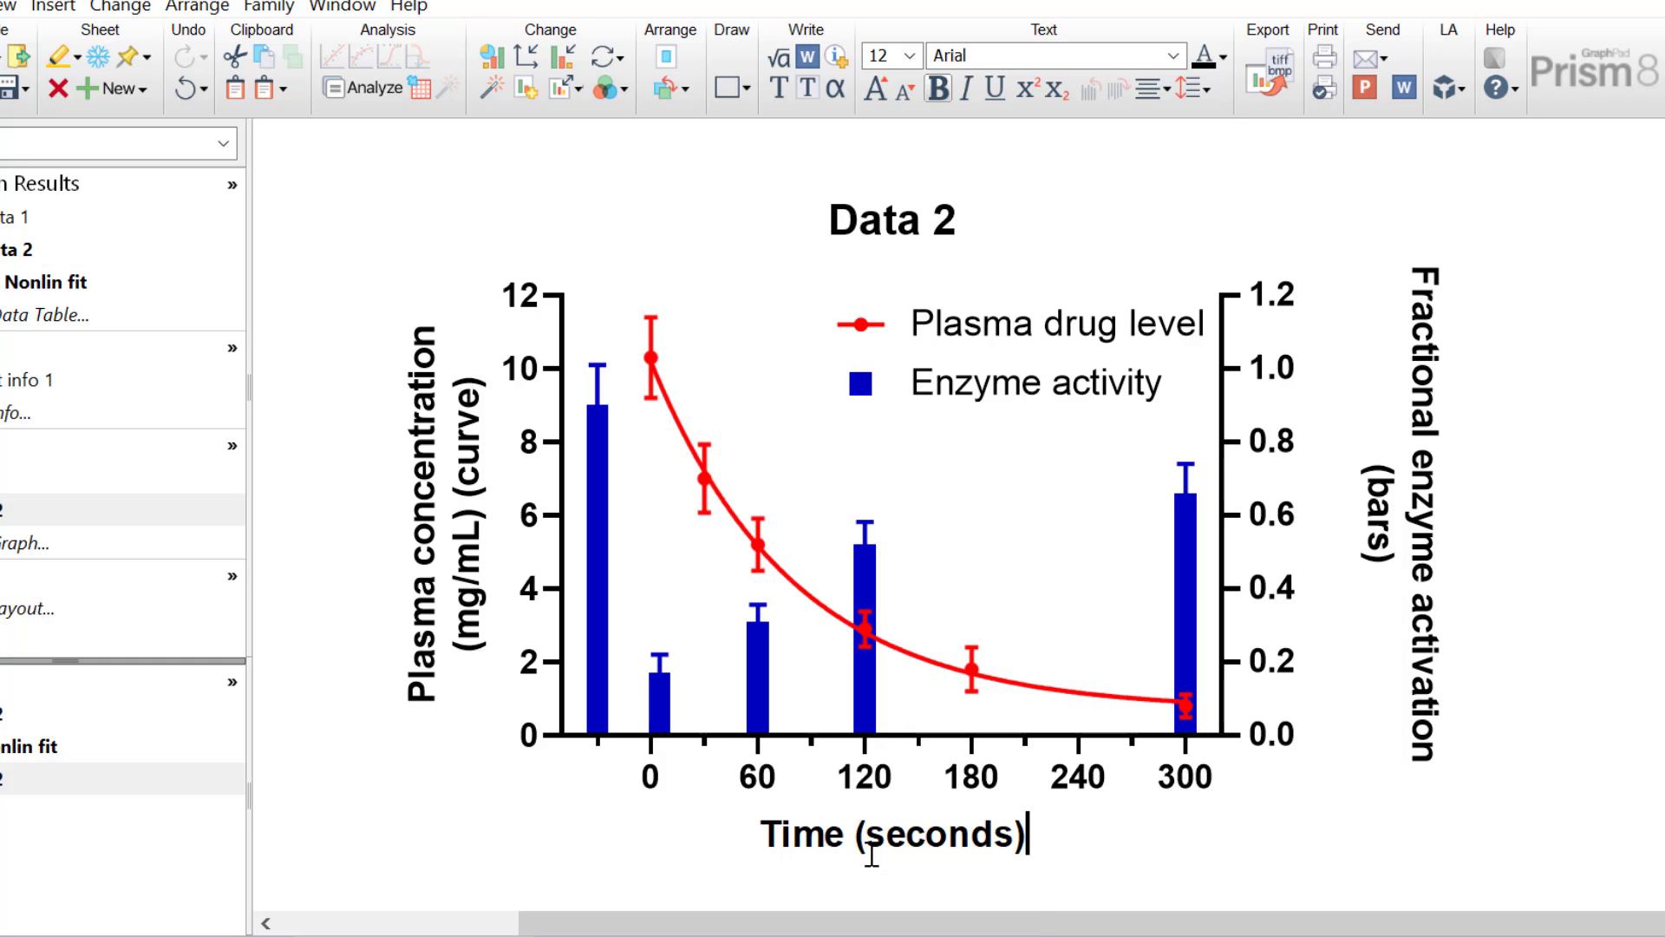
left_click(1116, 841)
Step: Delete the graph title "Data 2" above the plot
double_click(954, 223)
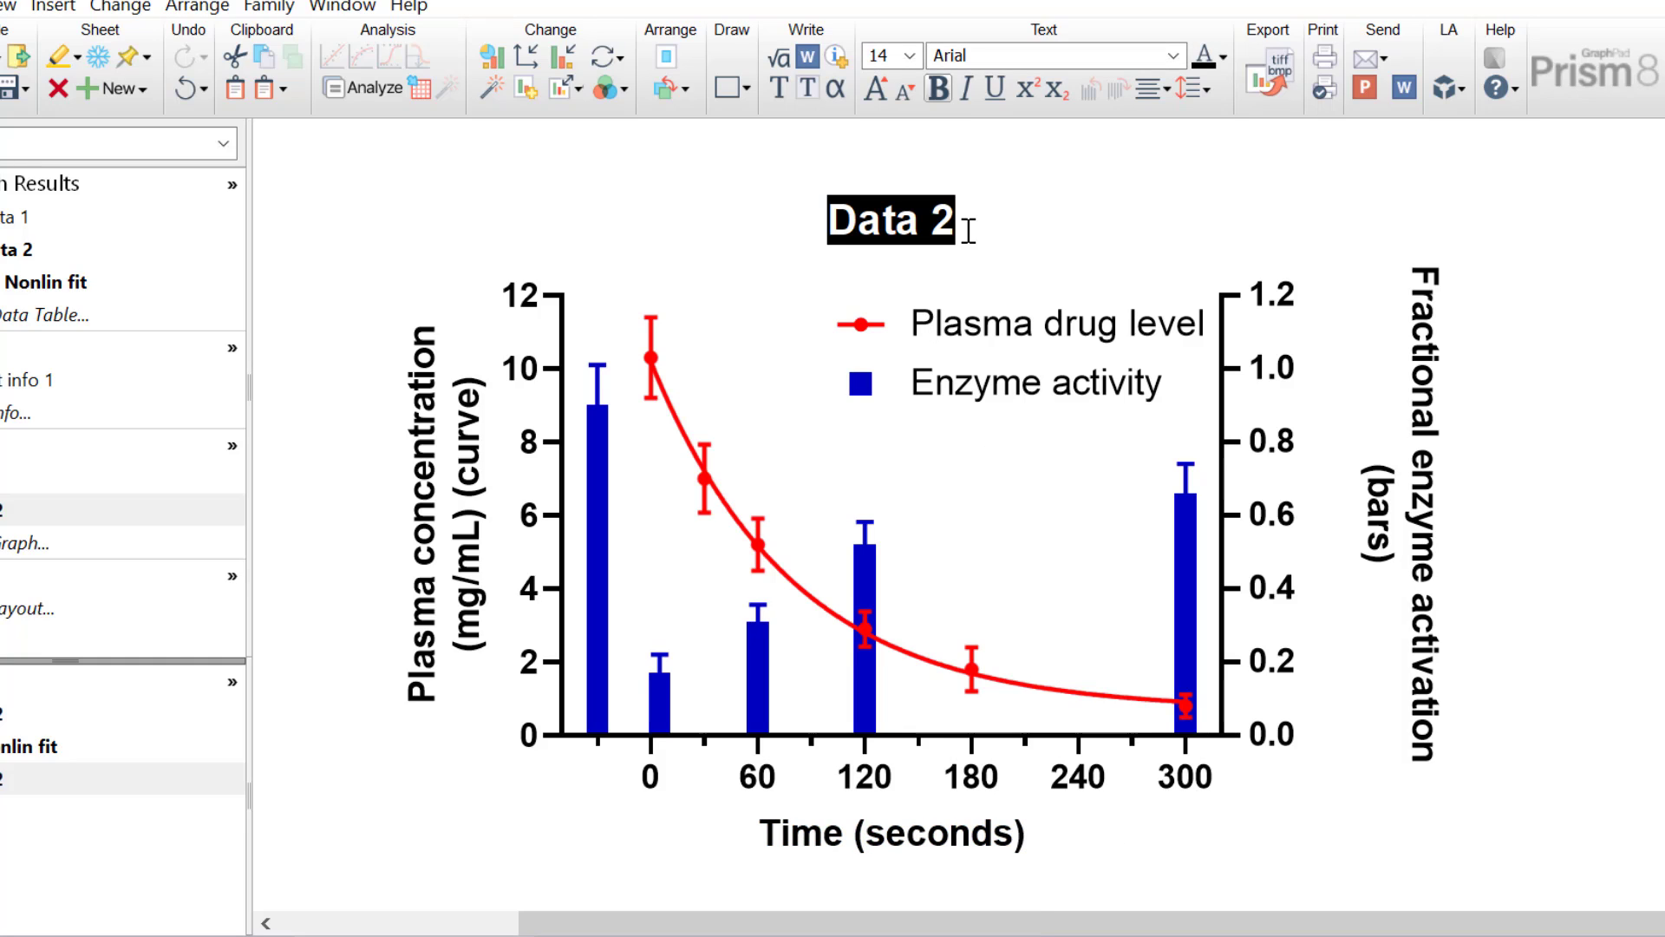
key("Delete")
left_click(1651, 326)
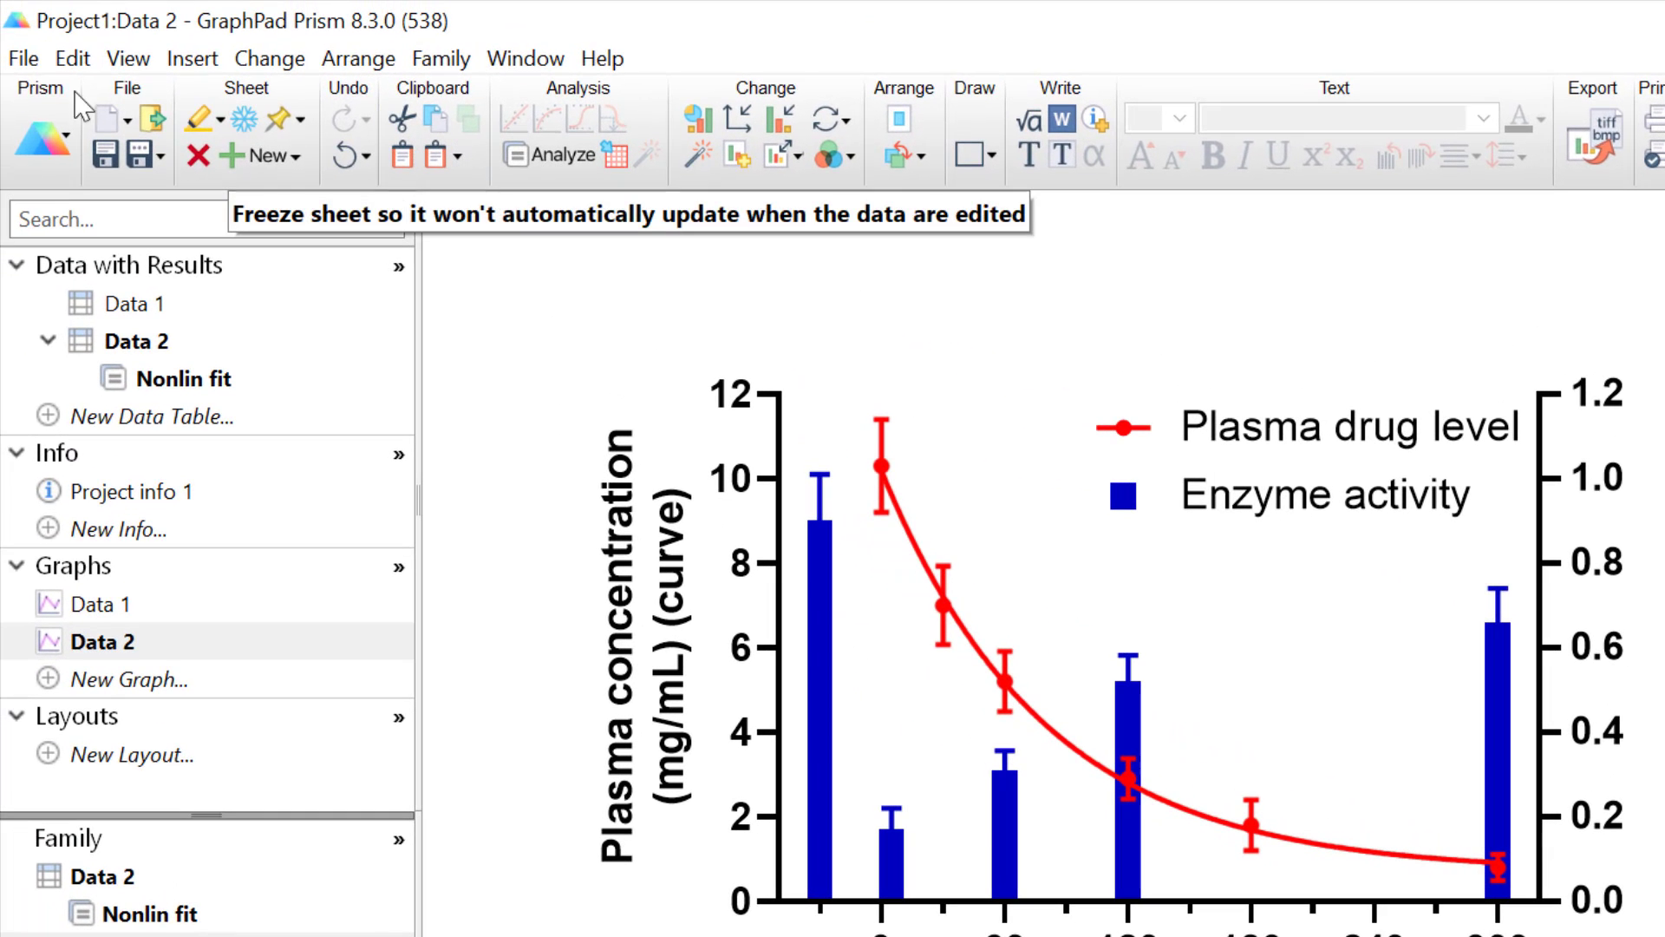
Step: Create a new empty Column data table and graph with replicate values stacked into columns
left_click(24, 58)
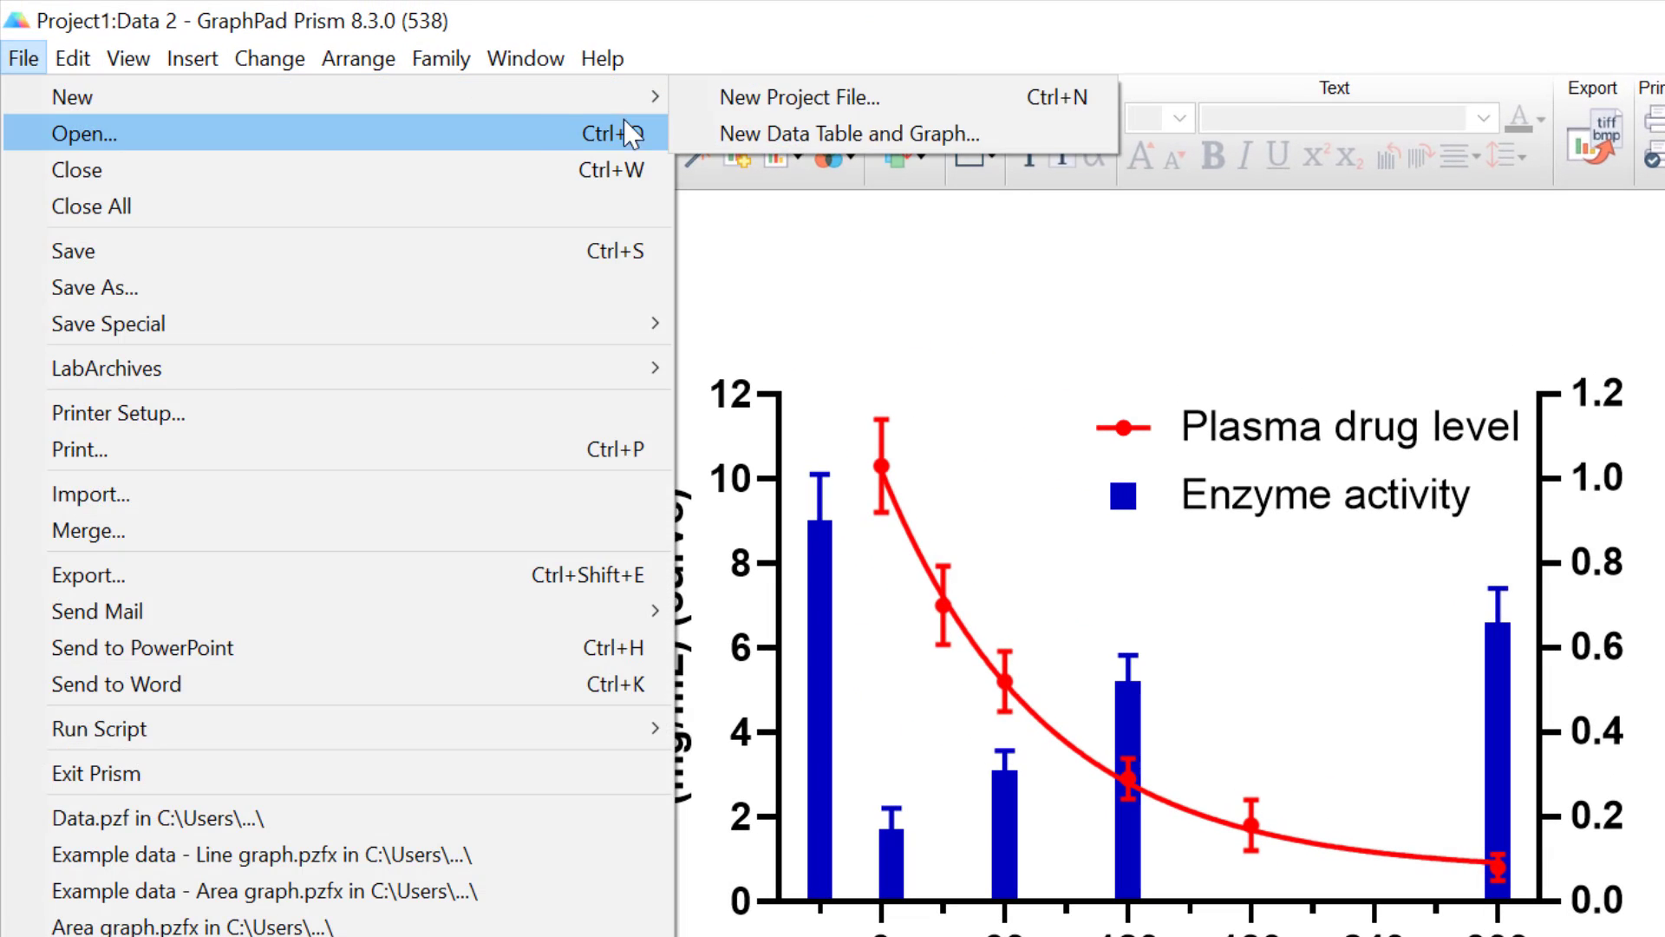
left_click(751, 131)
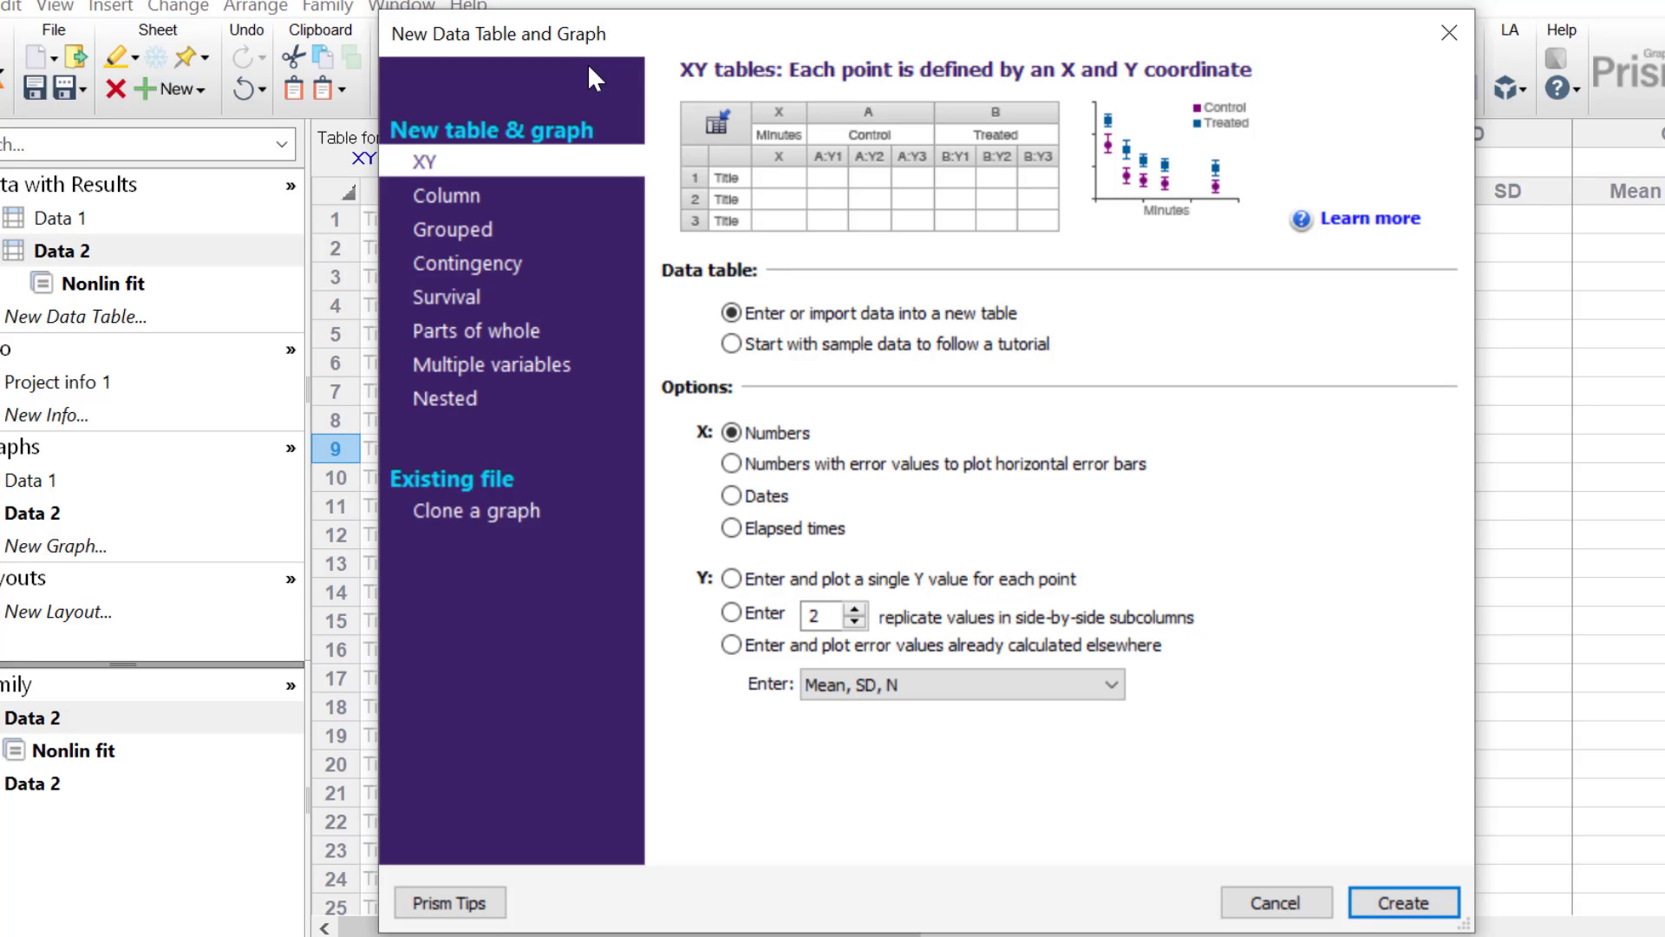
left_click(506, 183)
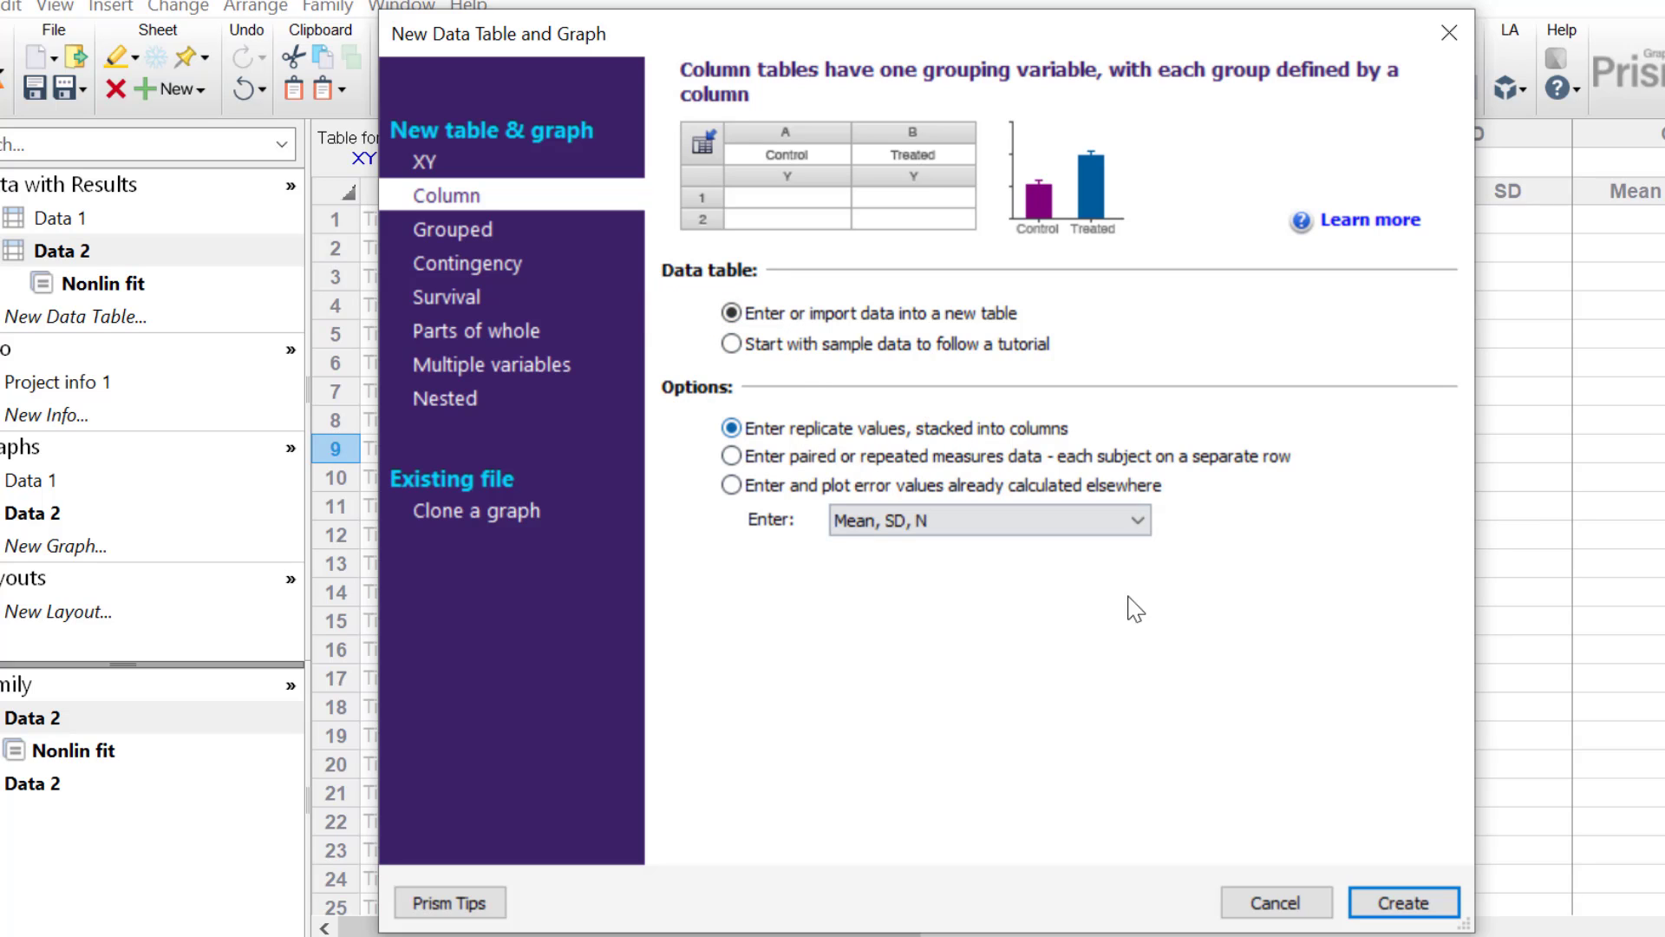
left_click(1400, 905)
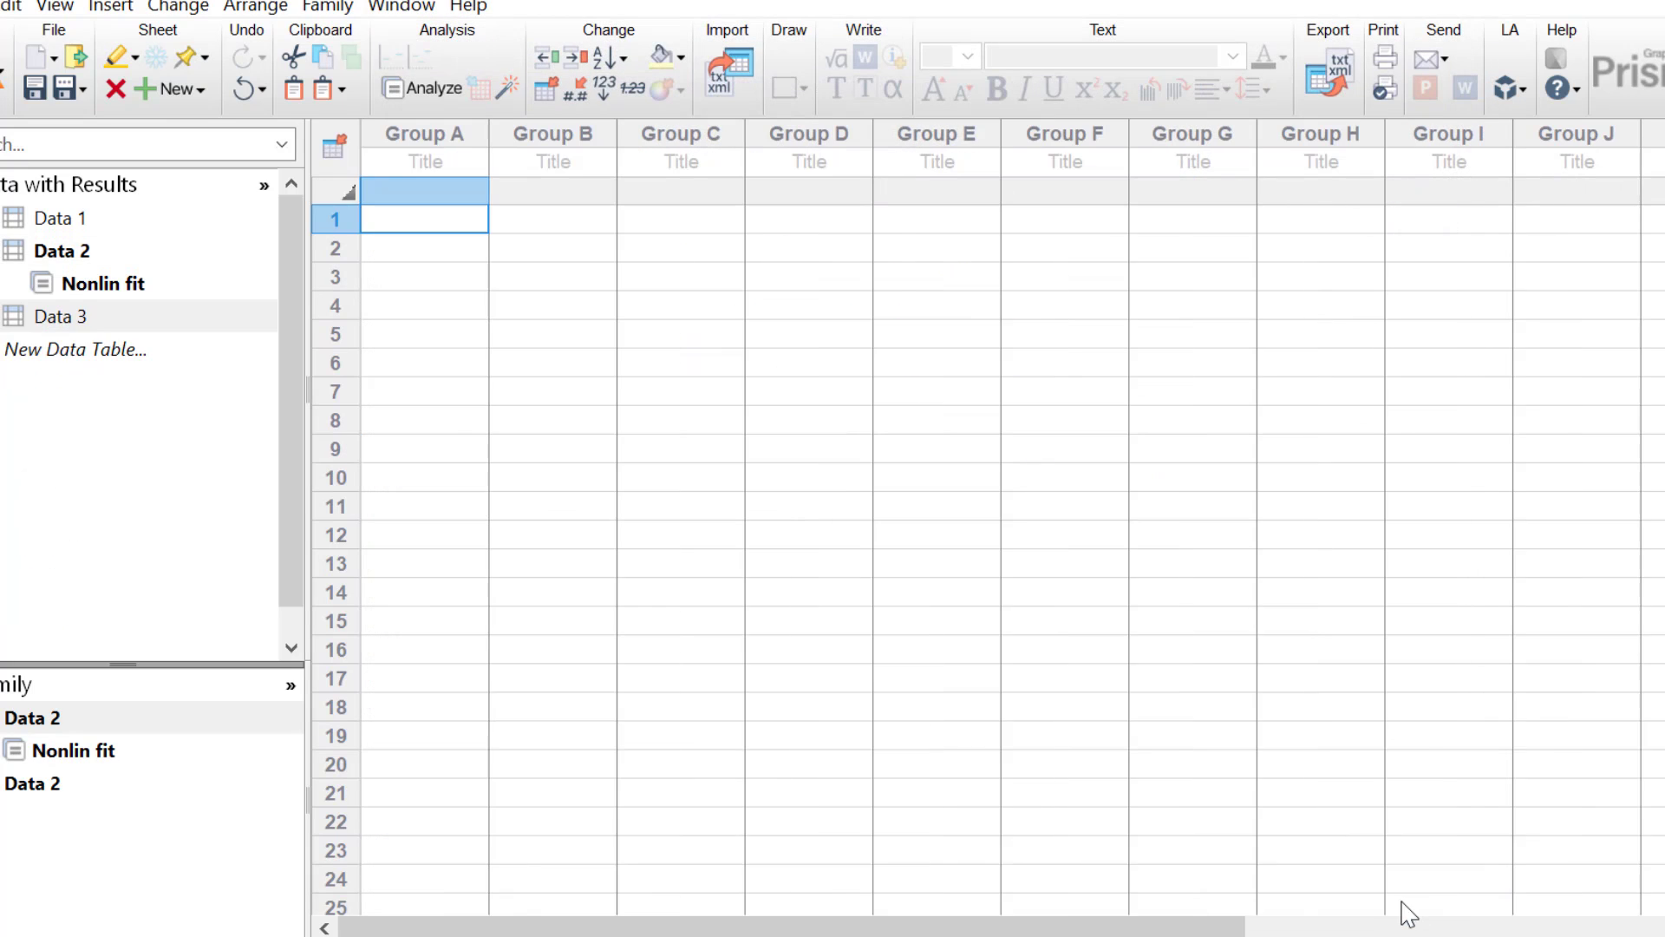
Step: Fill the first three columns of the new table with the titles Cats, Dogs and Mice and six values each
left_click(418, 165)
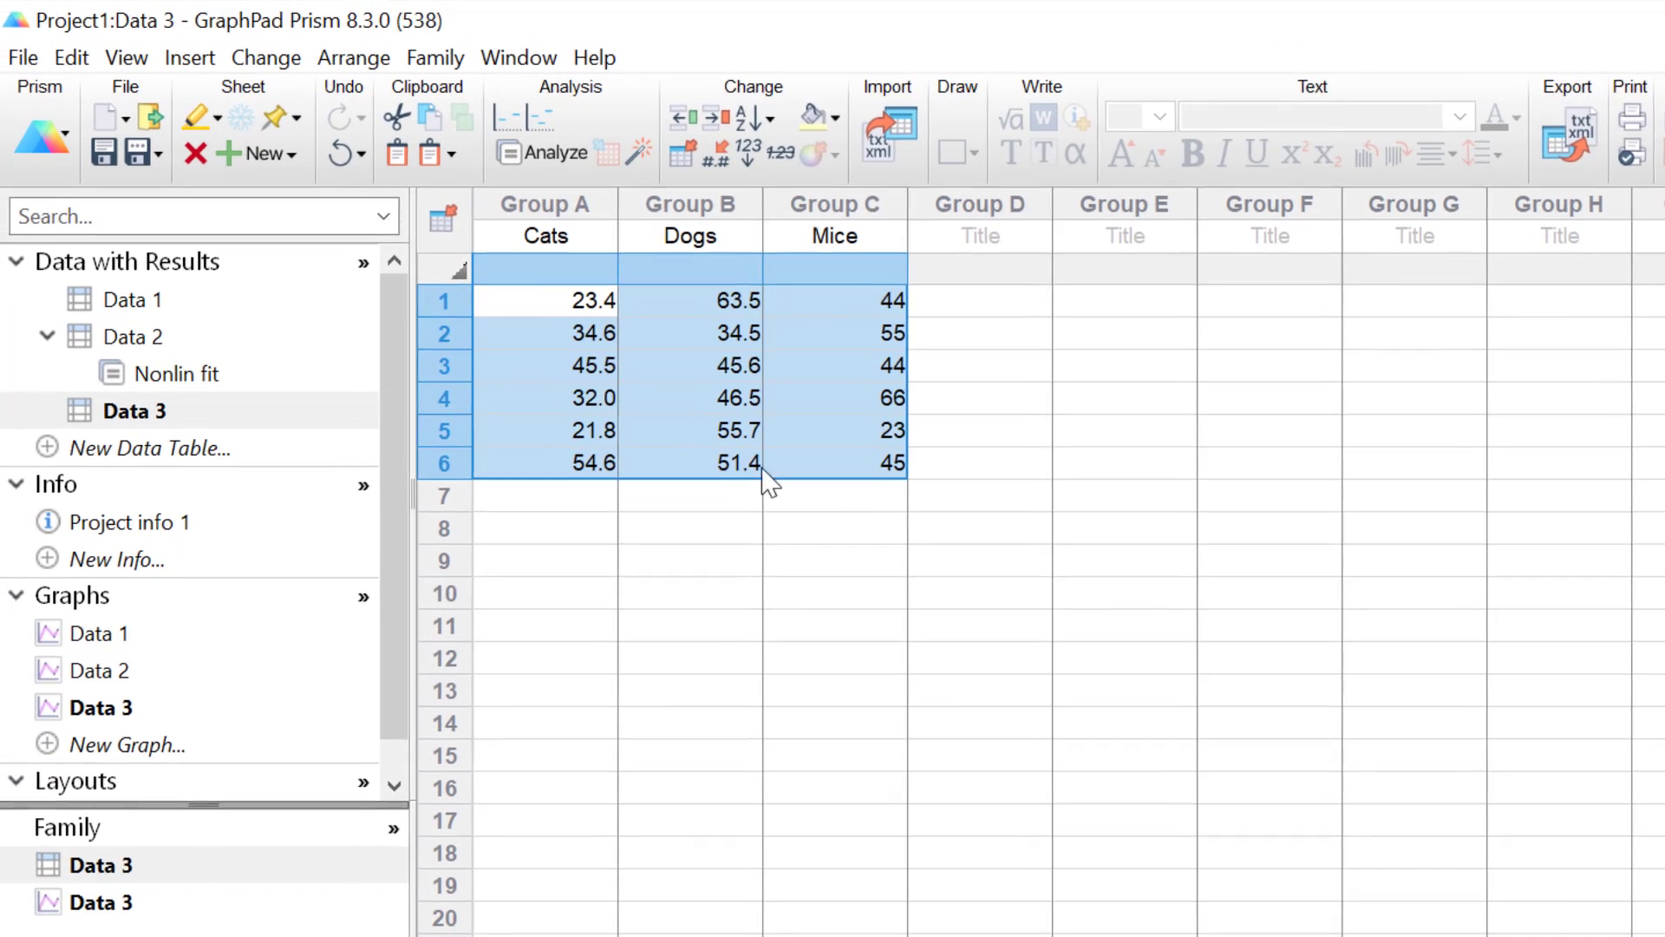
left_click(994, 593)
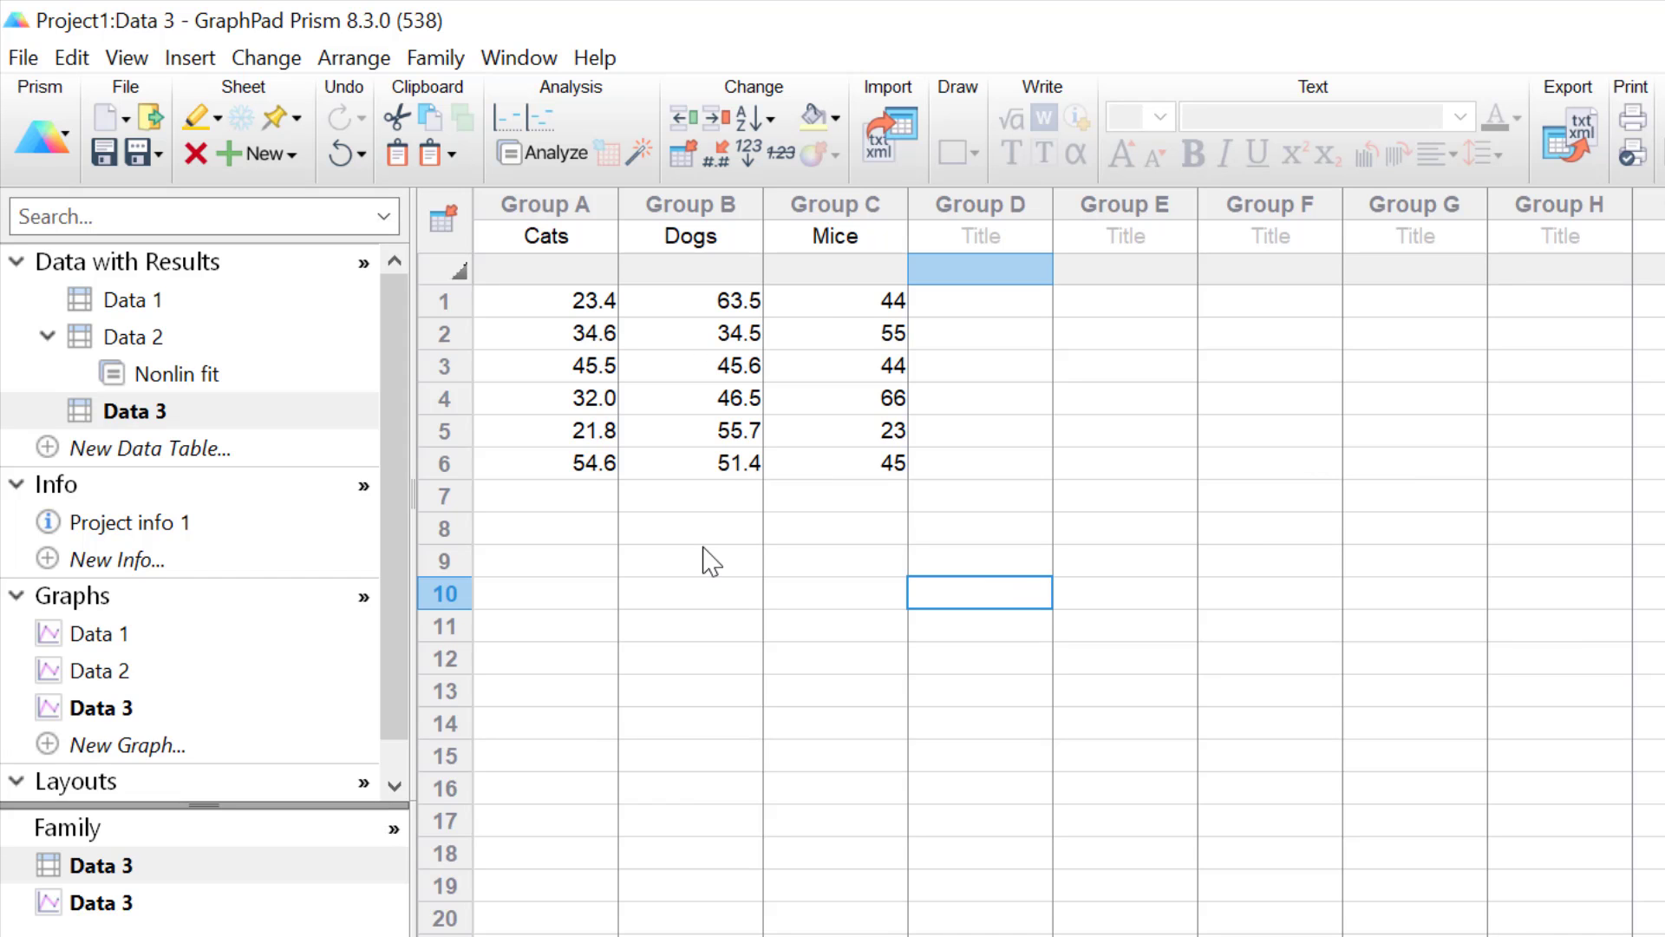
Step: Graph Data 3 as box and violin type floating bars (min to max) with a line at the median
left_click(113, 710)
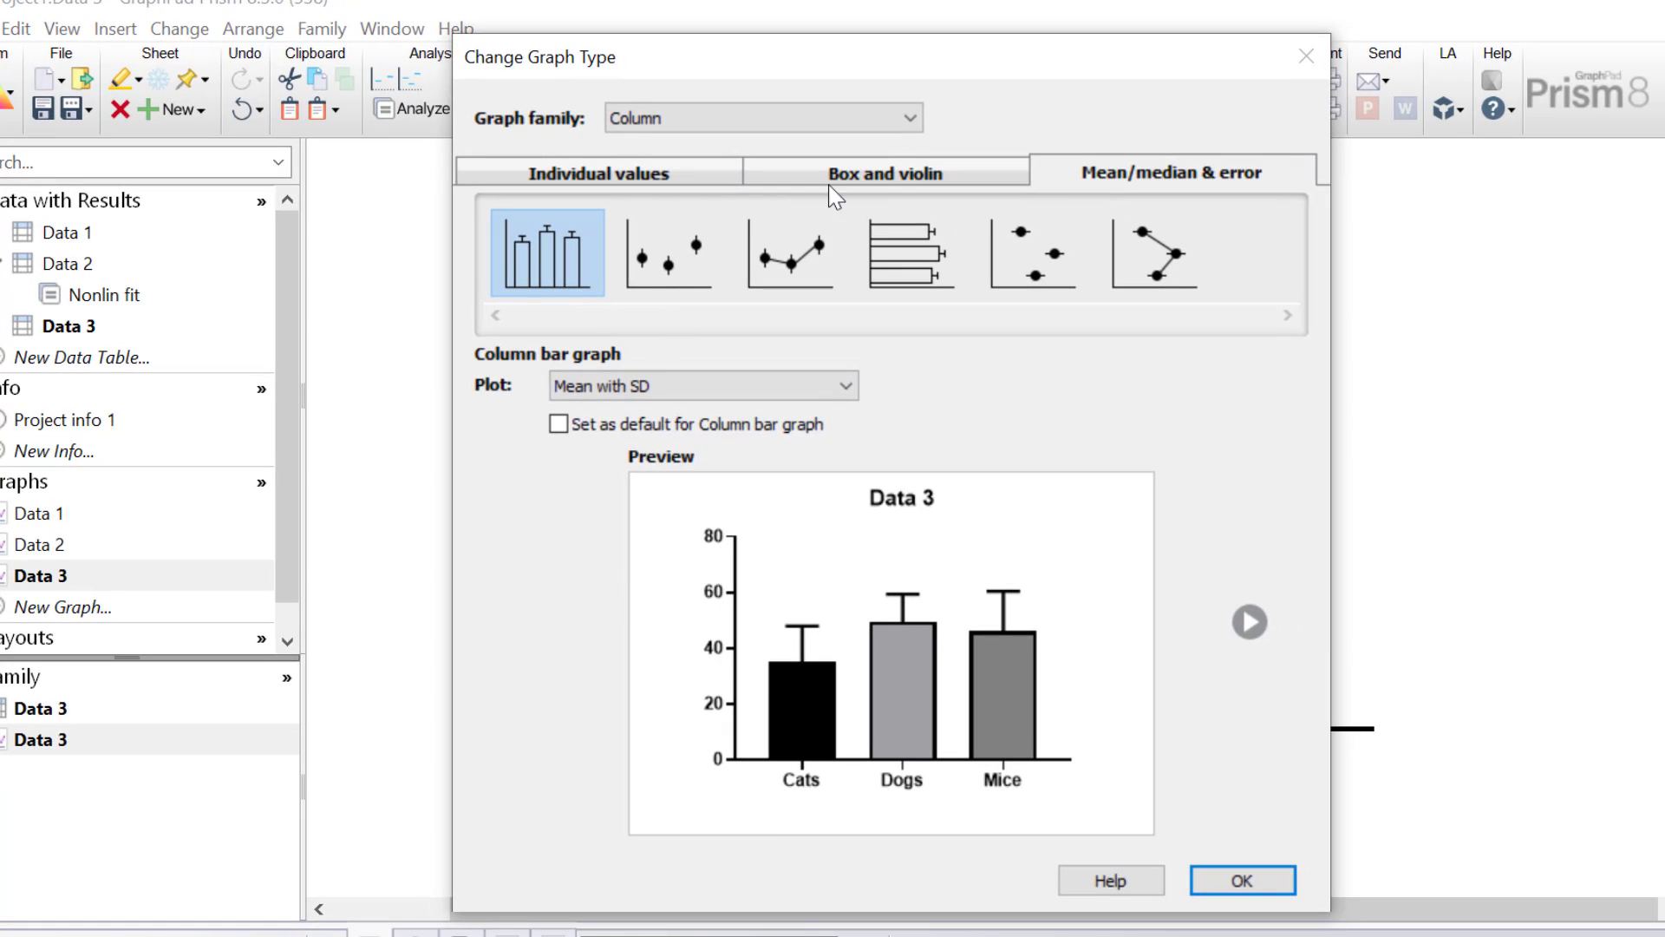
left_click(857, 178)
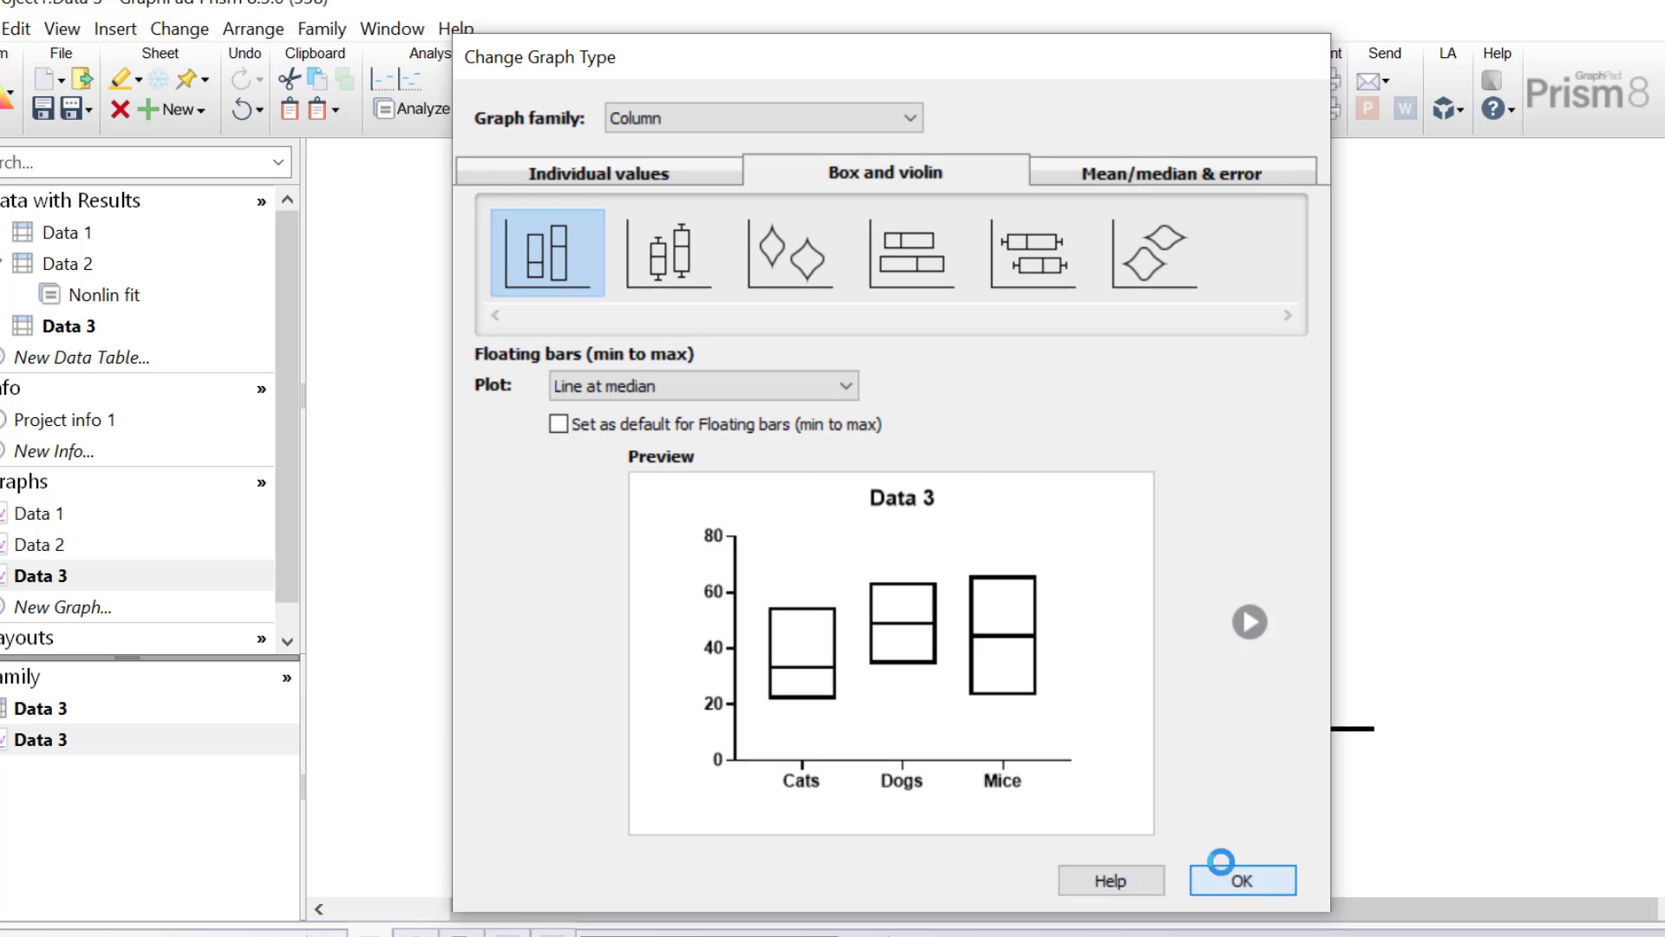
left_click(1224, 874)
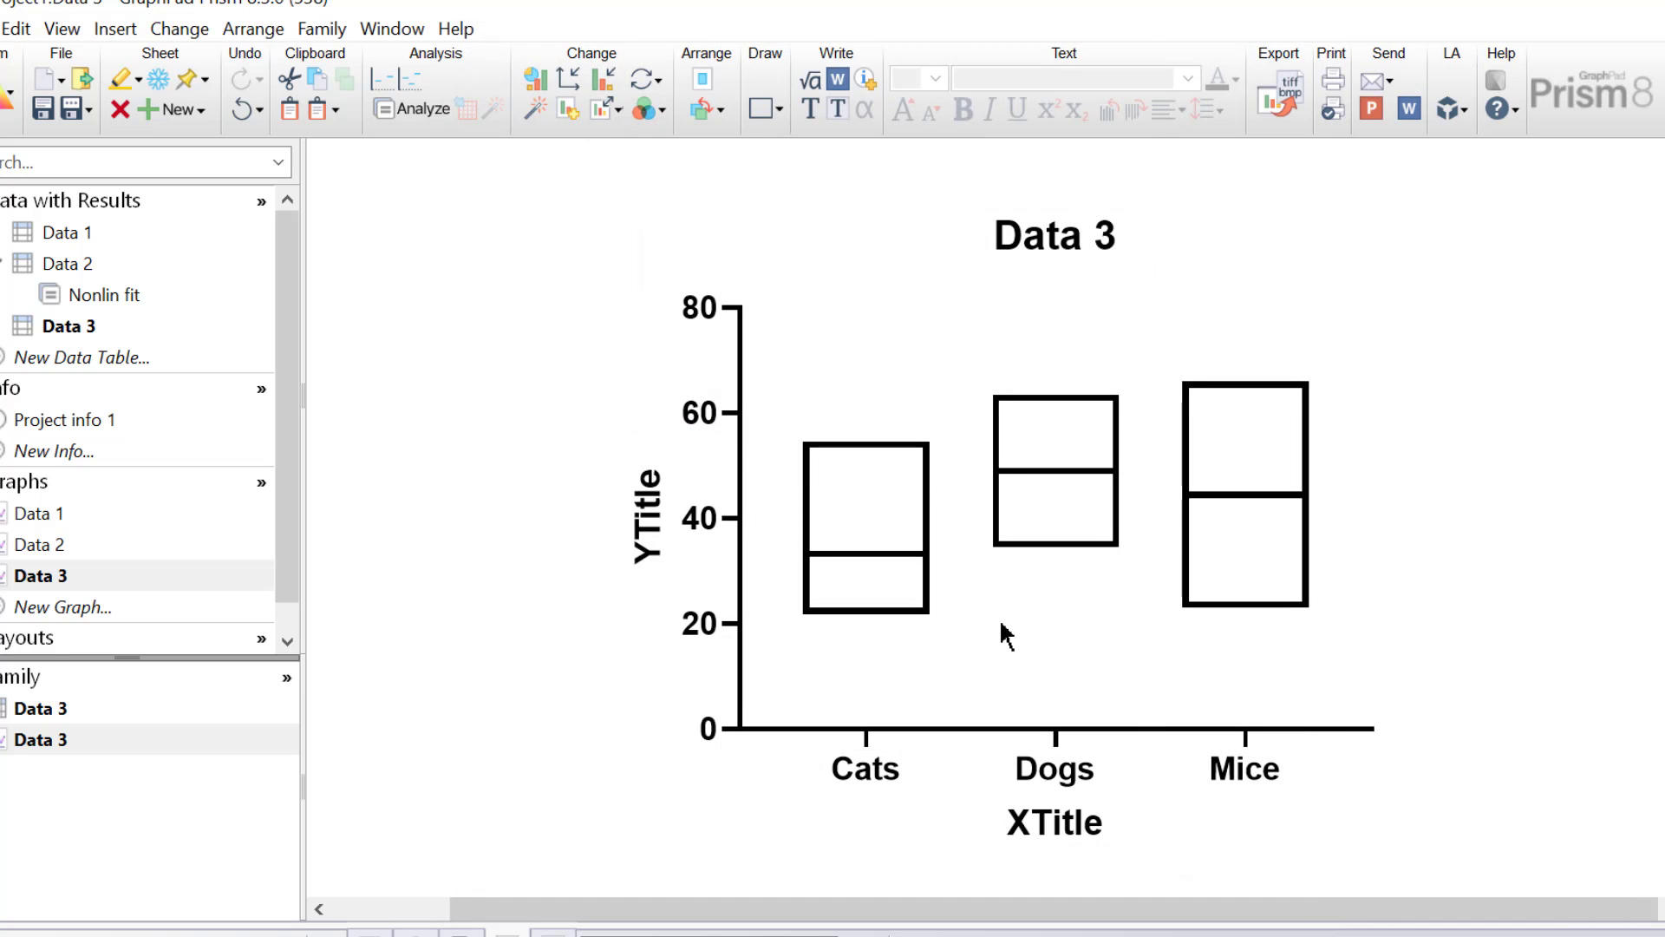
Step: Open the graph formatting for Data 3 and set the border color of the Cats floating bar to blue
left_click_drag(945, 909, 827, 908)
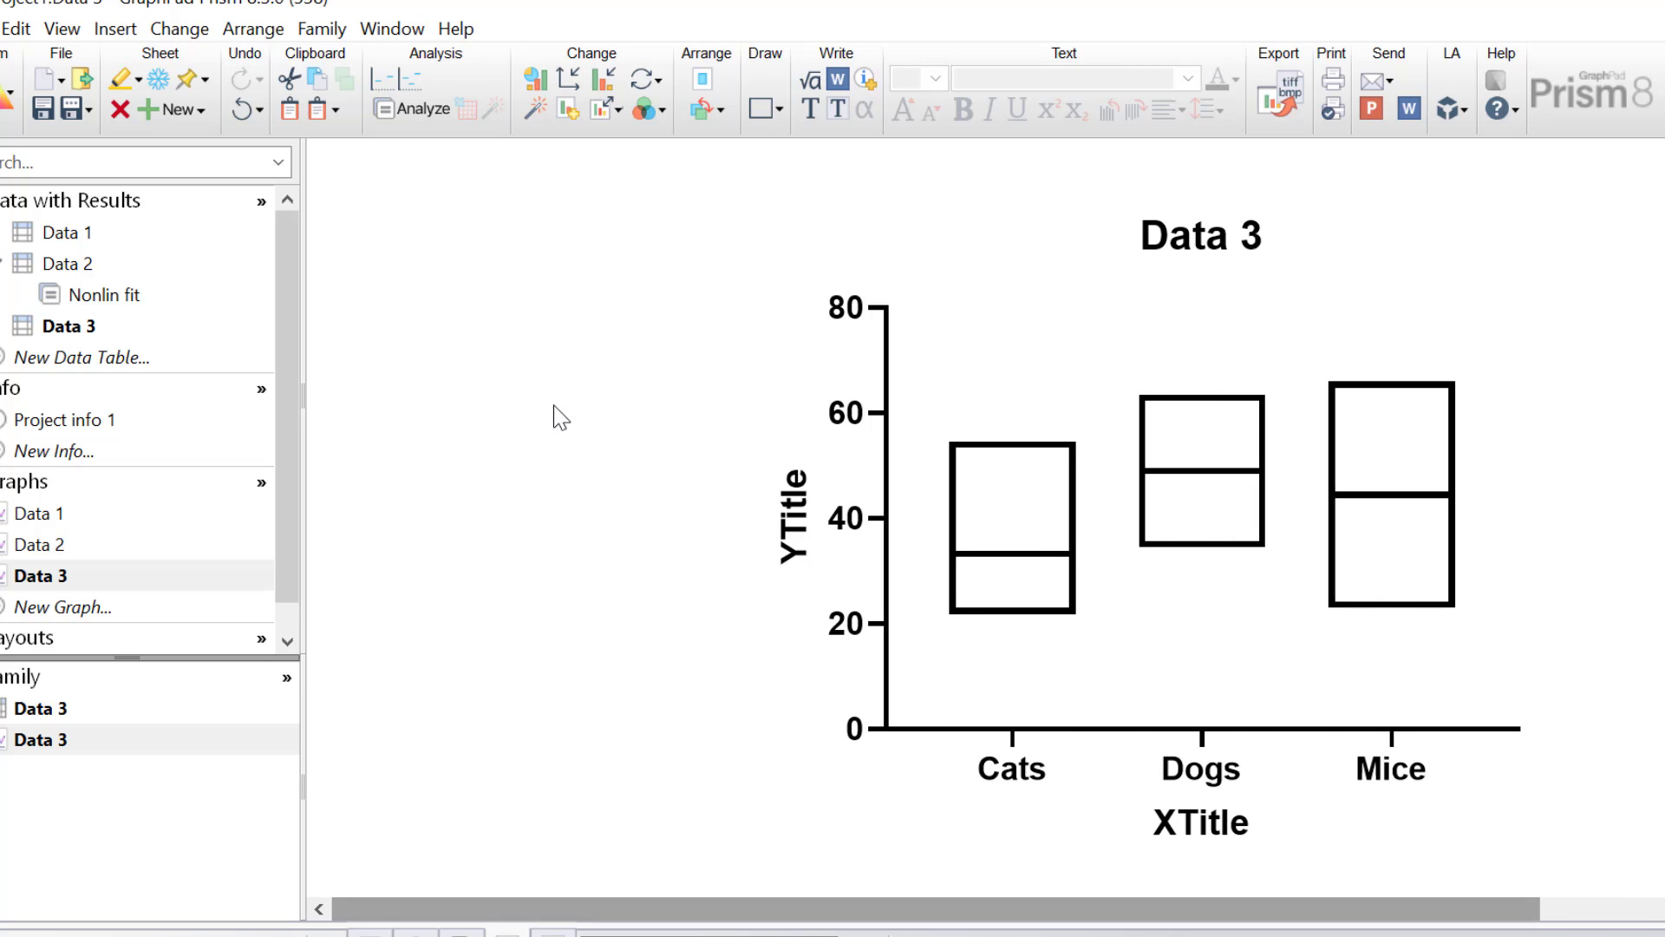
left_click(601, 80)
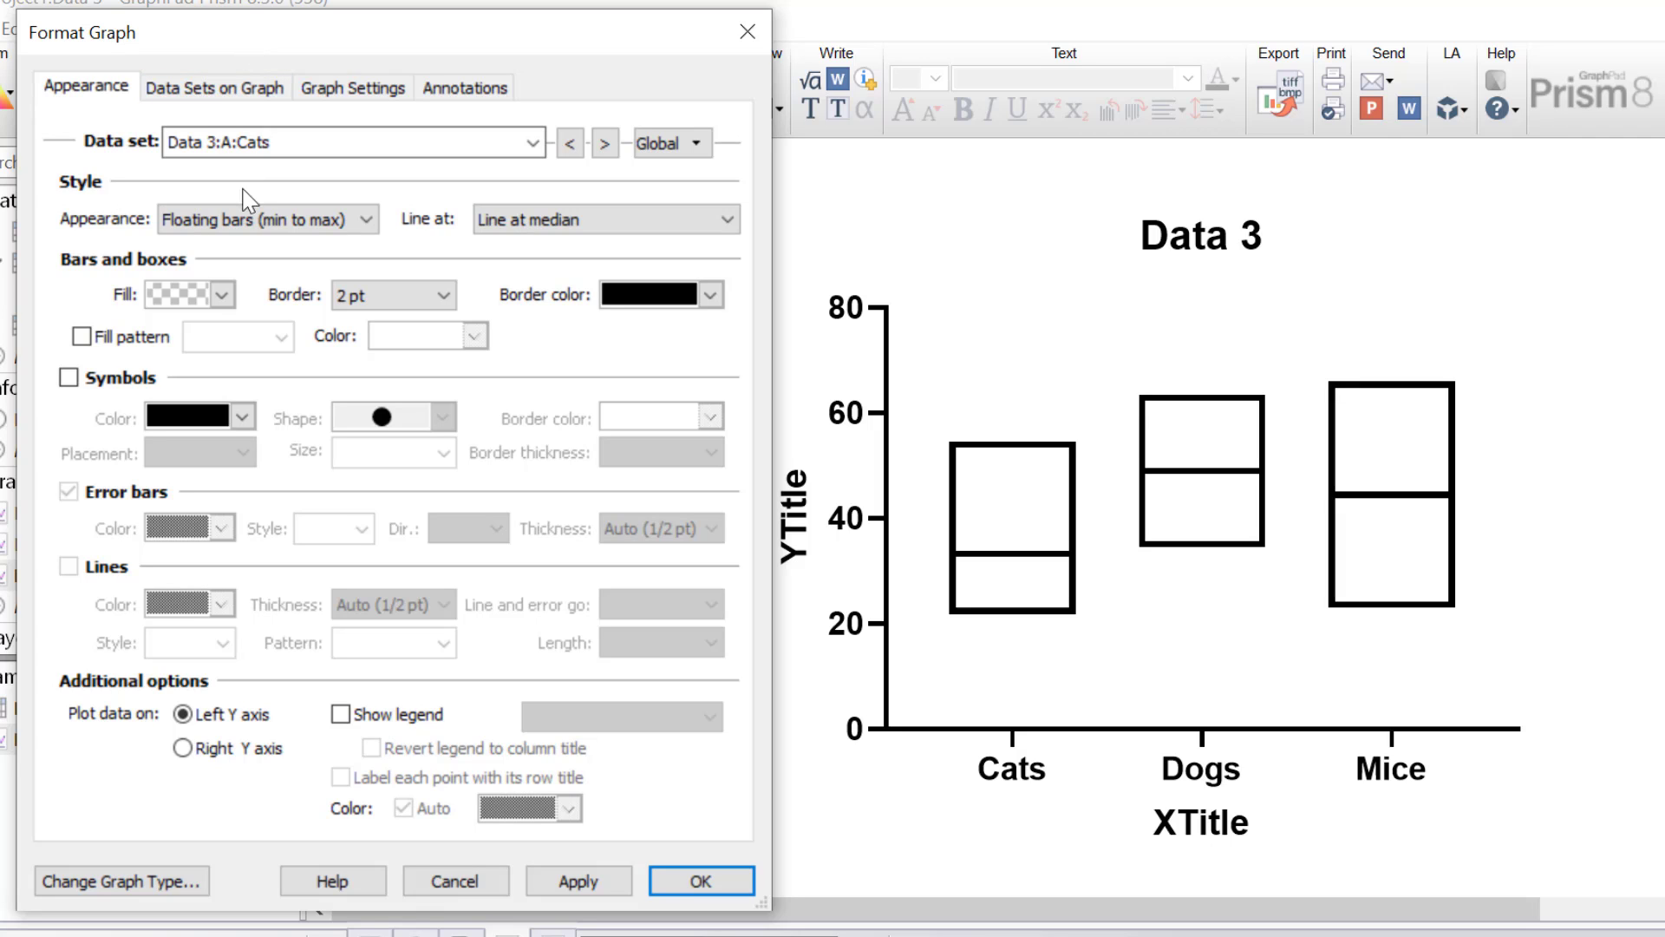
left_click(710, 297)
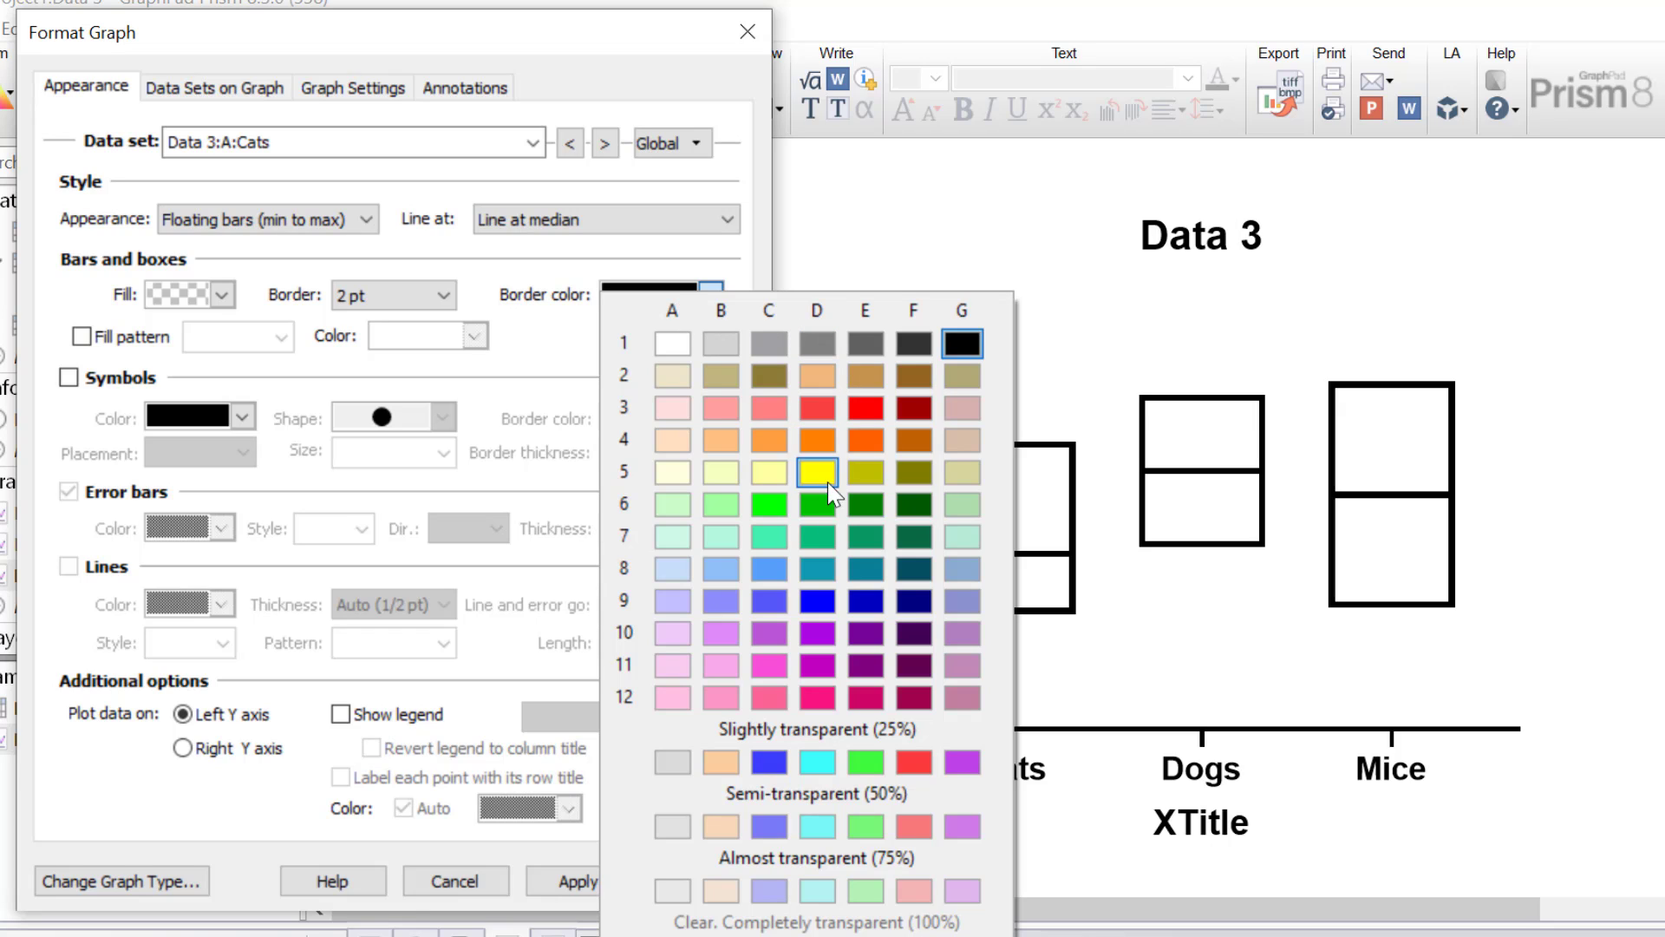
left_click(819, 611)
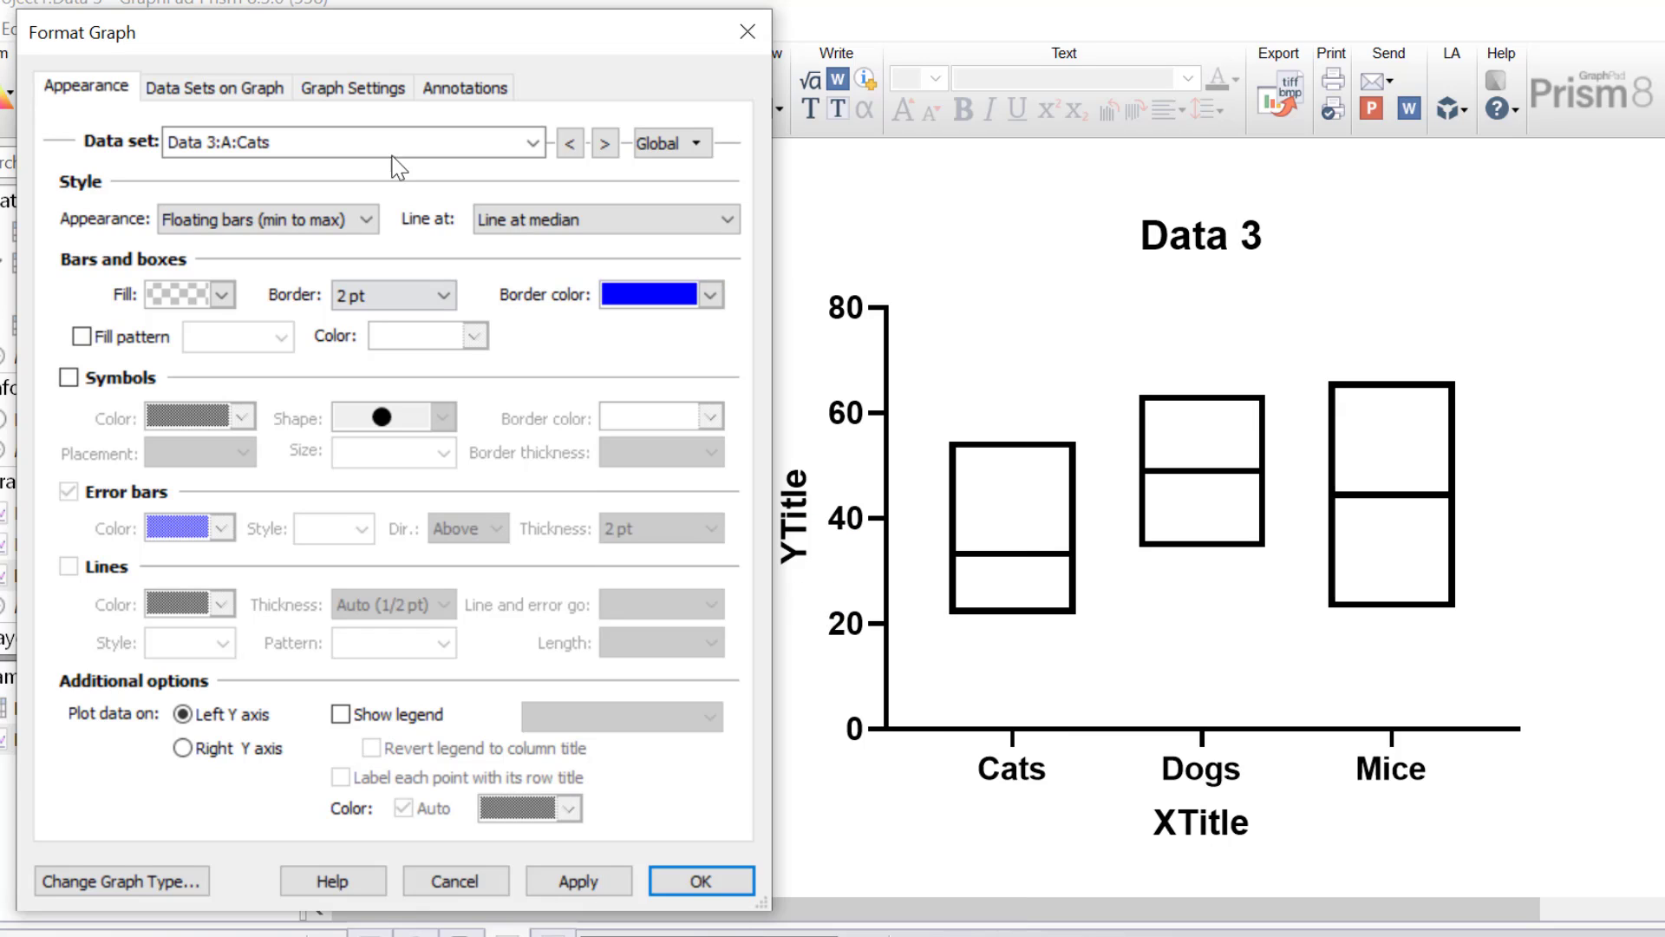
Step: Set the border color of the Dogs floating bar to red
left_click(605, 143)
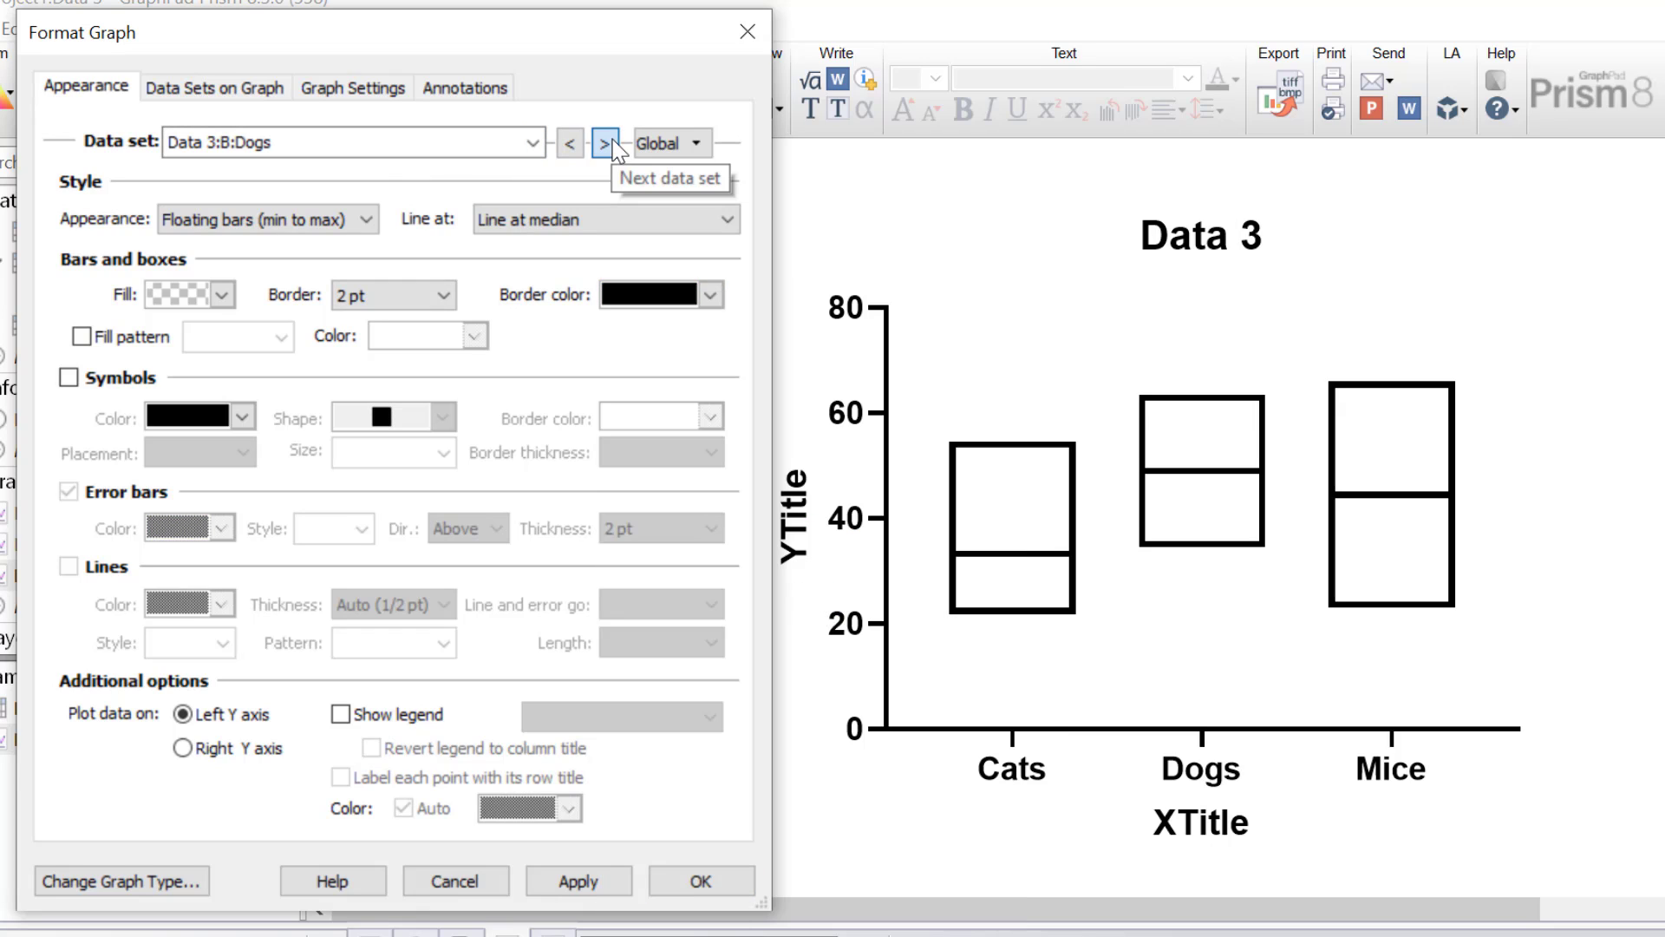
left_click(685, 295)
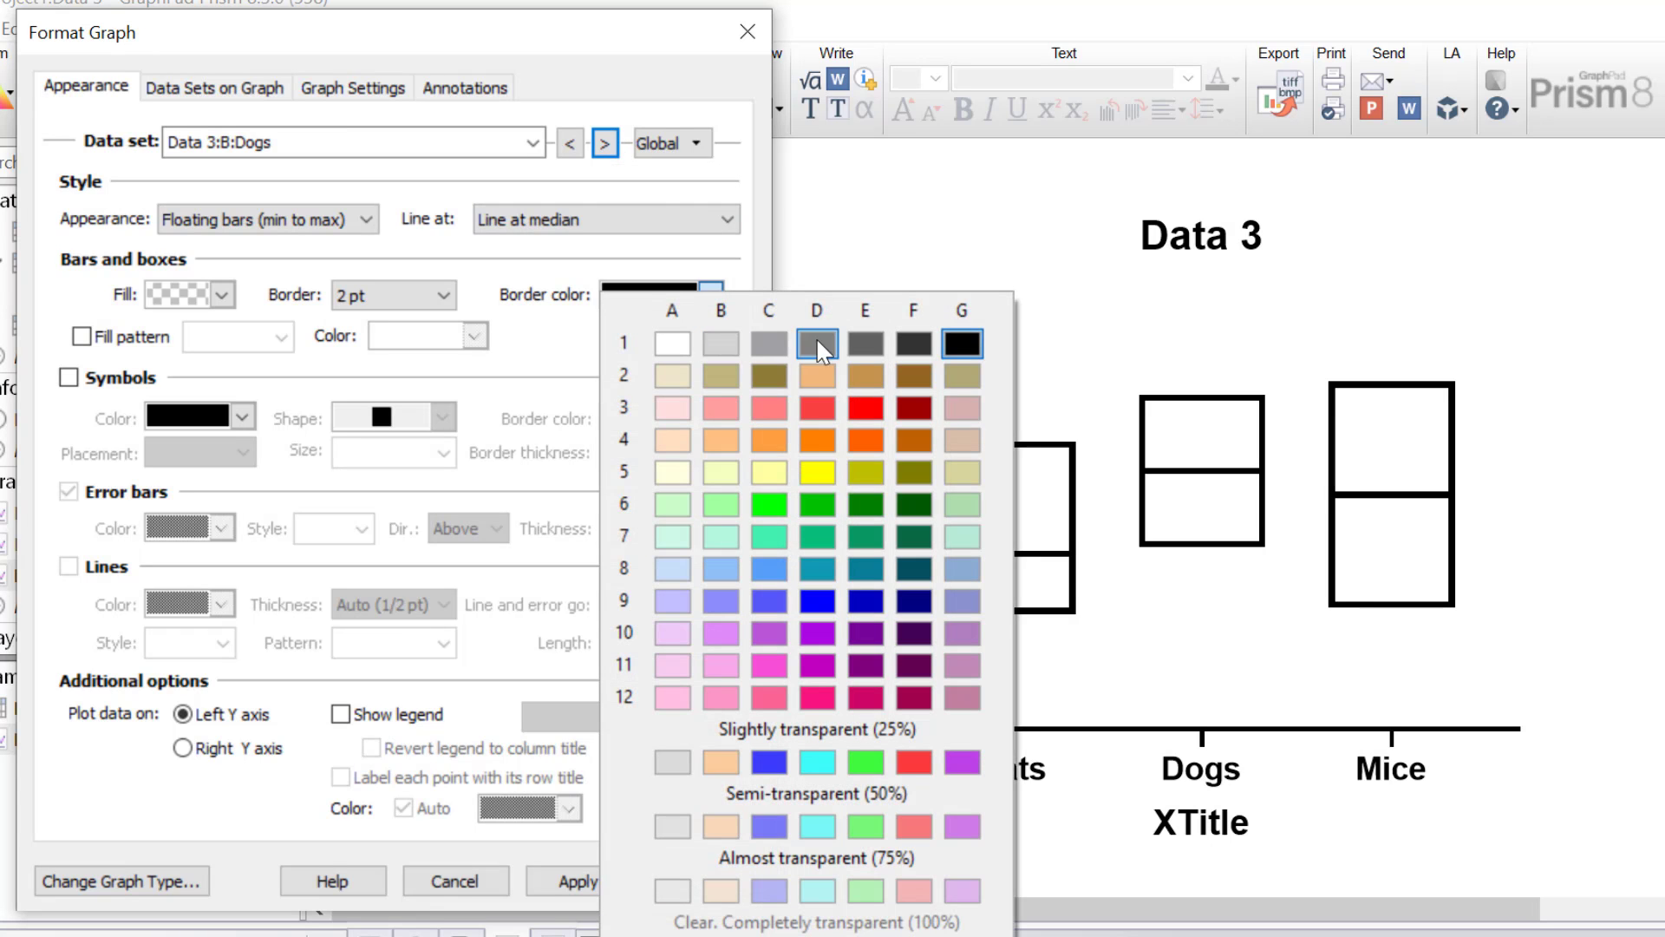
left_click(863, 410)
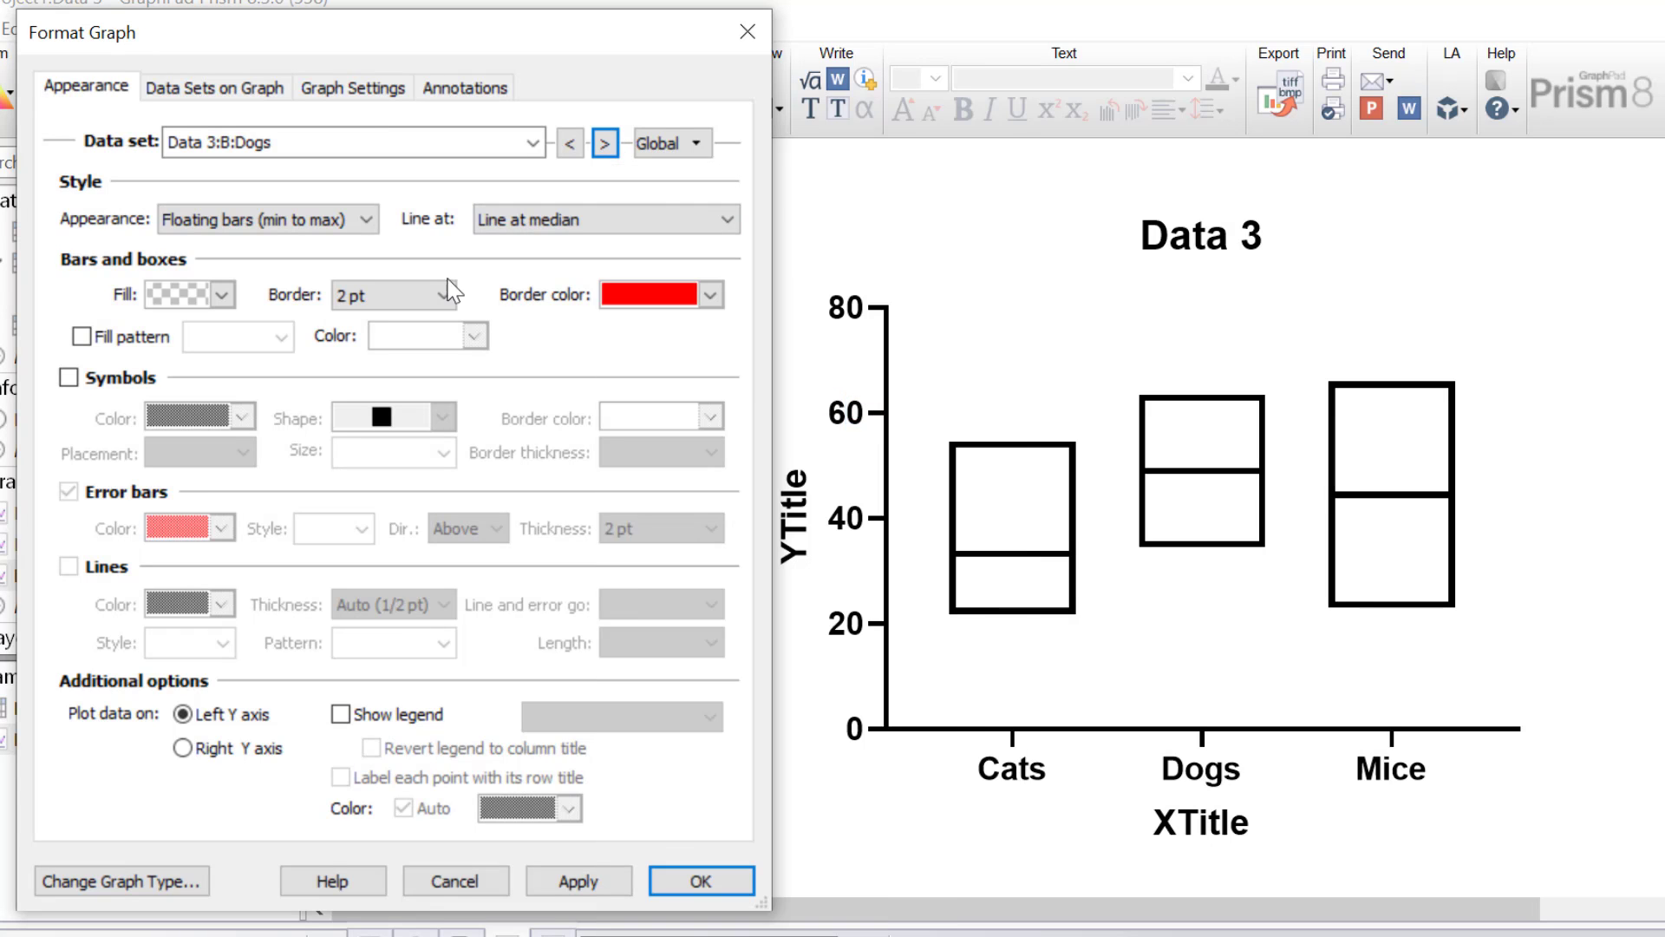
Step: Set the border color of the Mice floating bar to green and apply the graph formatting
left_click(603, 144)
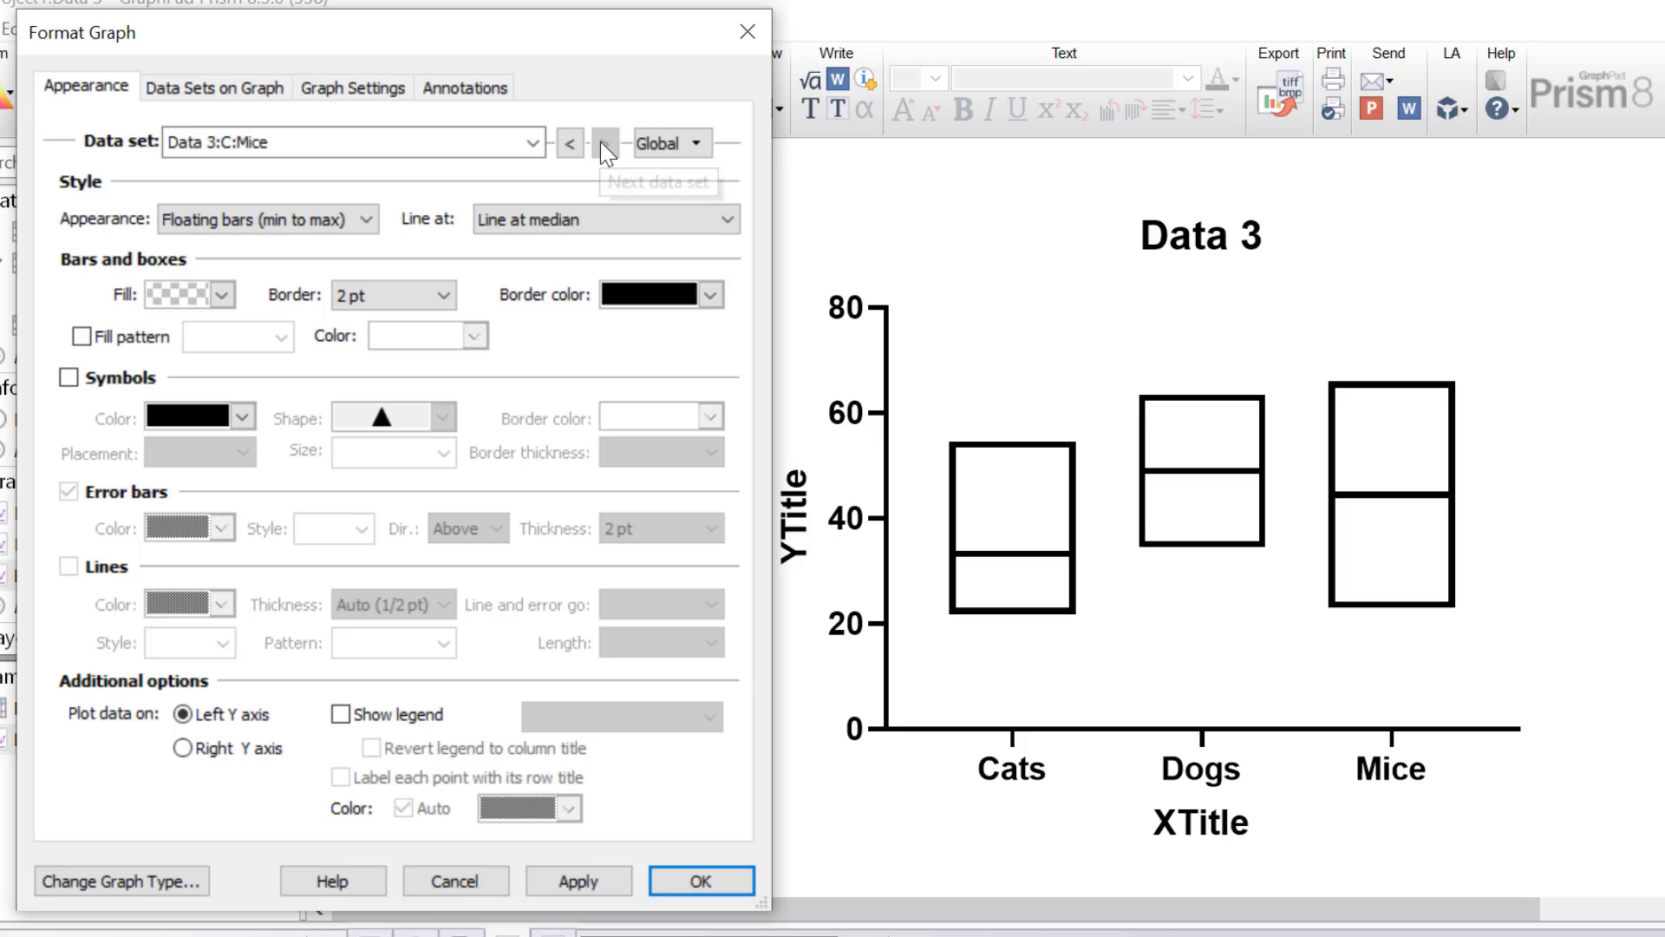
left_click(625, 297)
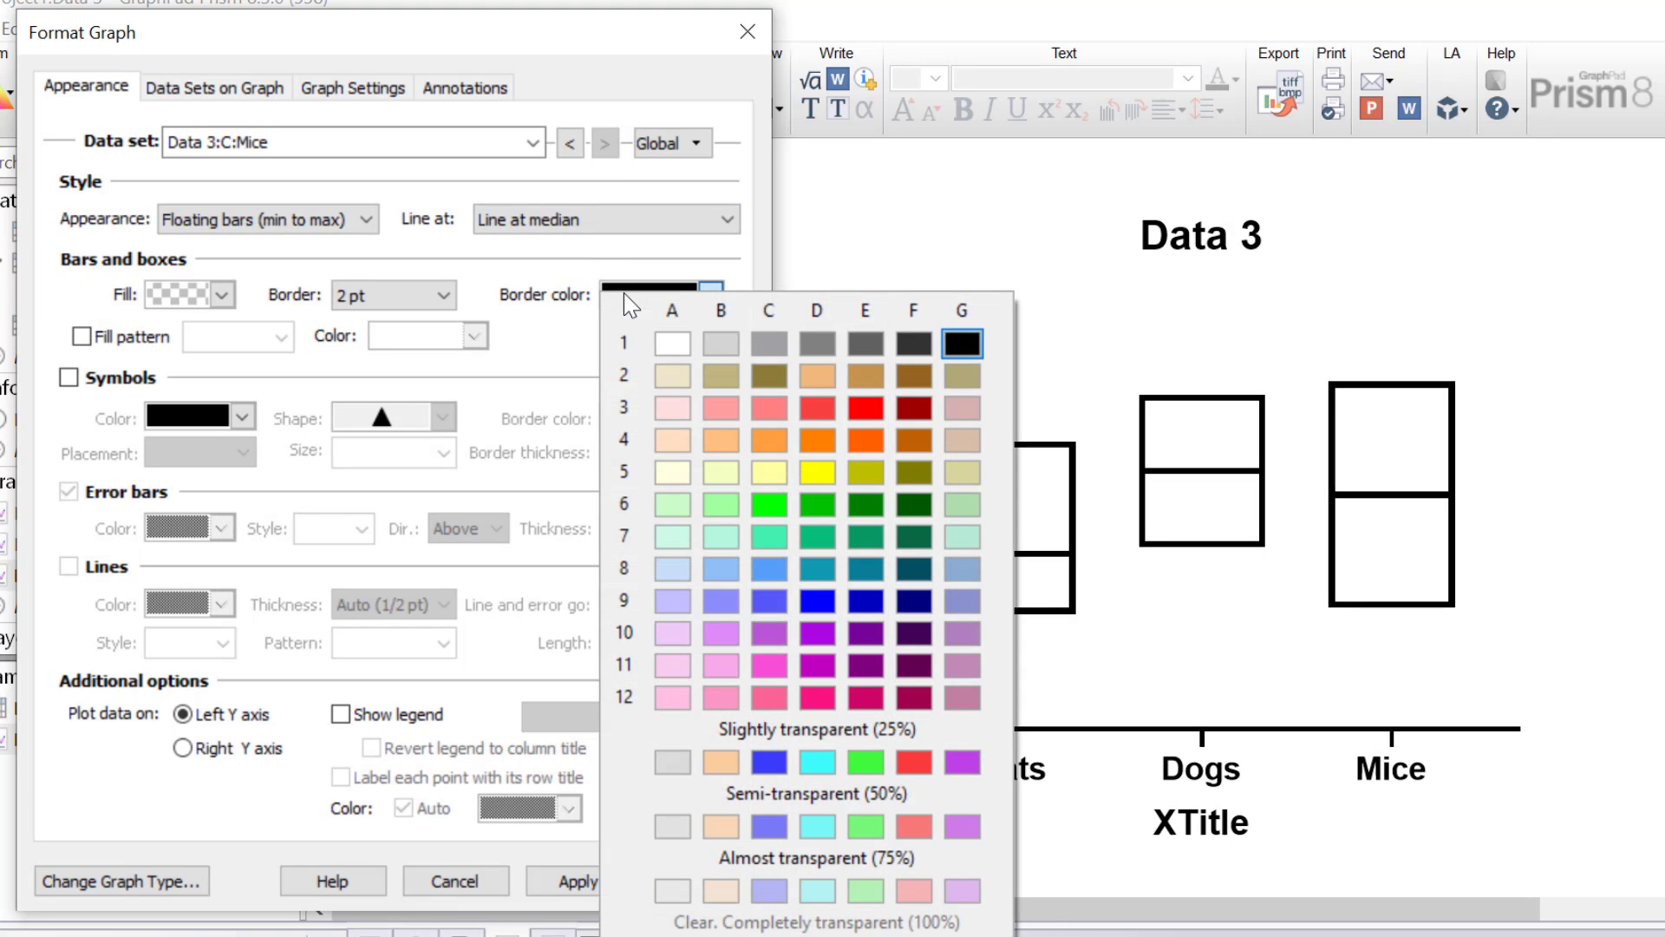
left_click(816, 504)
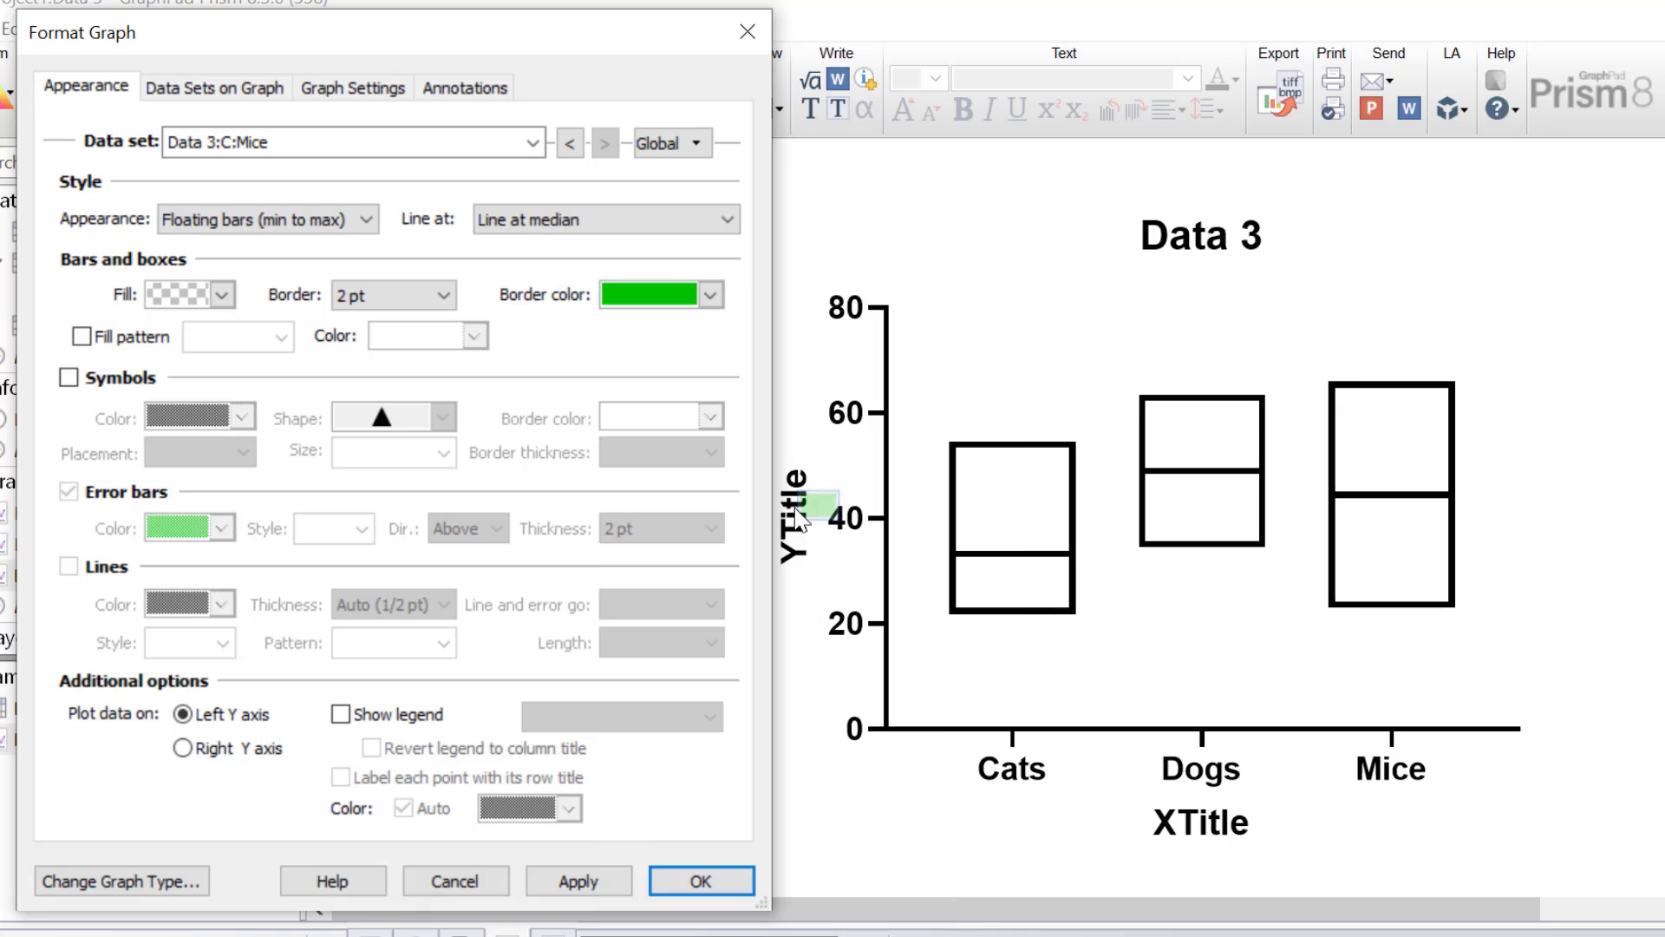
left_click(698, 880)
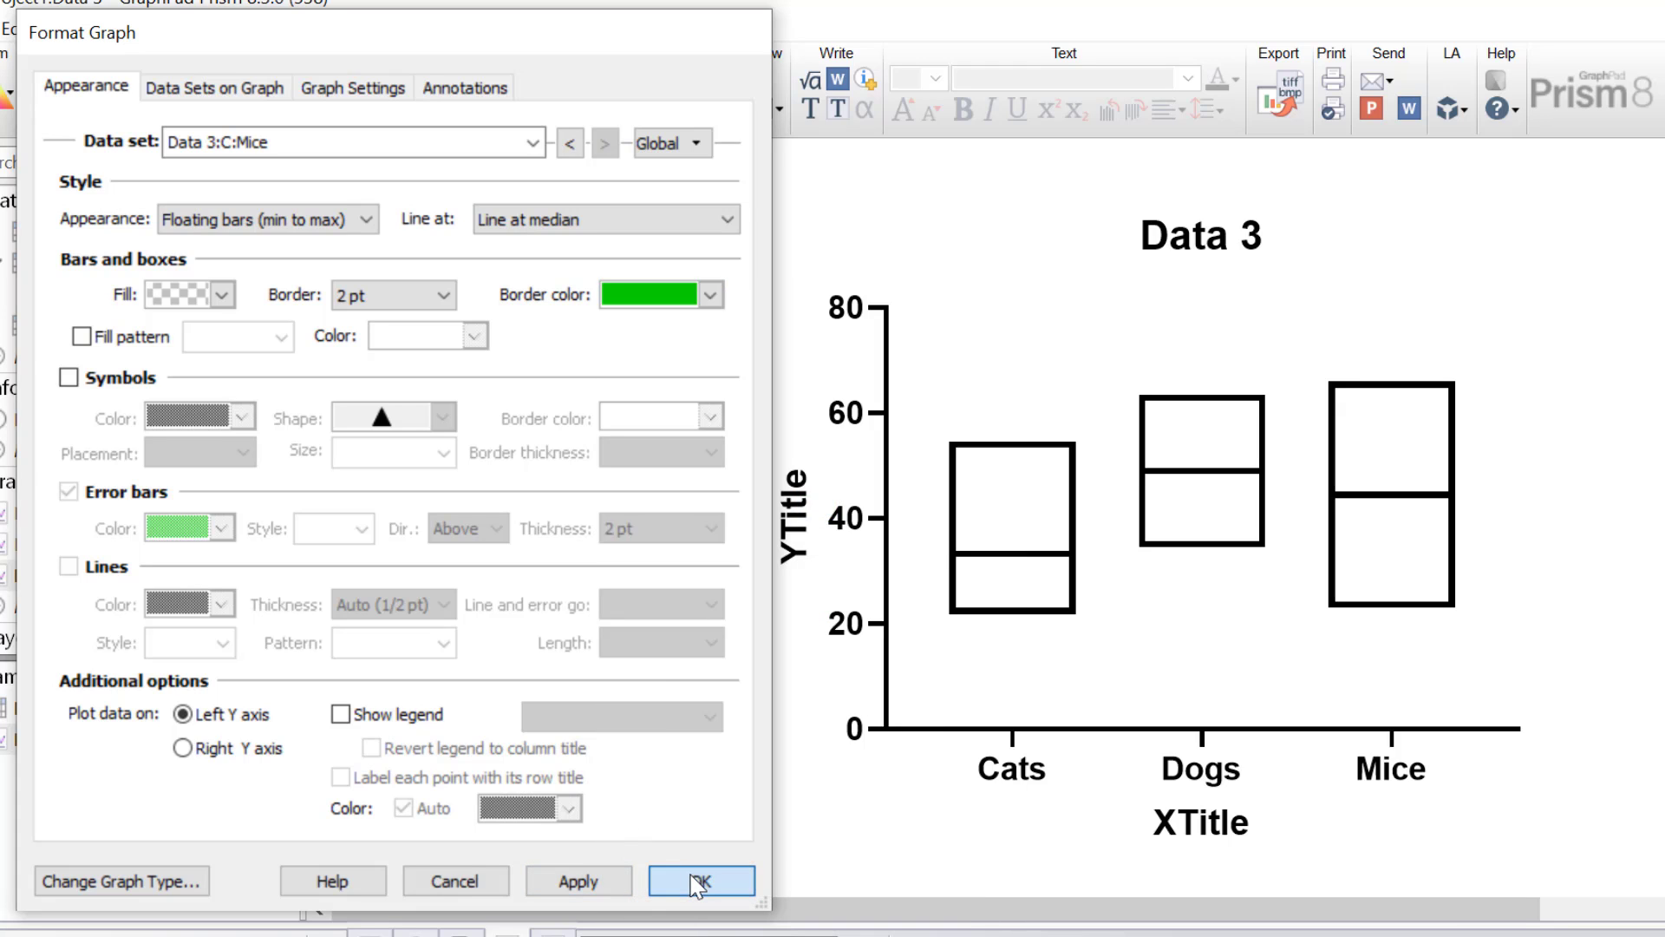
left_click_drag(716, 915, 877, 915)
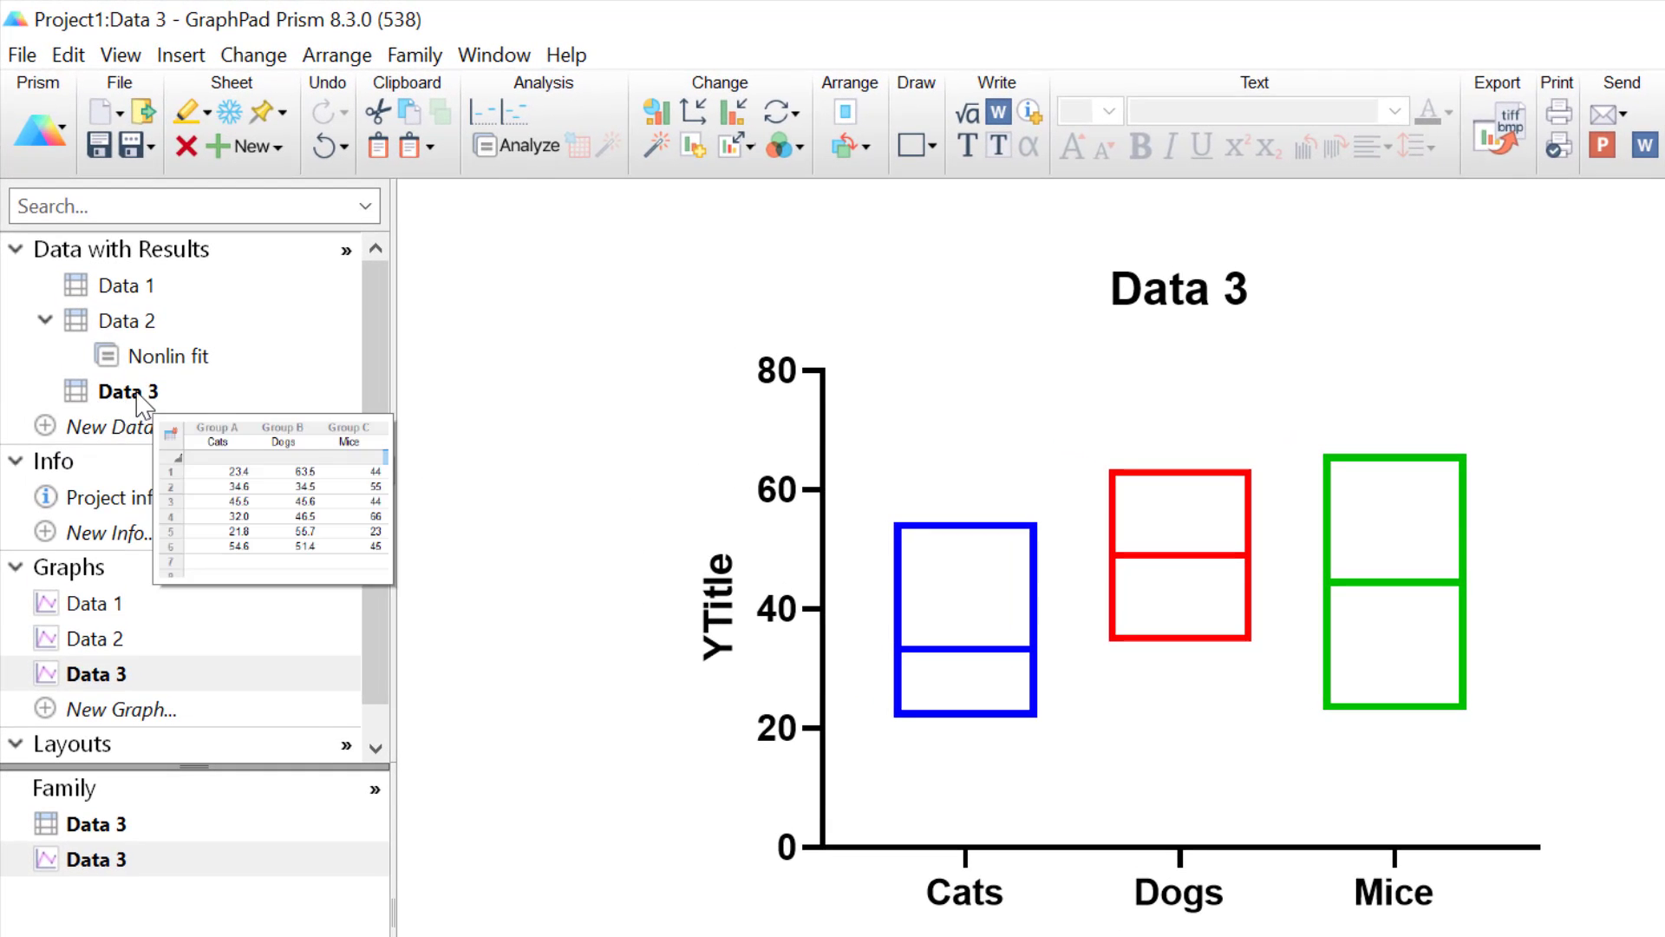
Step: Duplicate the Data 3 table and rename the copy as before-after
right_click(139, 394)
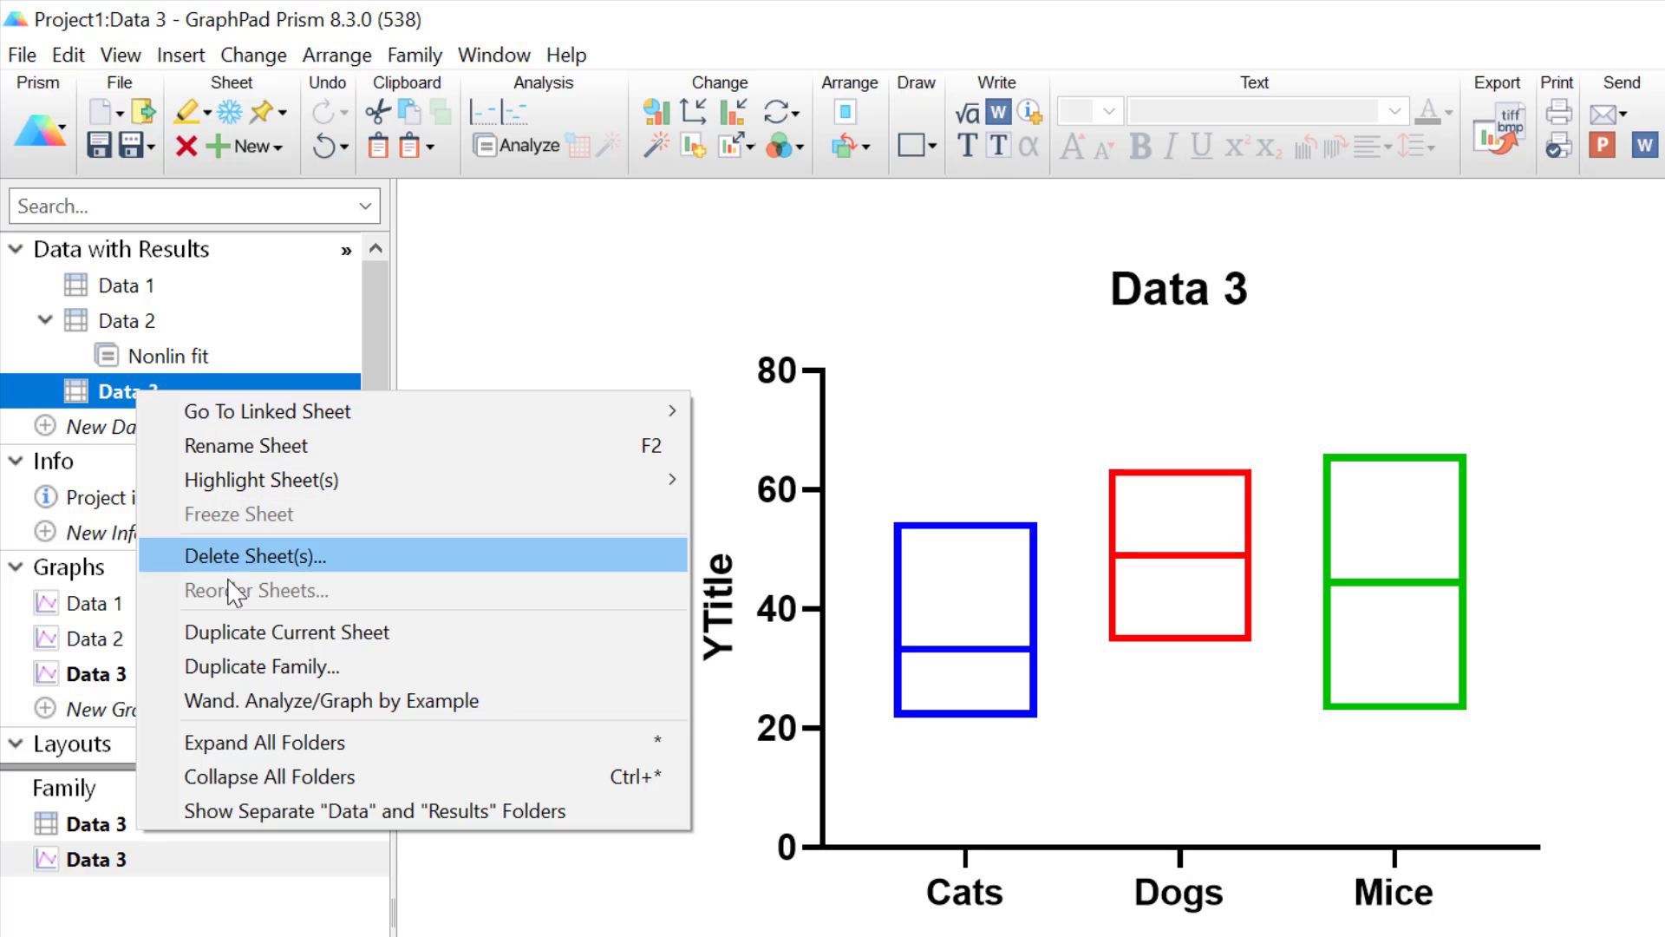
left_click(252, 634)
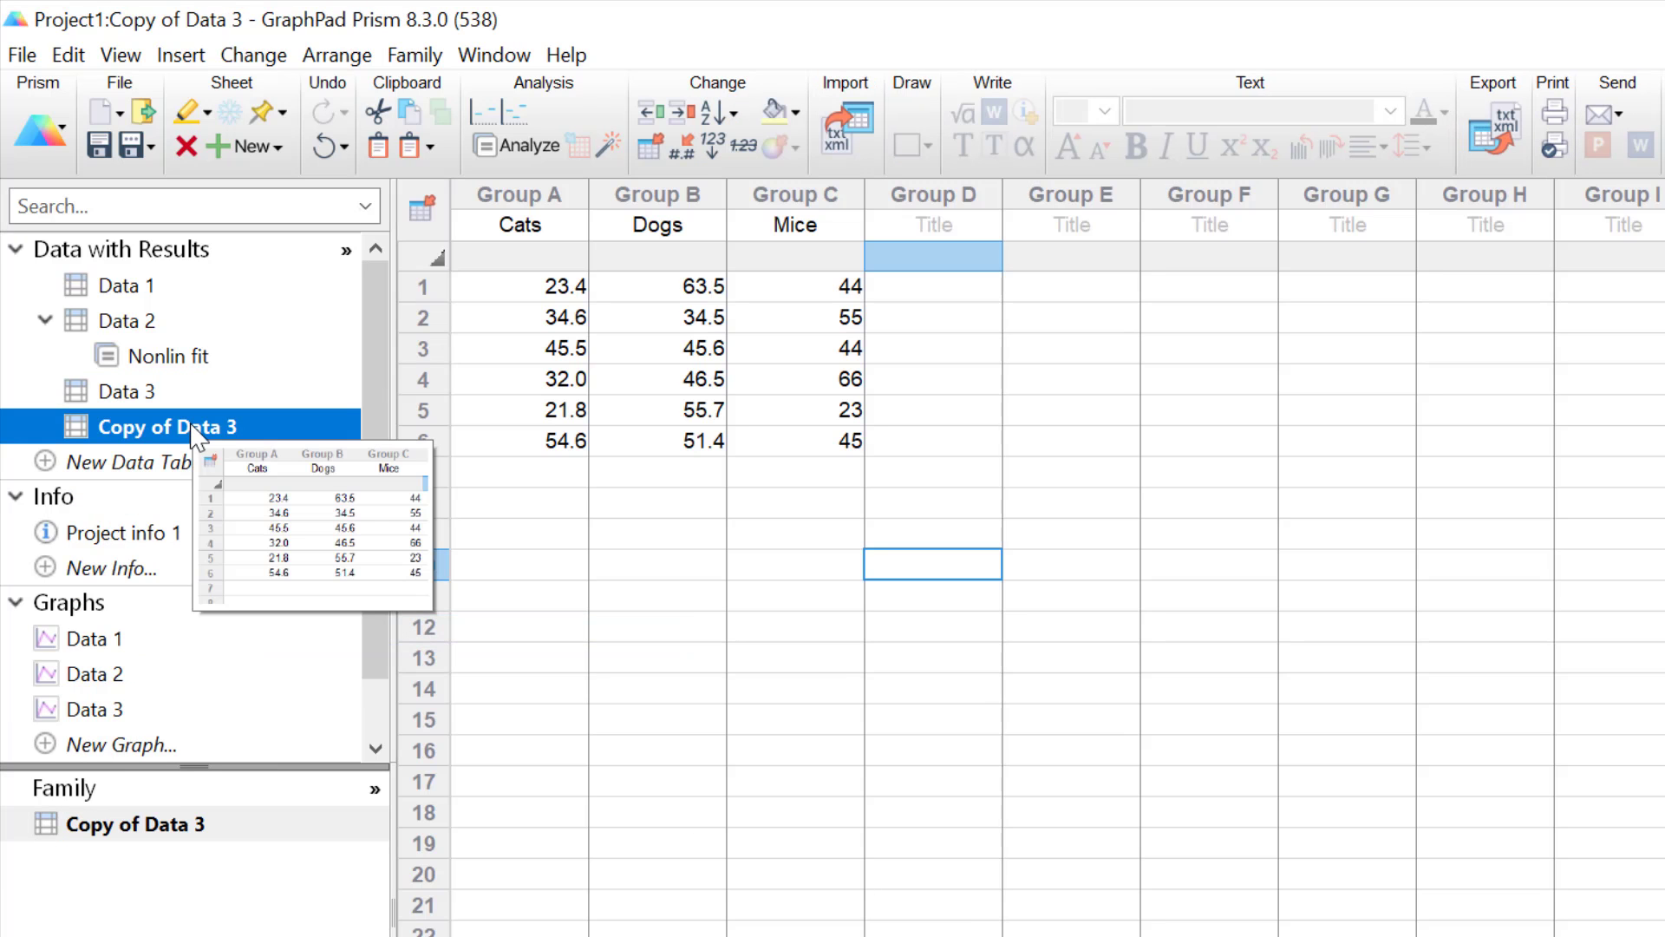
left_click(192, 427)
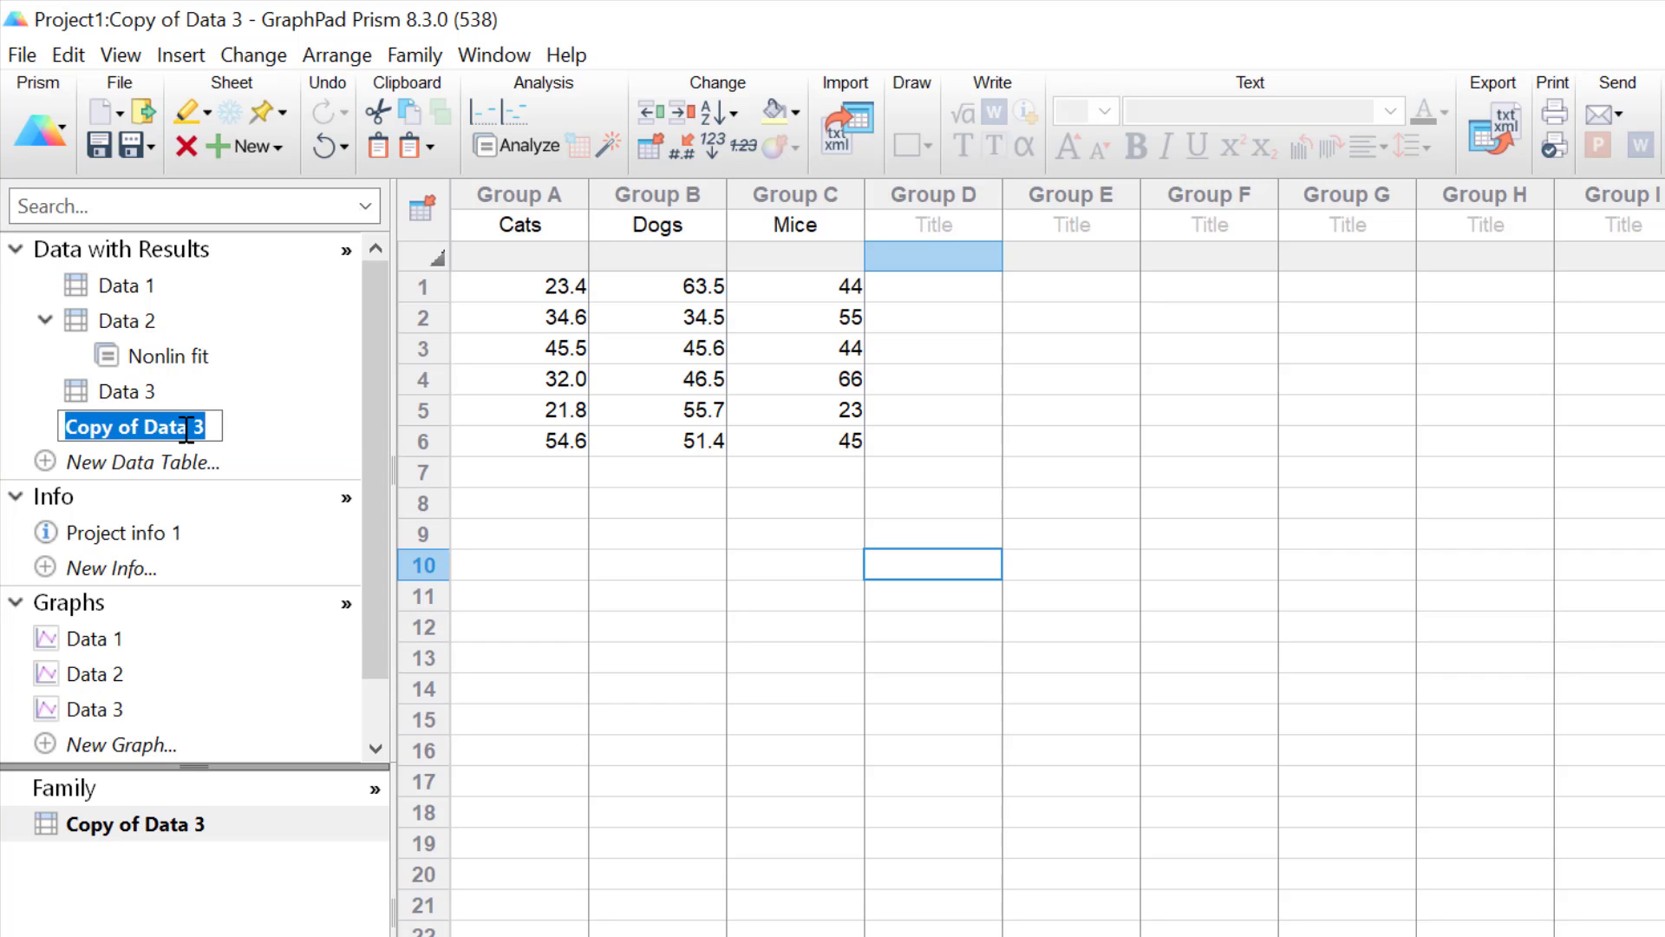
type("befor")
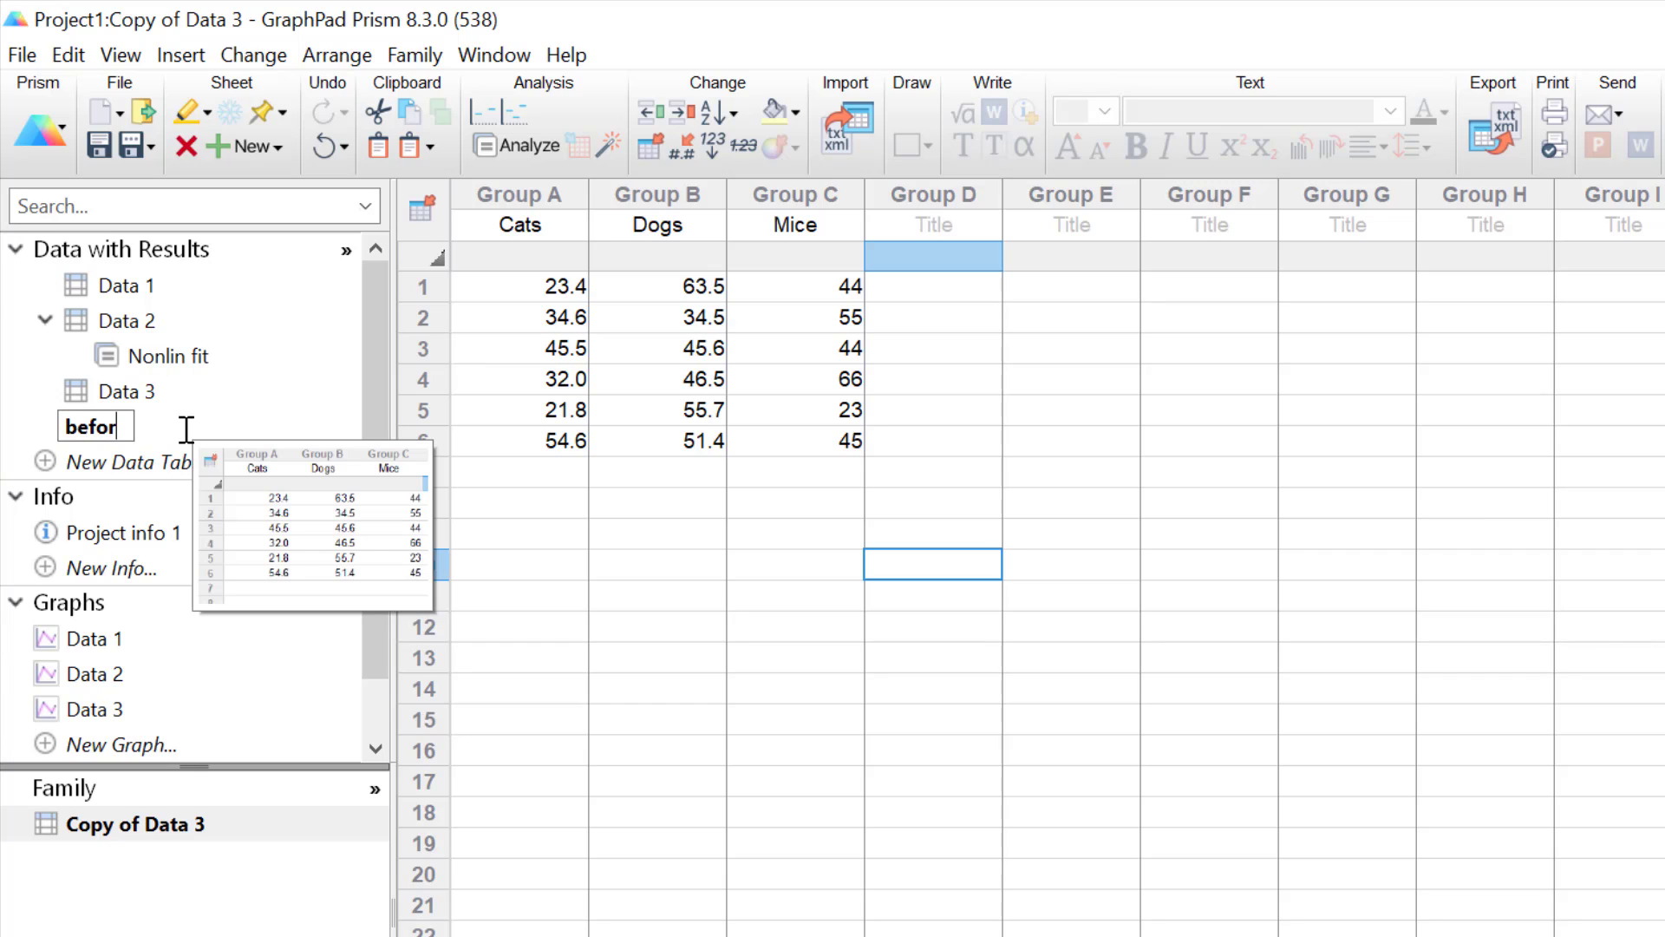
type("e-after")
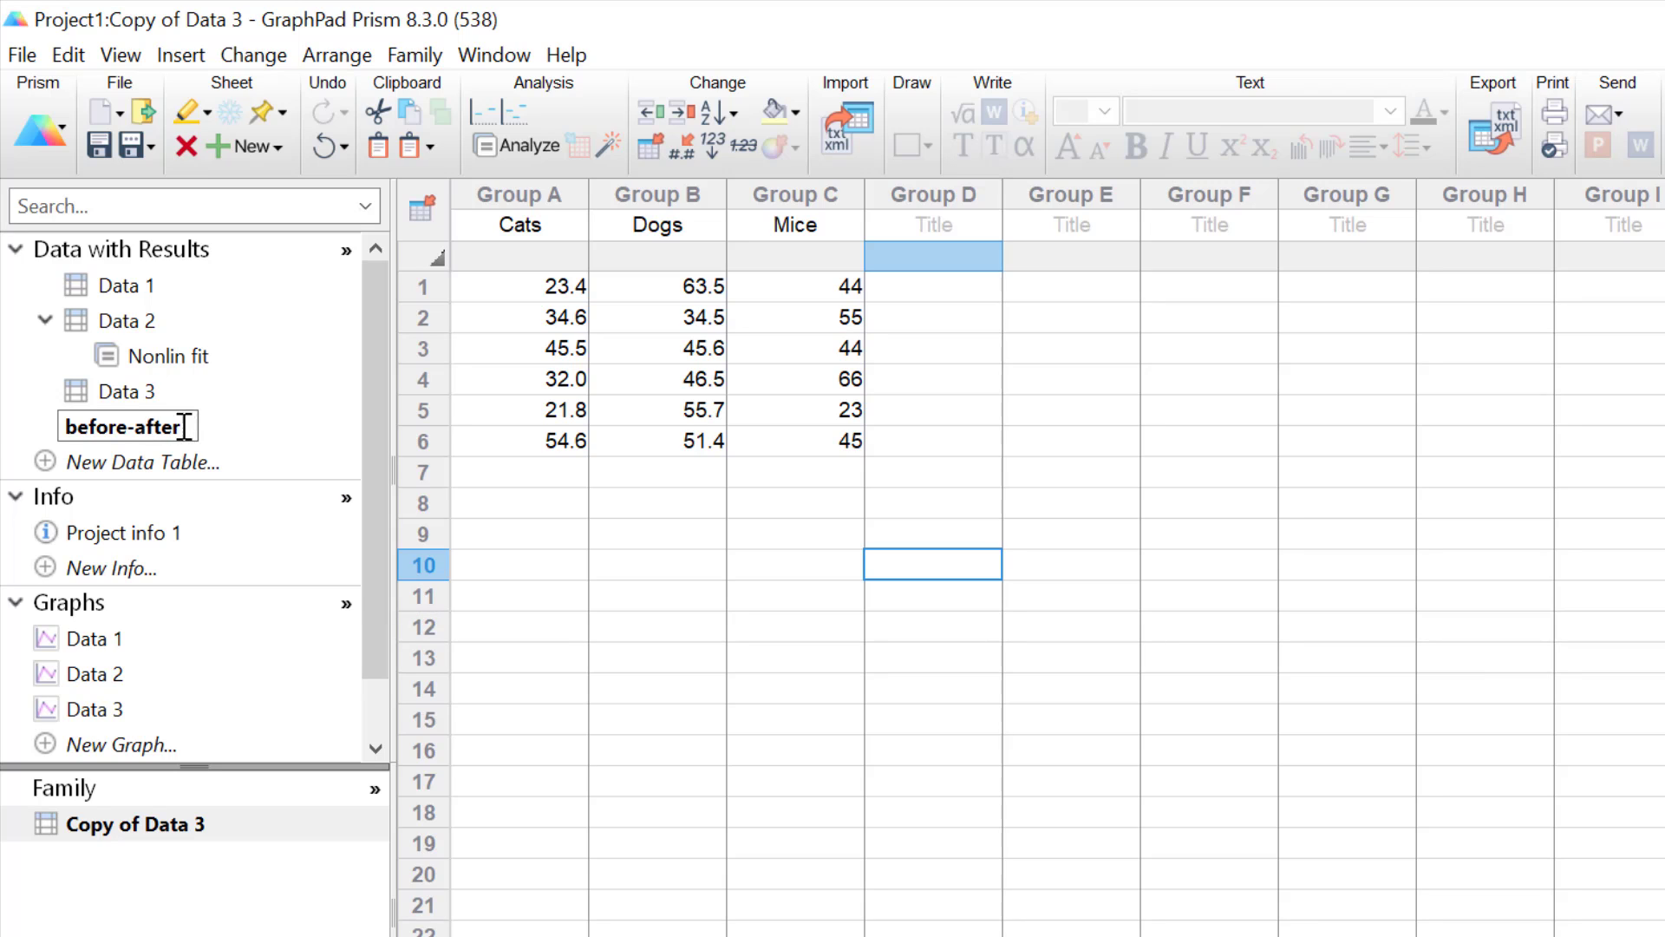
key("Return")
Step: Rename the original Data 3 table as box plot
left_click(130, 390)
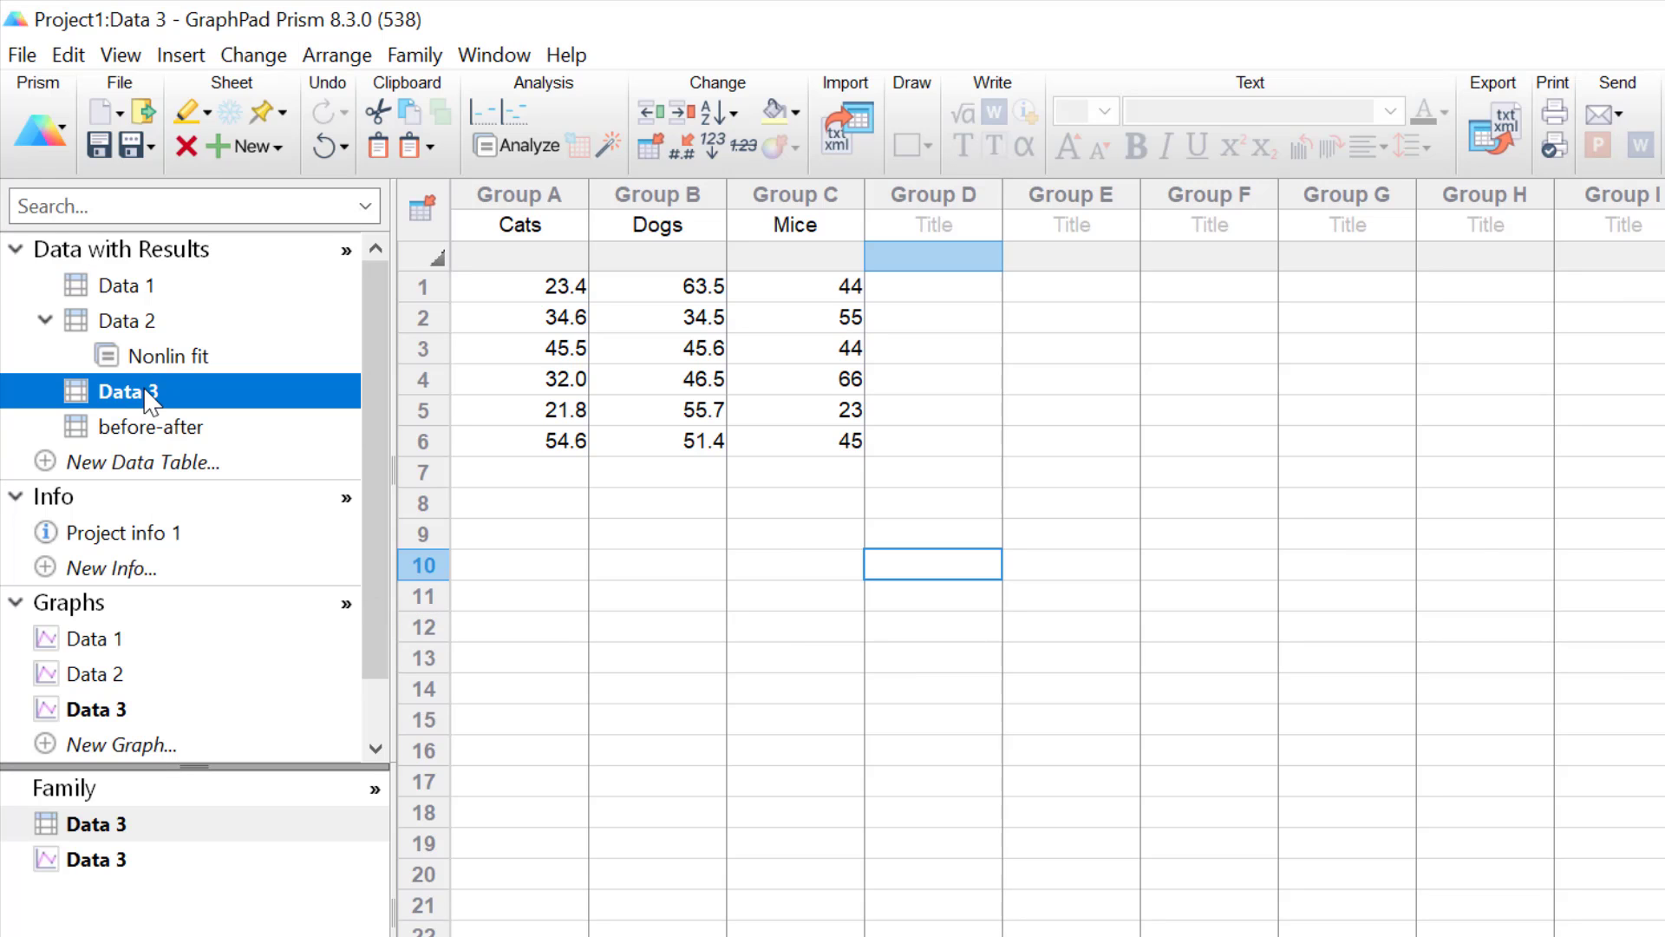
left_click(147, 394)
type("box ")
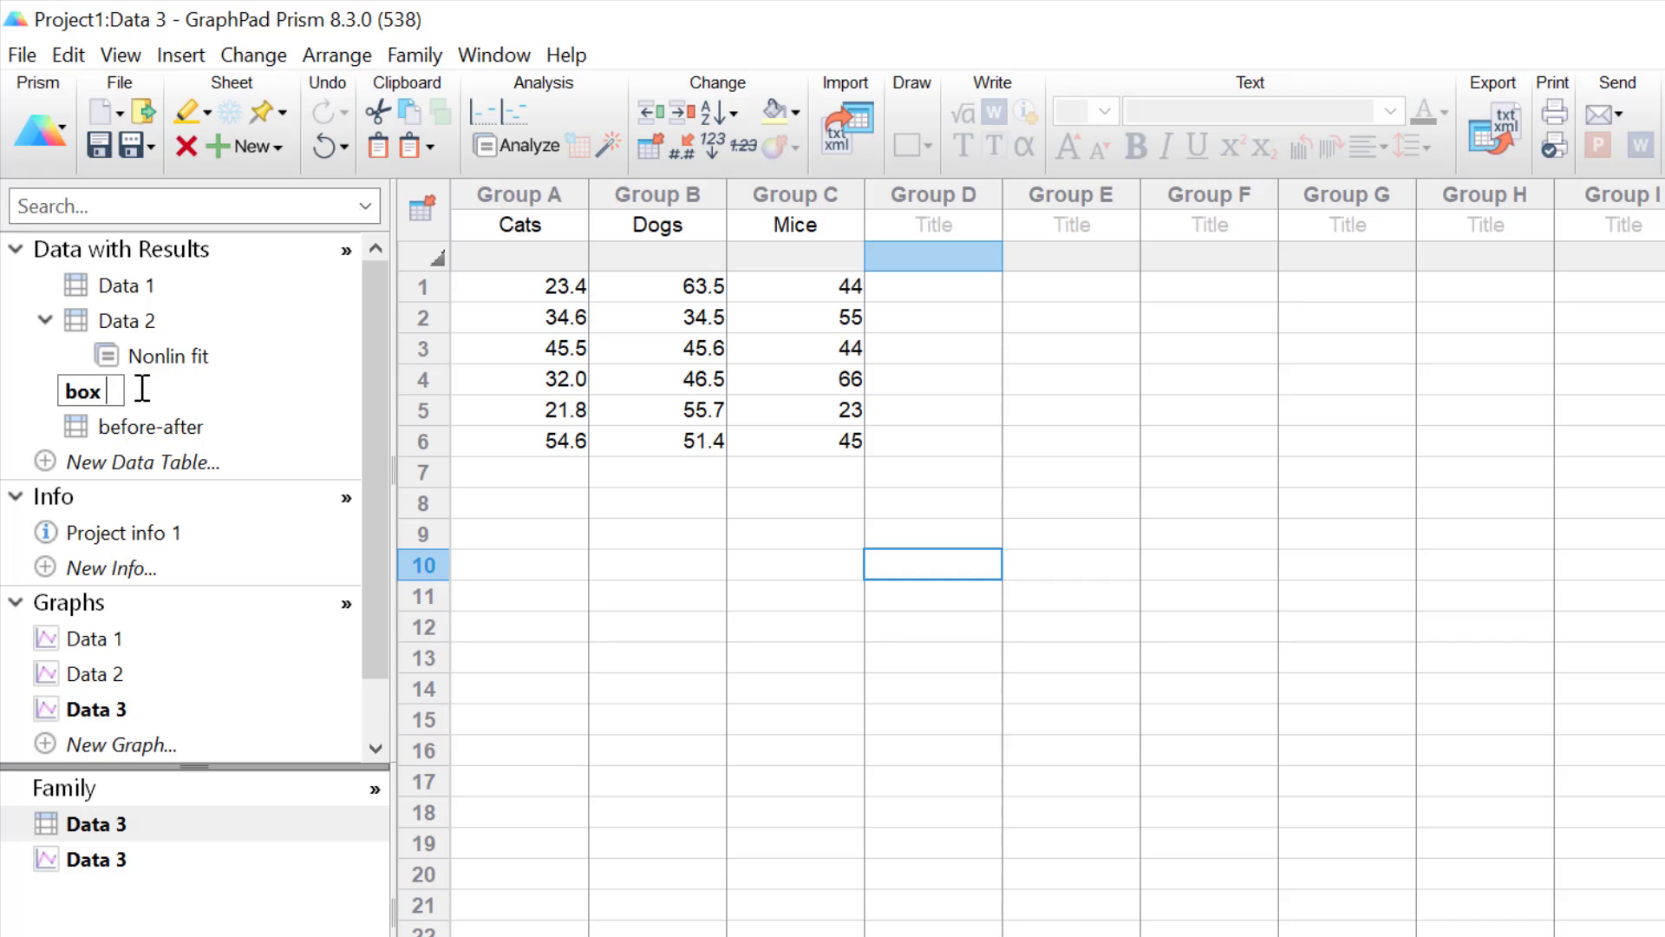
type("plot")
key("Return")
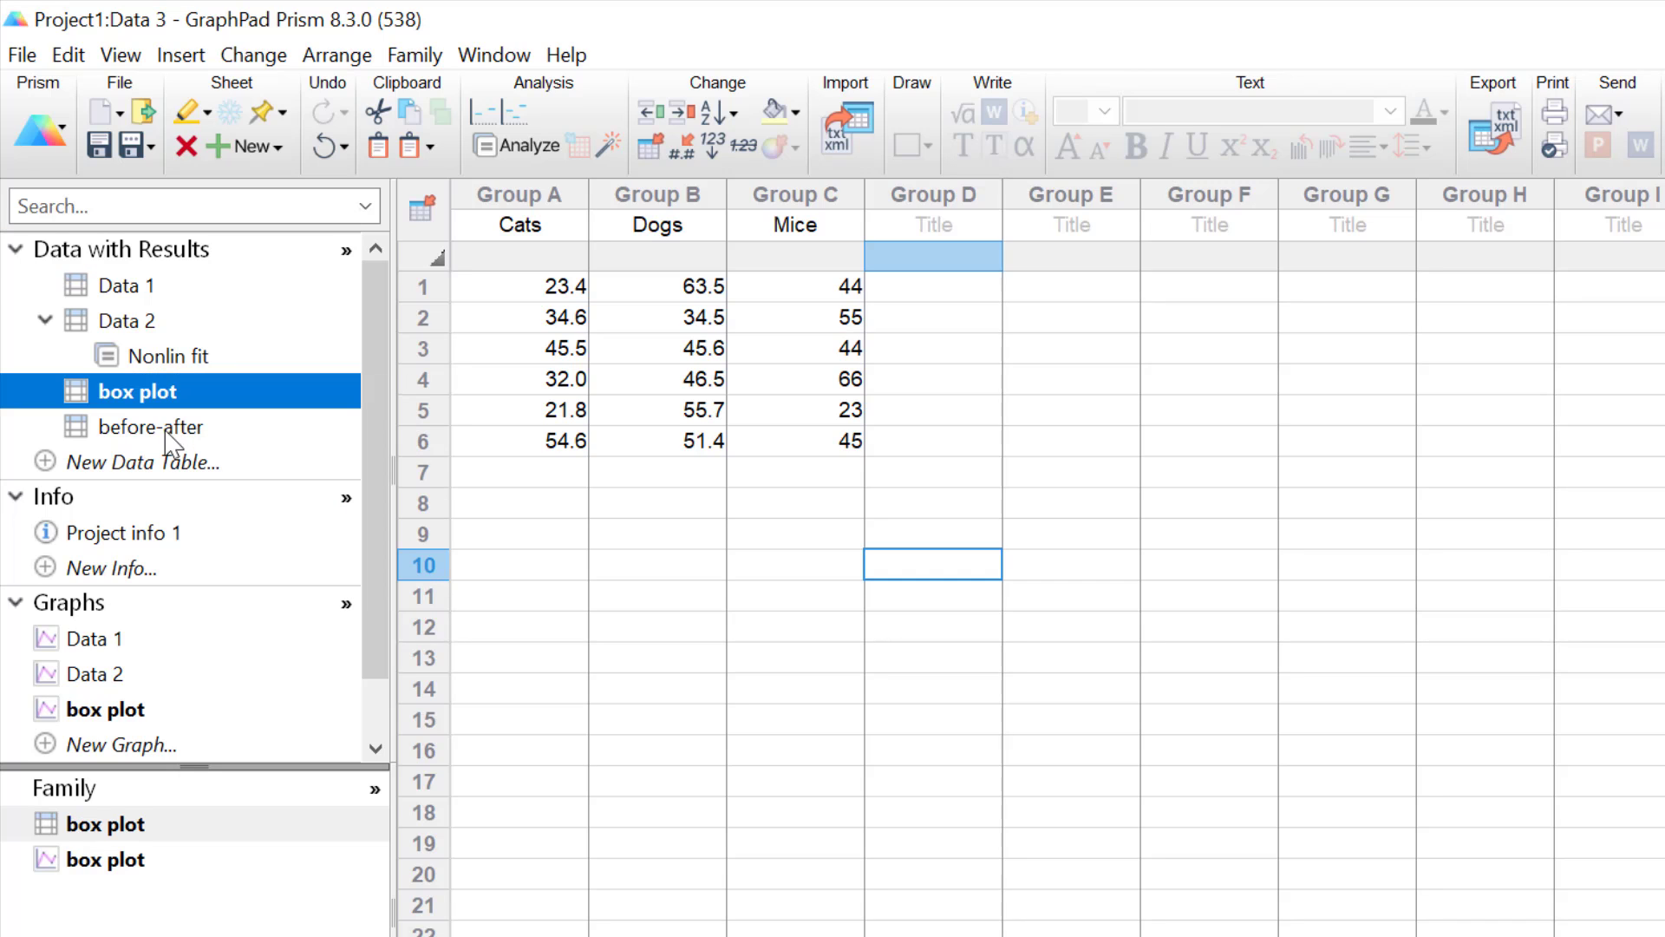
left_click(598, 563)
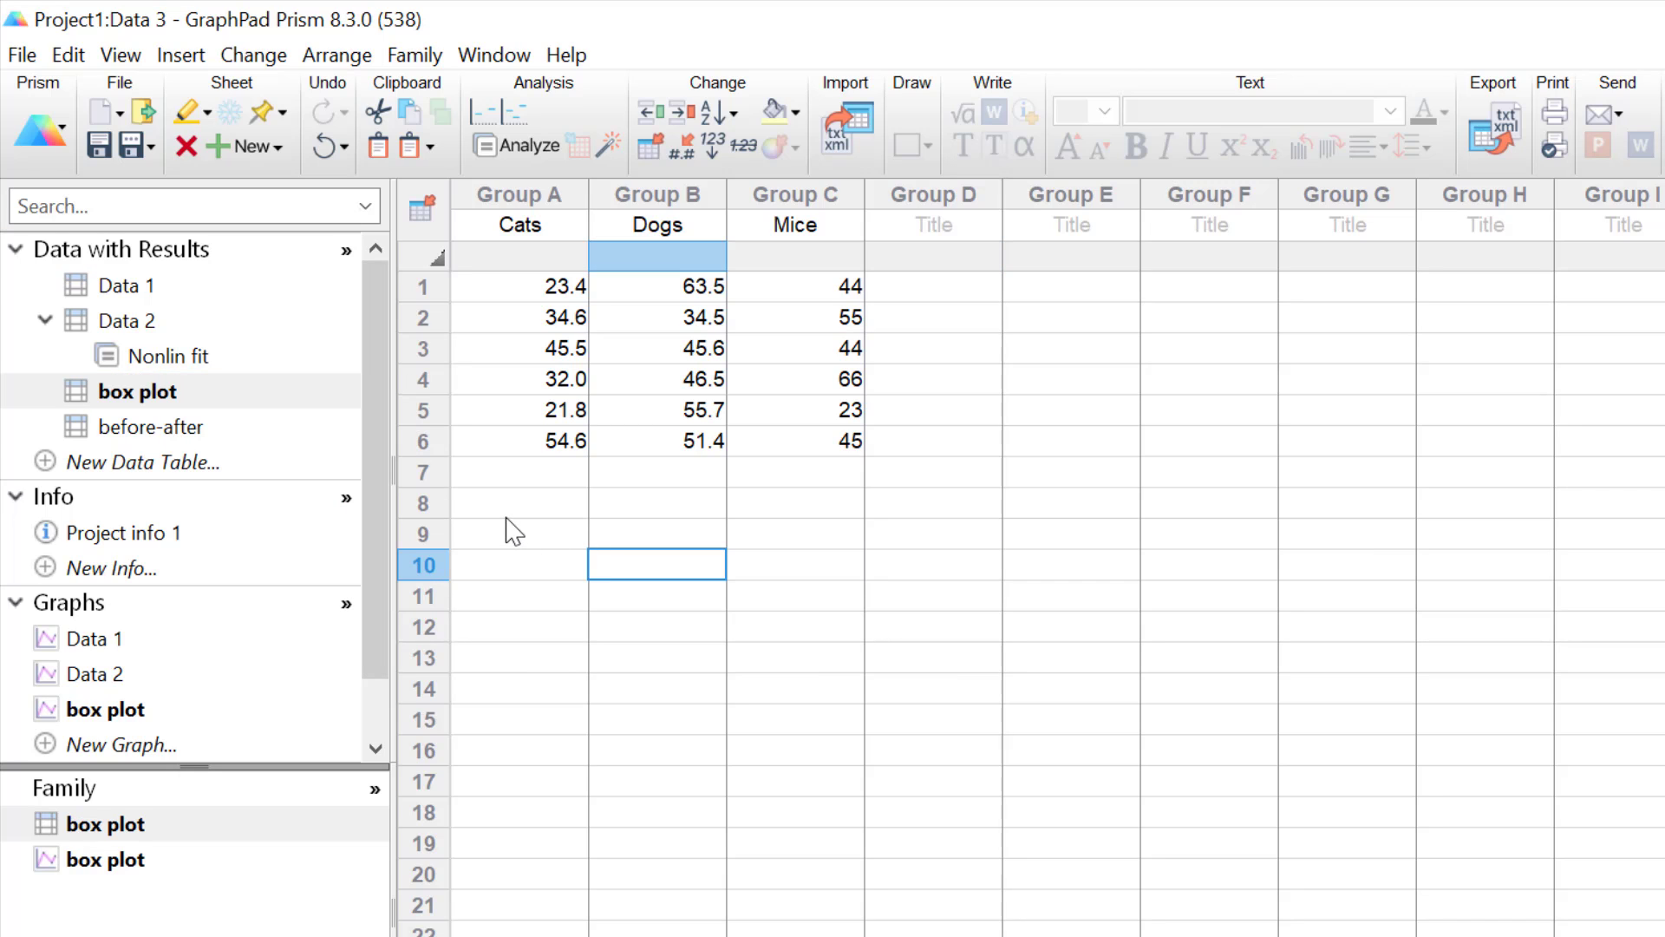
Step: Create a new before-after column graph of individual values with symbols and lines from the before-after table
left_click(206, 430)
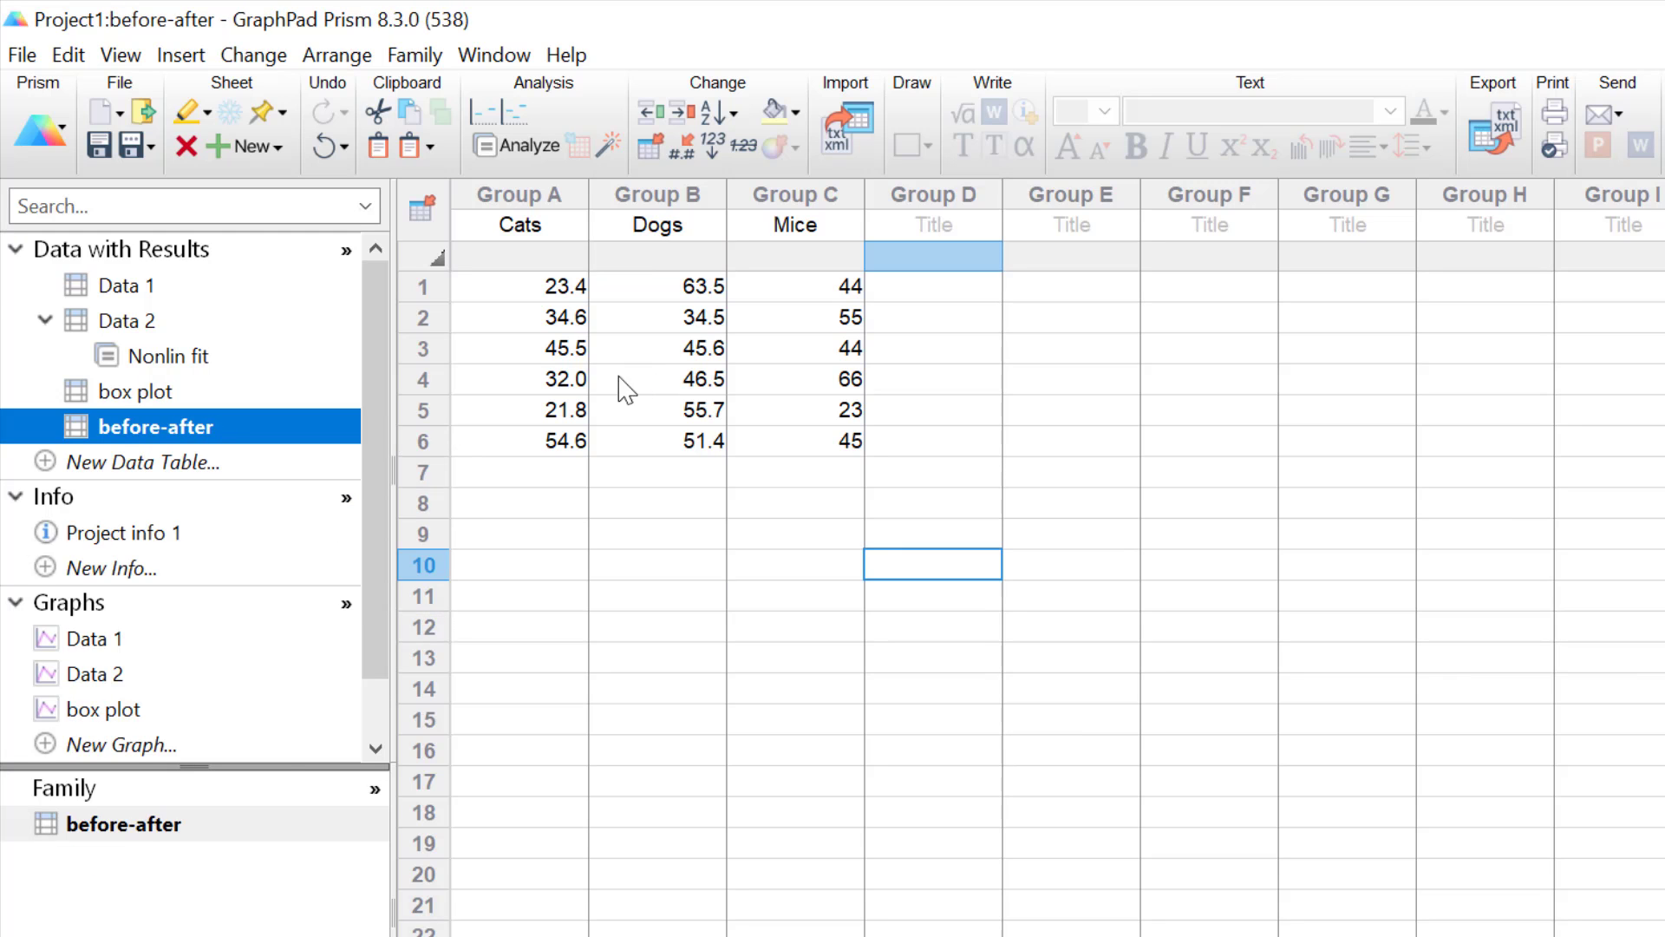
left_click(69, 744)
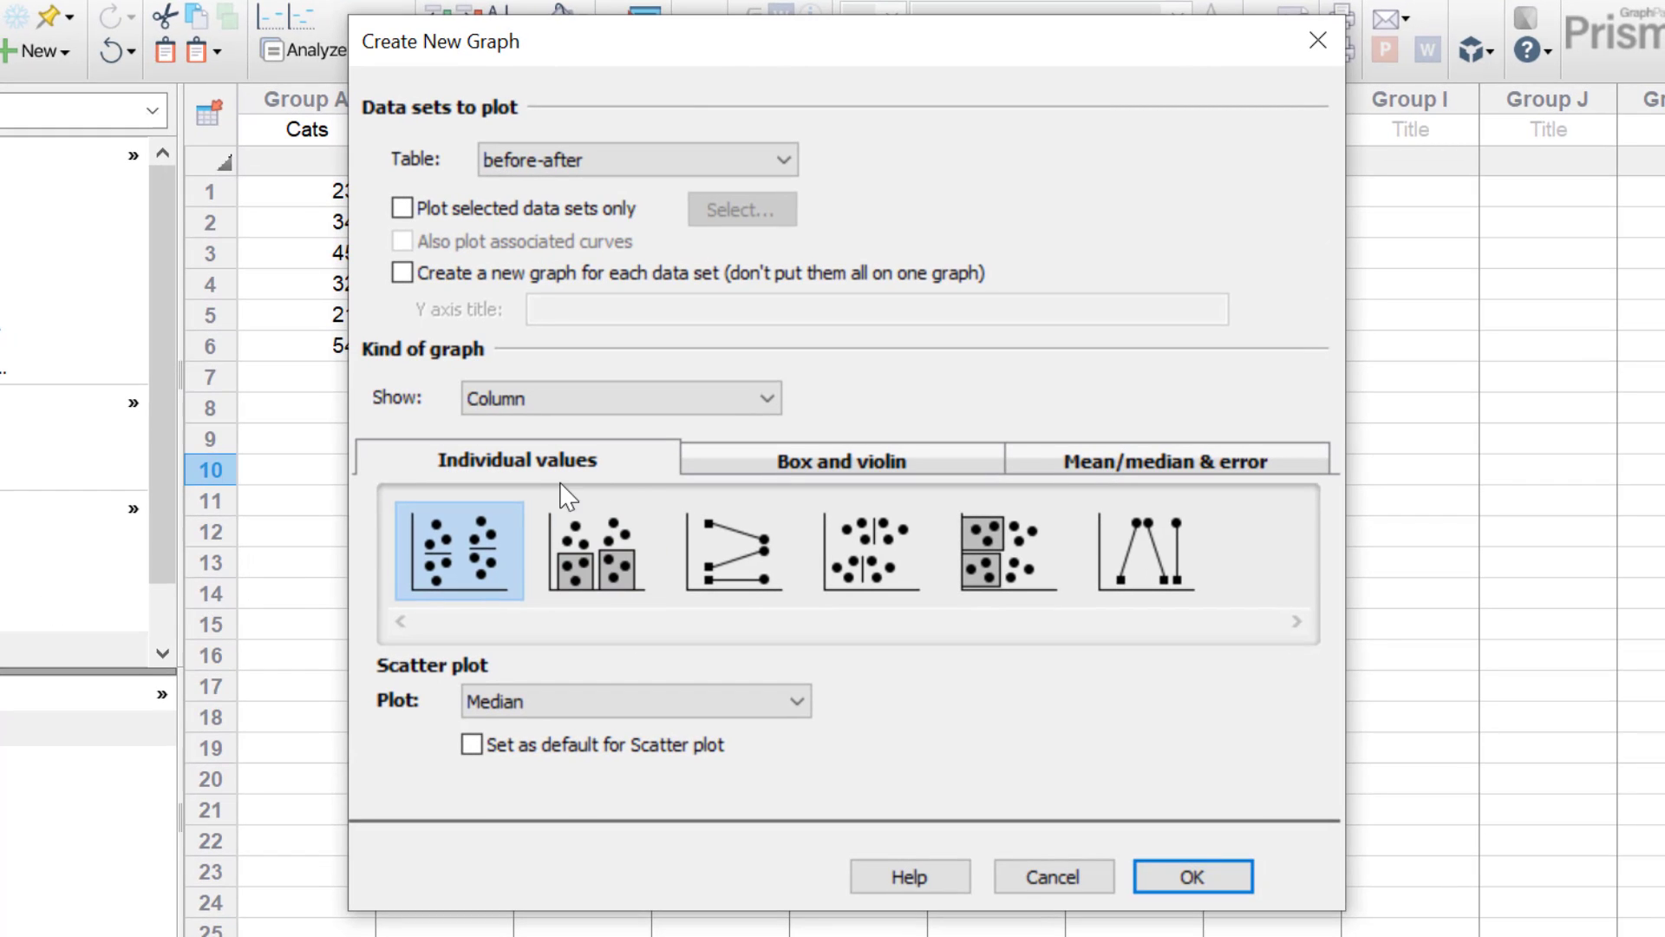
left_click(727, 560)
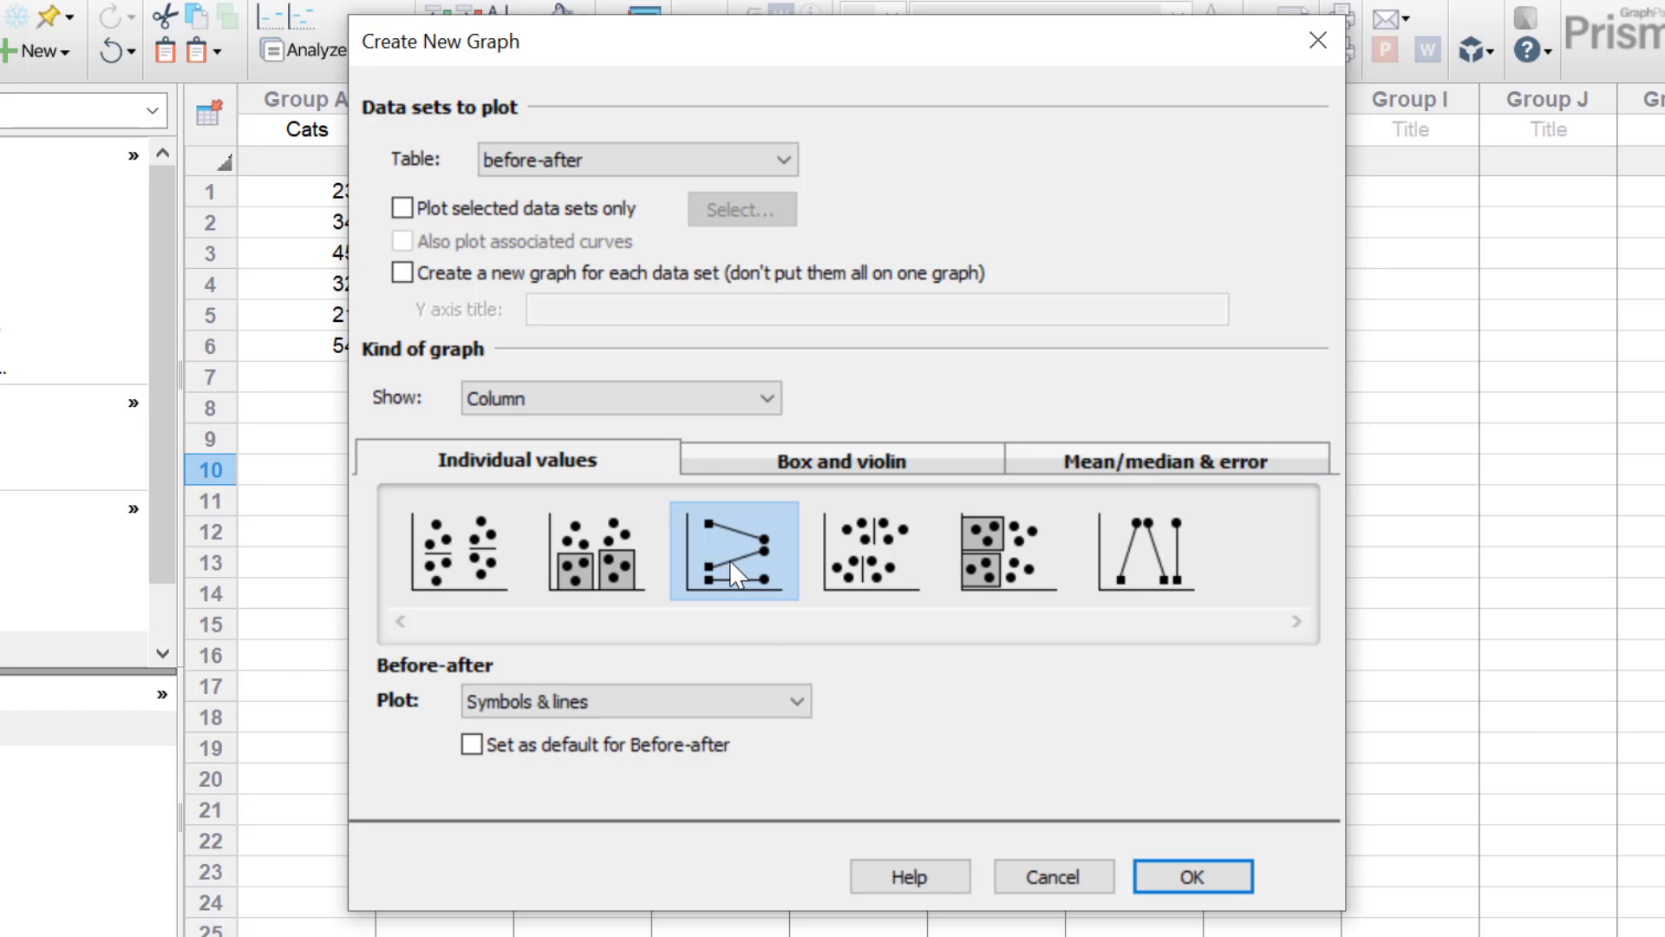
left_click(1163, 877)
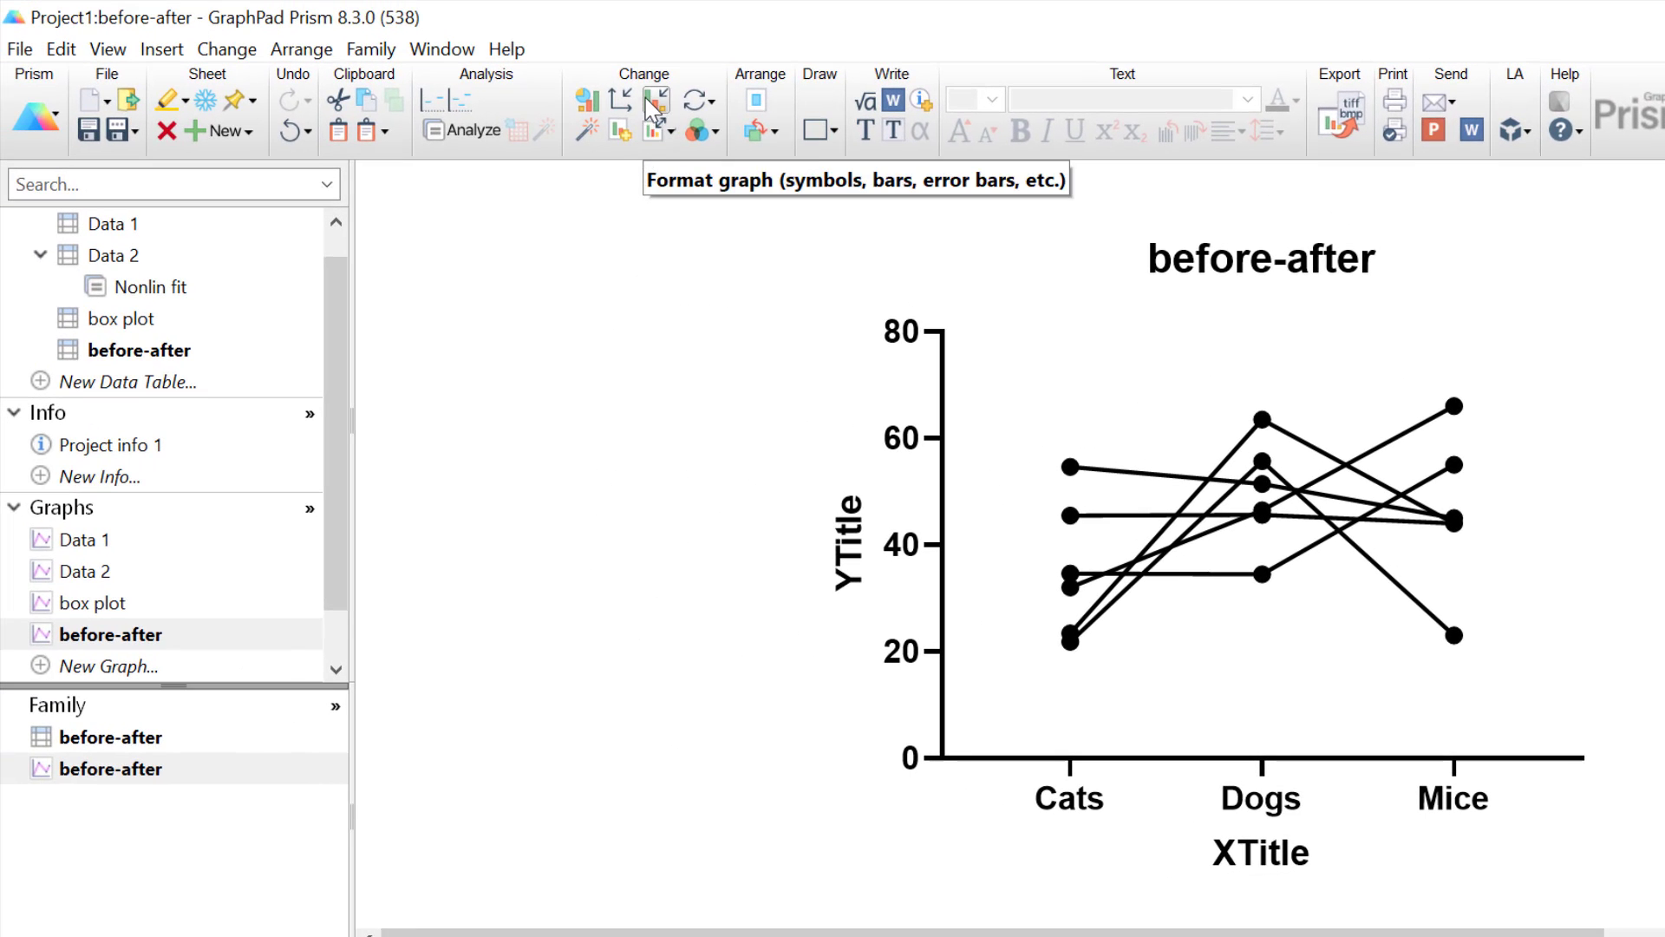
Step: Open the graph formatting for the before-after graph and set the symbol color of Cats to blue
left_click(649, 130)
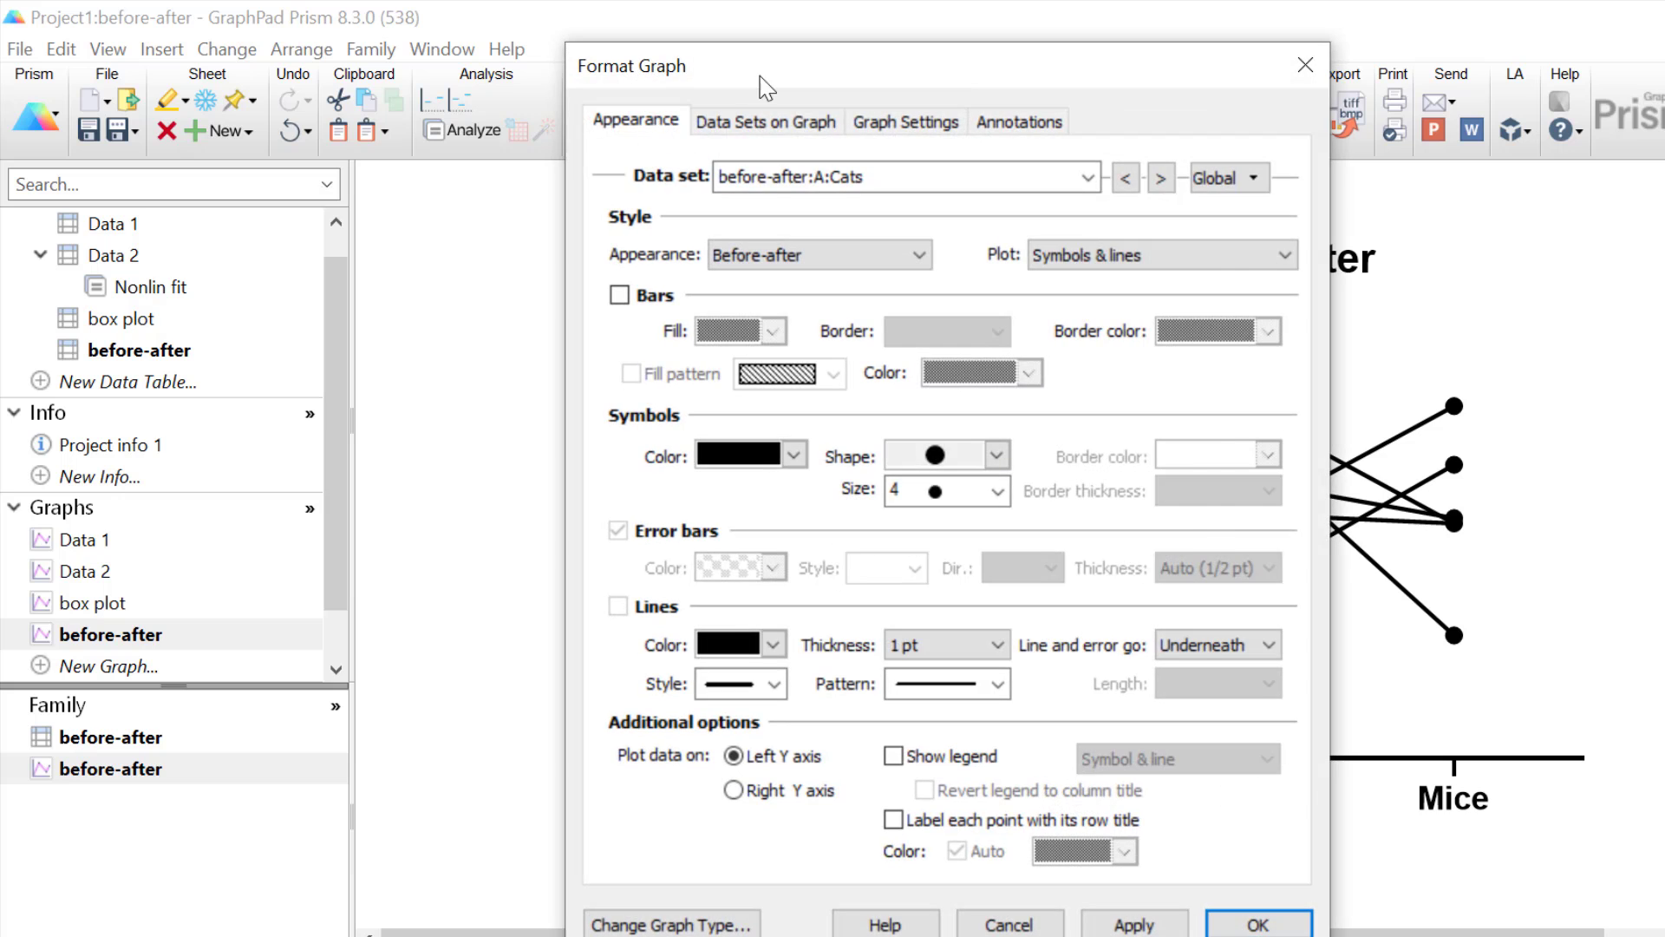
left_click_drag(677, 57, 316, 51)
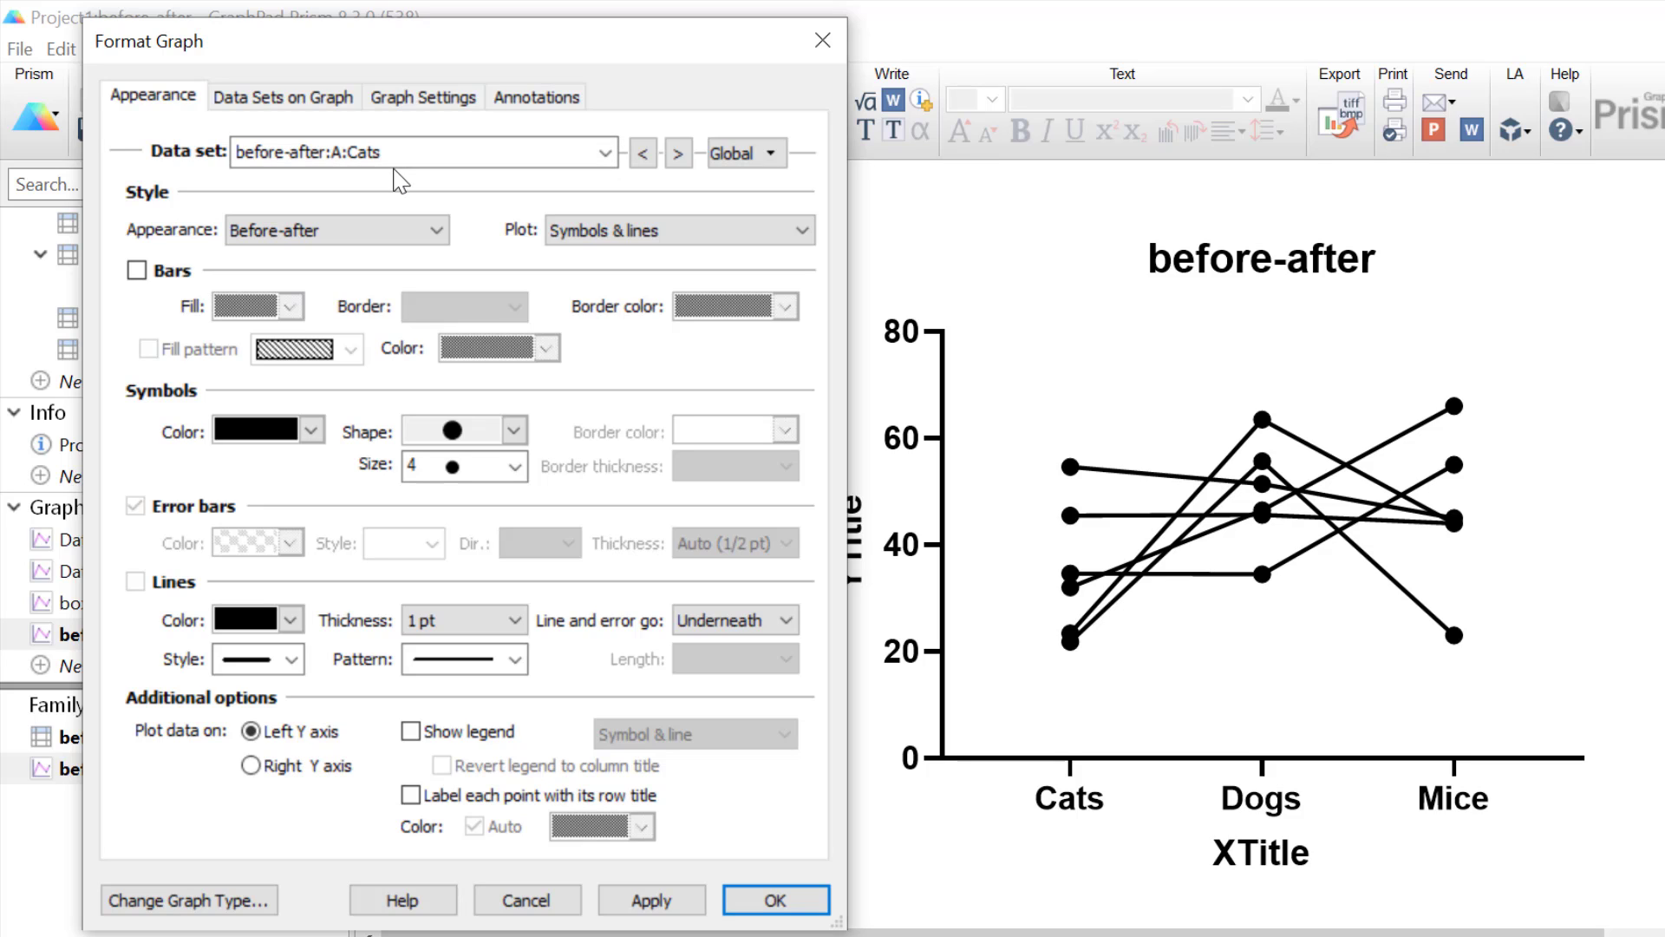
left_click(305, 428)
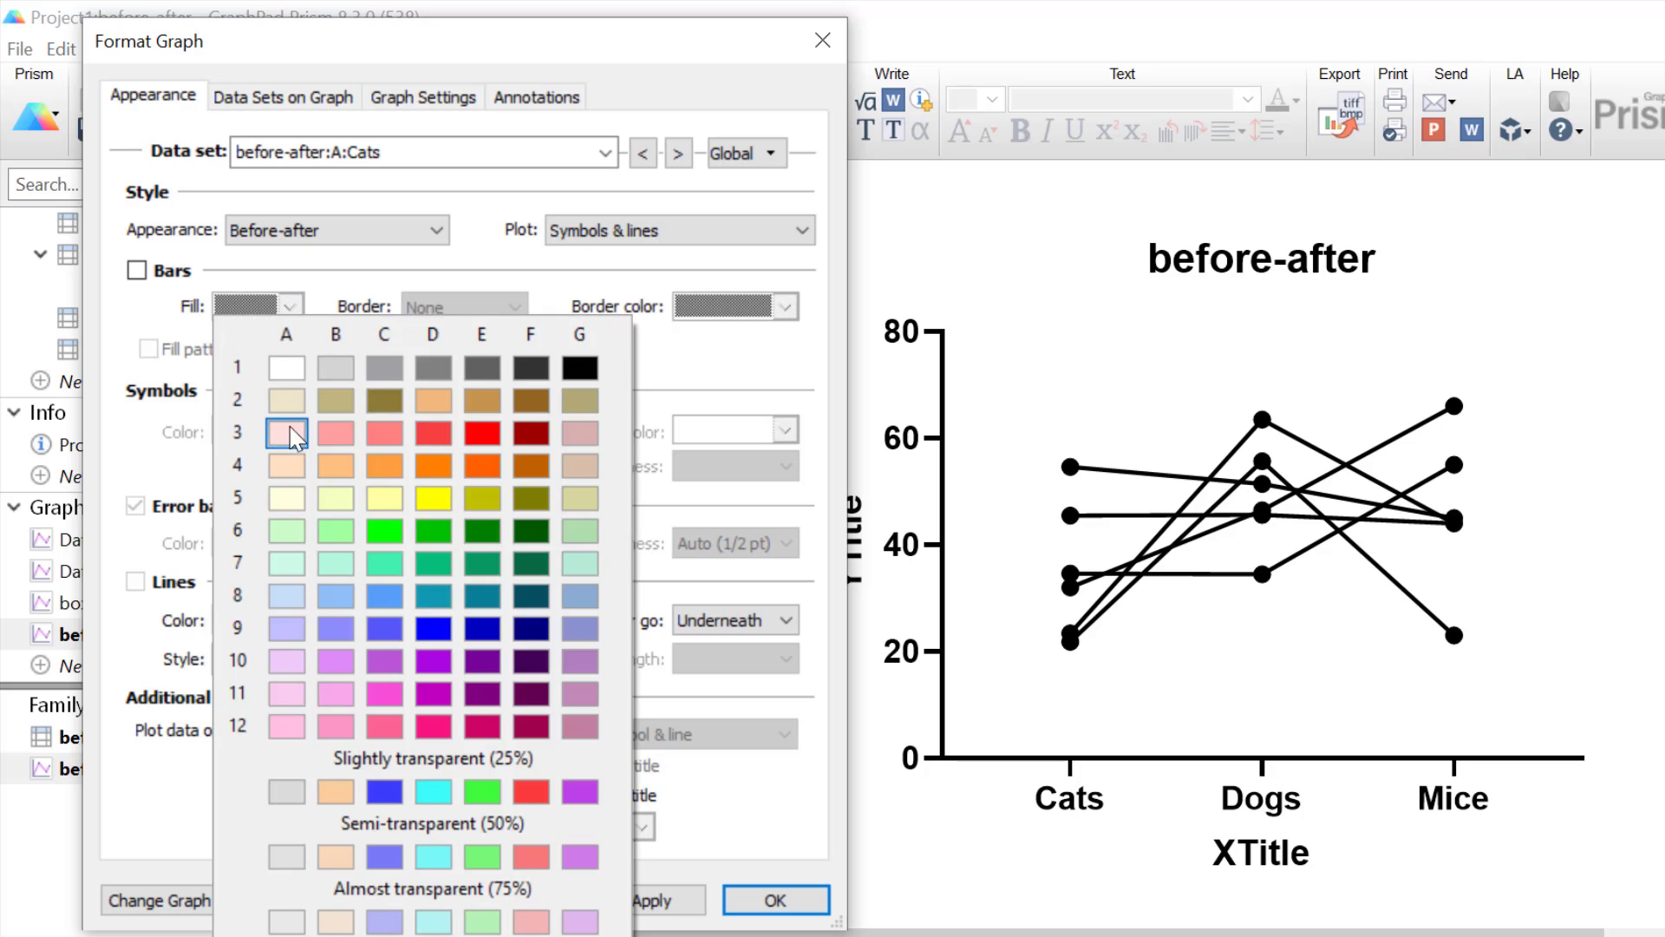
left_click(433, 627)
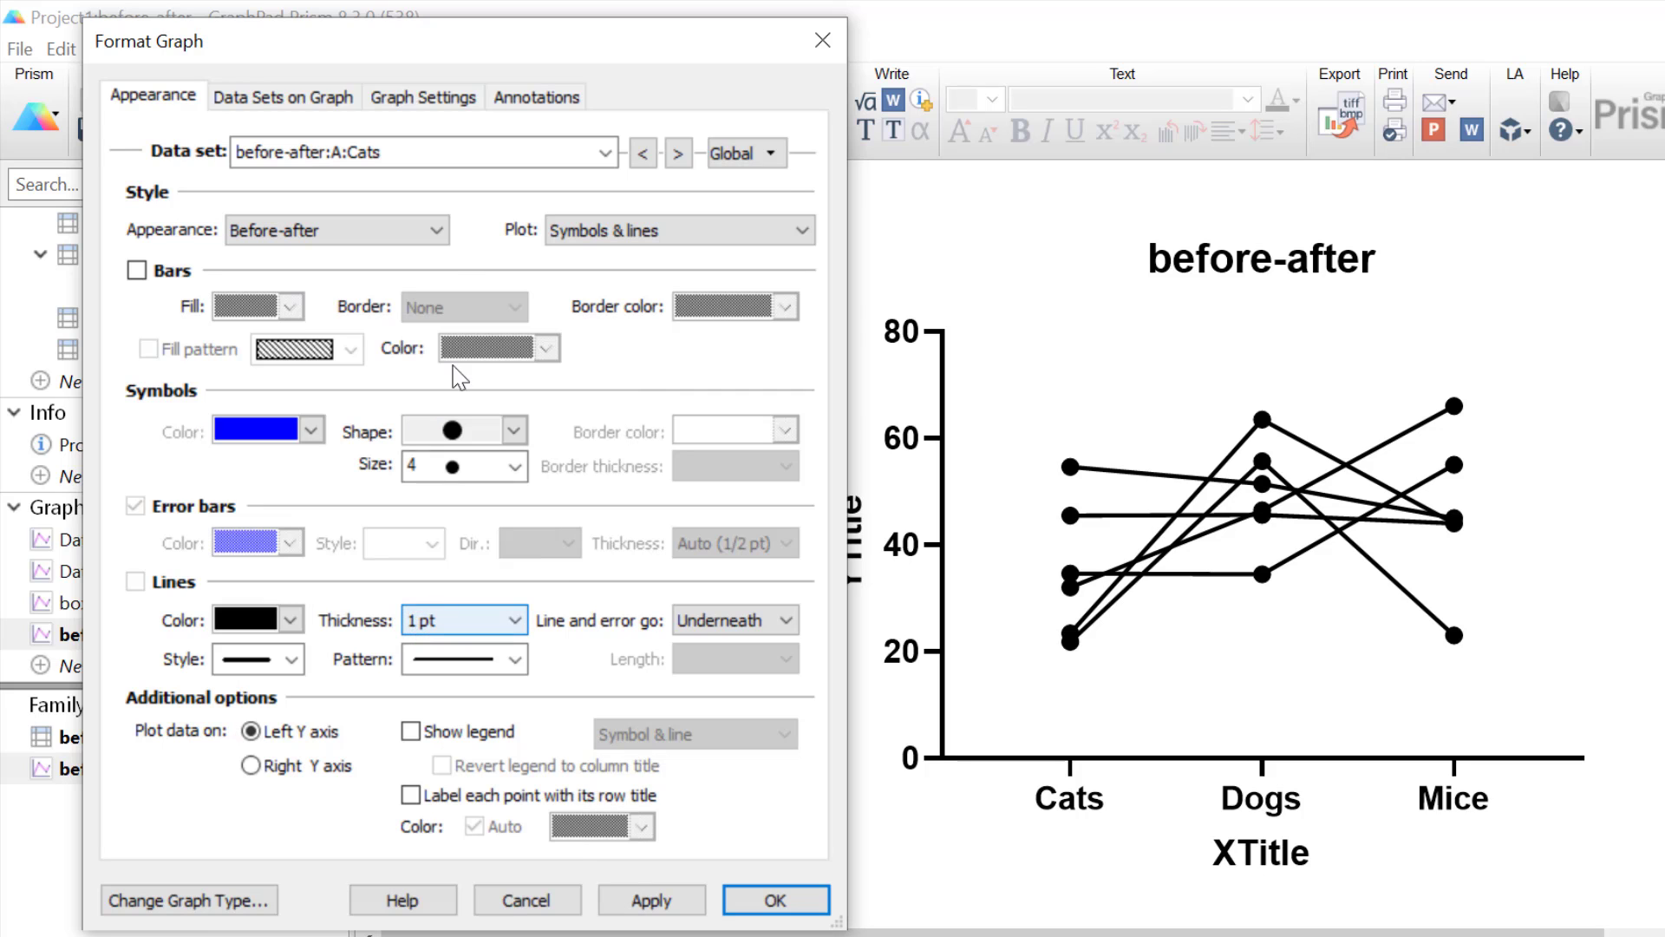
Step: Set the symbol color of the Dogs data set to red
left_click(679, 153)
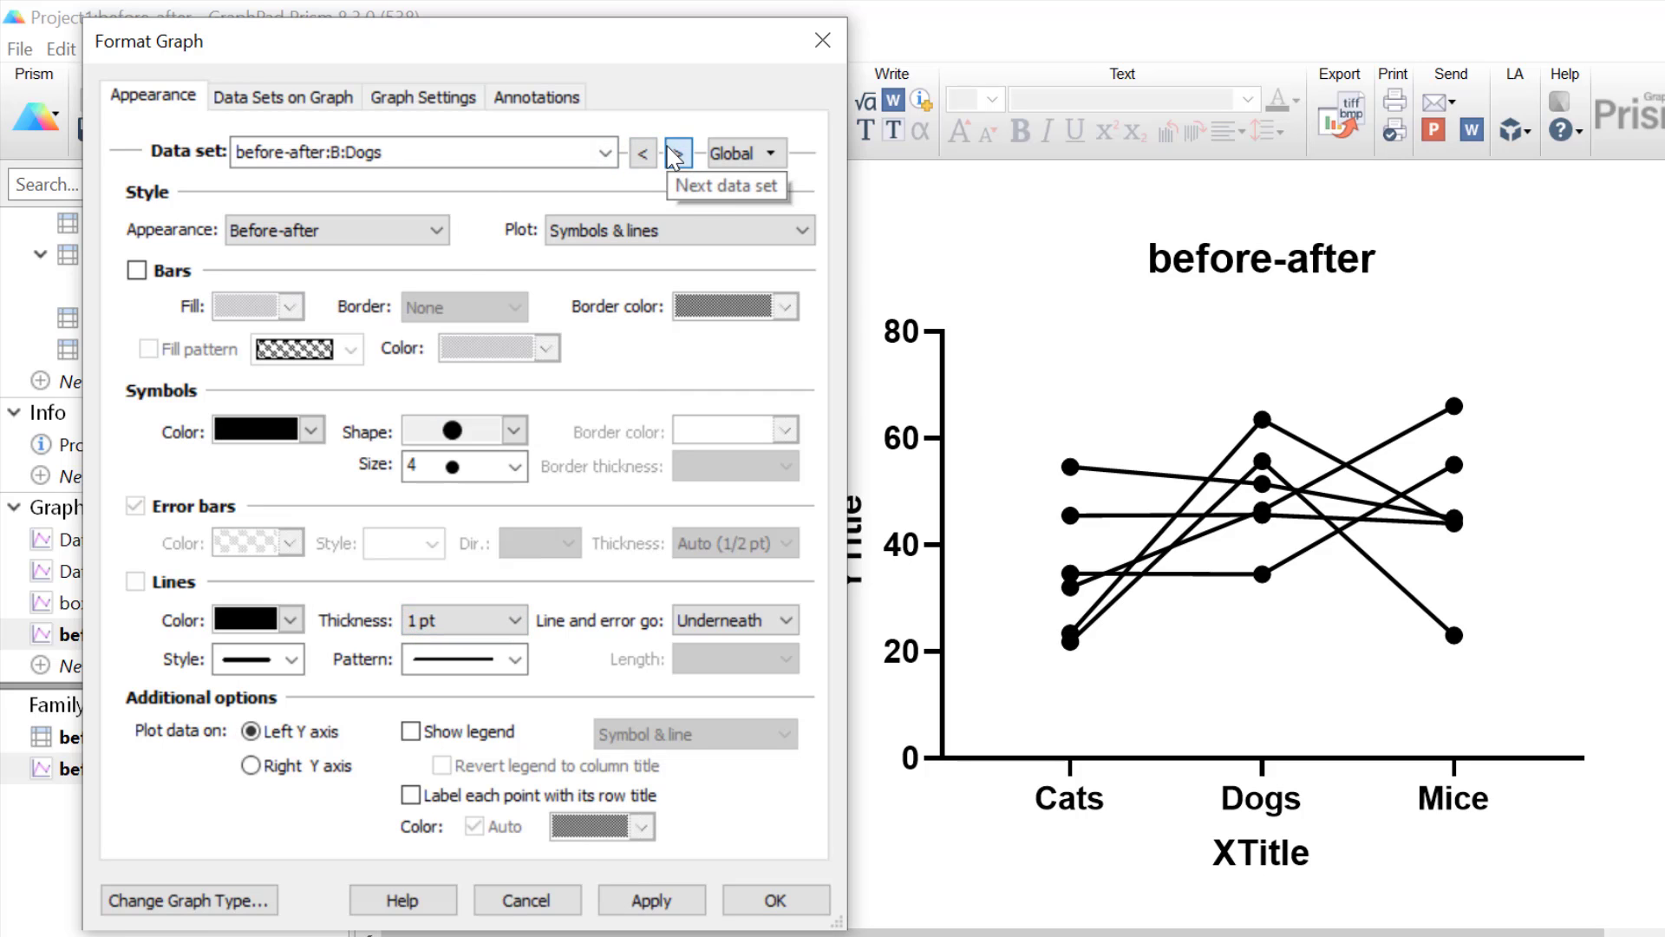
left_click(290, 429)
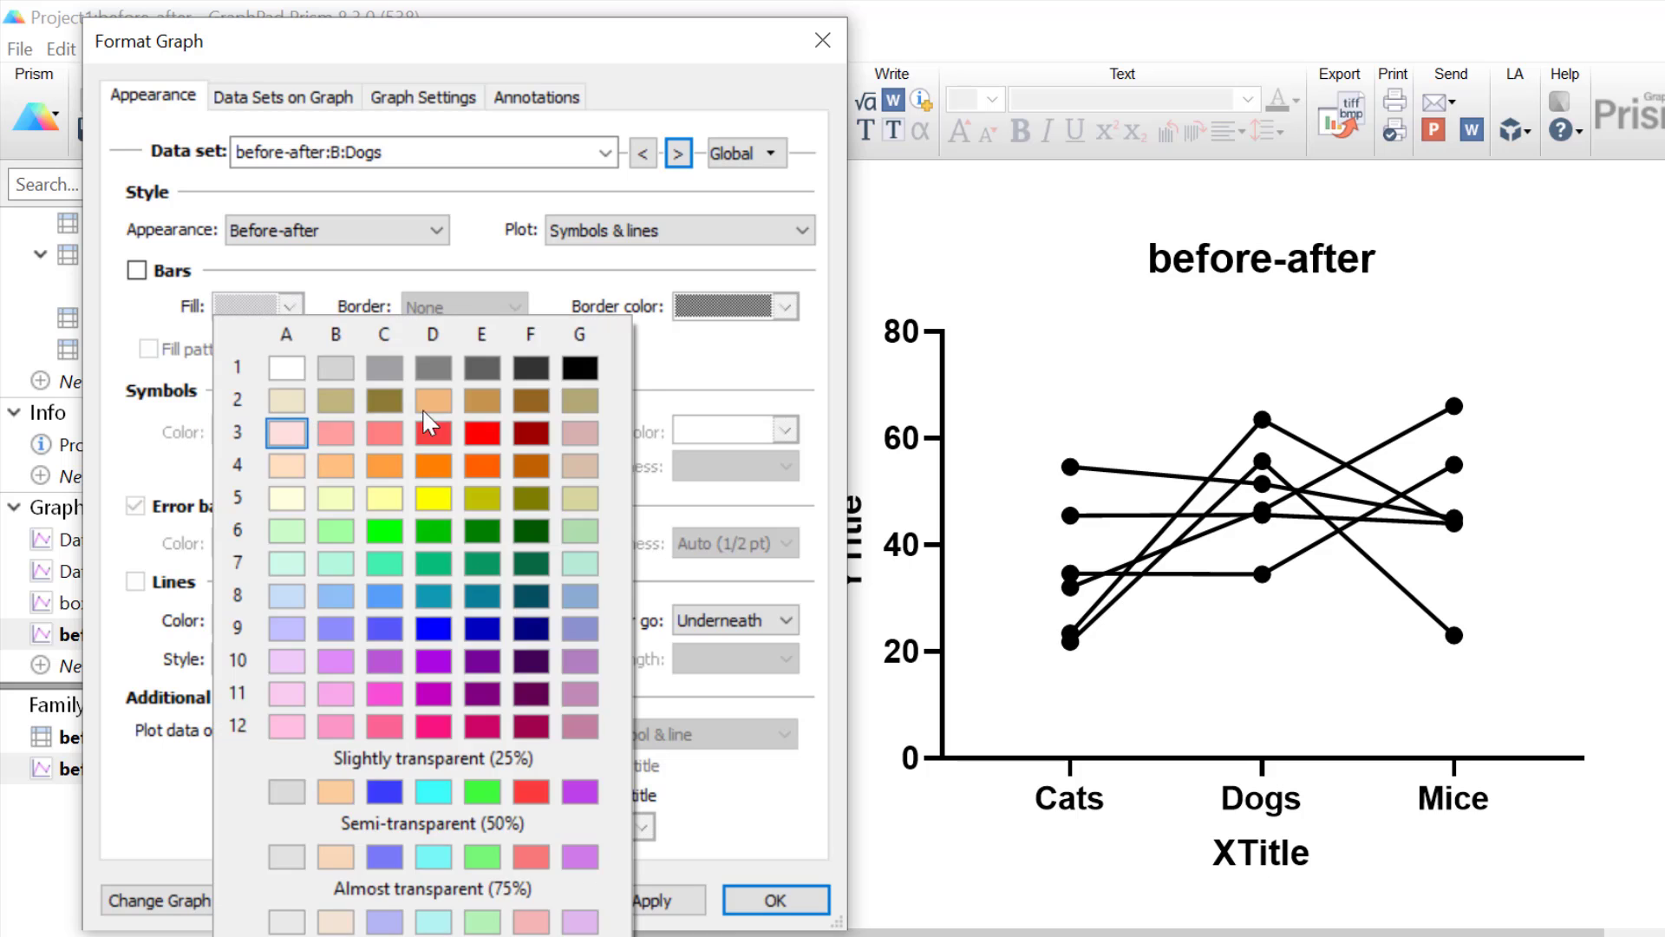
left_click(475, 431)
Step: Set the symbol color of the Mice data set to green and apply the graph formatting
left_click(678, 153)
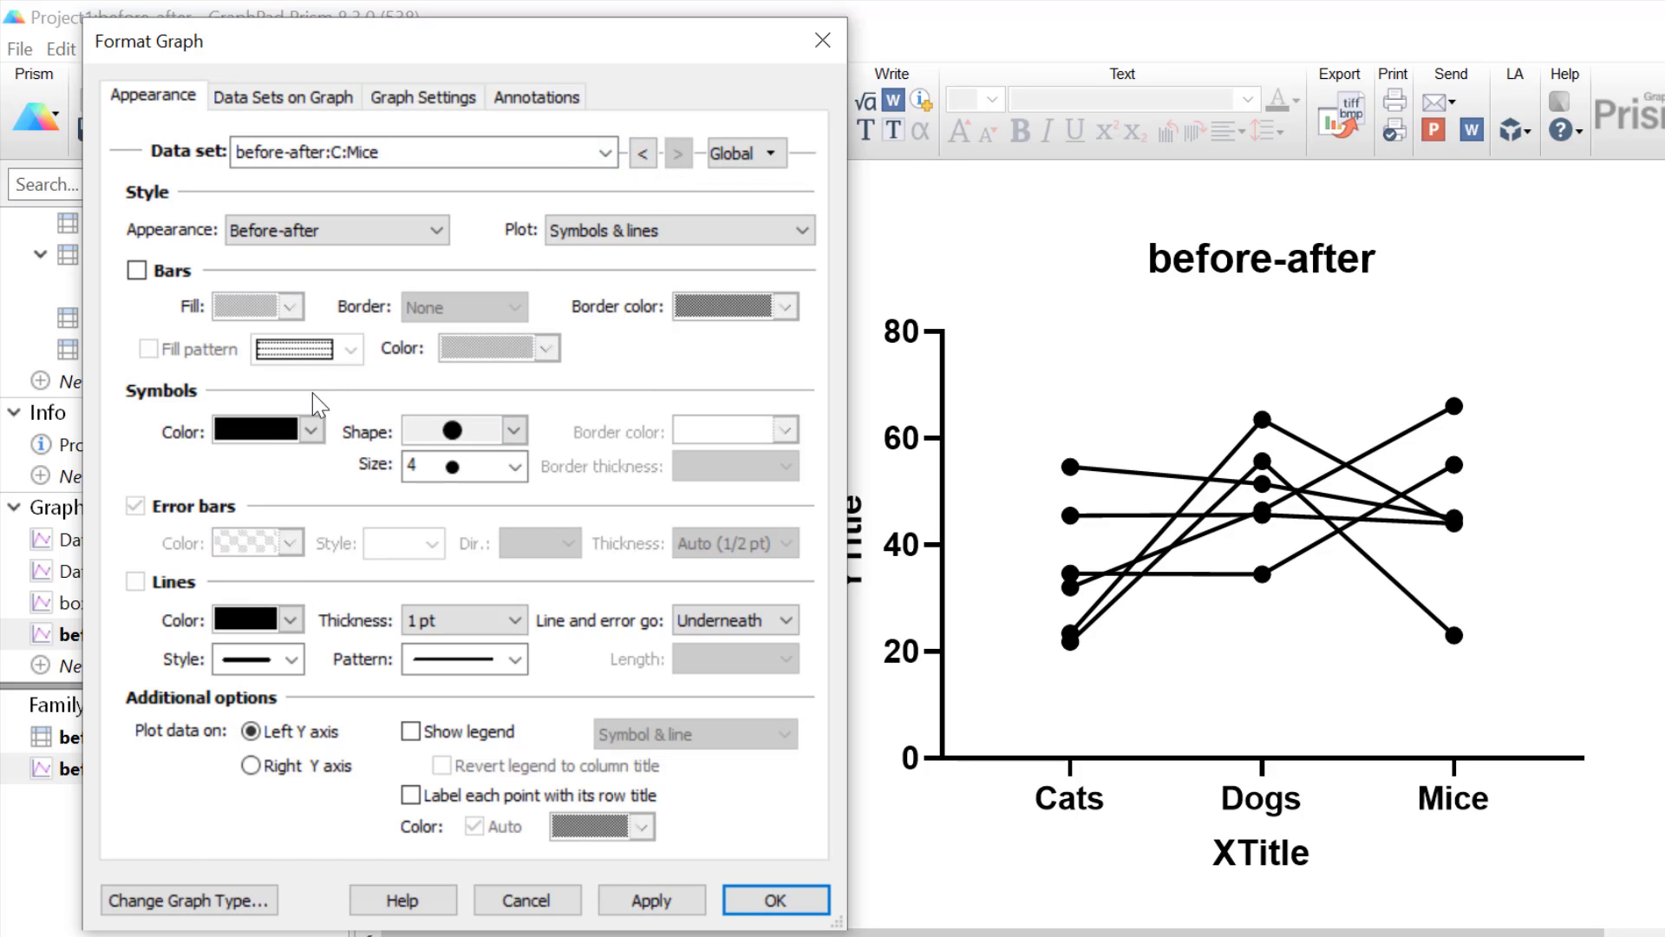
left_click(276, 425)
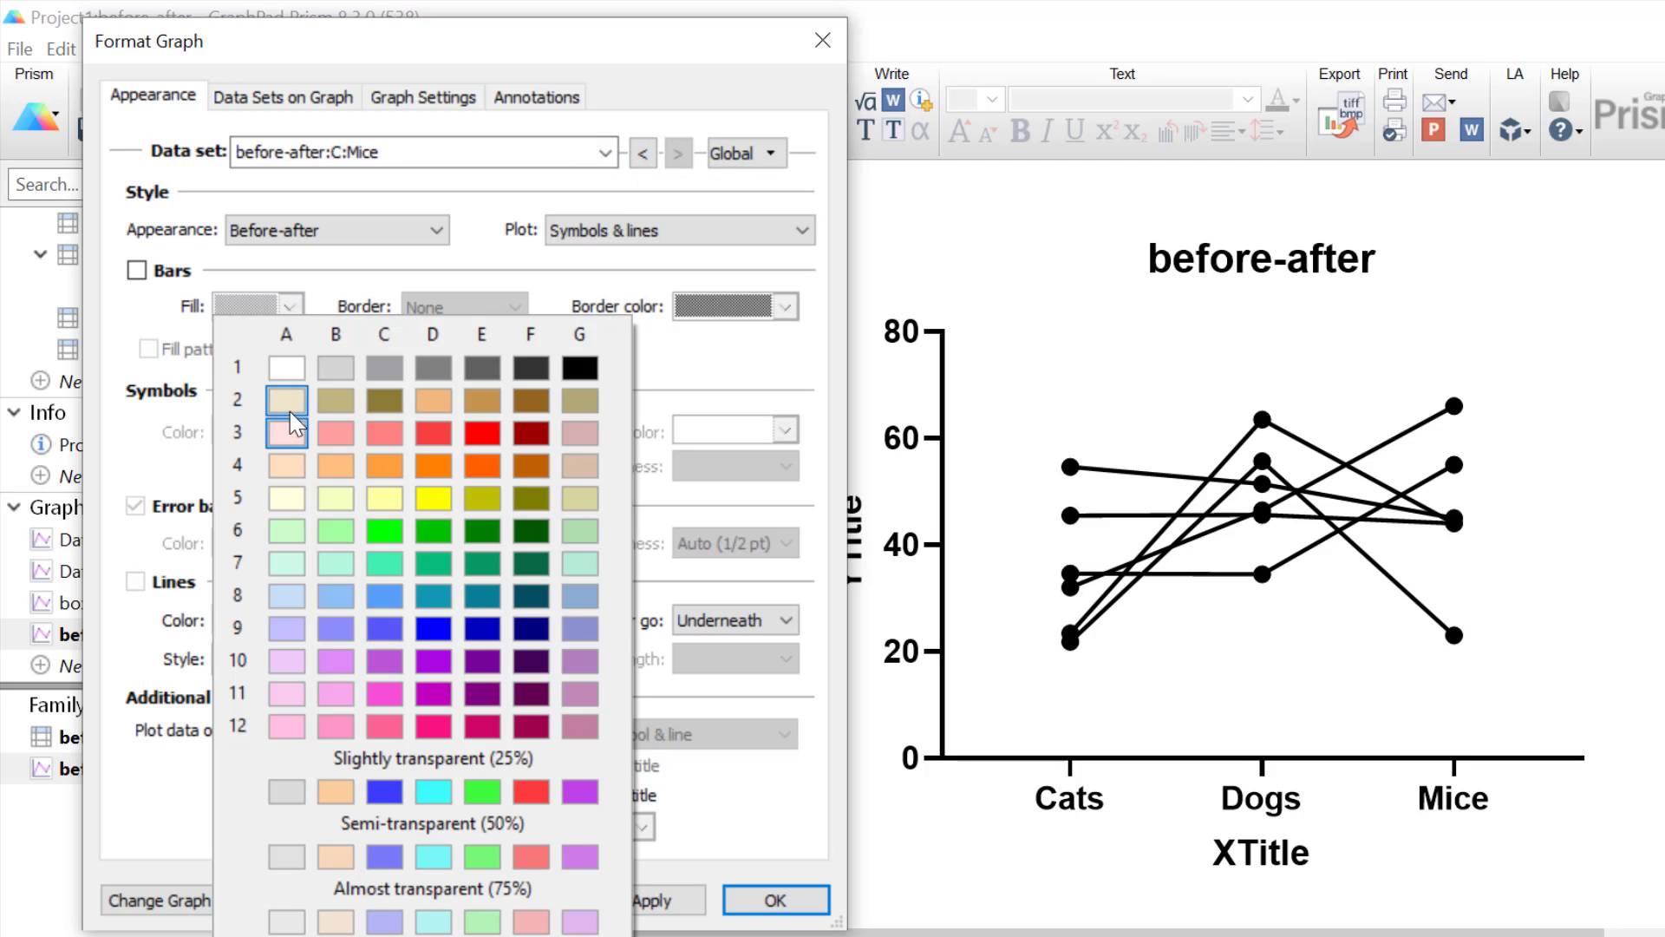
left_click(439, 542)
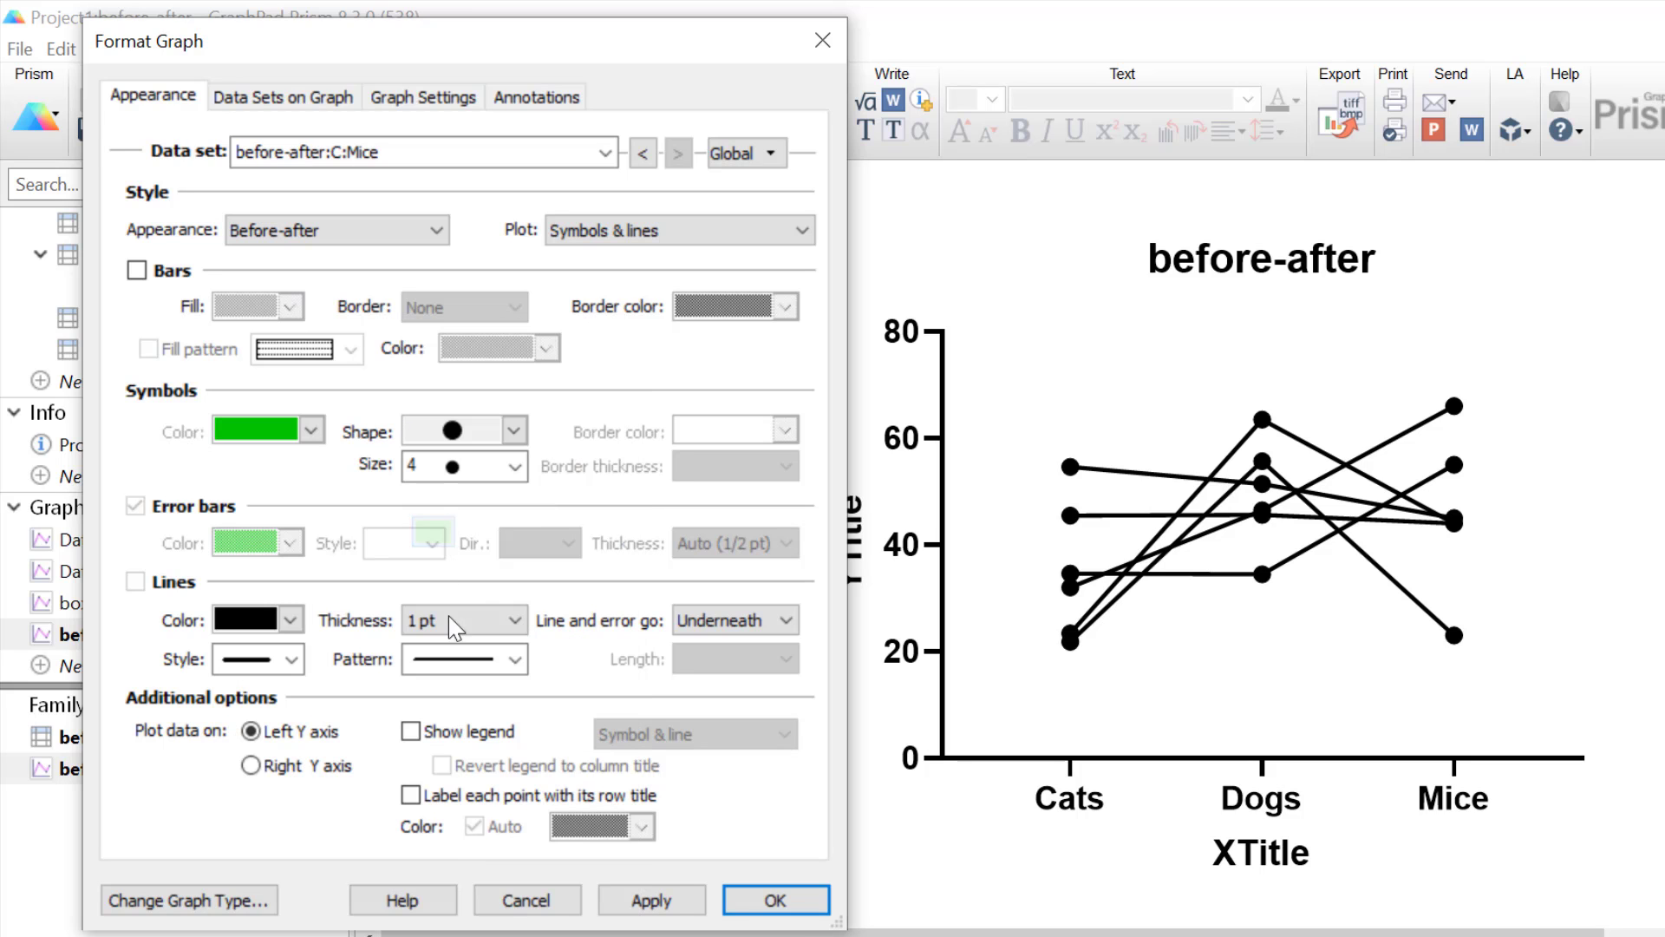
left_click(734, 897)
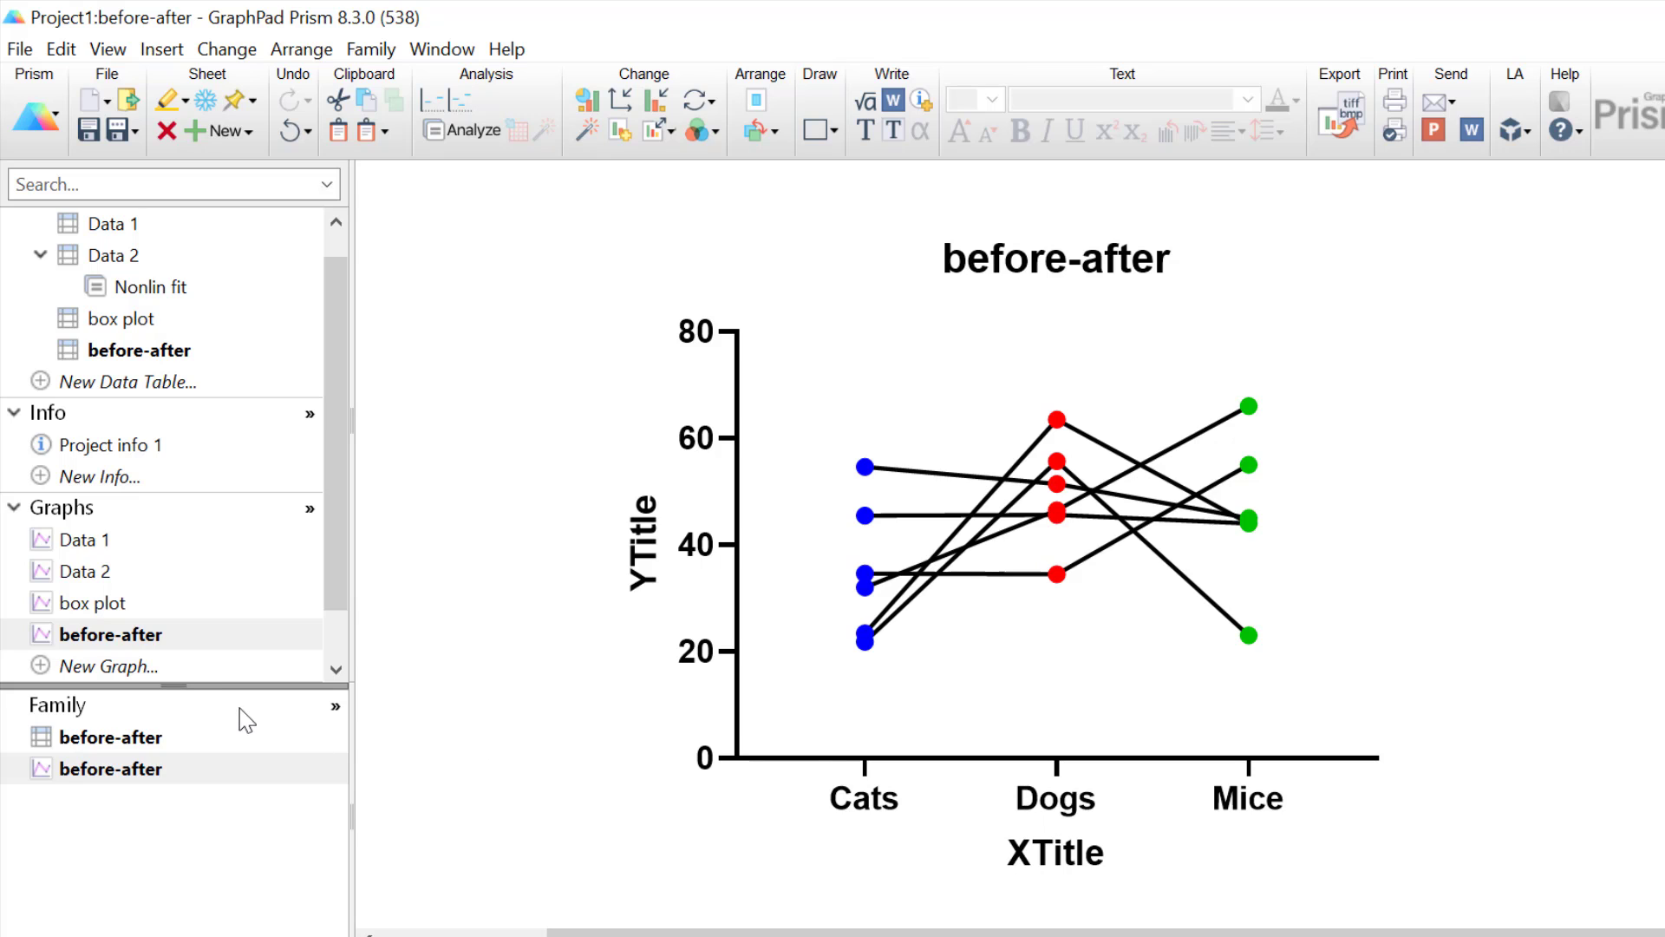
Step: Delete the Y axis title, the X axis title and the graph title from the before-after graph
left_click(114, 600)
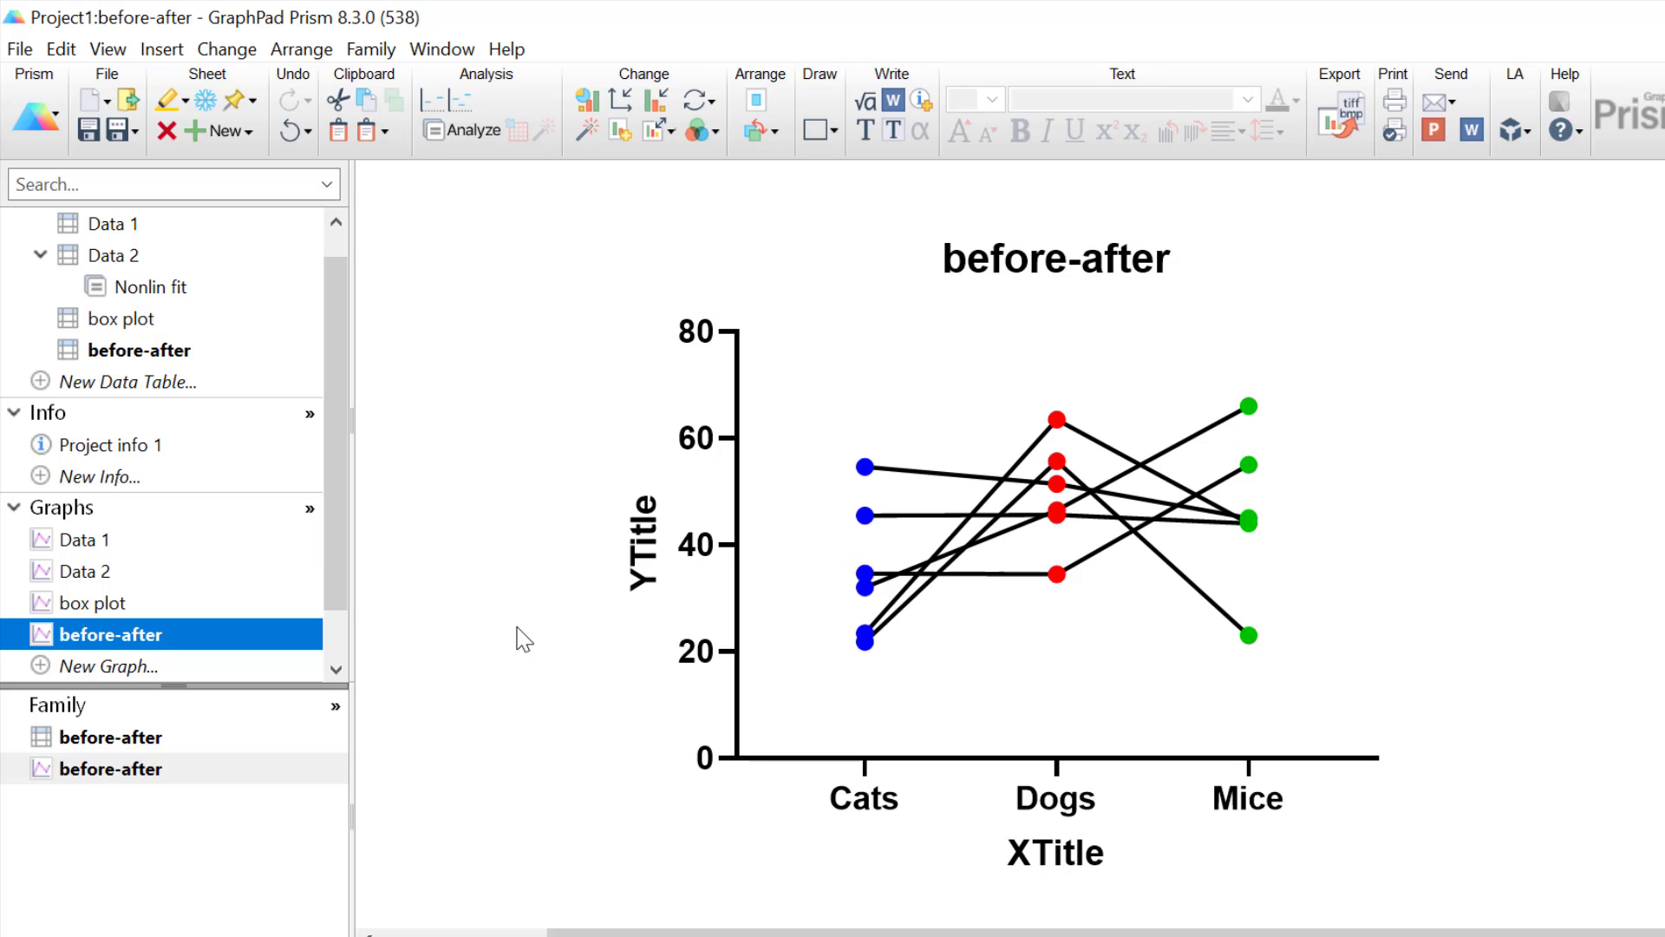
double_click(641, 512)
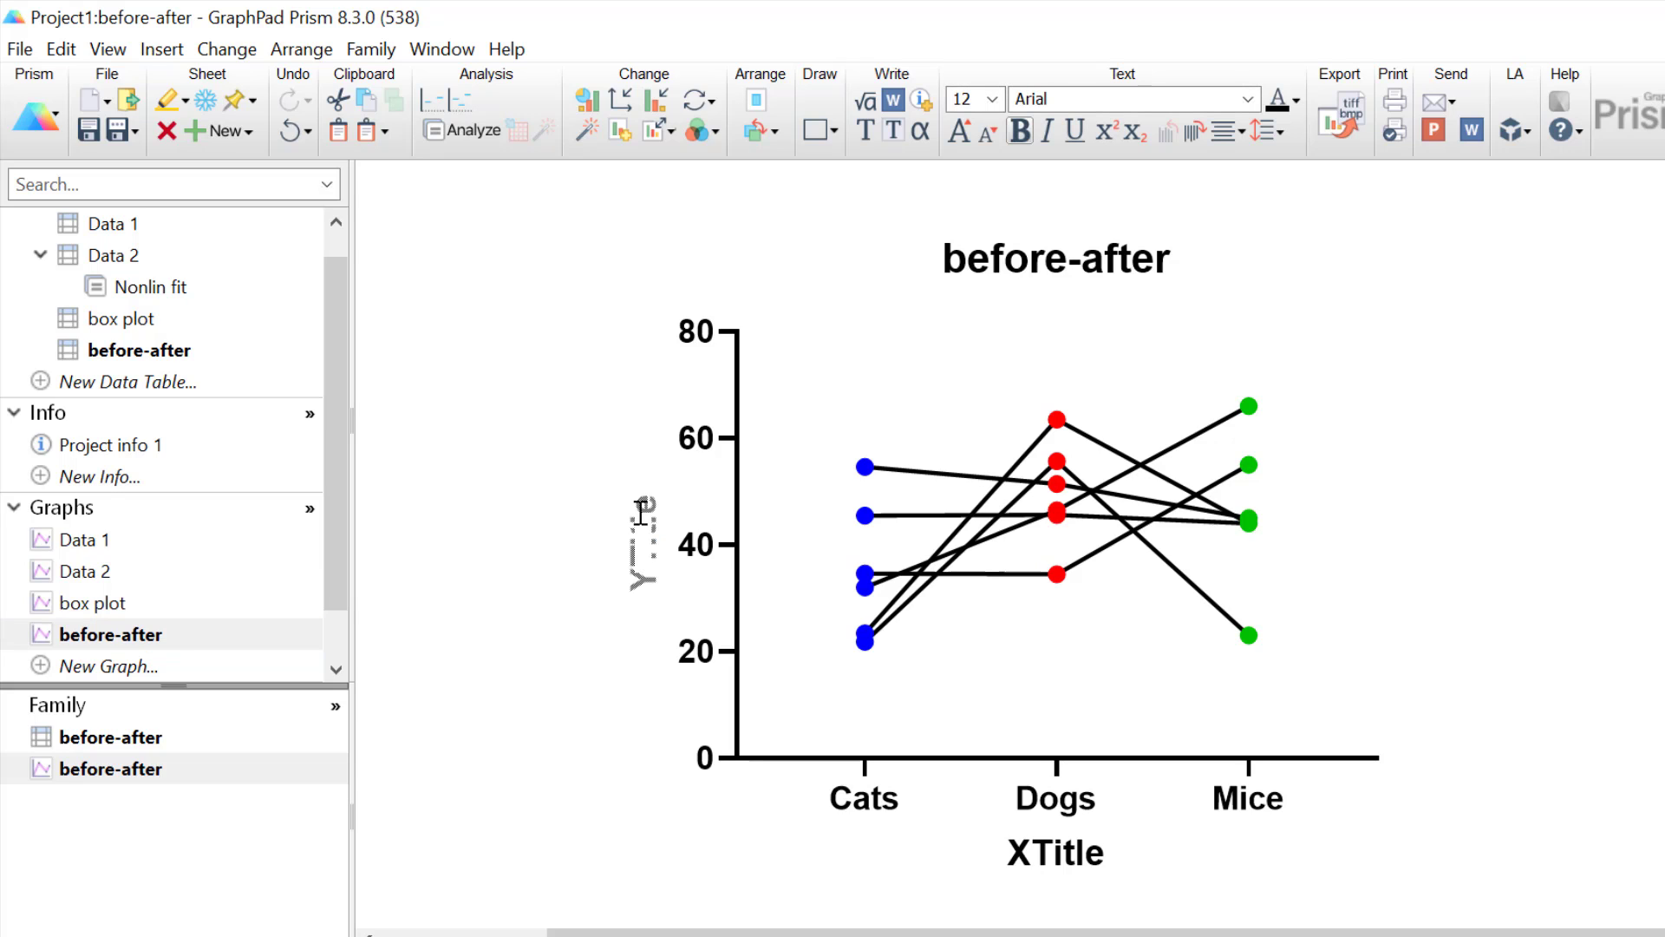
left_click(496, 611)
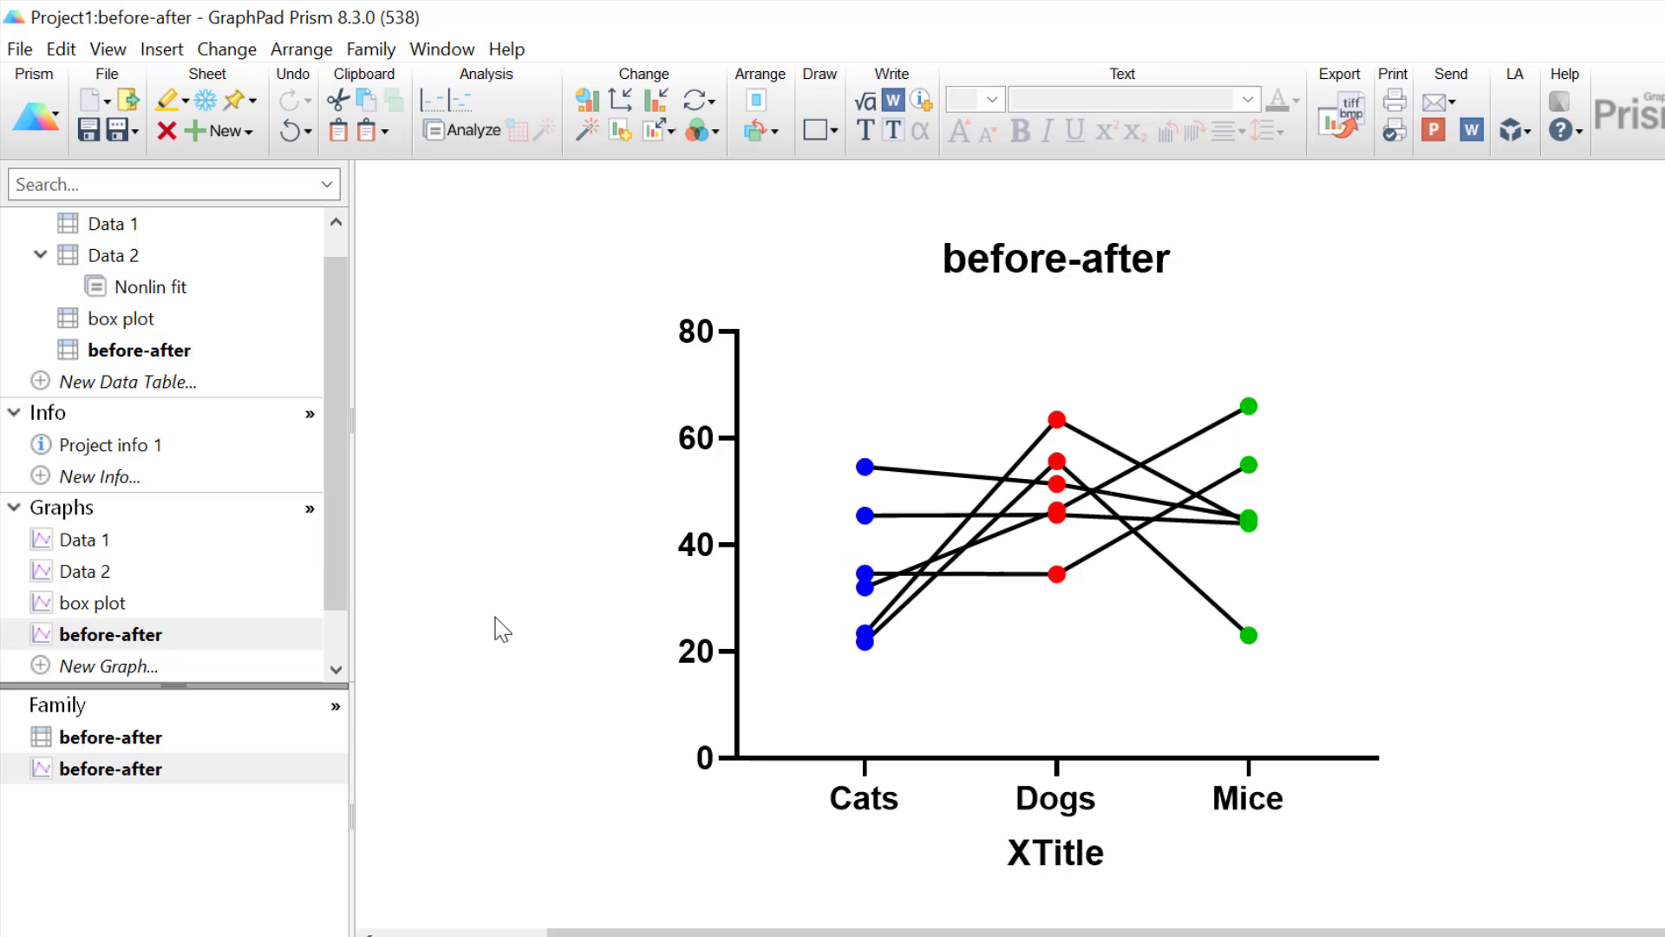
left_click(1045, 851)
key("Delete")
left_click(1518, 762)
left_click(1080, 259)
key("Delete")
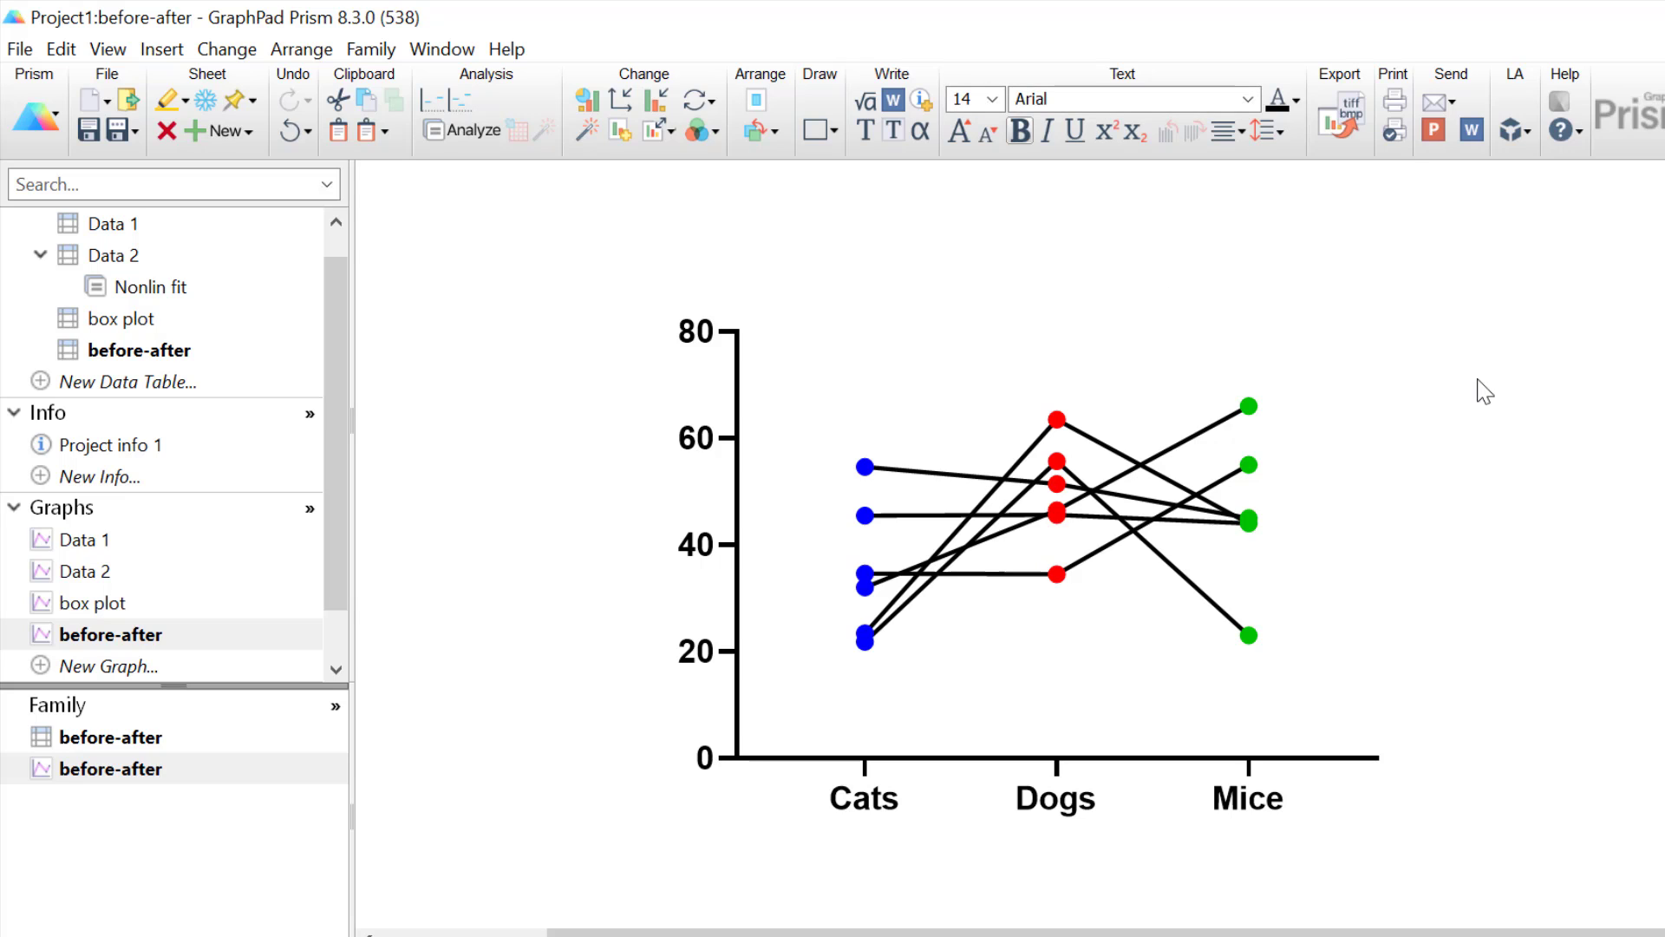
Step: Delete the Y axis title, the X axis title and the graph title from the box plot graph
left_click(152, 608)
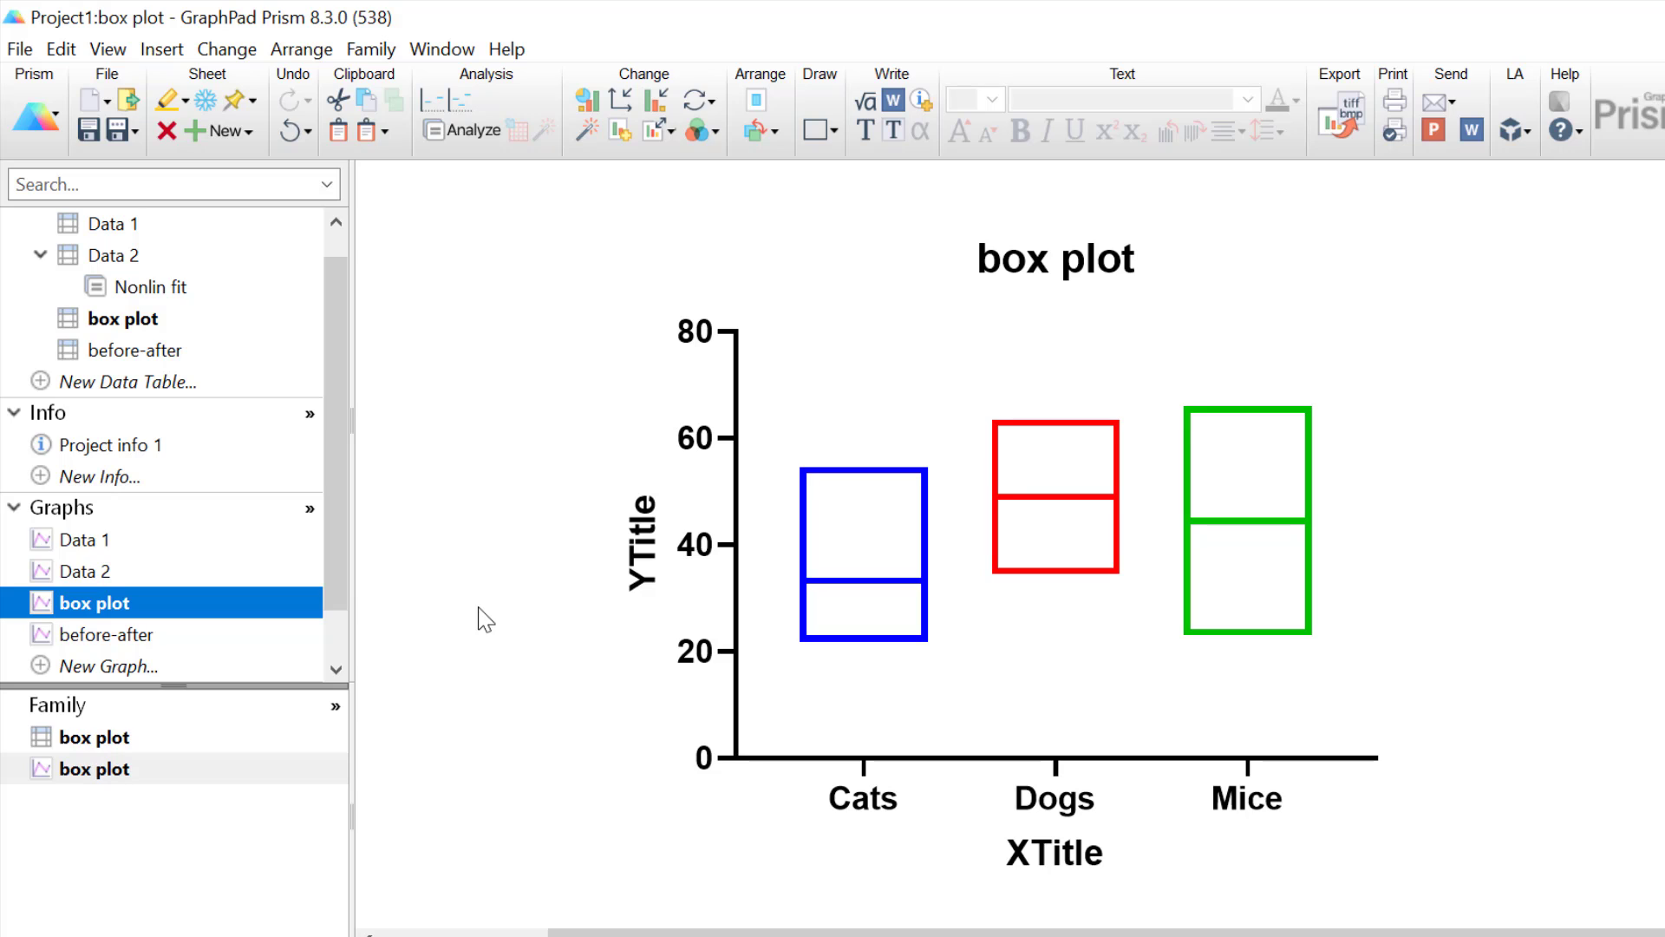
left_click(650, 543)
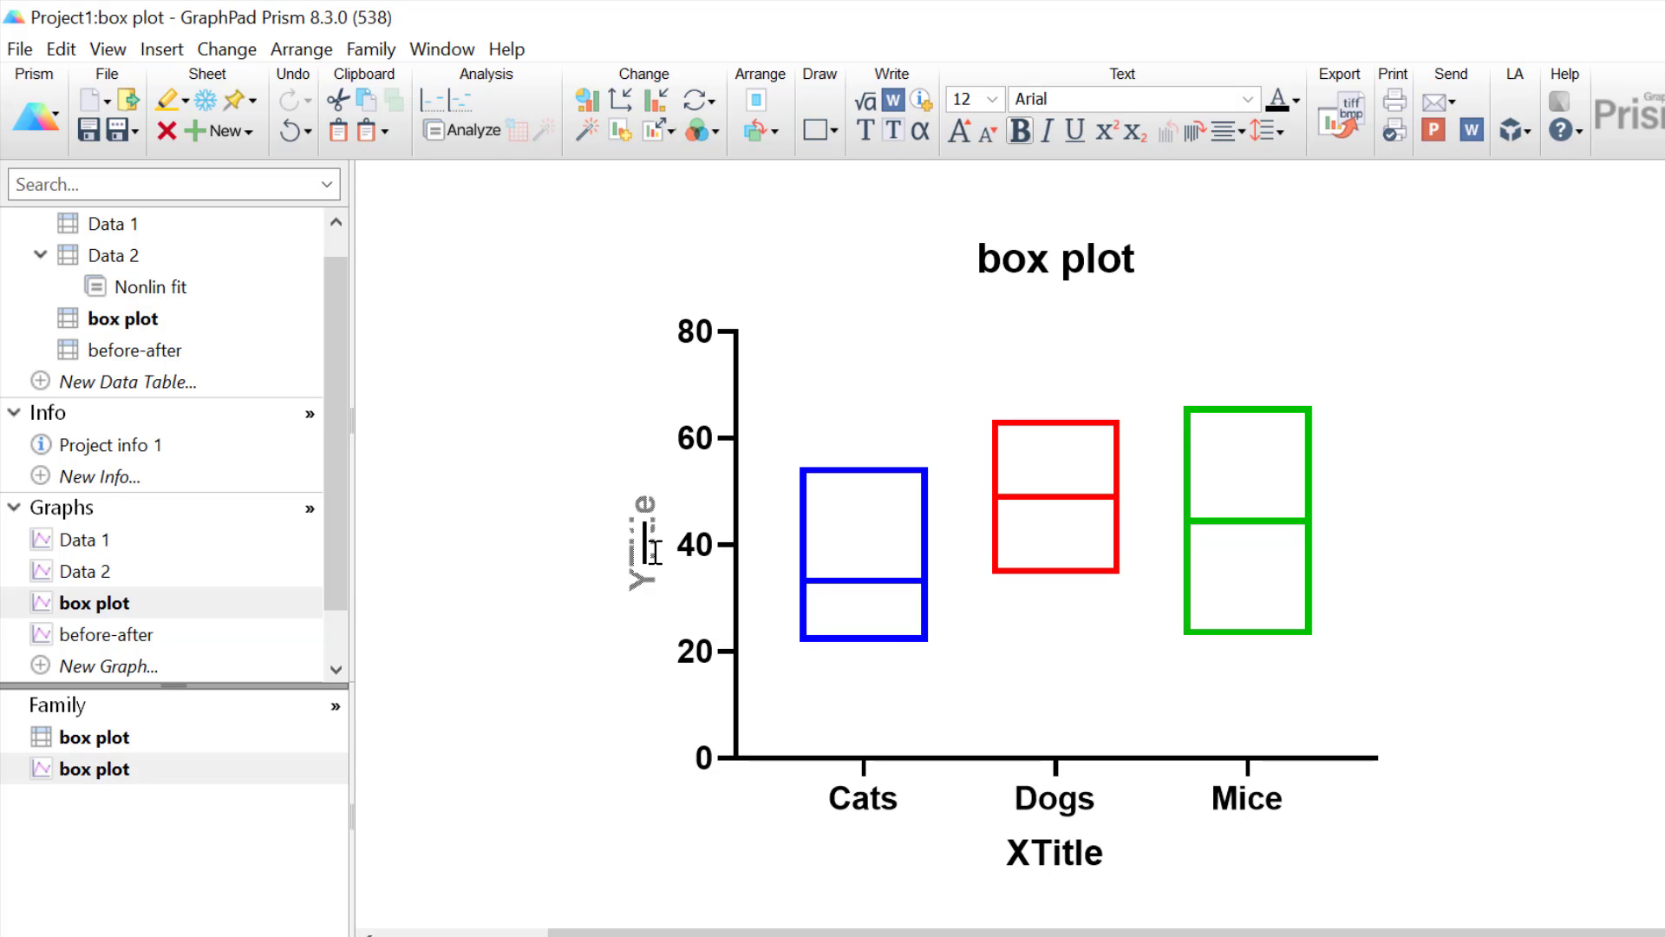
left_click(1038, 845)
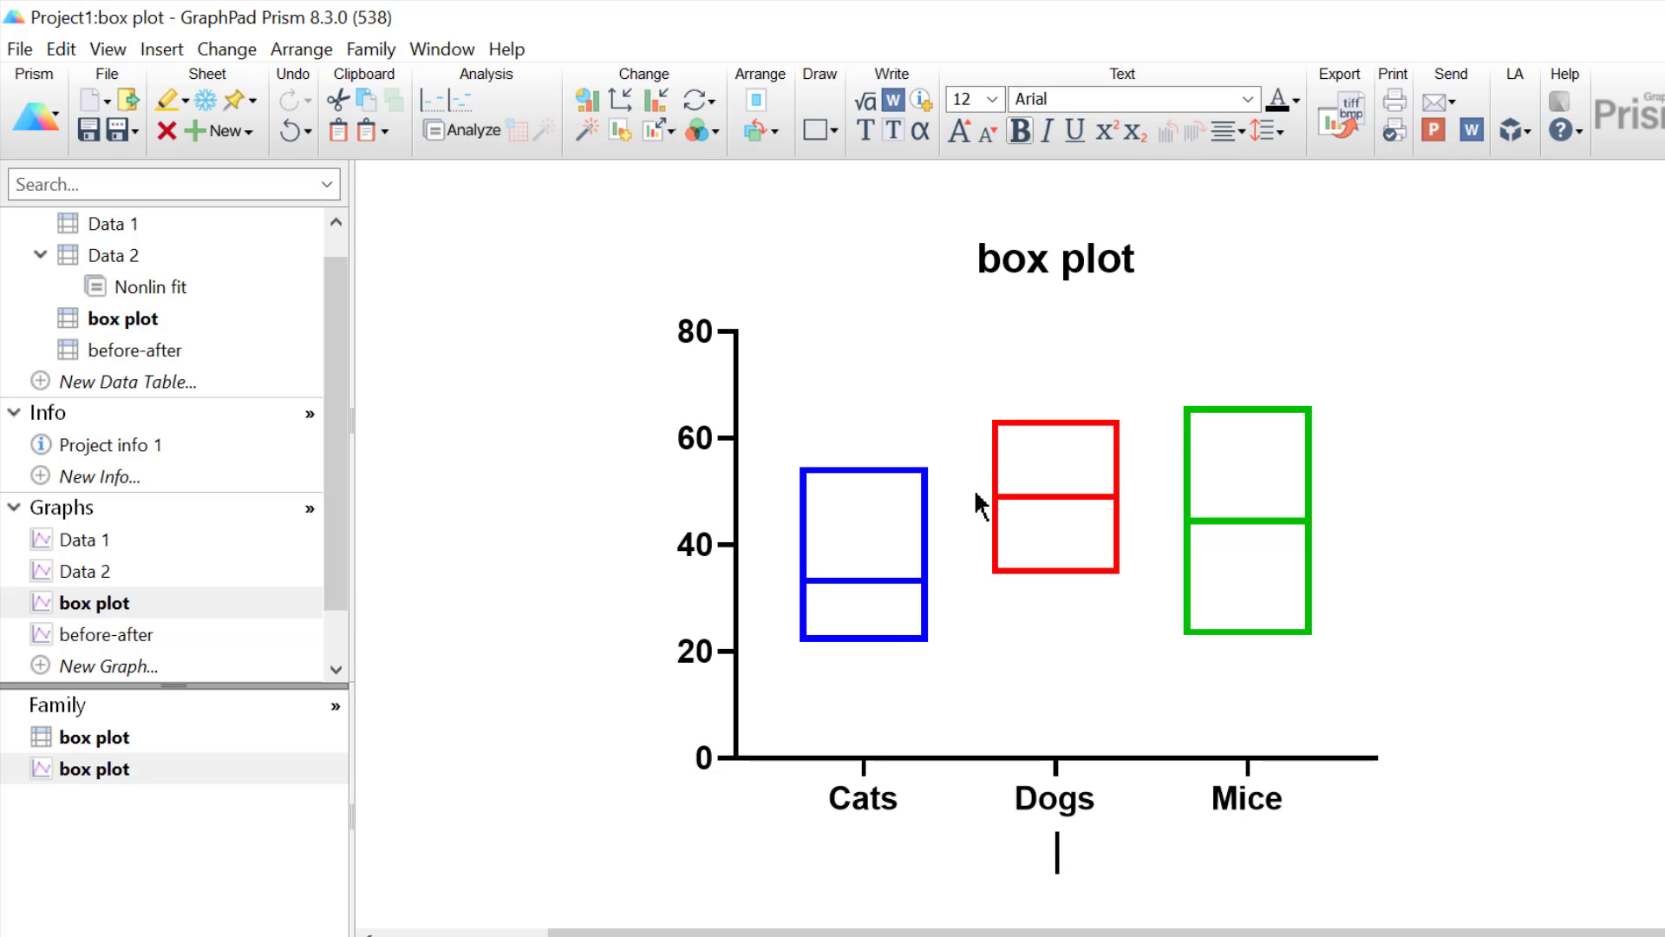
triple_click(1030, 260)
key("Delete")
left_click(1325, 670)
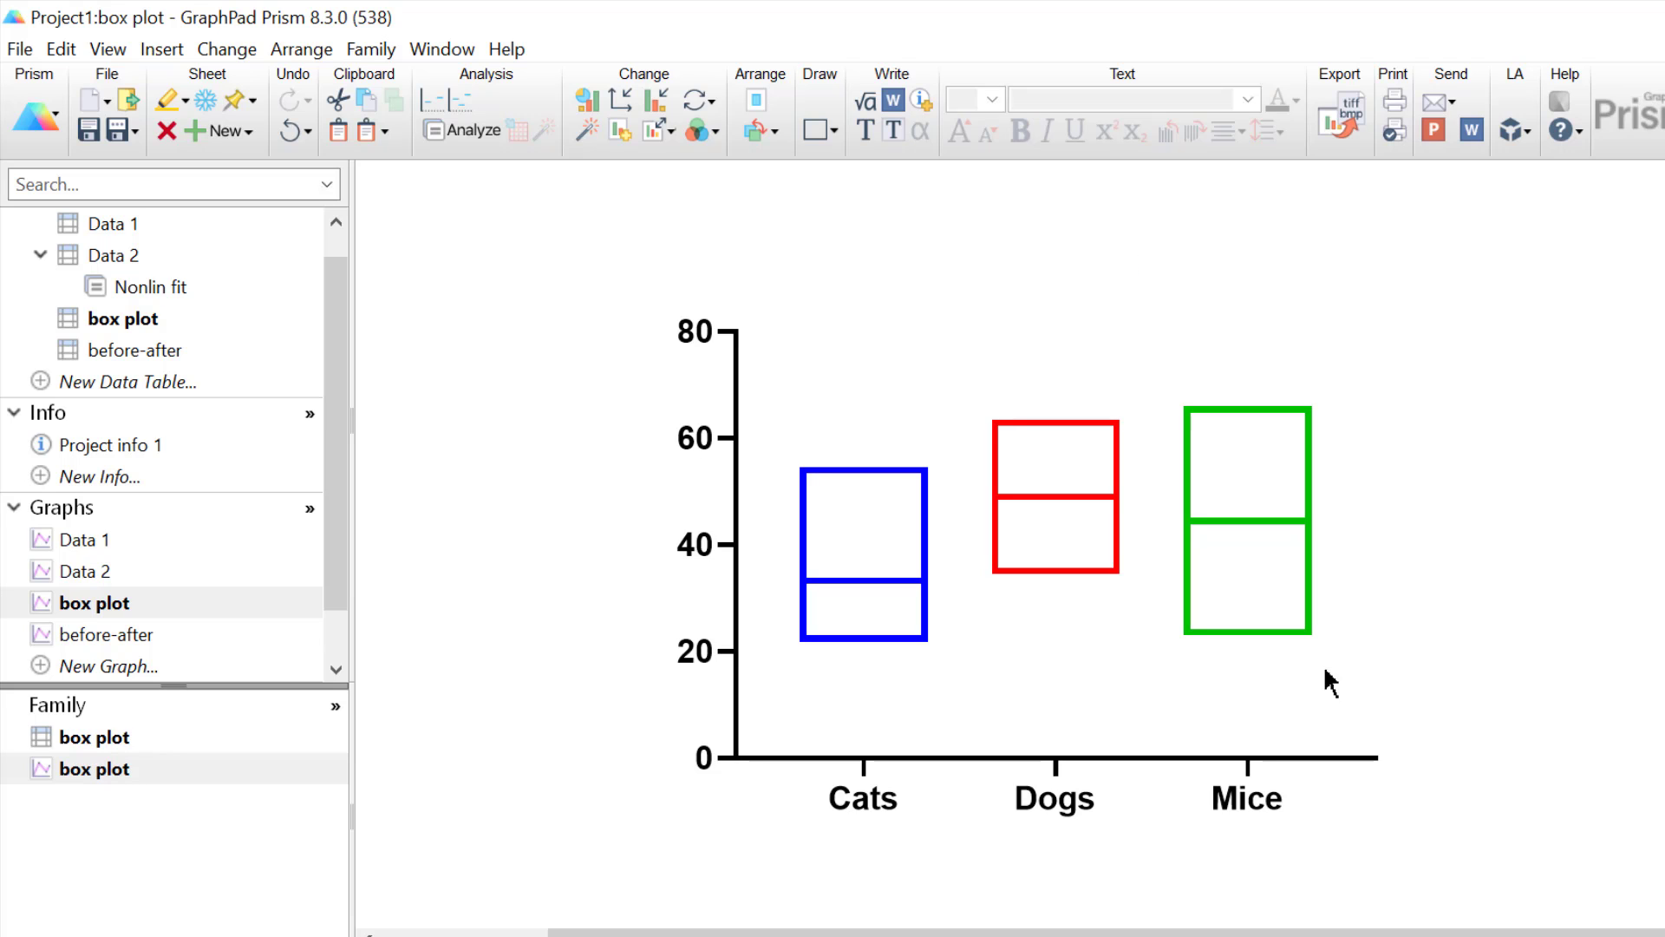
Step: Set the thickness of the box plot graph's axes to 1/2 pt and apply it
left_click_drag(1276, 934, 1110, 933)
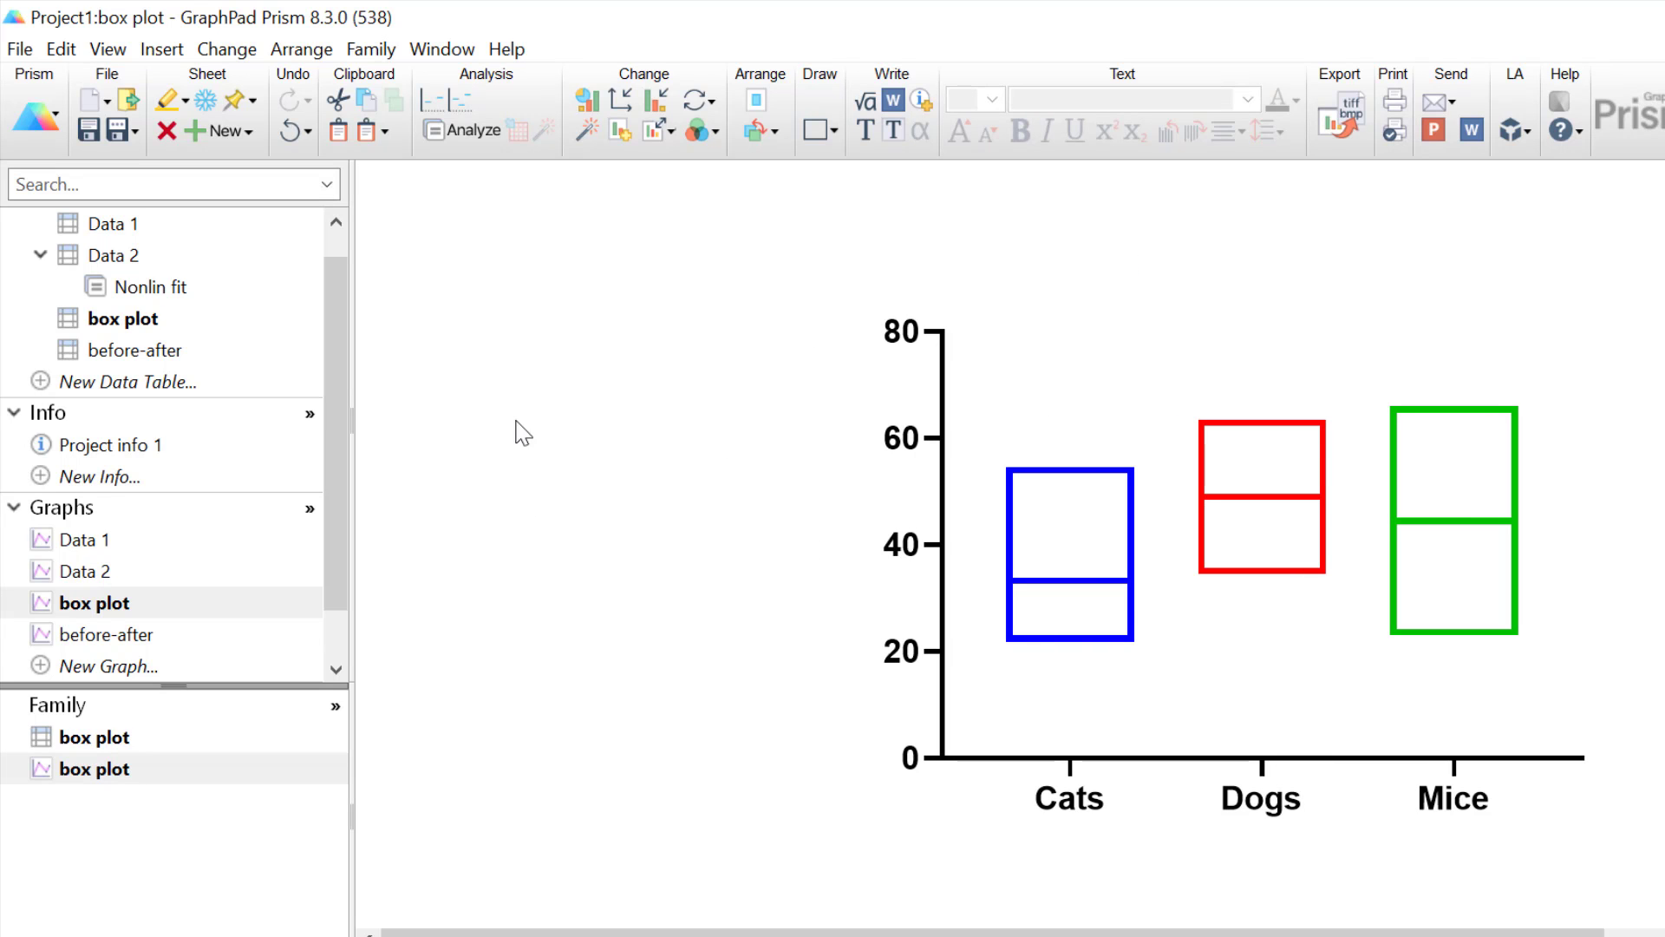
left_click(621, 100)
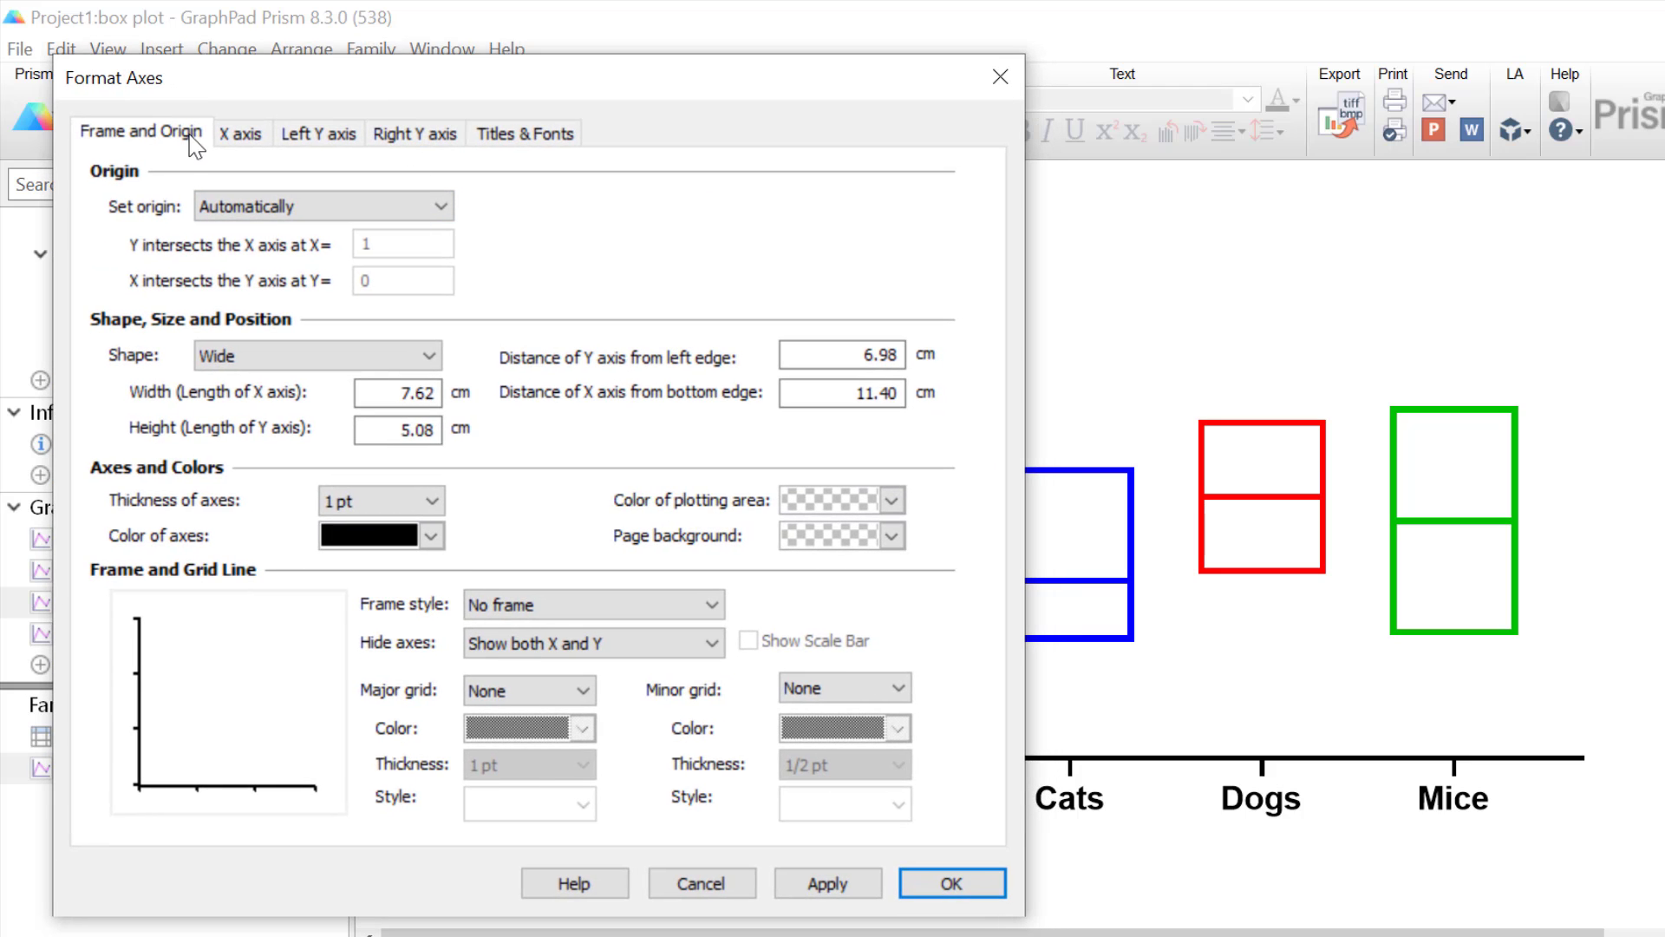
left_click(390, 500)
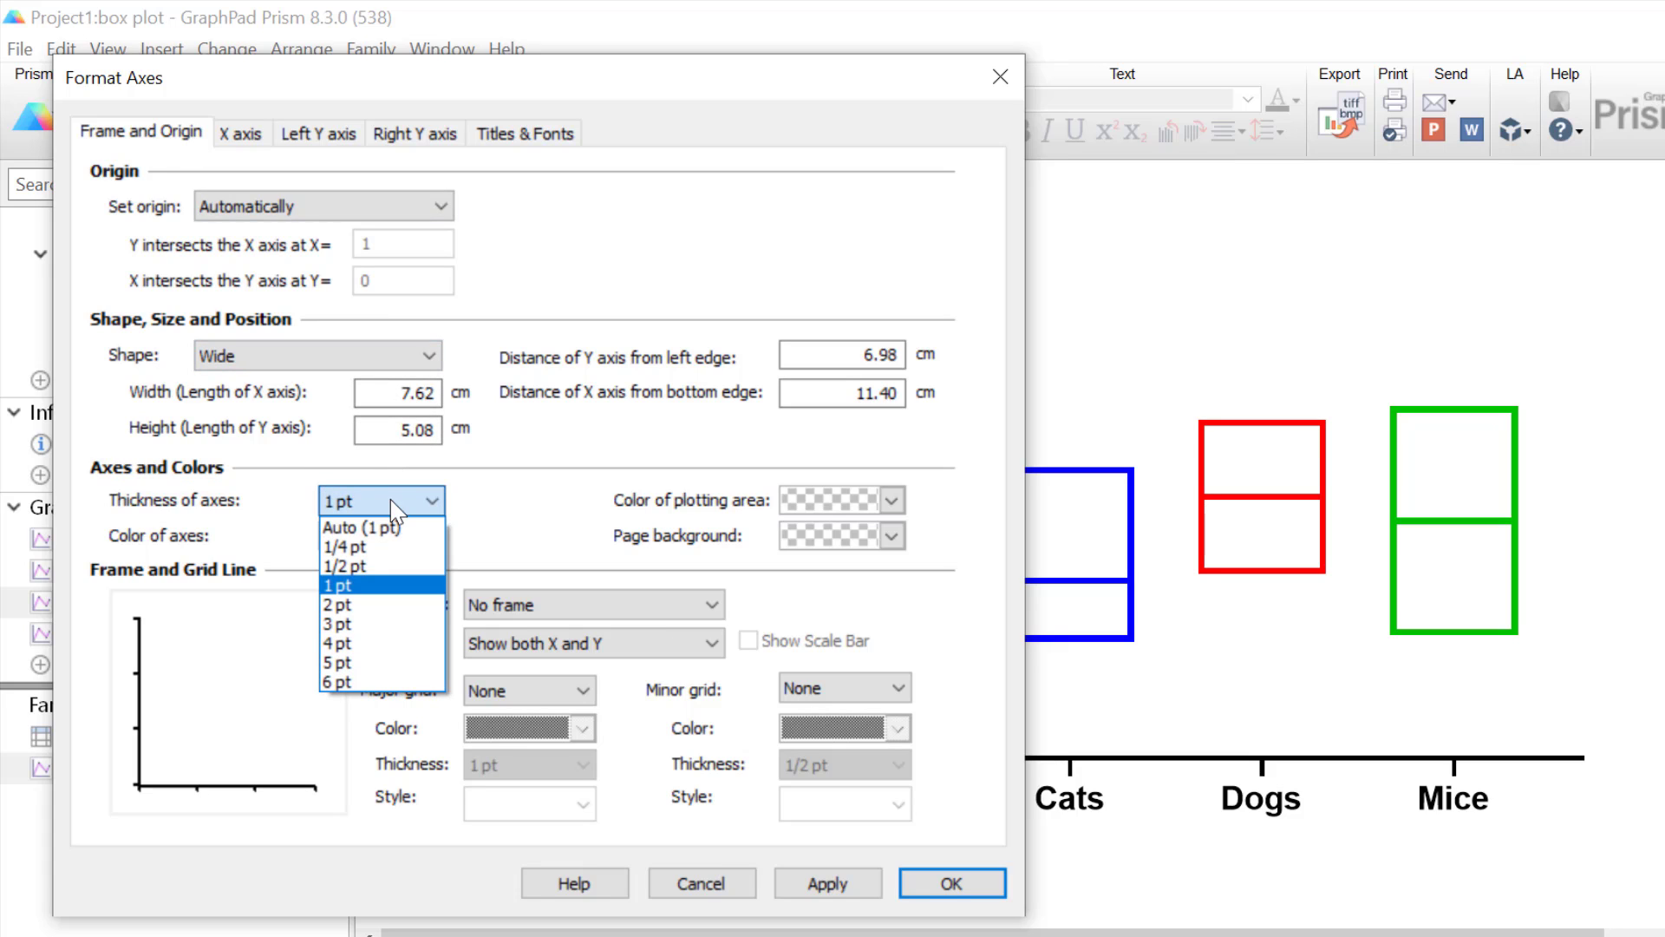
left_click(392, 566)
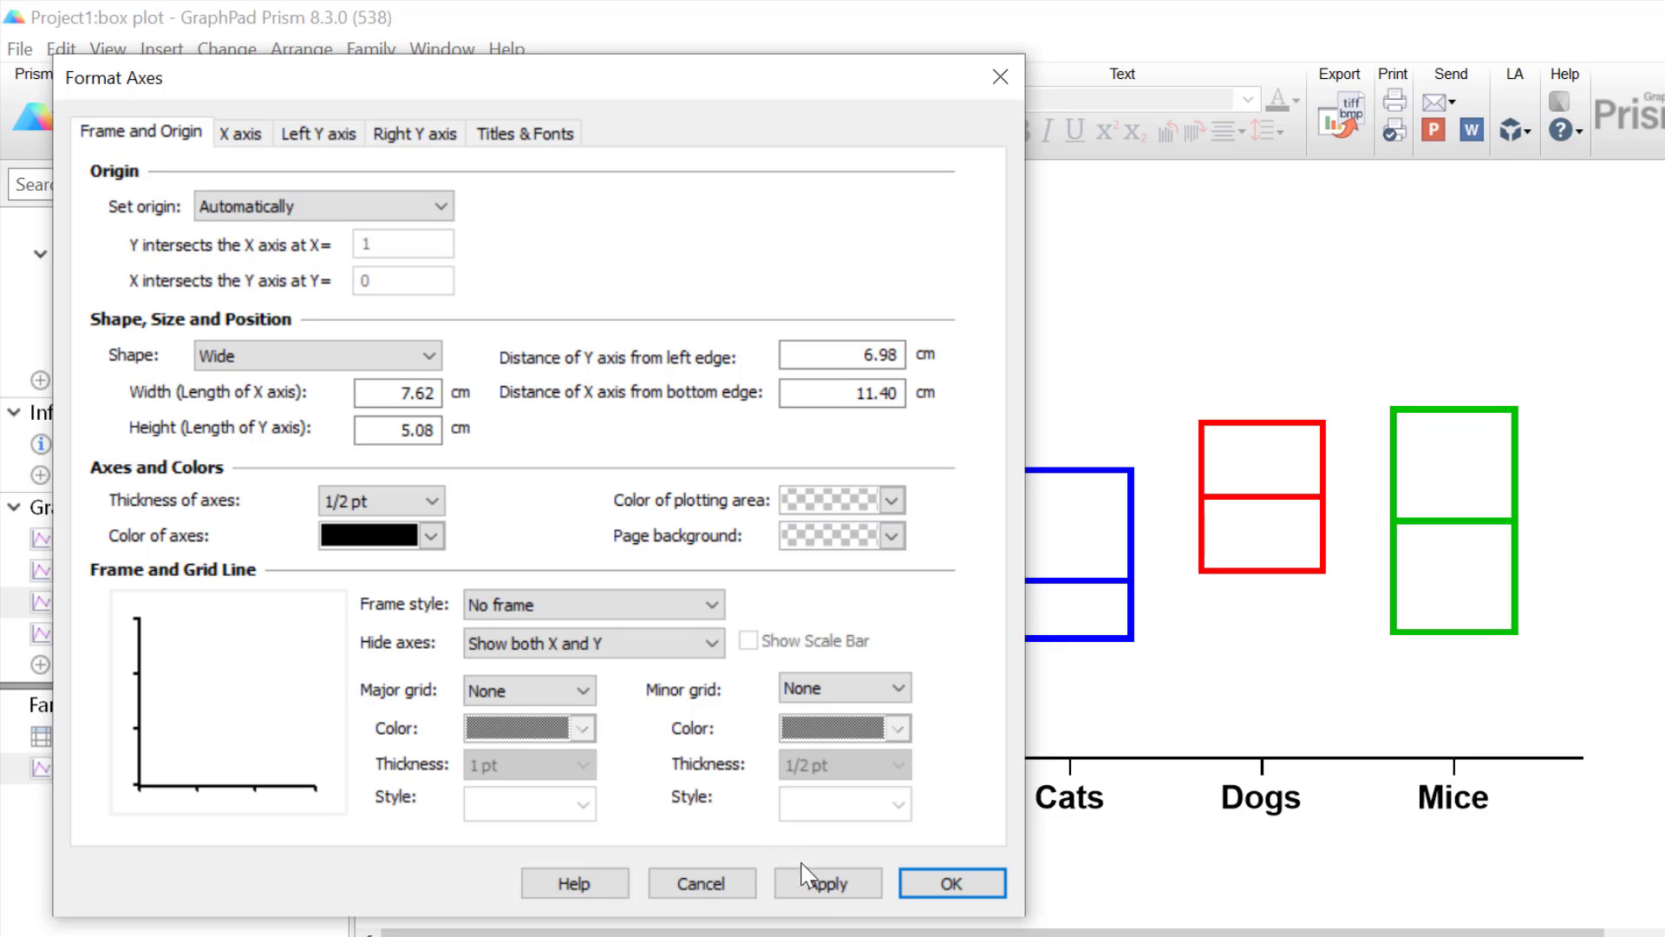
left_click(829, 884)
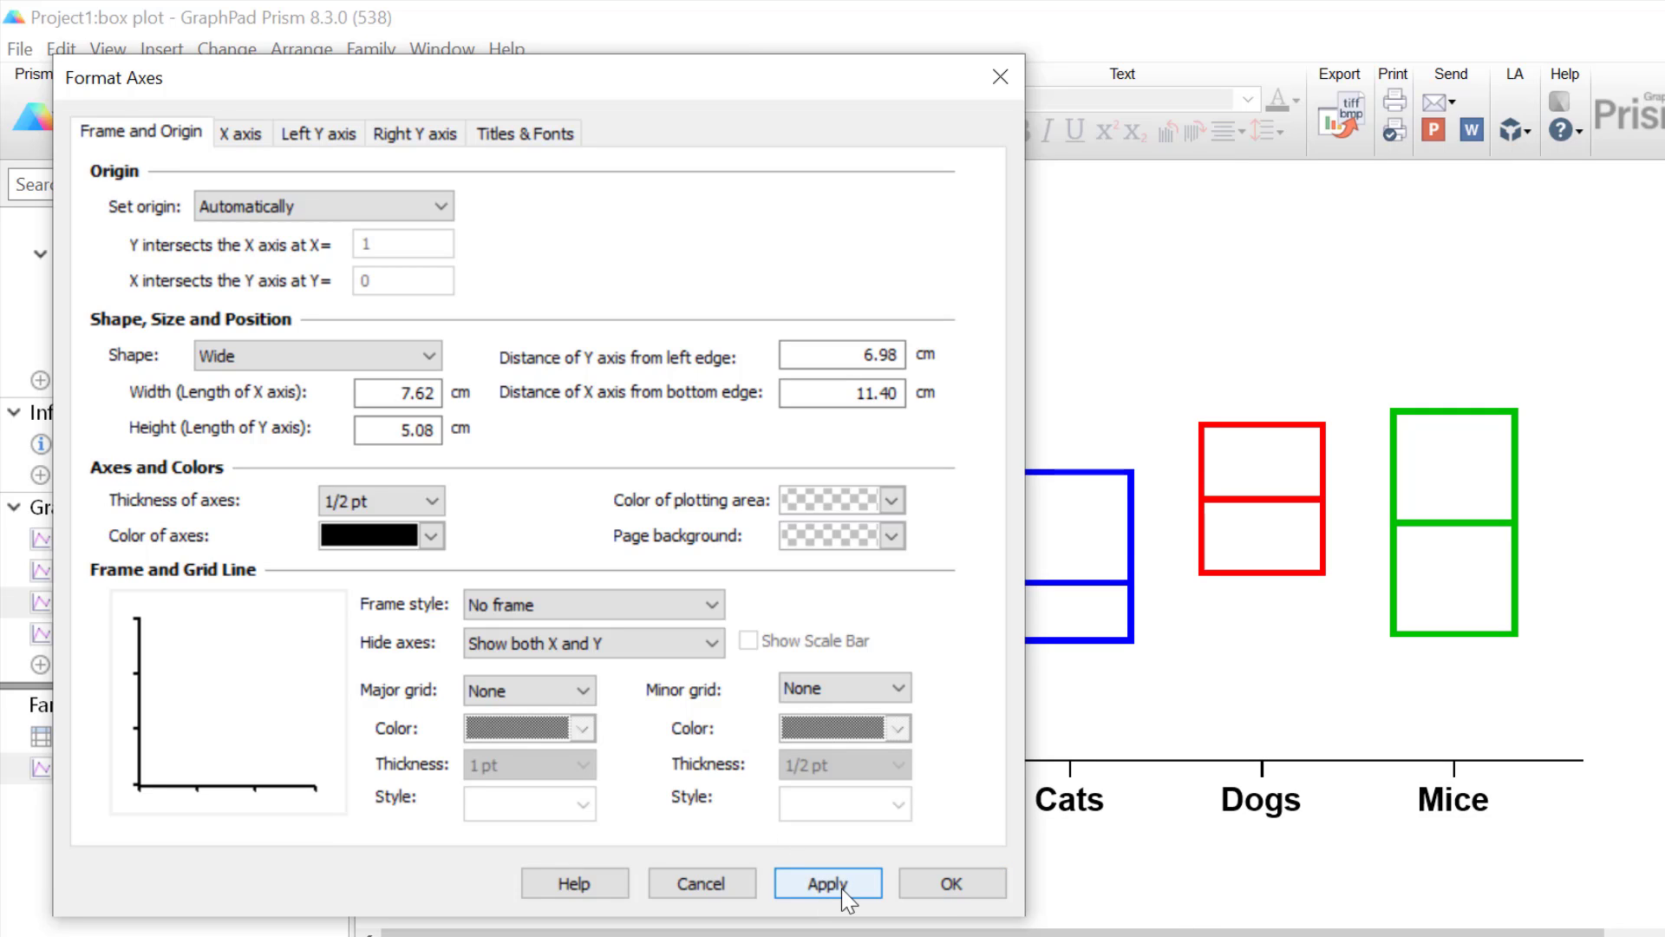
Step: Set the X axis ticks direction and the location of its labeling to None
left_click(227, 133)
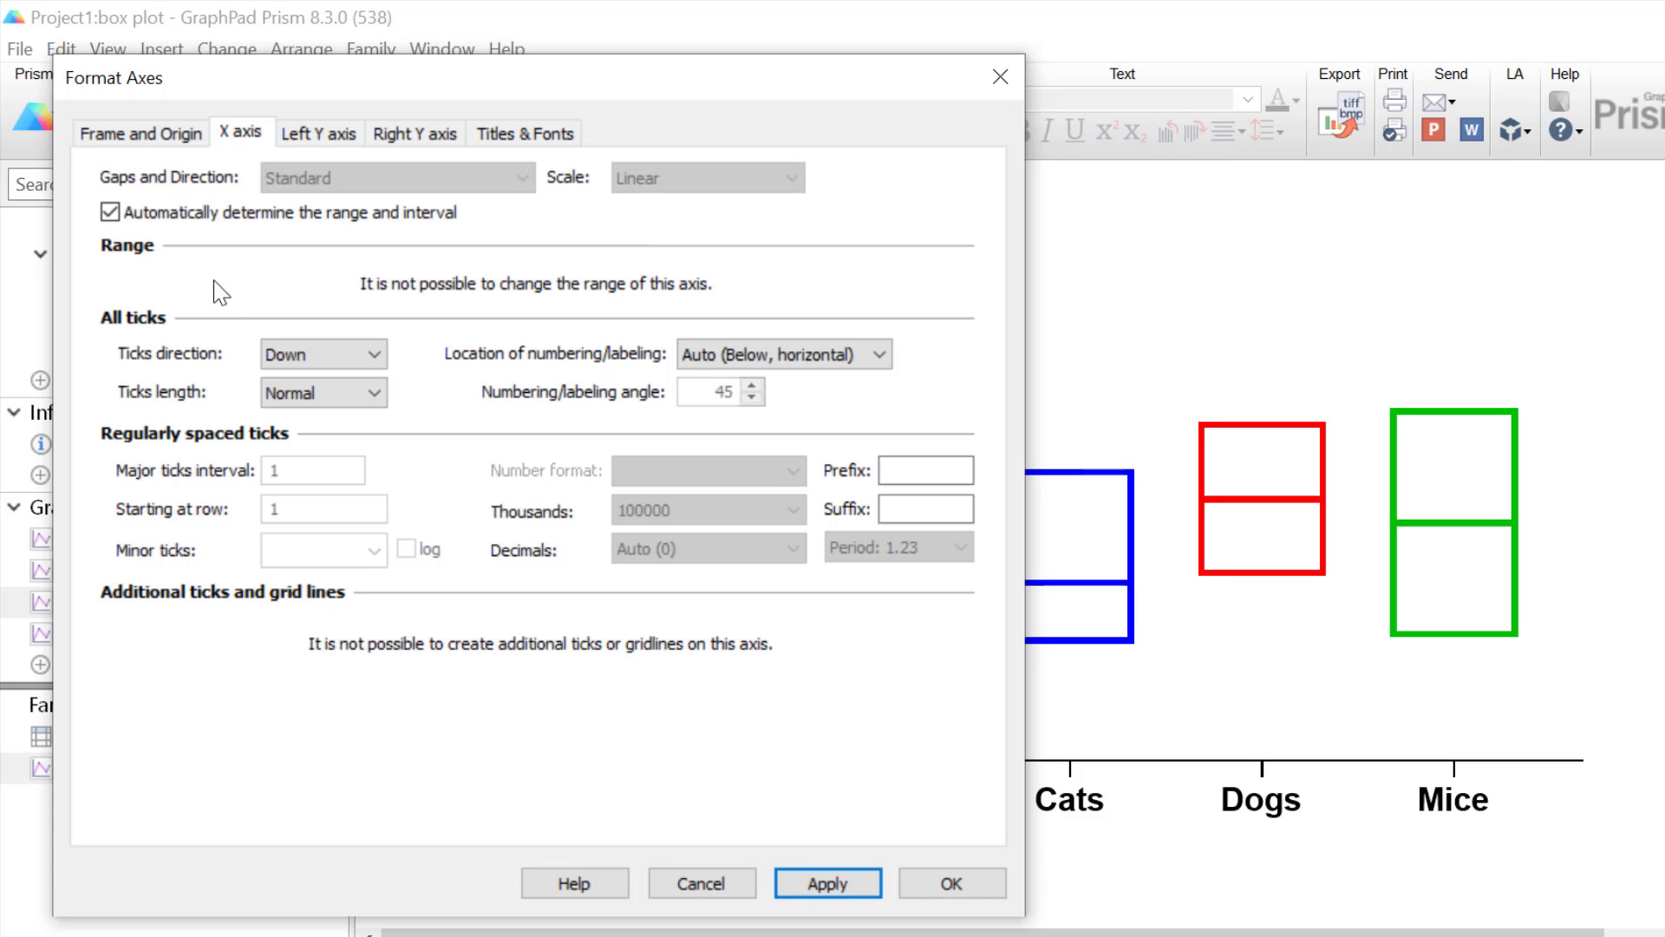
left_click(305, 357)
left_click(305, 374)
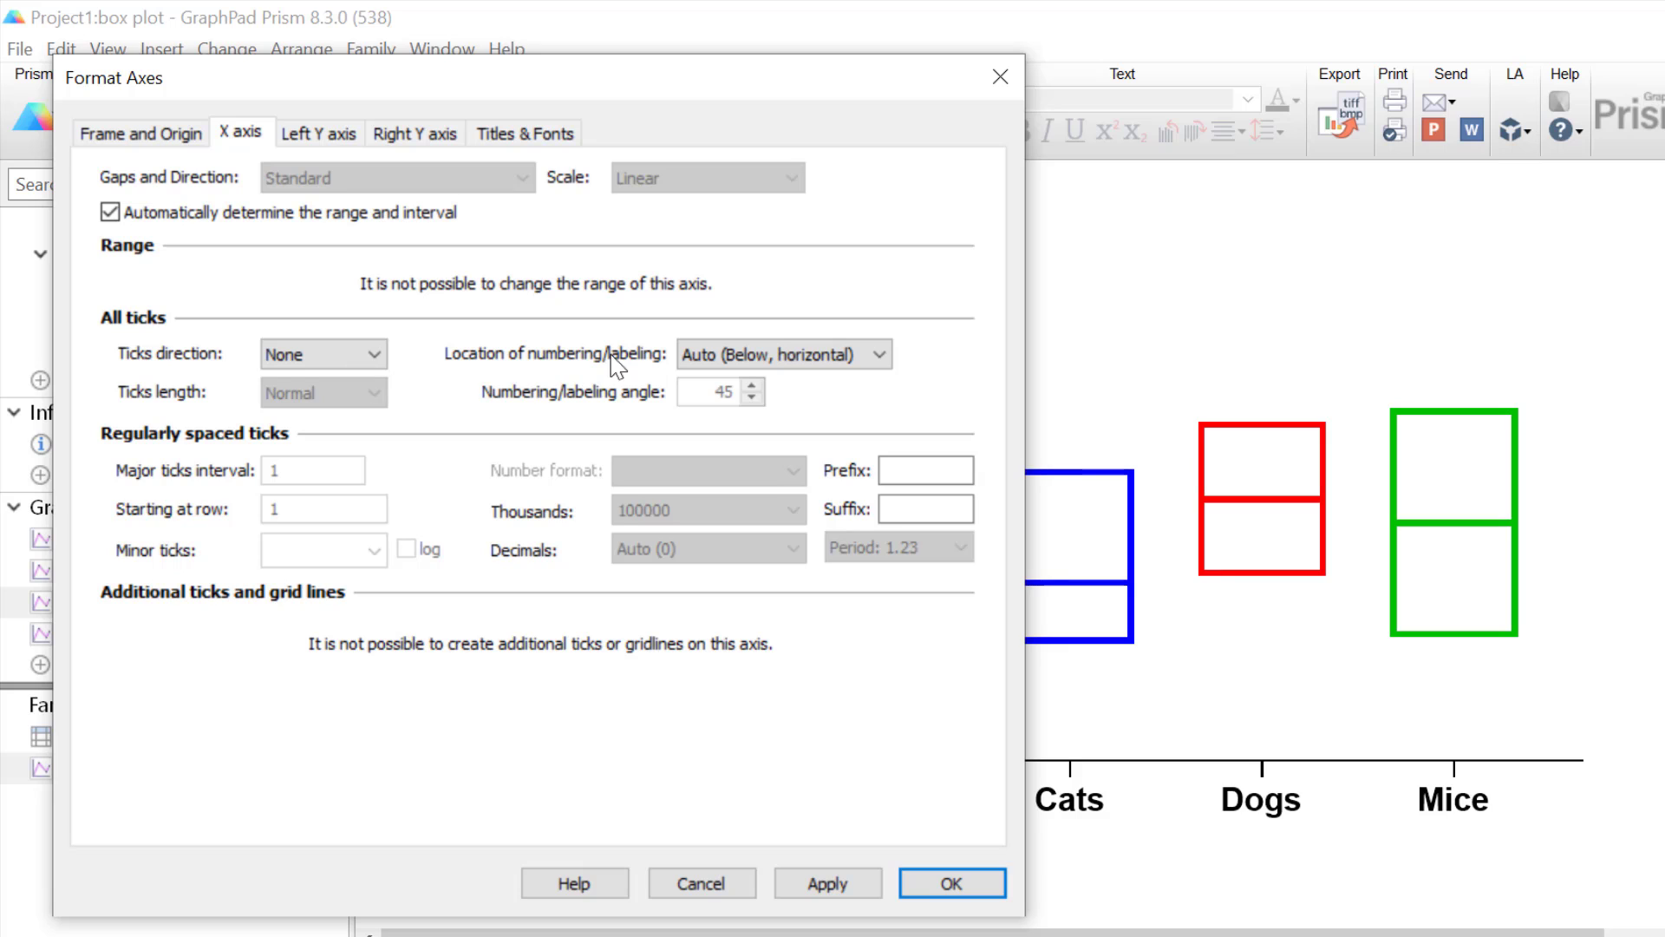
left_click(709, 355)
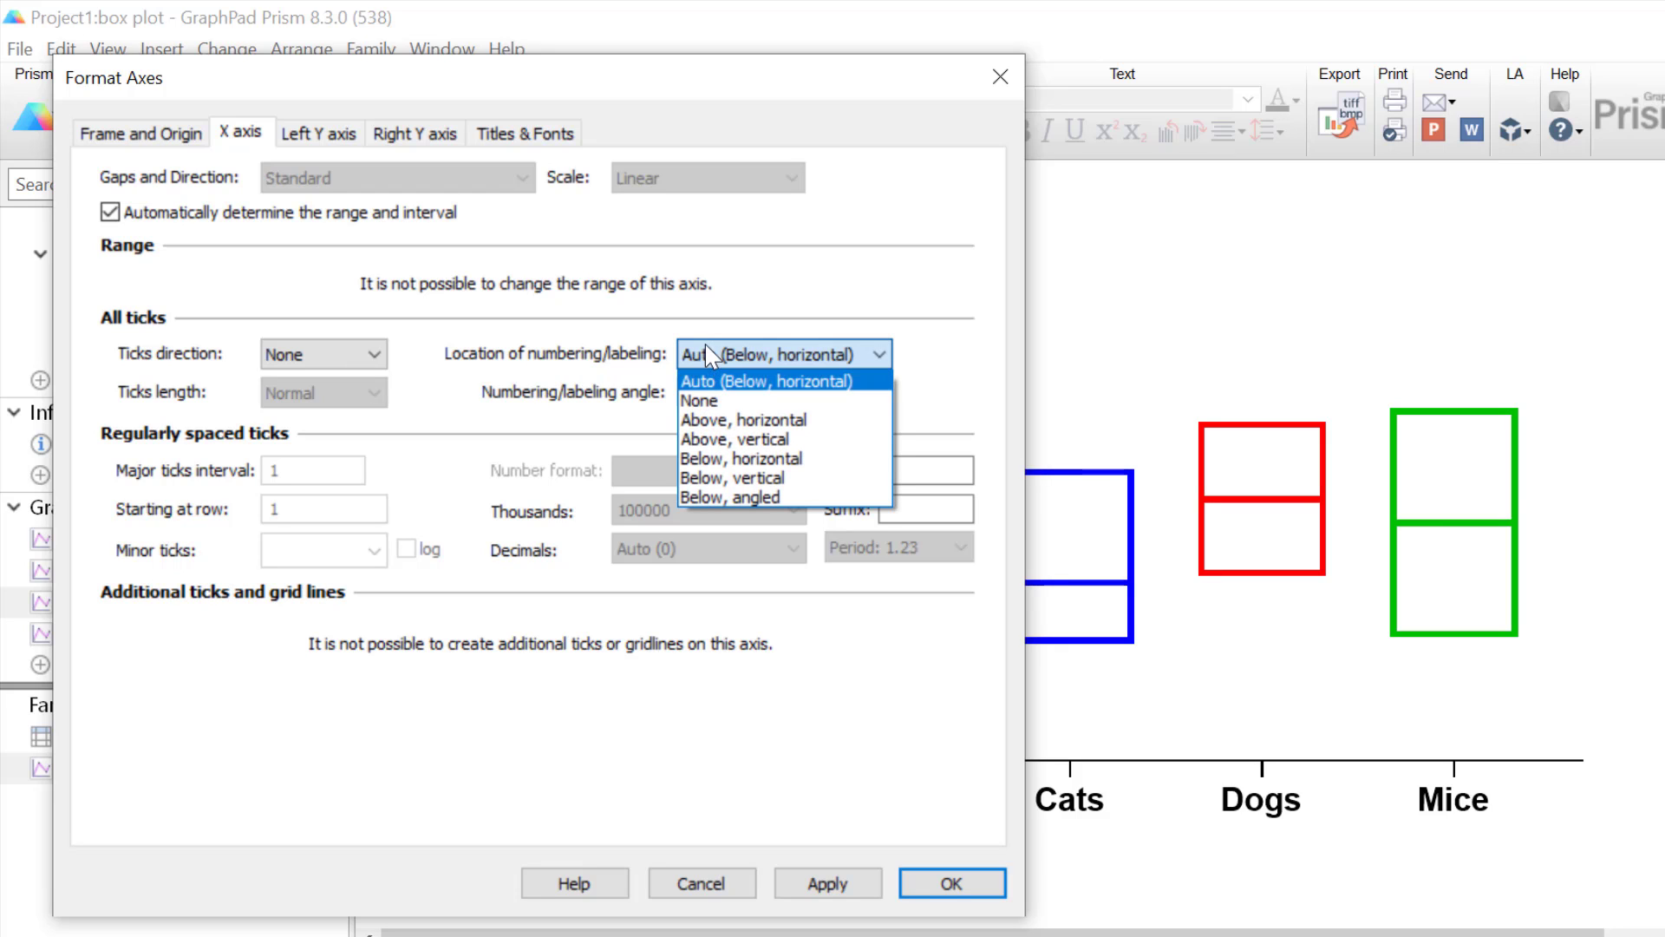
left_click(708, 401)
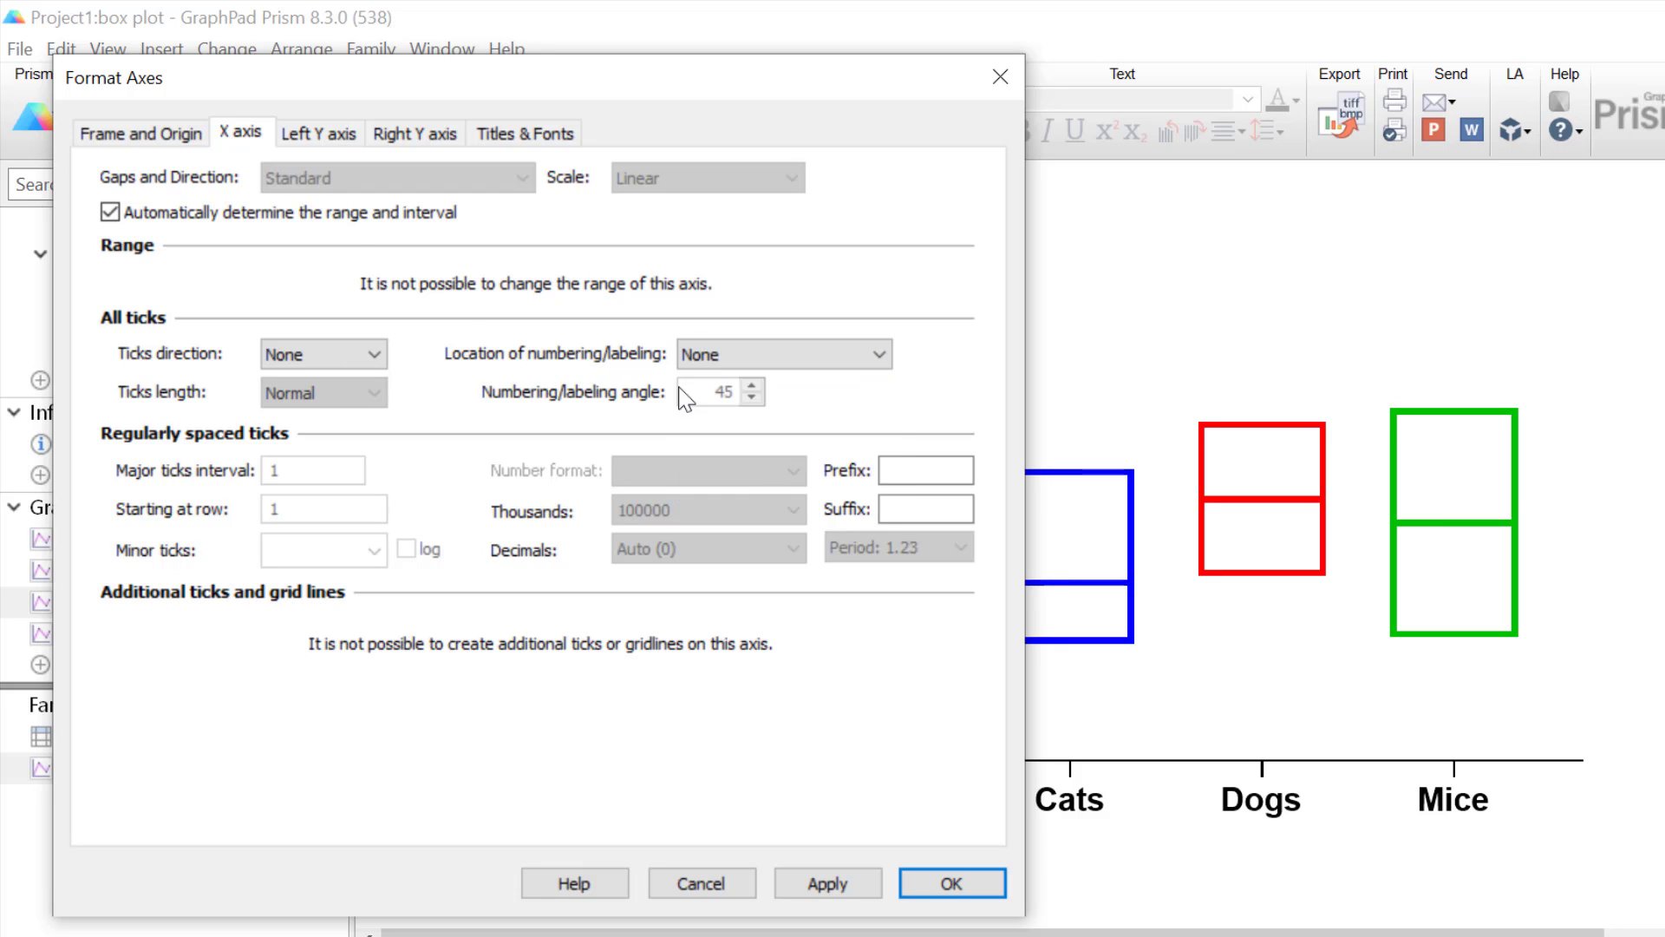
Step: Set the left Y axis ticks direction and numbering location to None, and accept the axis formatting
left_click(334, 136)
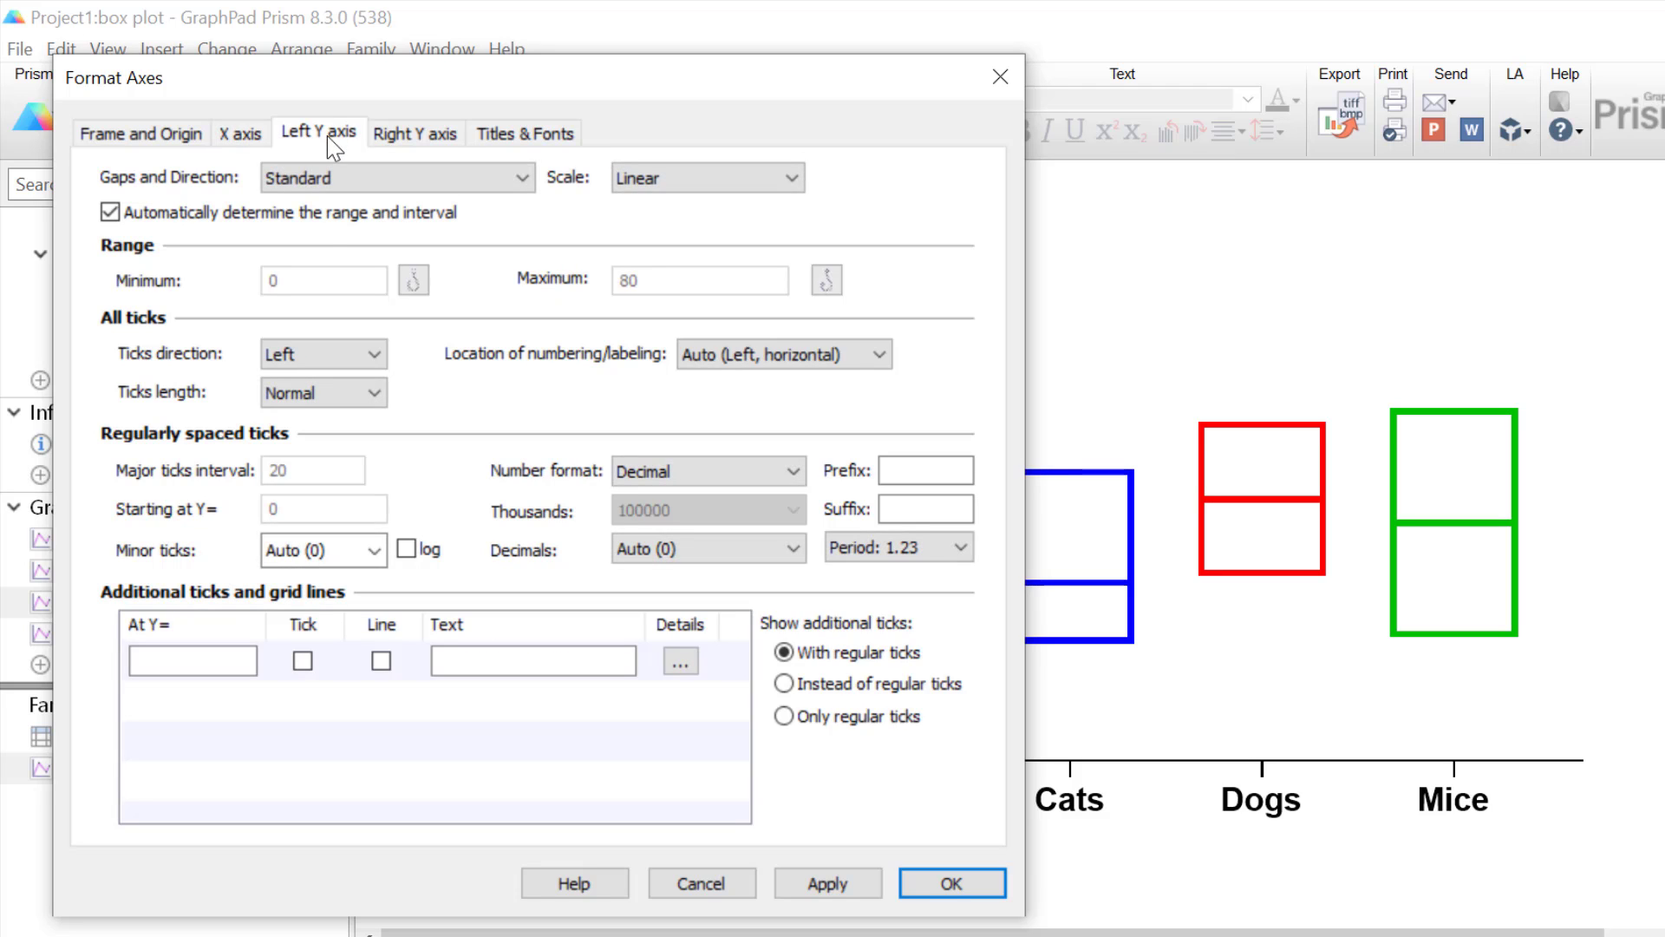
left_click(310, 354)
left_click(327, 375)
left_click(691, 356)
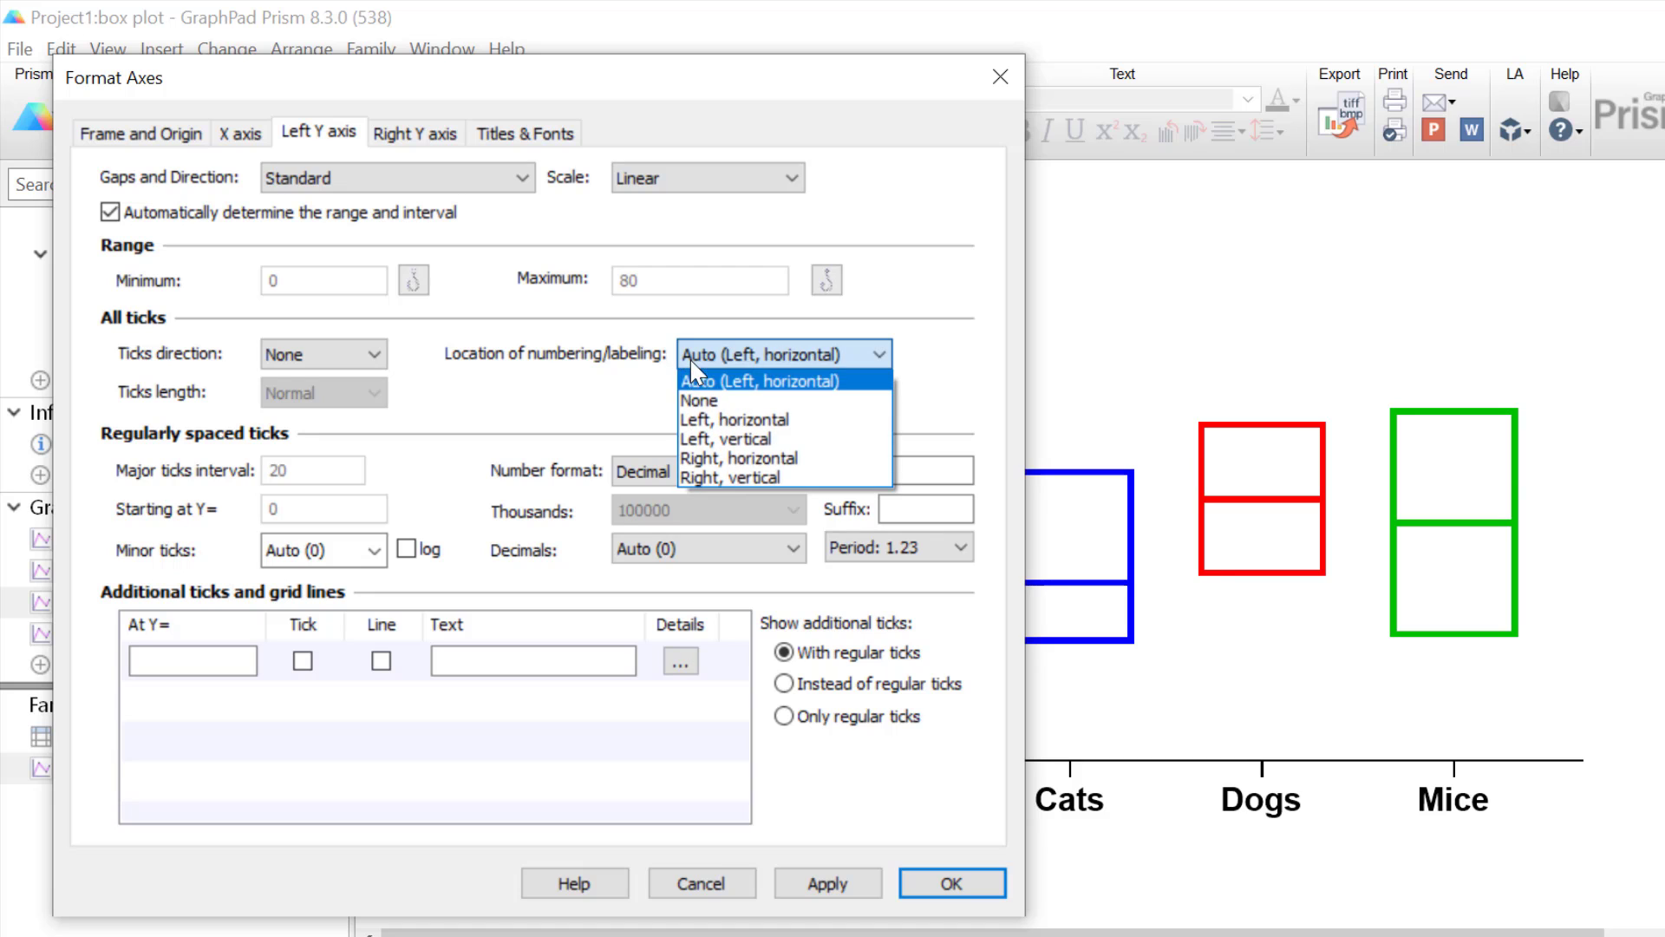
left_click(723, 401)
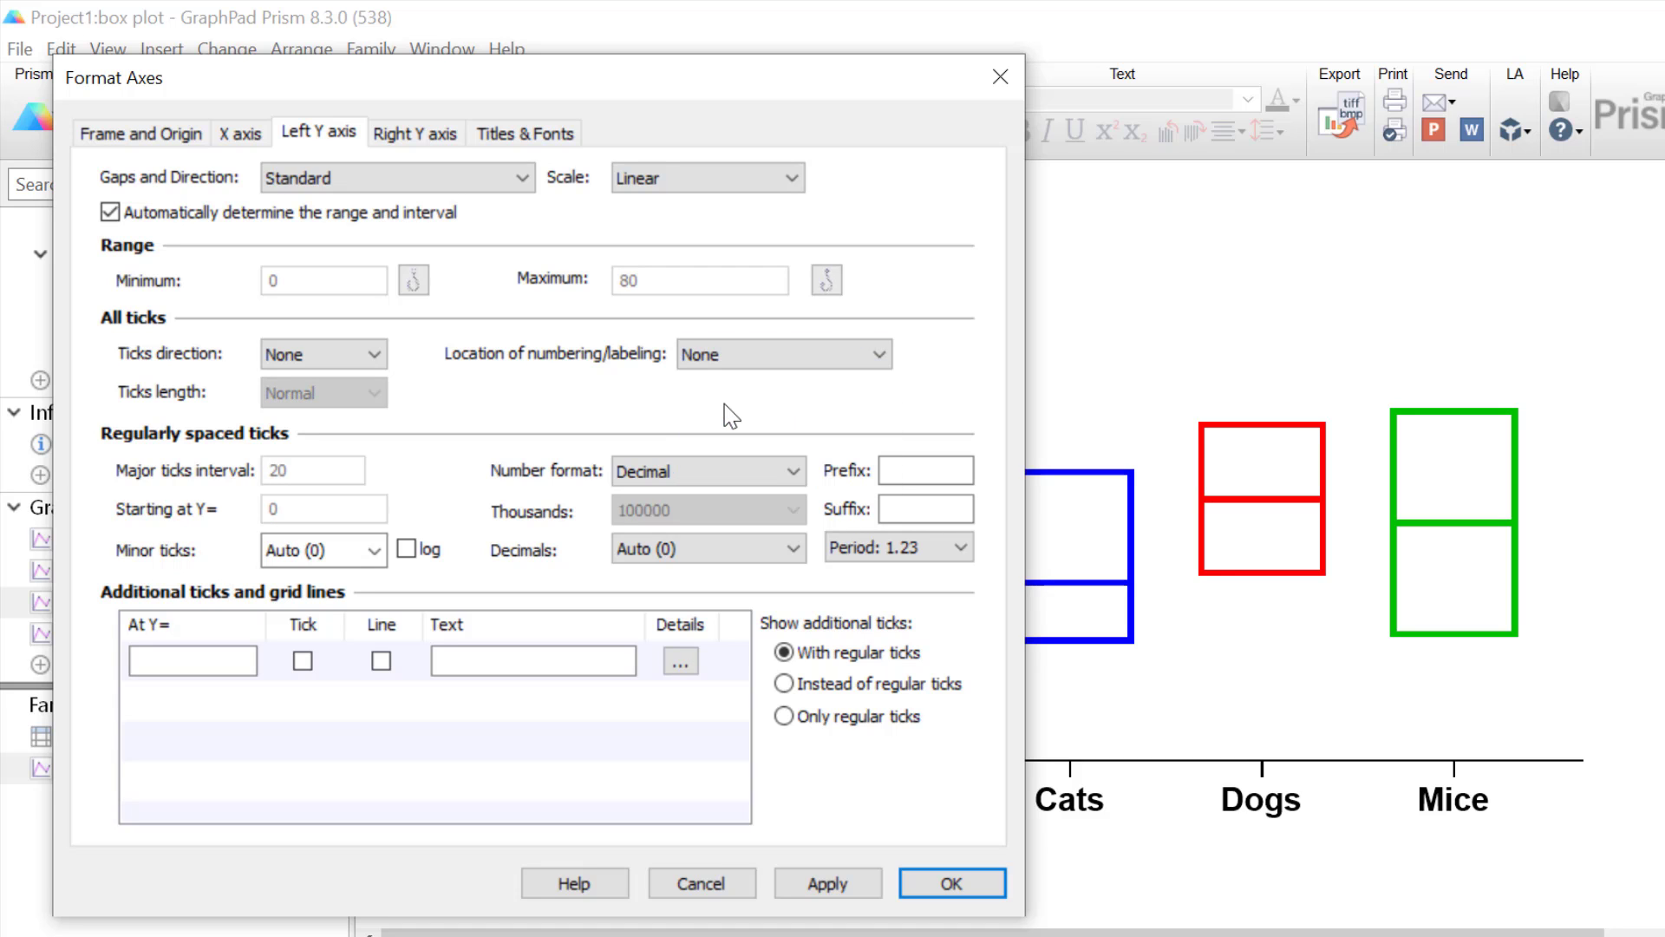
left_click(928, 884)
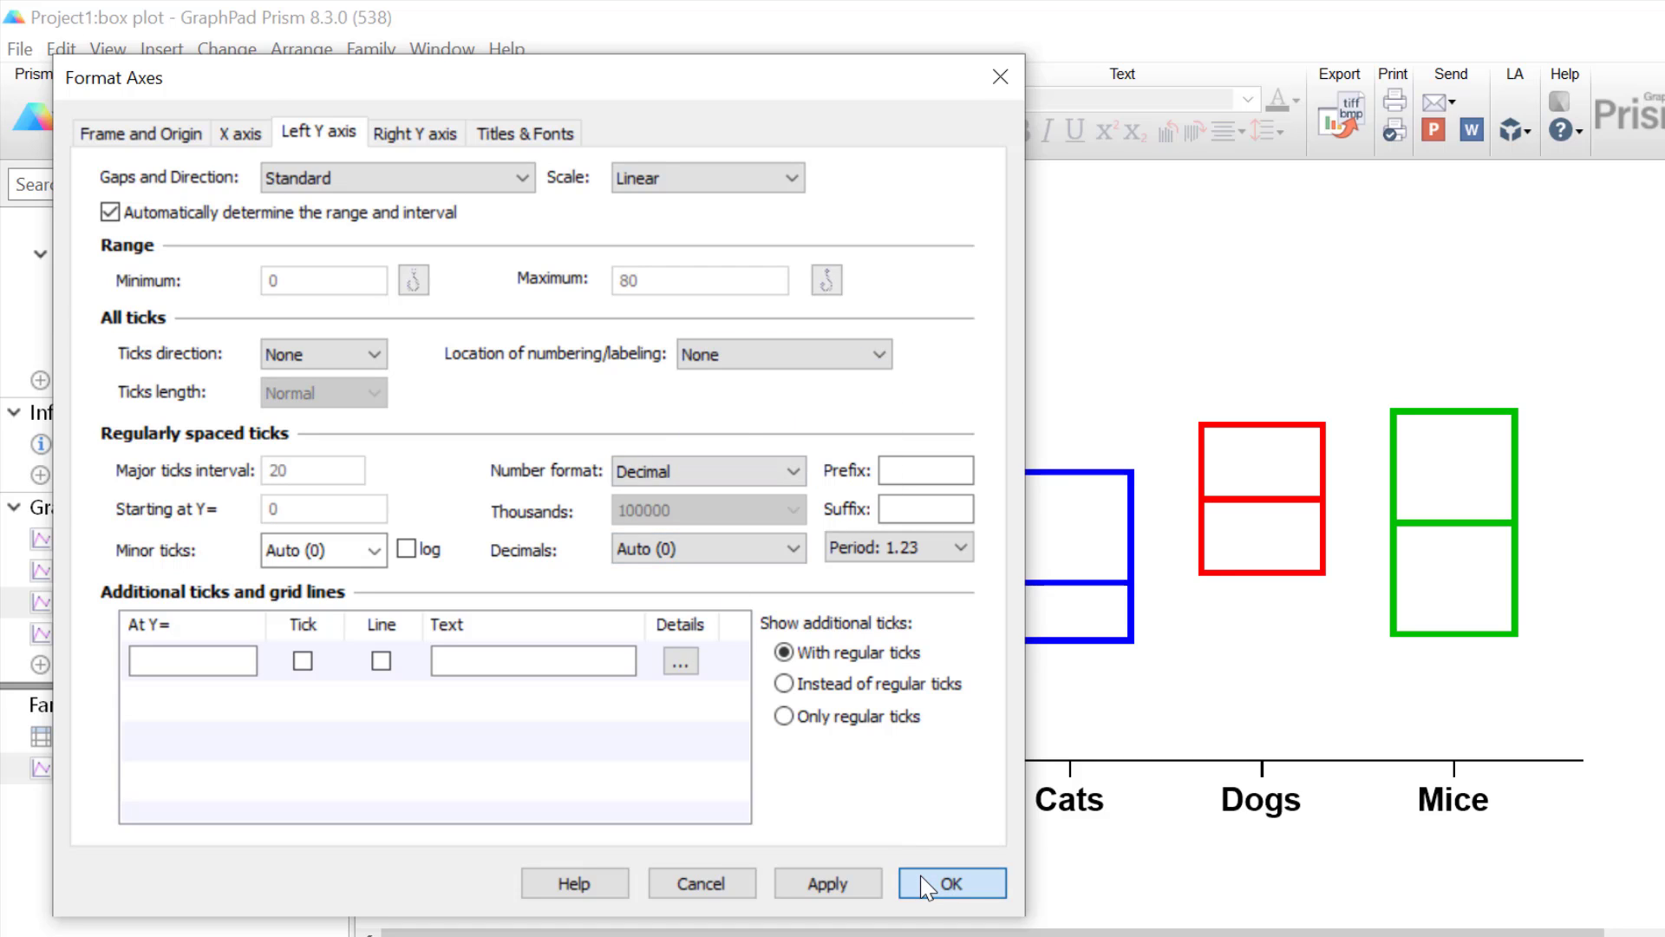
left_click_drag(963, 931, 1091, 932)
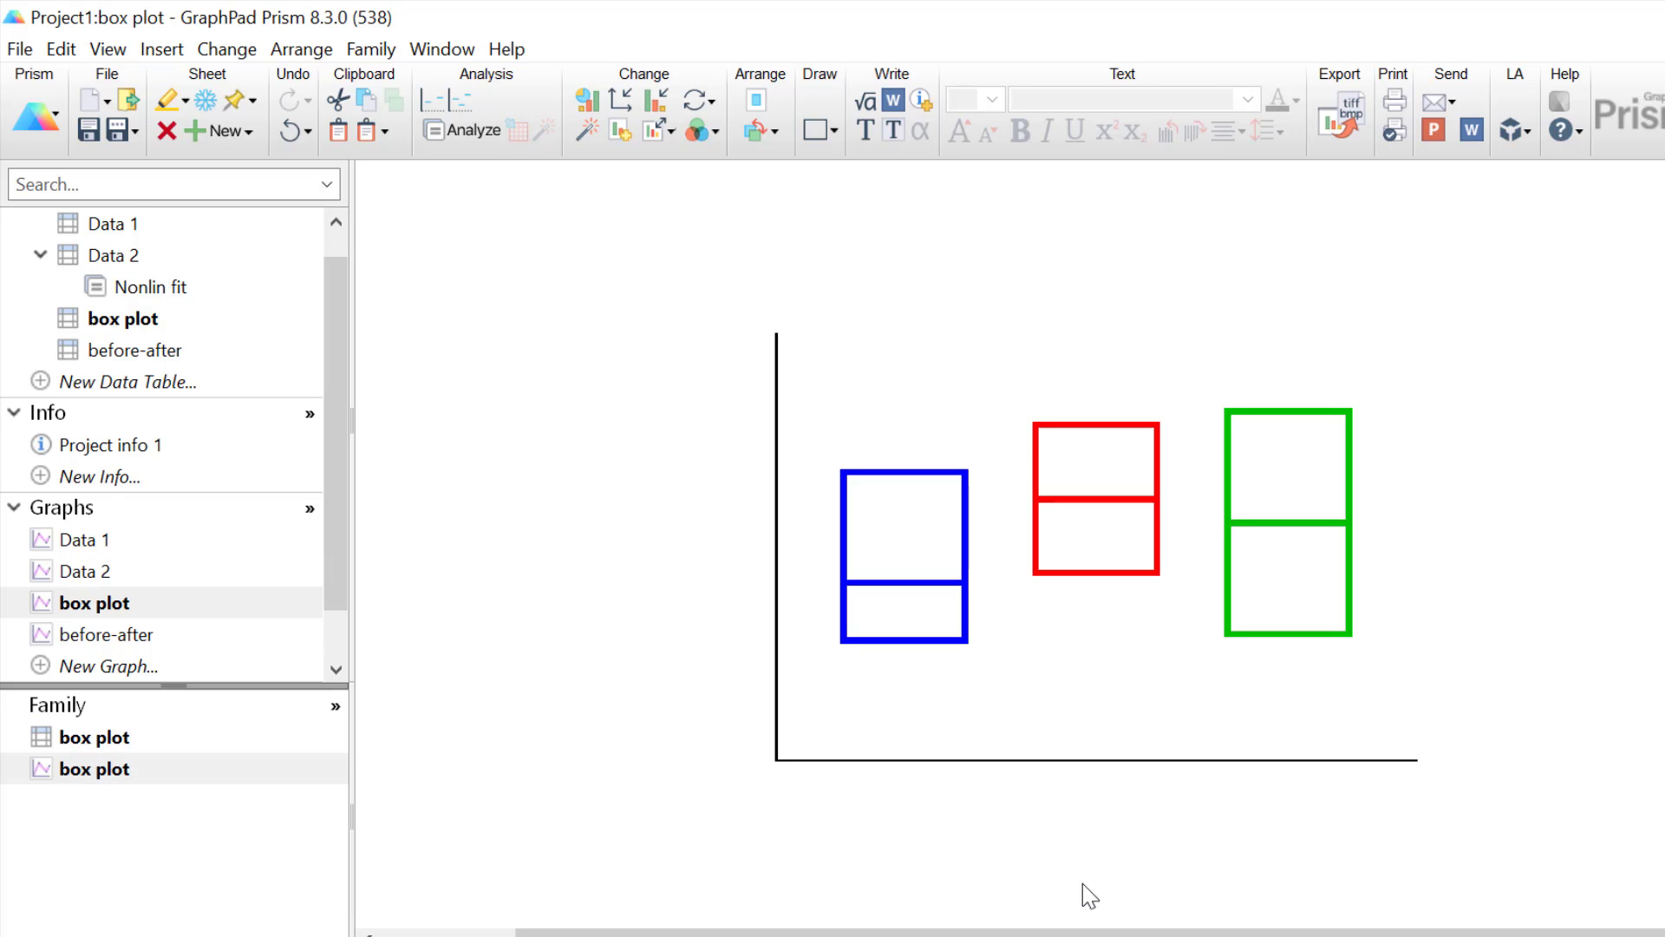
Step: Create a new portrait layout in the standard arrangement of two stacked graphs, with placeholders only
left_click(153, 640)
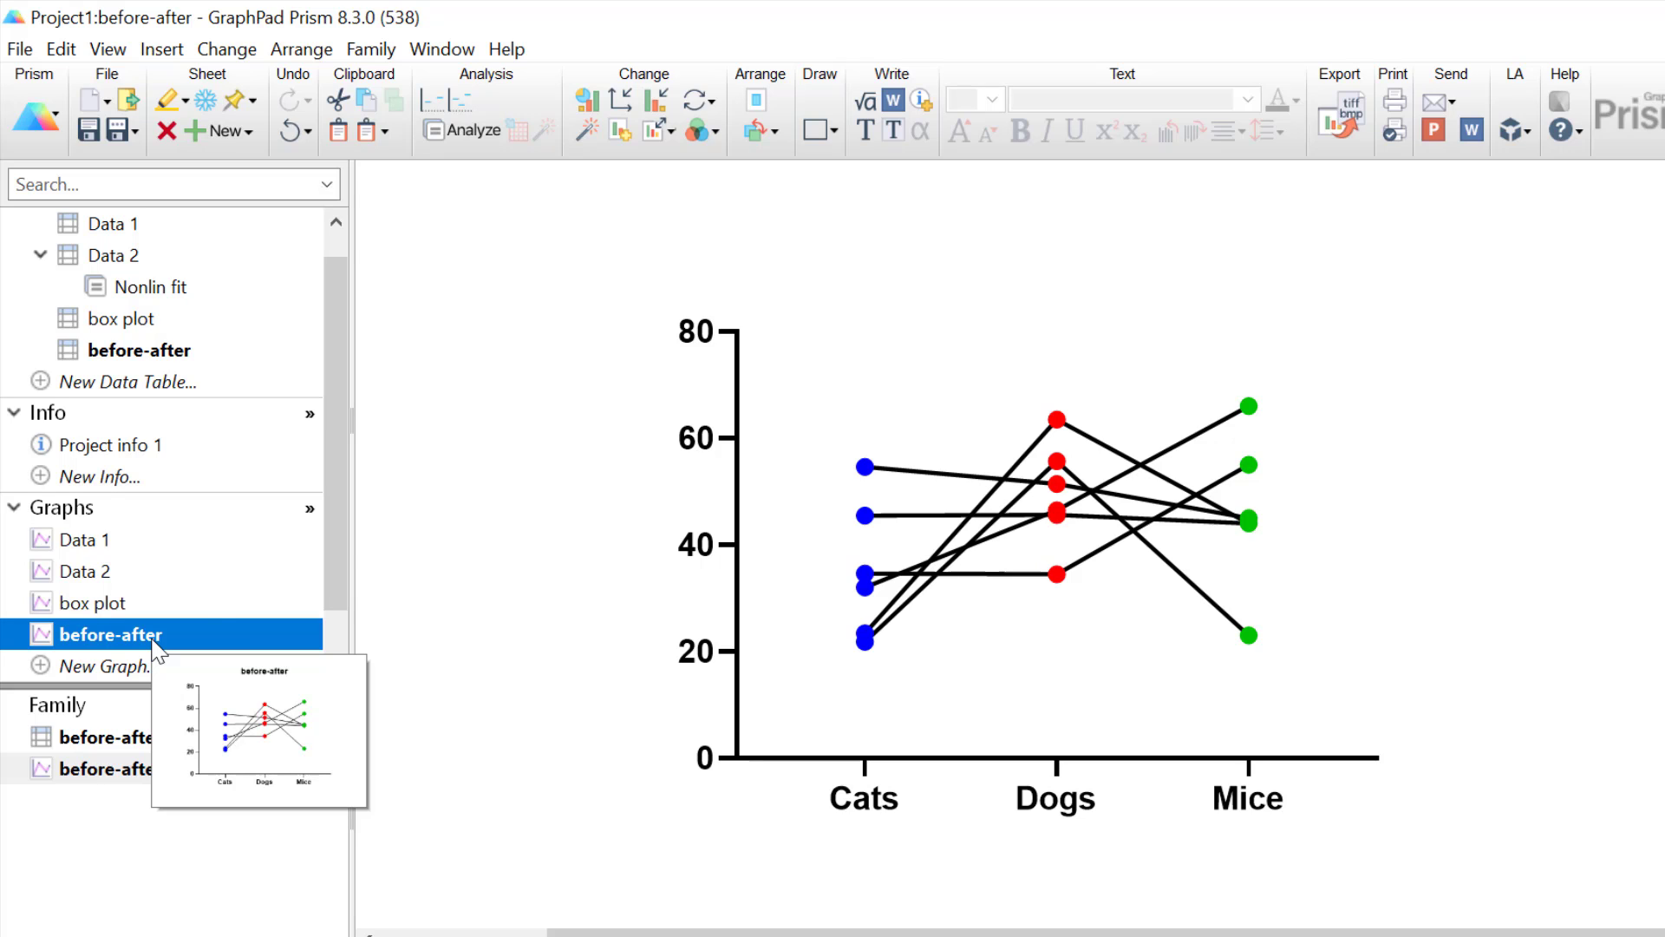
left_click_drag(340, 508, 349, 560)
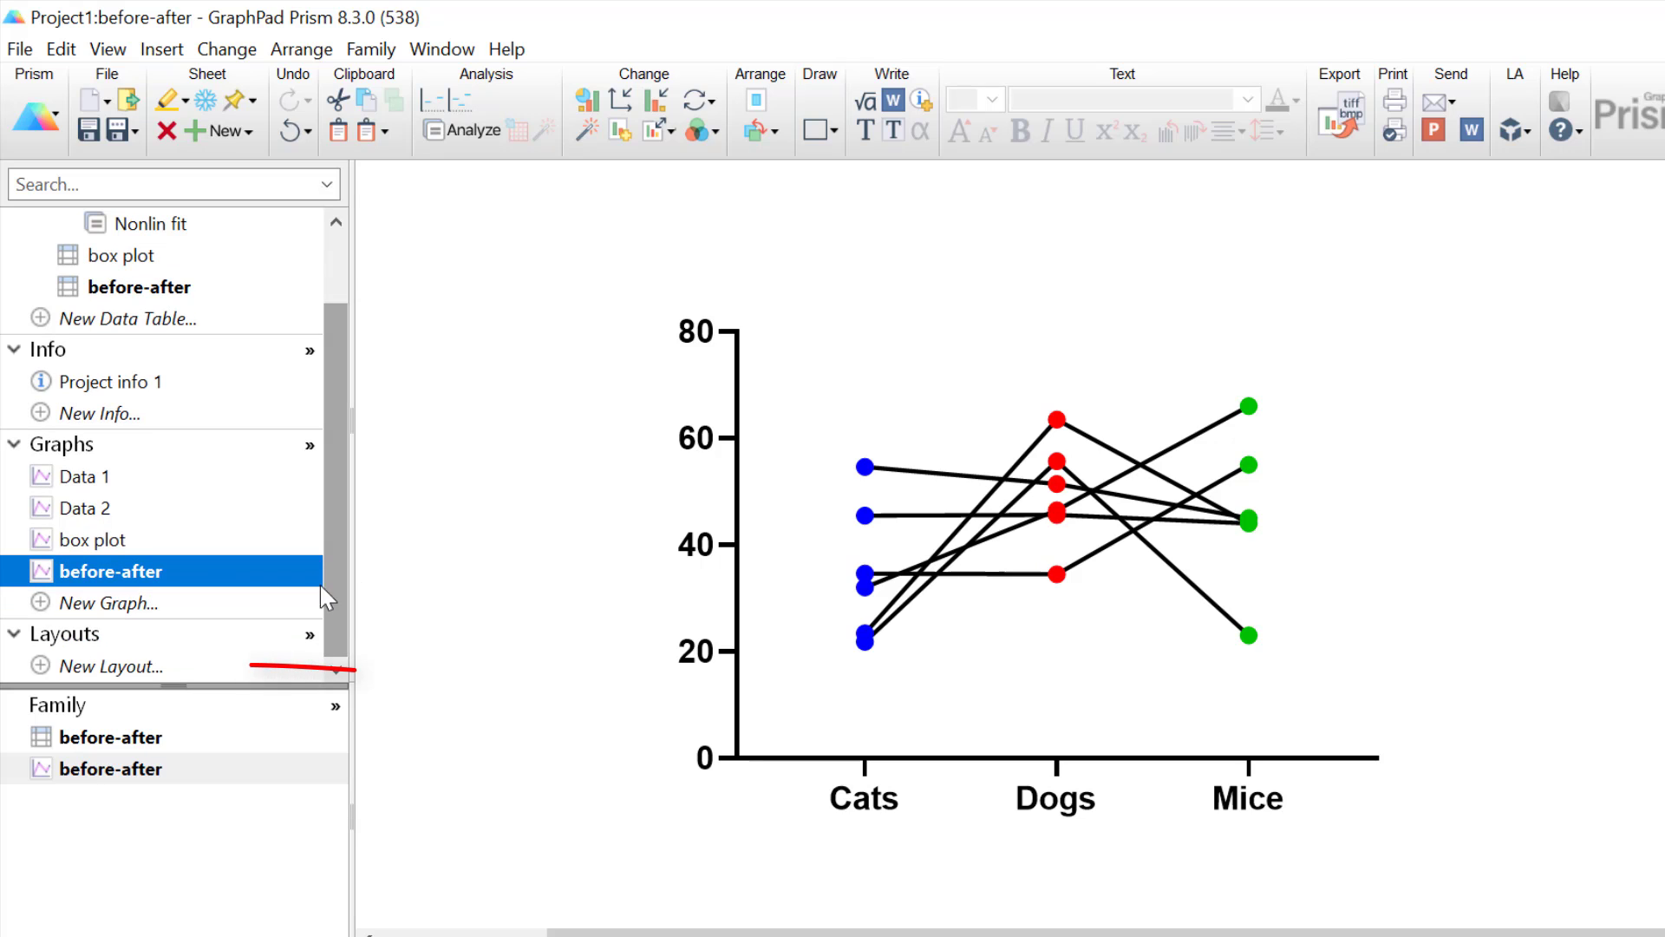
left_click(45, 667)
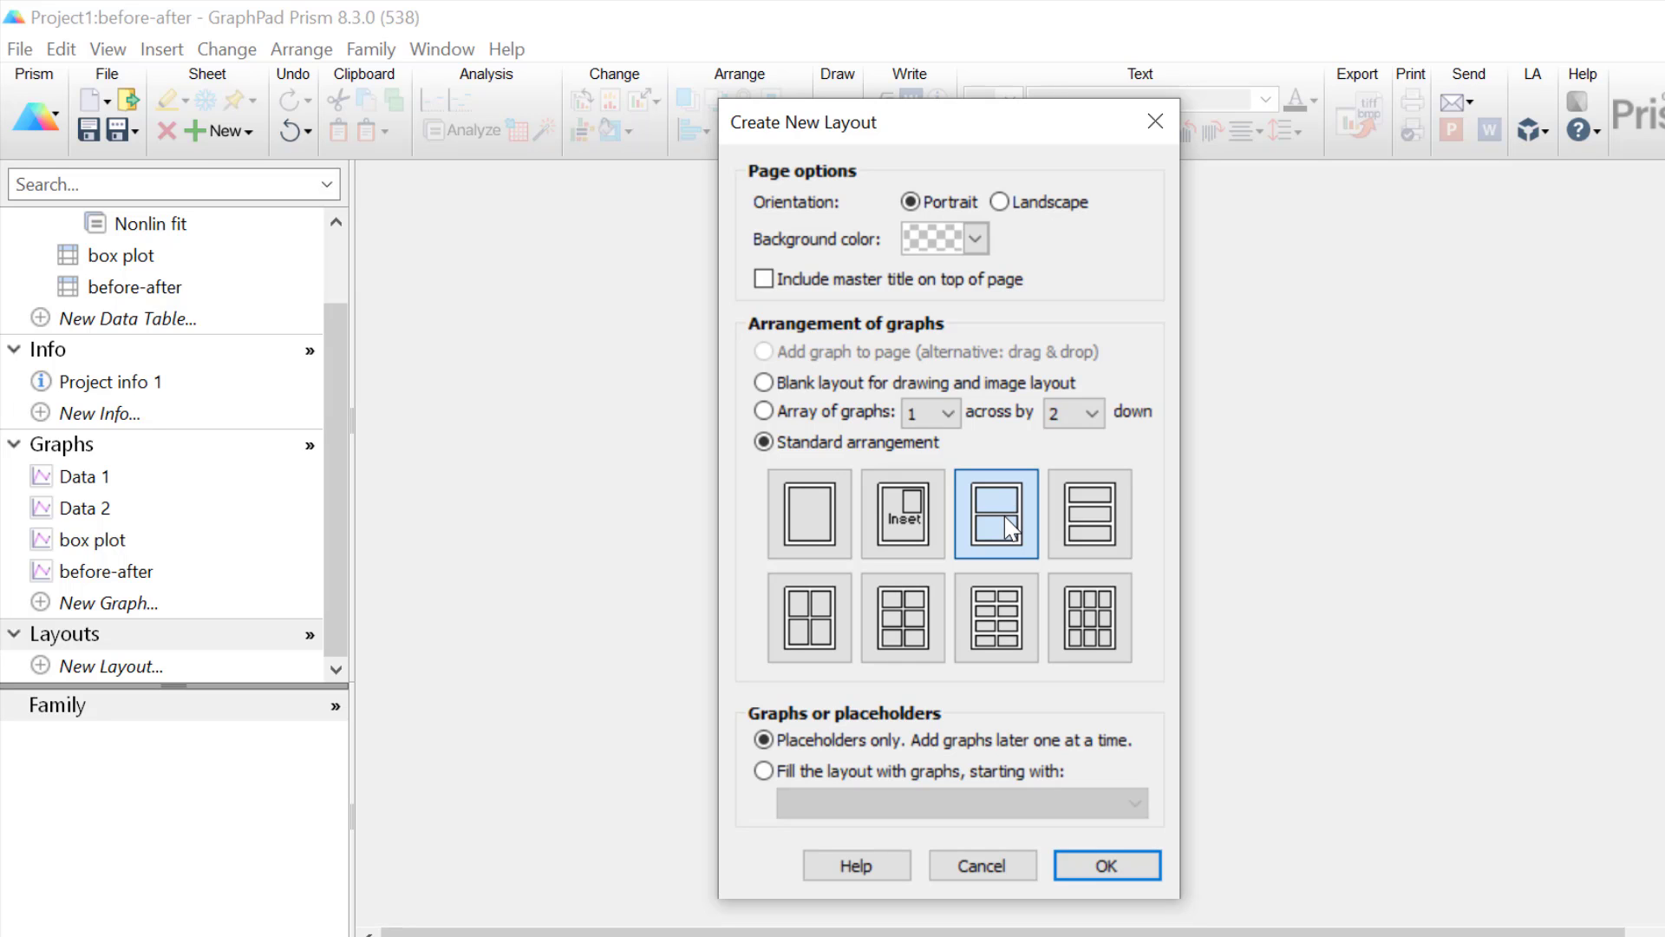
left_click(1106, 866)
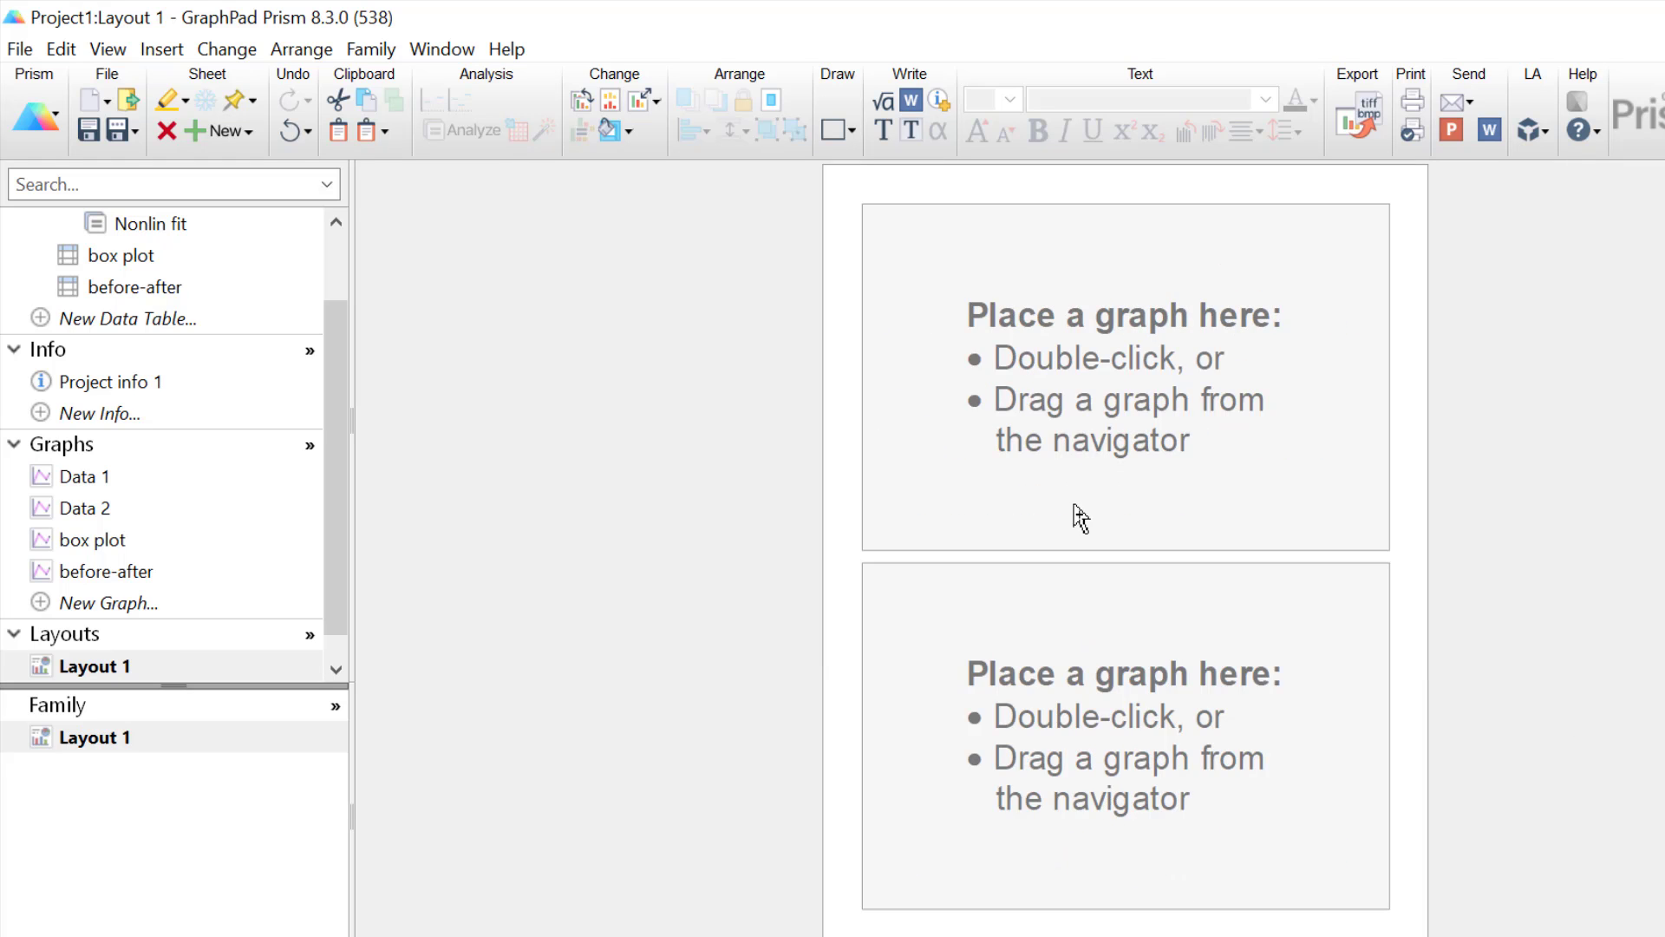
Step: Assign the box plot graph to the upper layout placeholder and the before-after graph to the lower one
double_click(1070, 432)
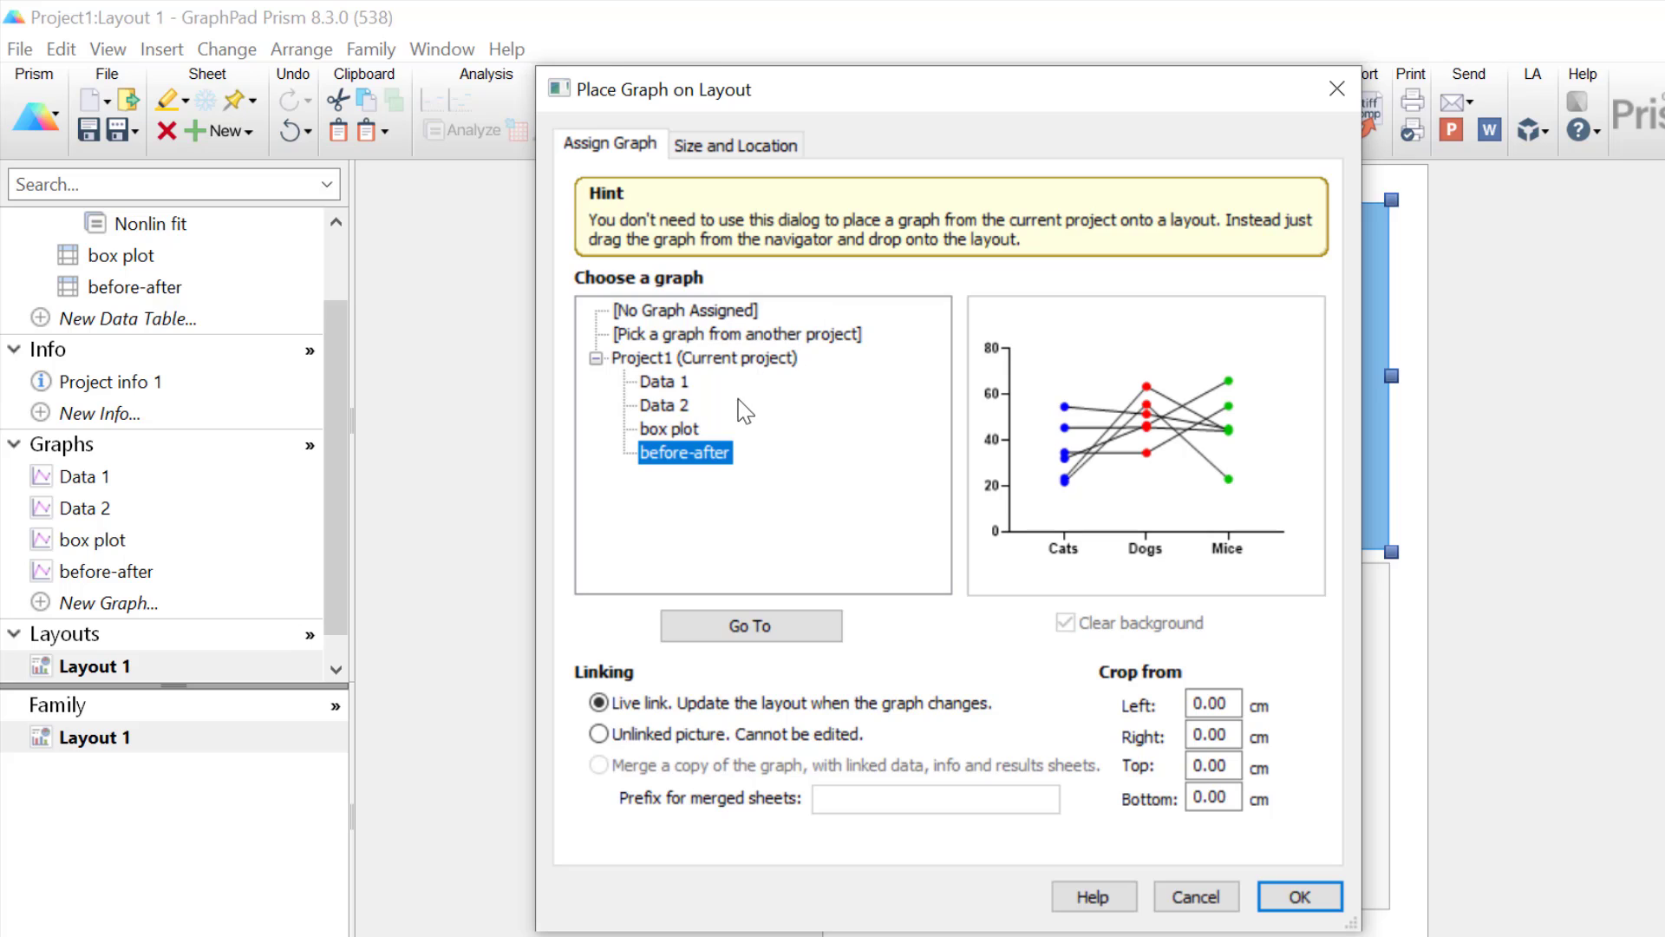
left_click(681, 428)
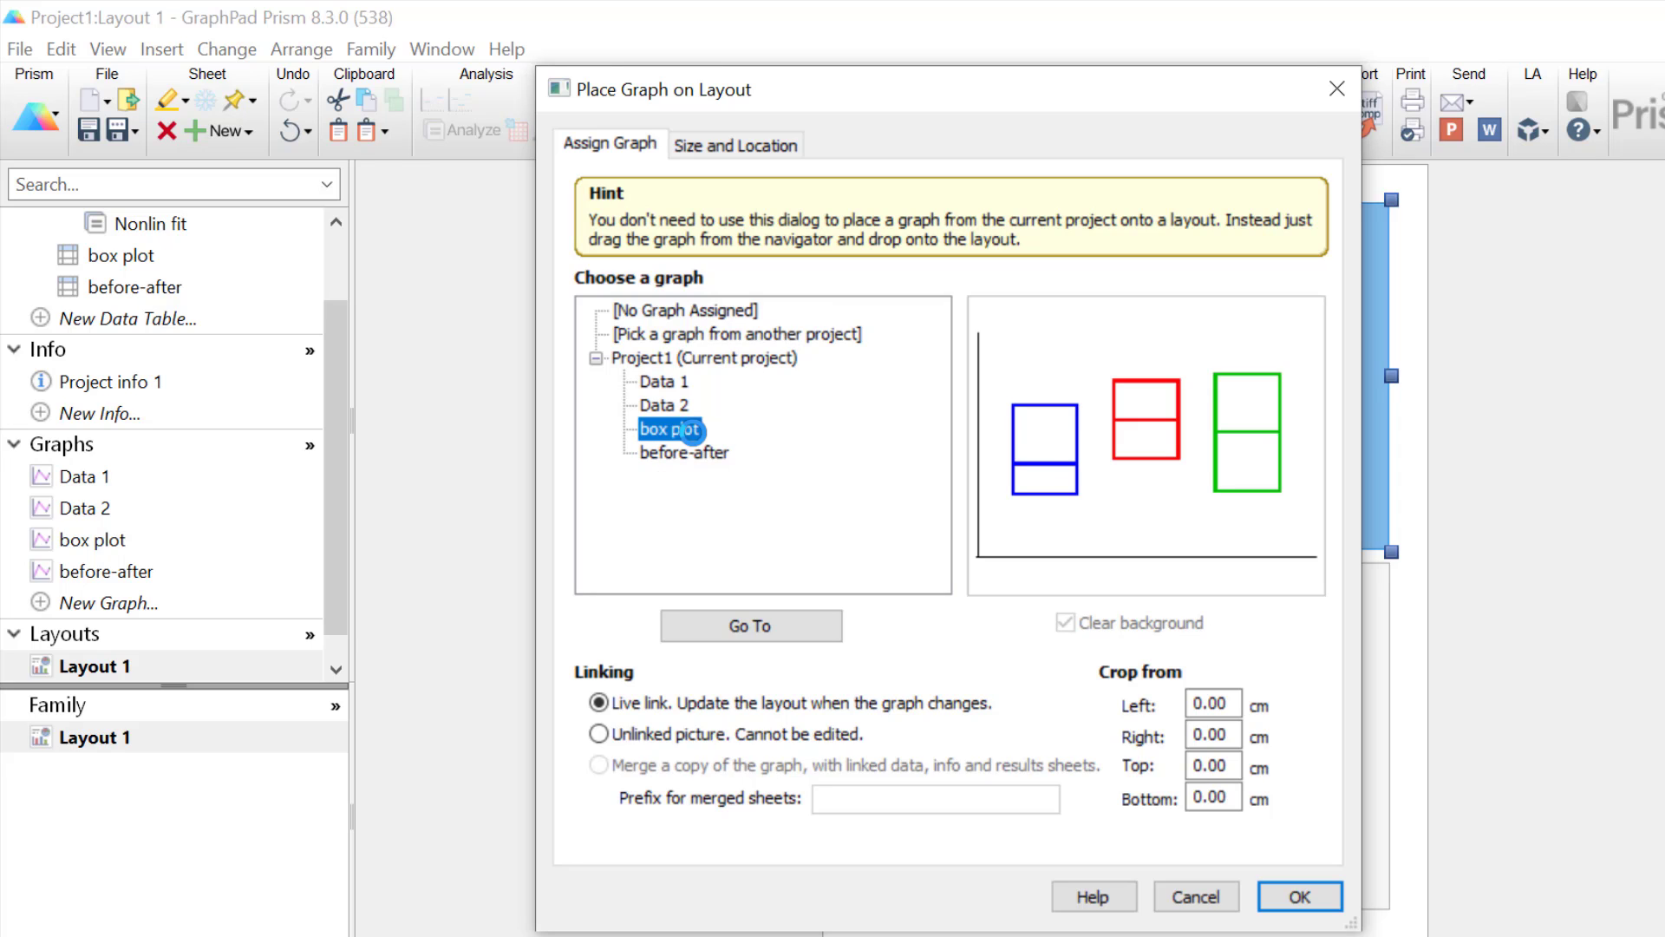
left_click(1292, 895)
double_click(1163, 733)
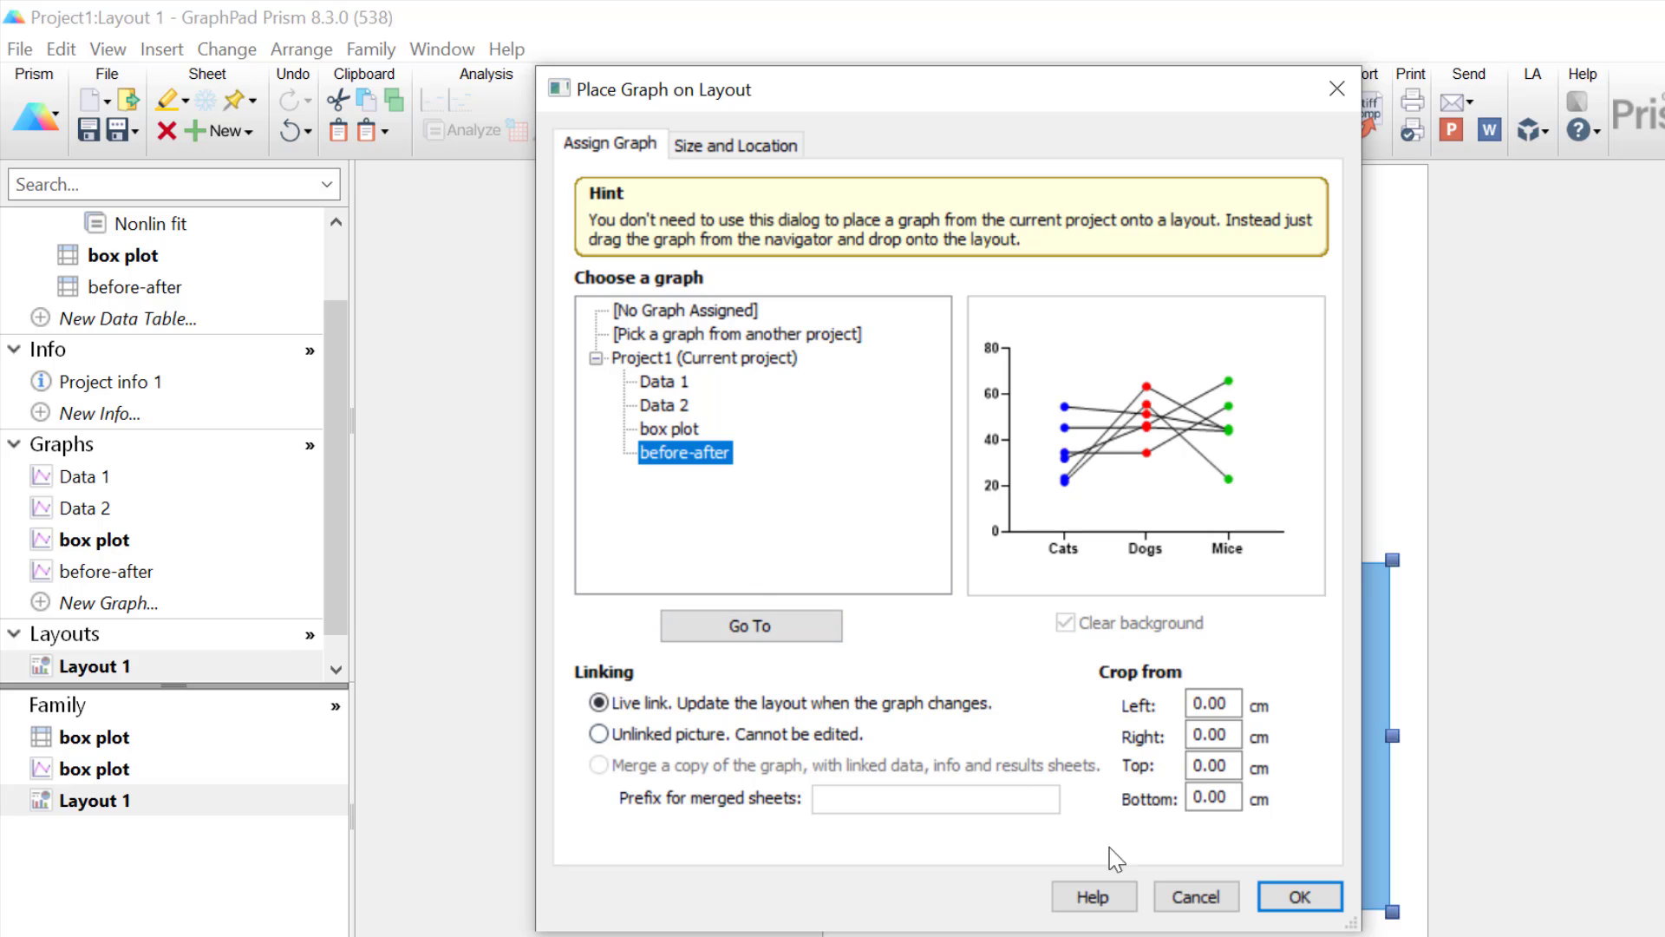
left_click(1284, 897)
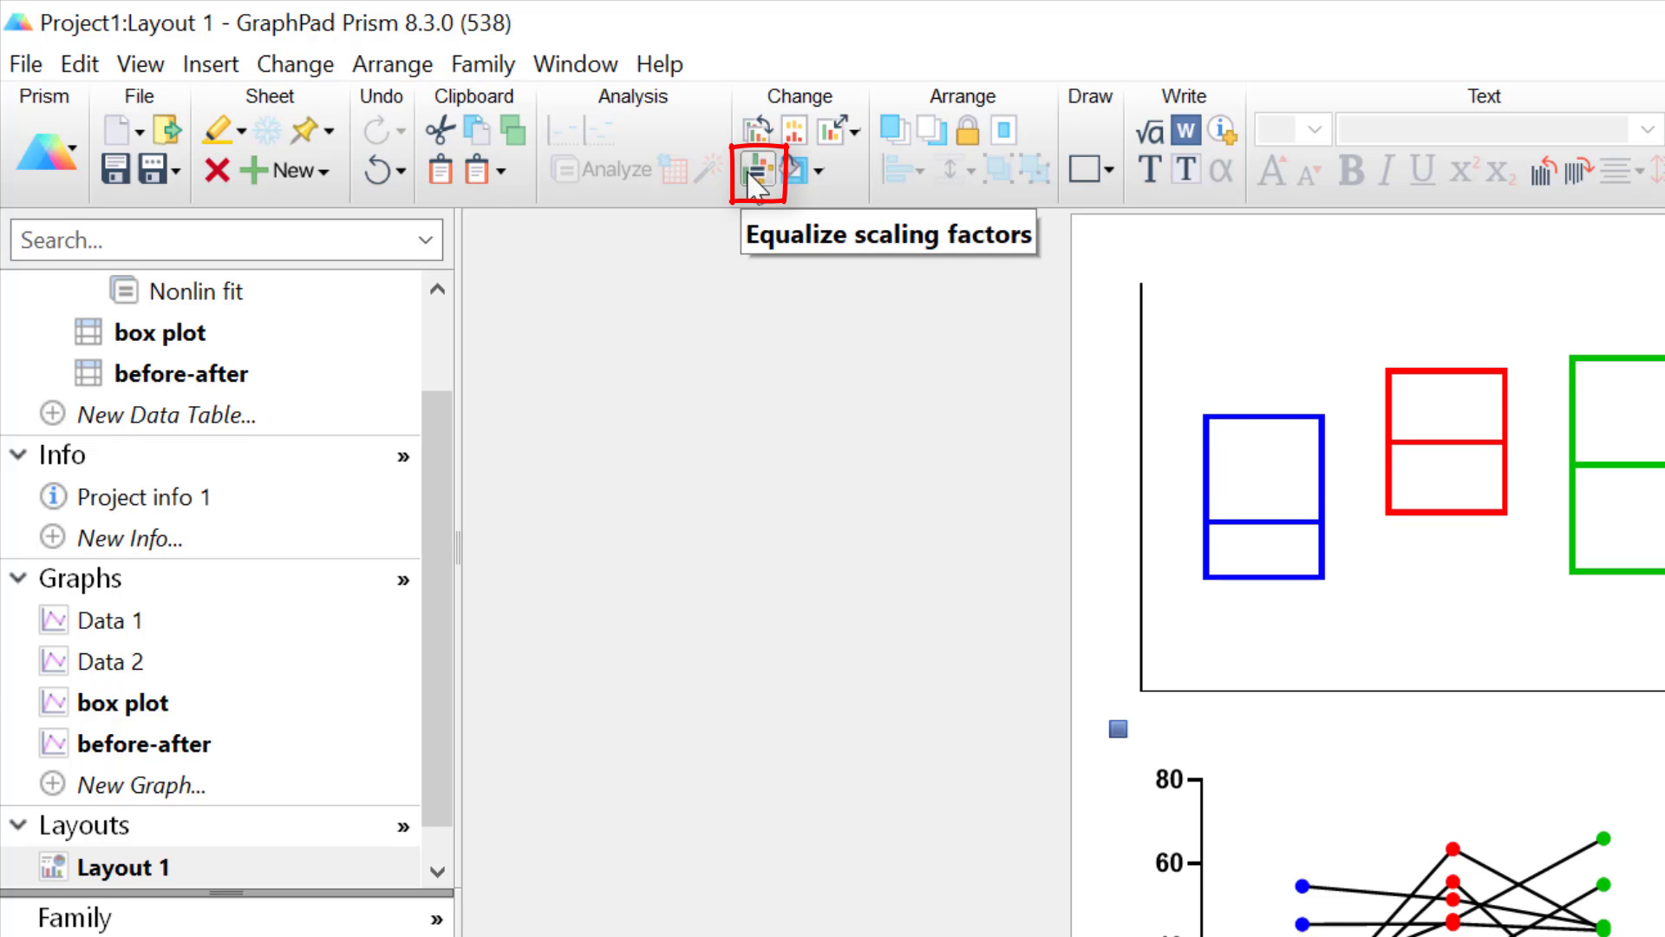
Step: Equalize the scaling factors of all graphs on the layout, reducing them to match the smallest
left_click(755, 172)
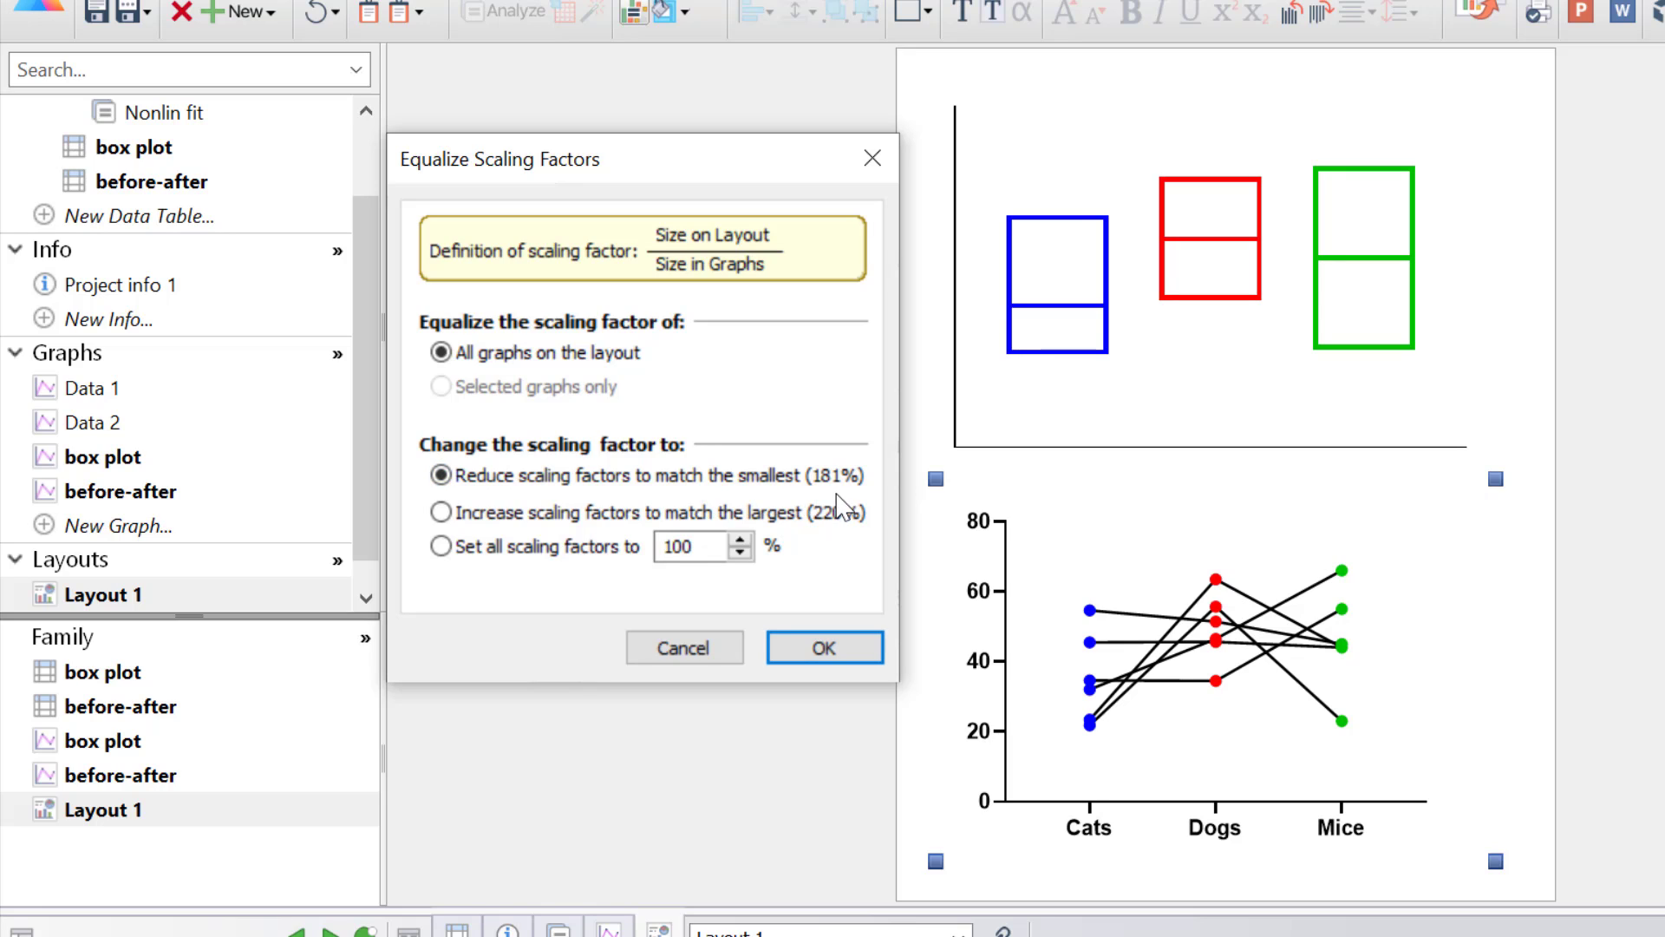
left_click(447, 519)
left_click(469, 555)
double_click(679, 556)
left_click(496, 513)
left_click(500, 476)
left_click(826, 651)
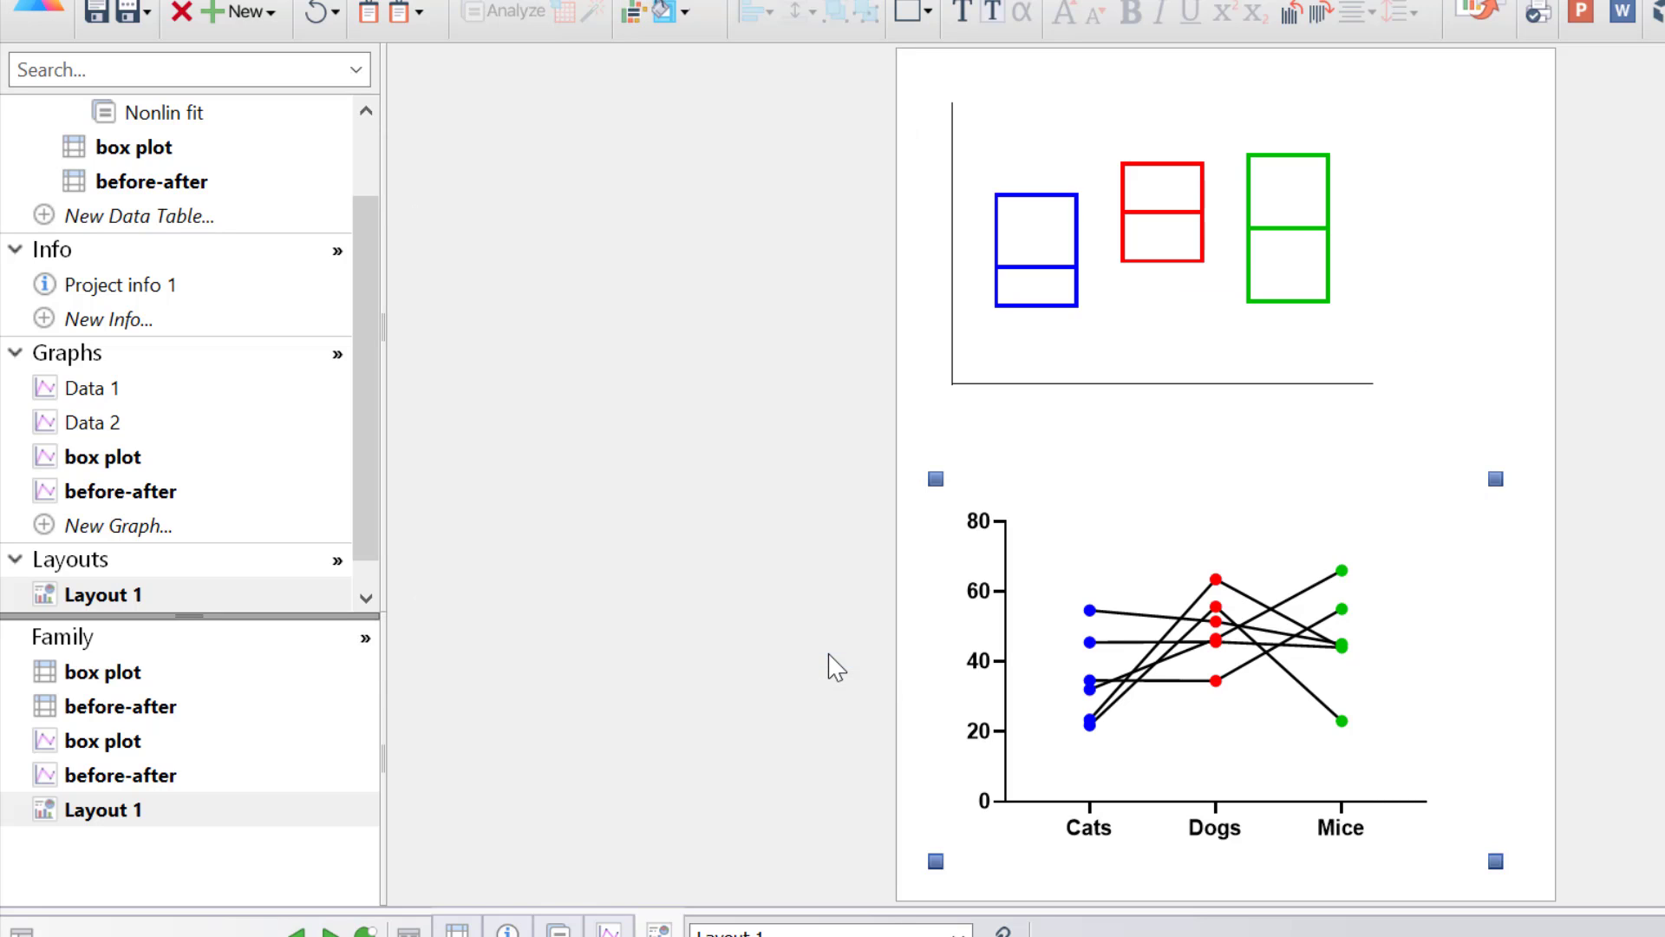
Step: Move the before-after graph over the box plot so the axes coincide and the points are centered in the boxes
mouse_move(1167, 408)
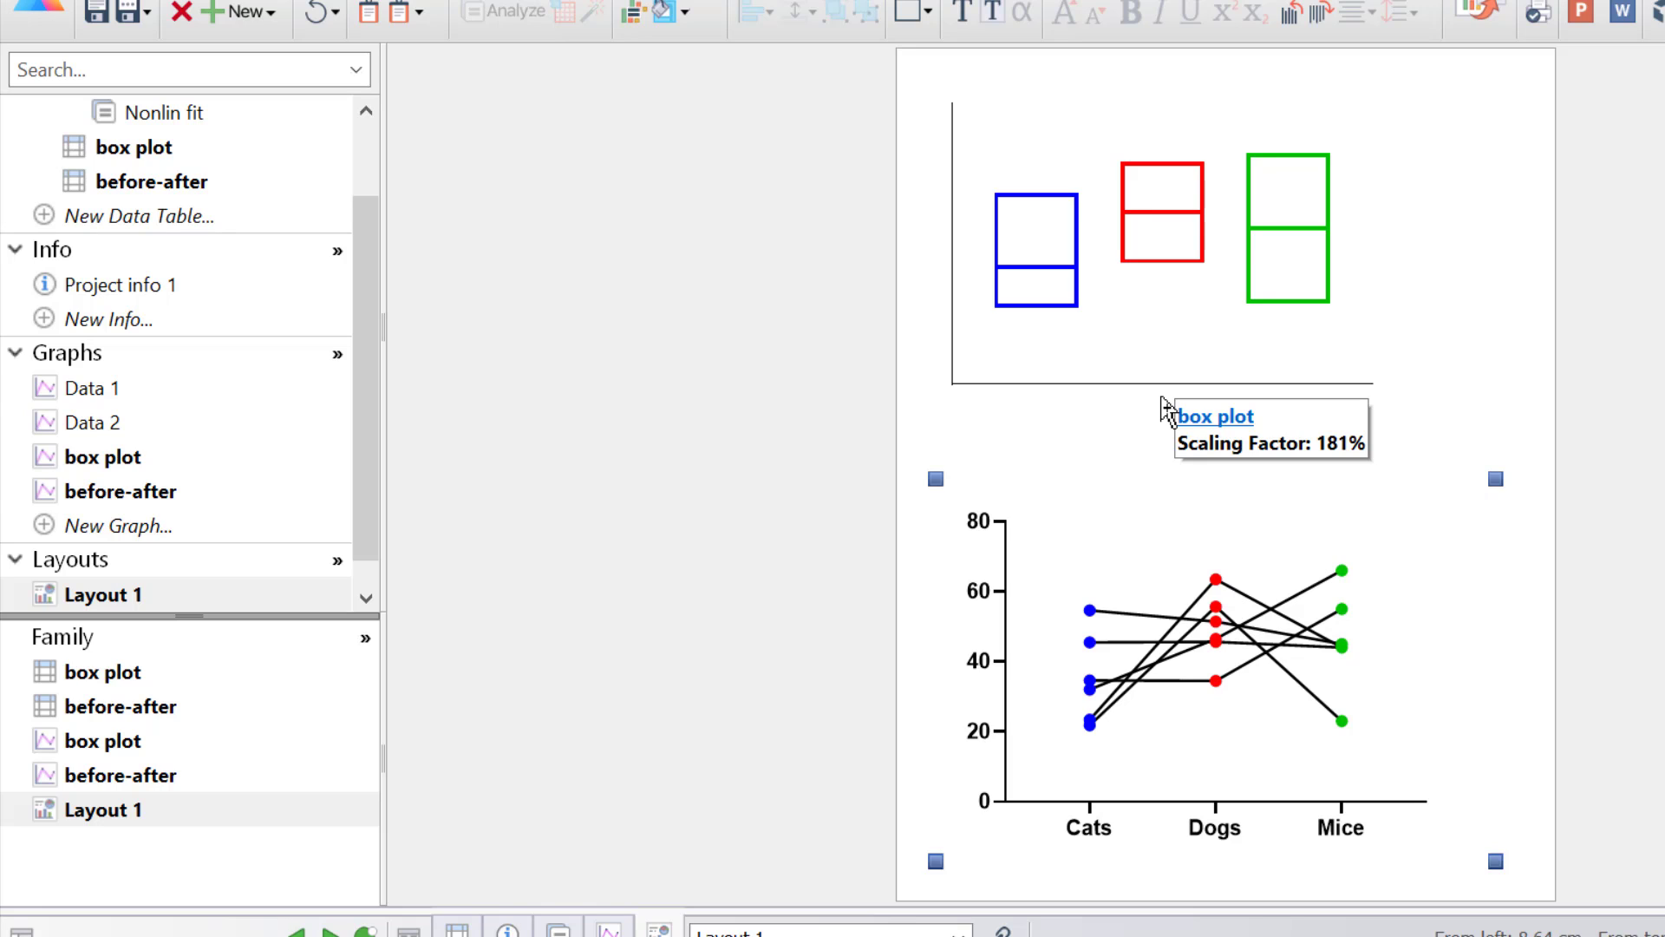
mouse_move(1434, 598)
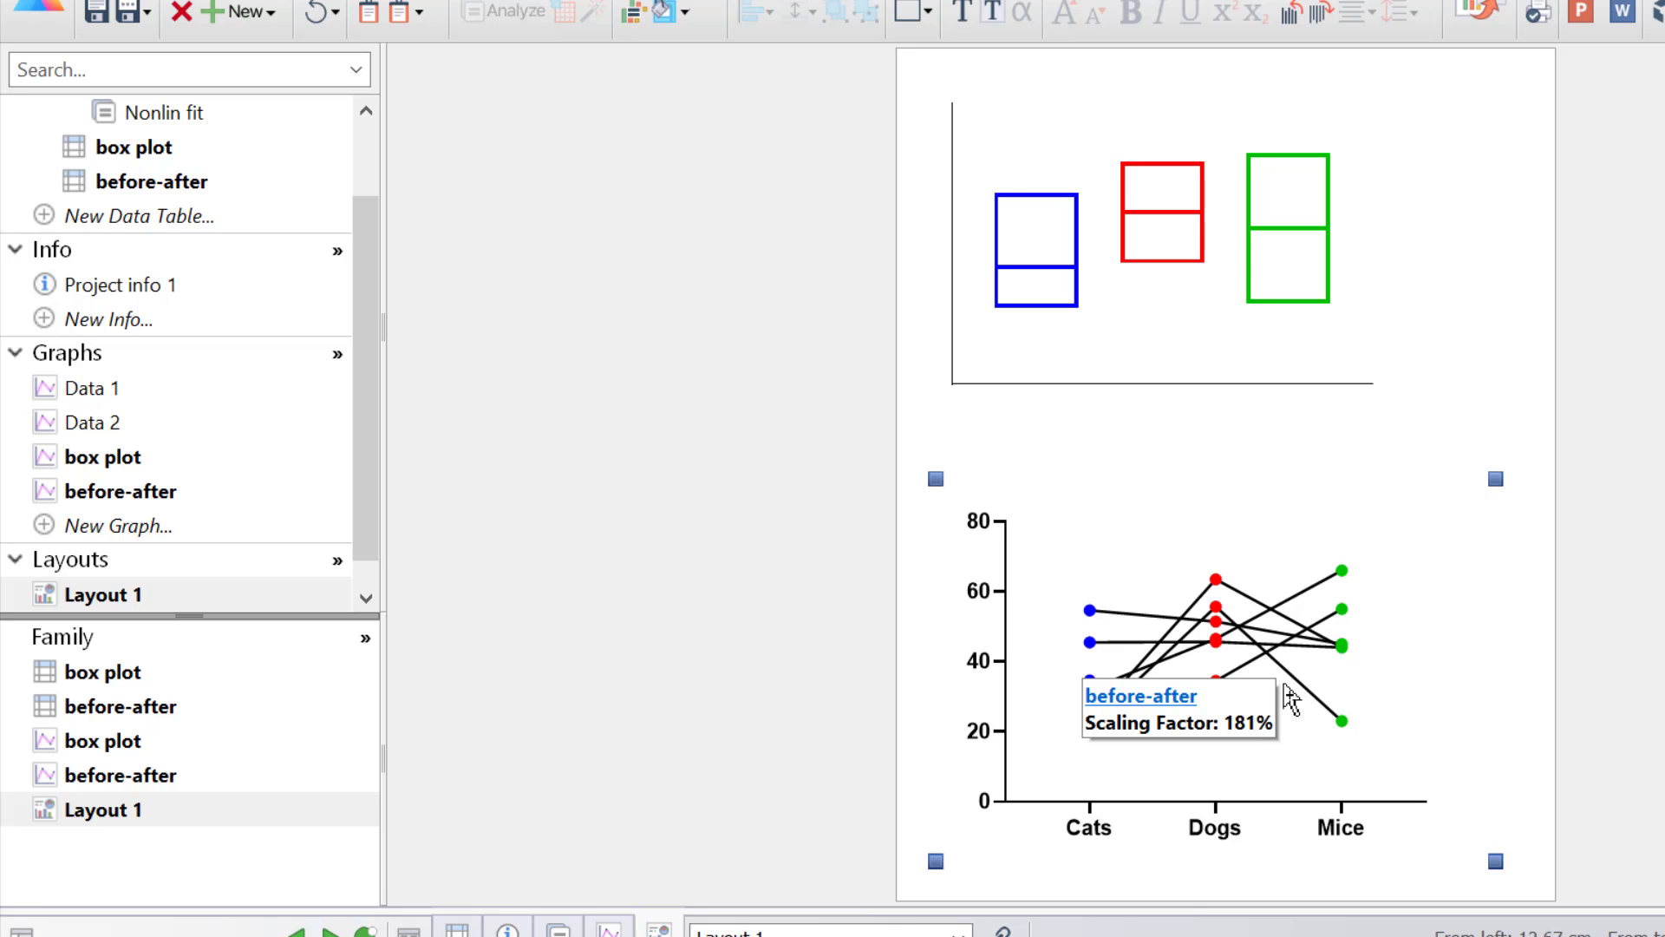
left_click_drag(1291, 698, 1259, 382)
left_click_drag(1263, 284, 1264, 265)
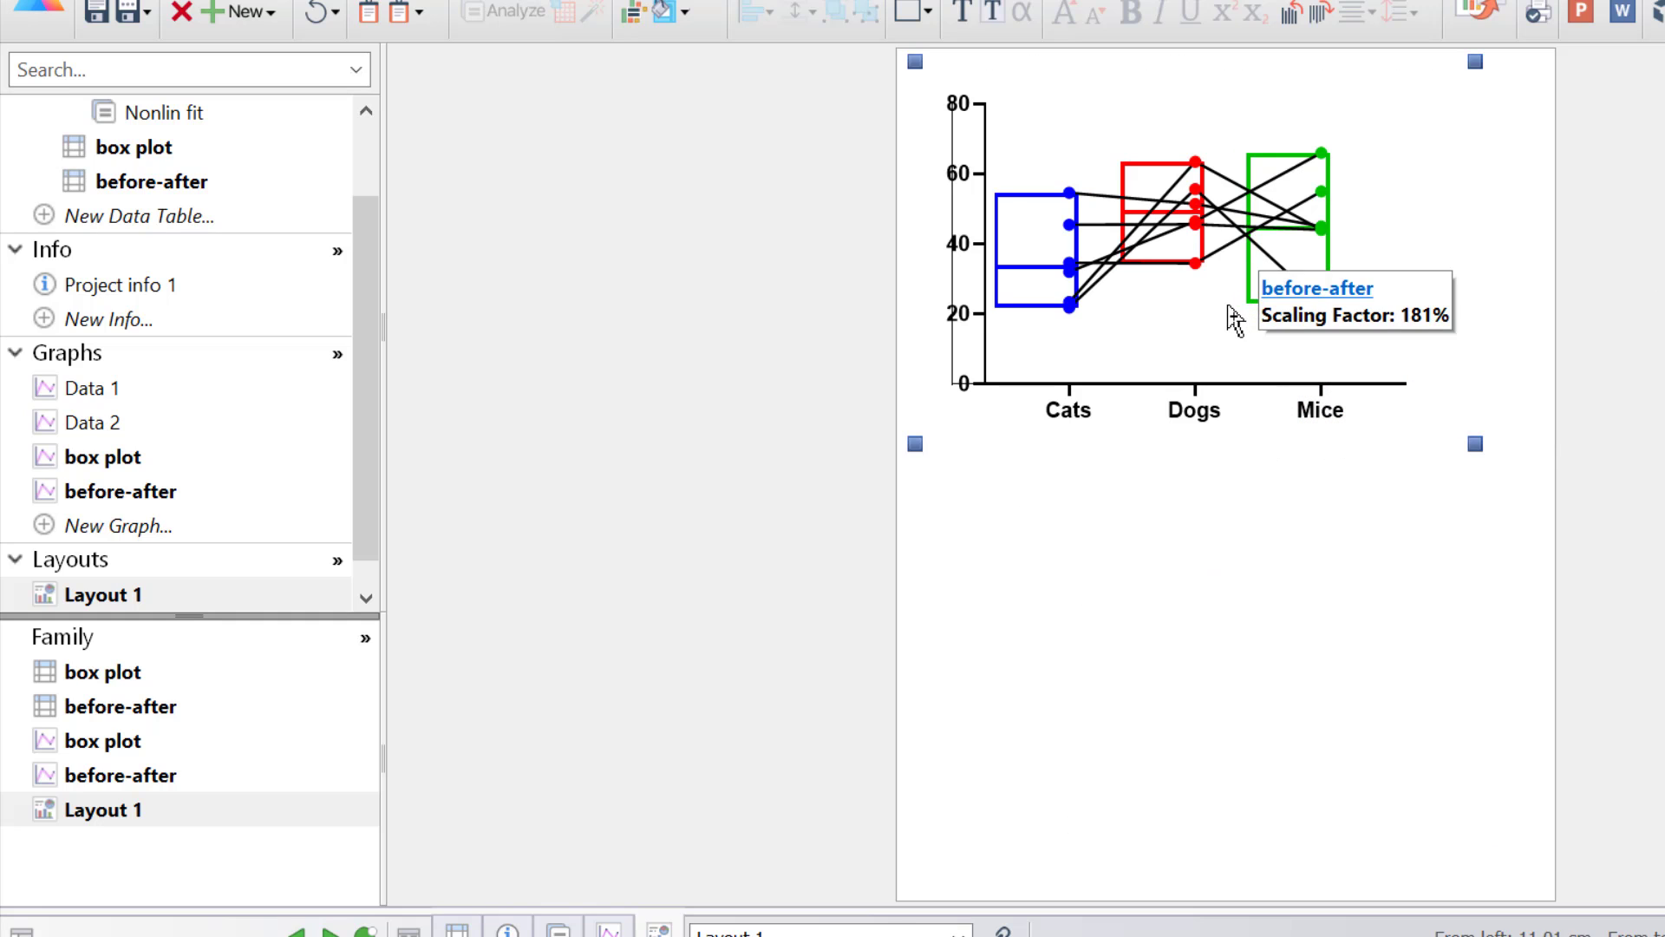
scroll(1249, 310, "up", 4)
scroll(1223, 329, "up", 2)
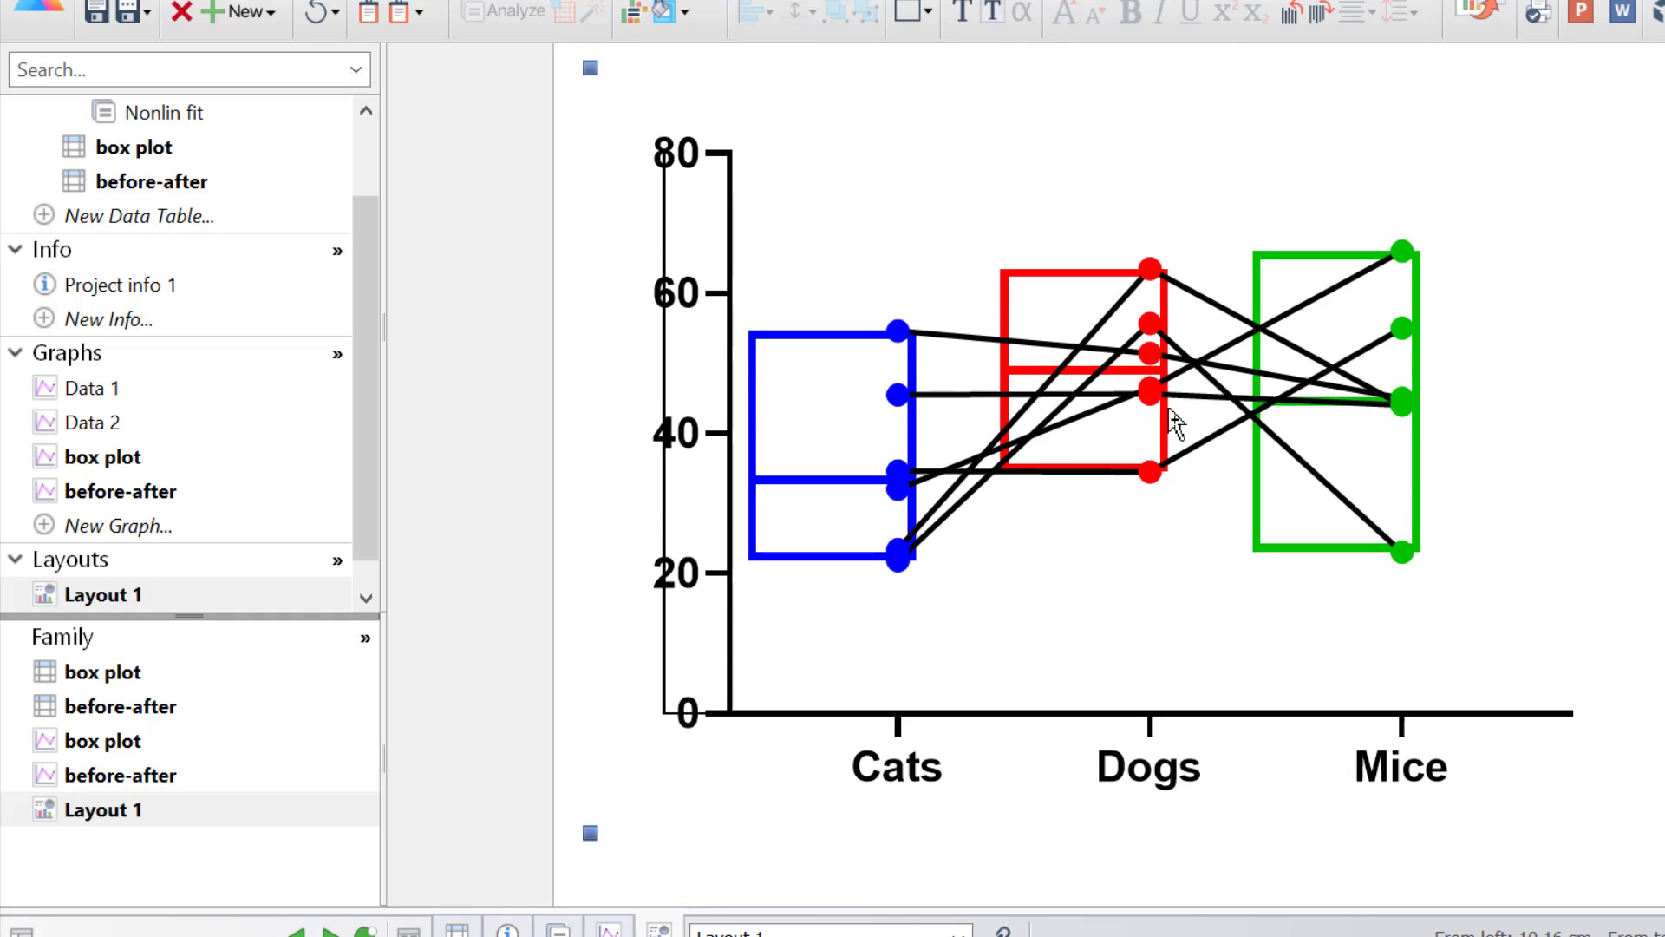
left_click_drag(1163, 420, 1108, 437)
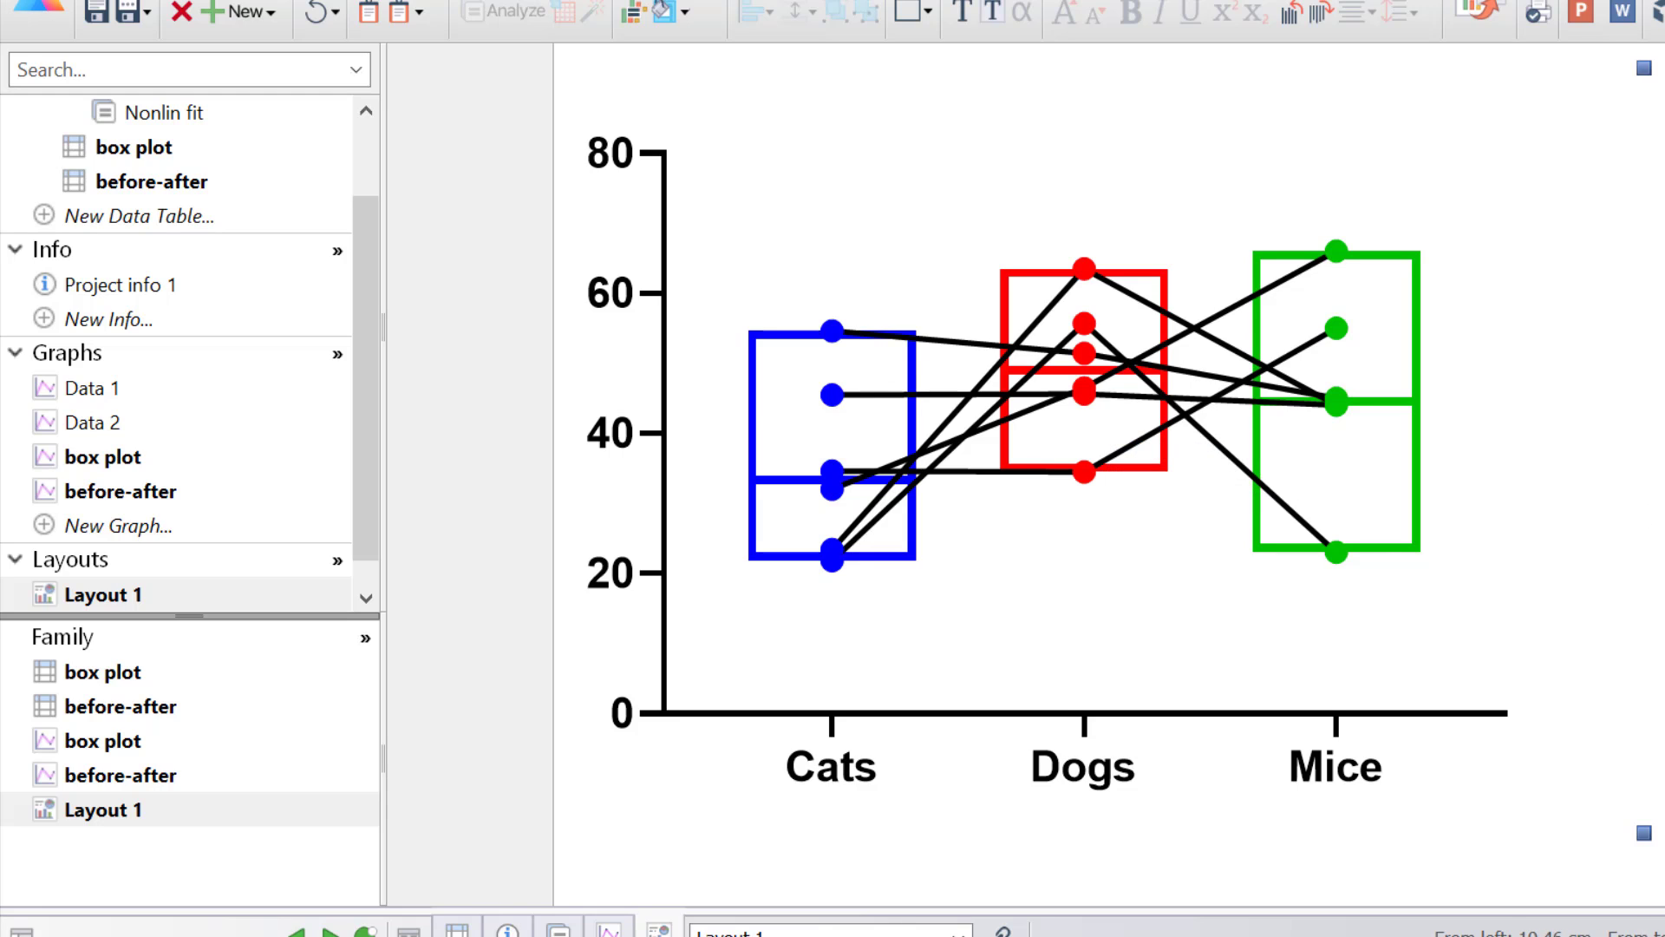
key("Escape")
Step: View the finished Data 1 graph and the Data 2 graph
left_click(219, 387)
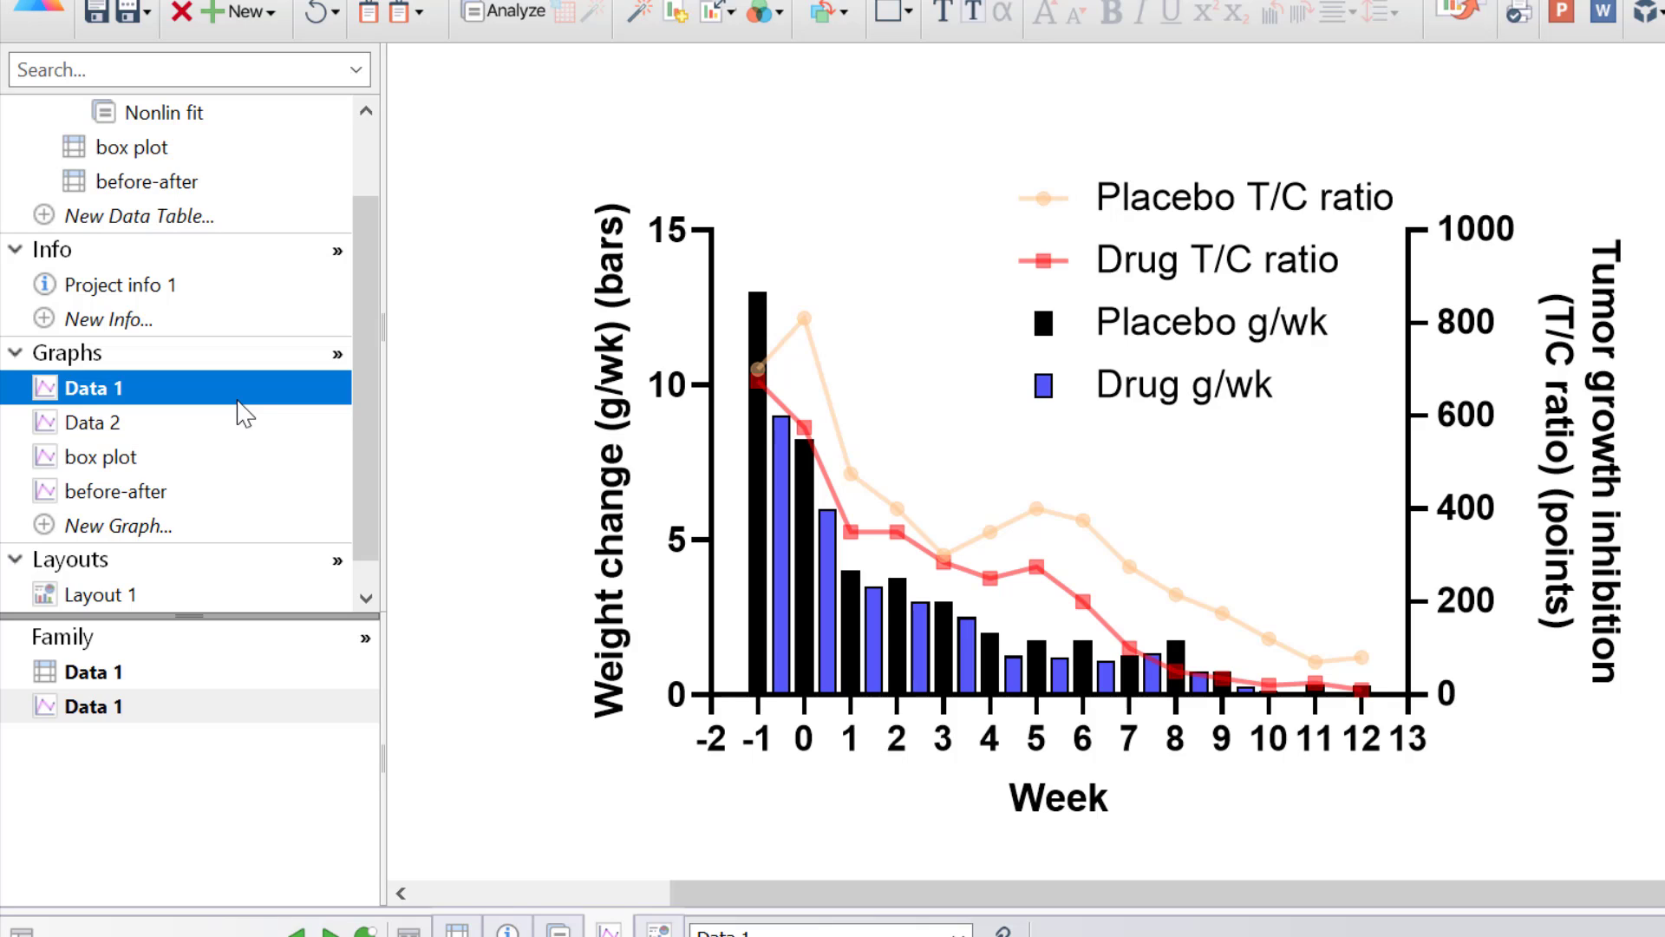
left_click(255, 422)
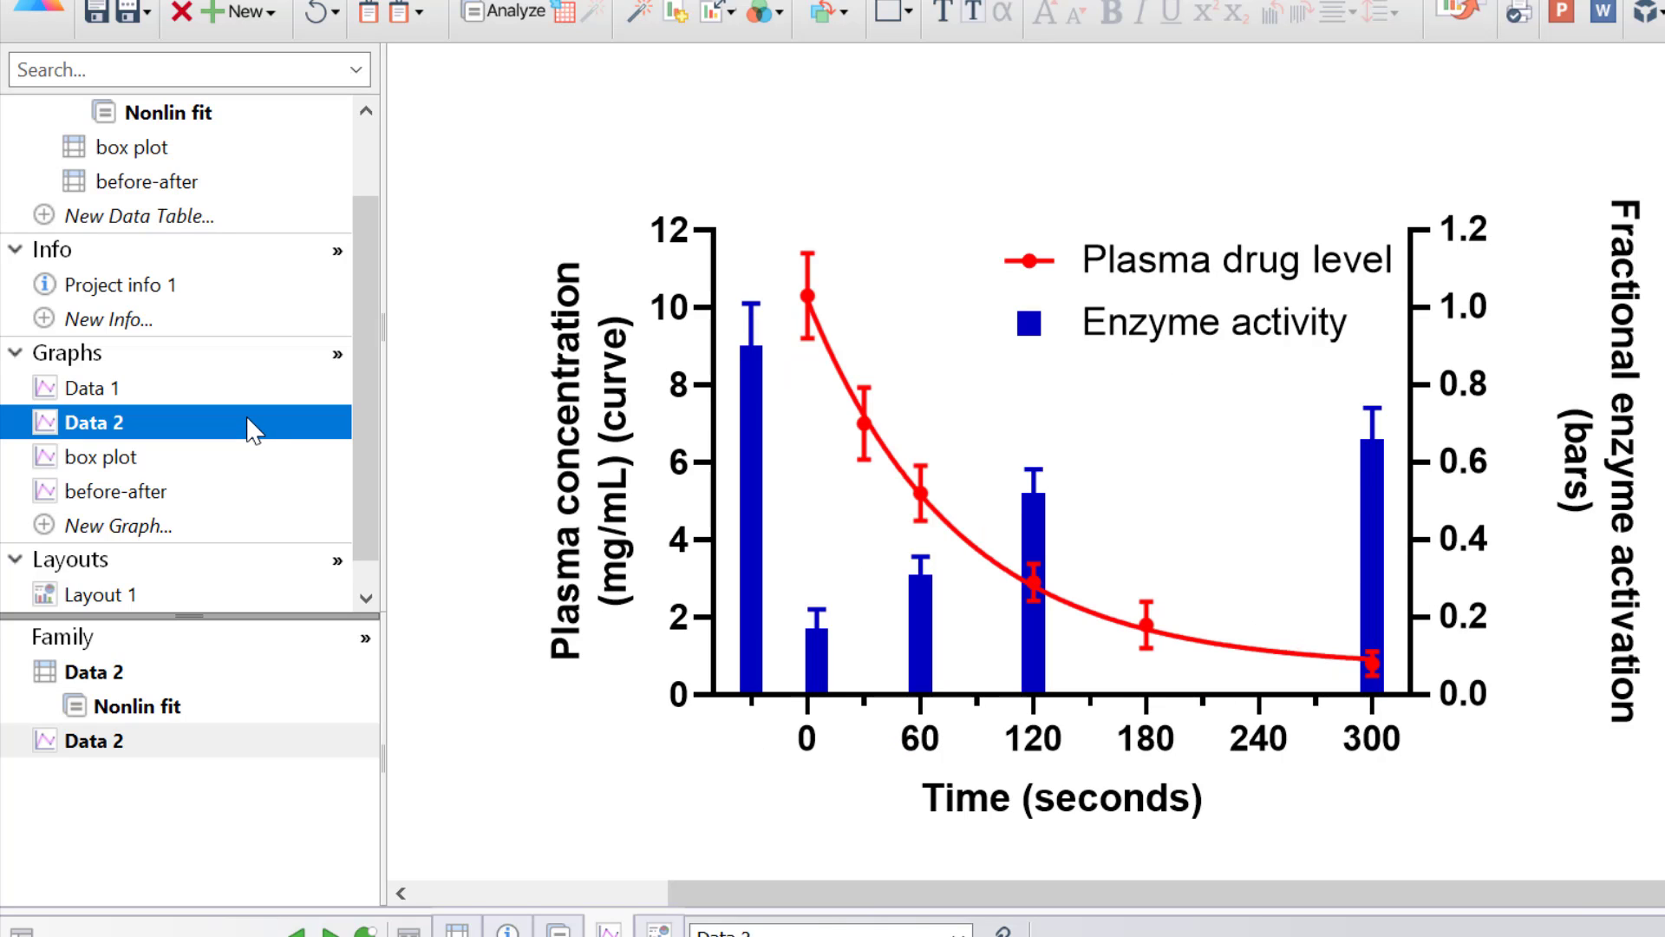